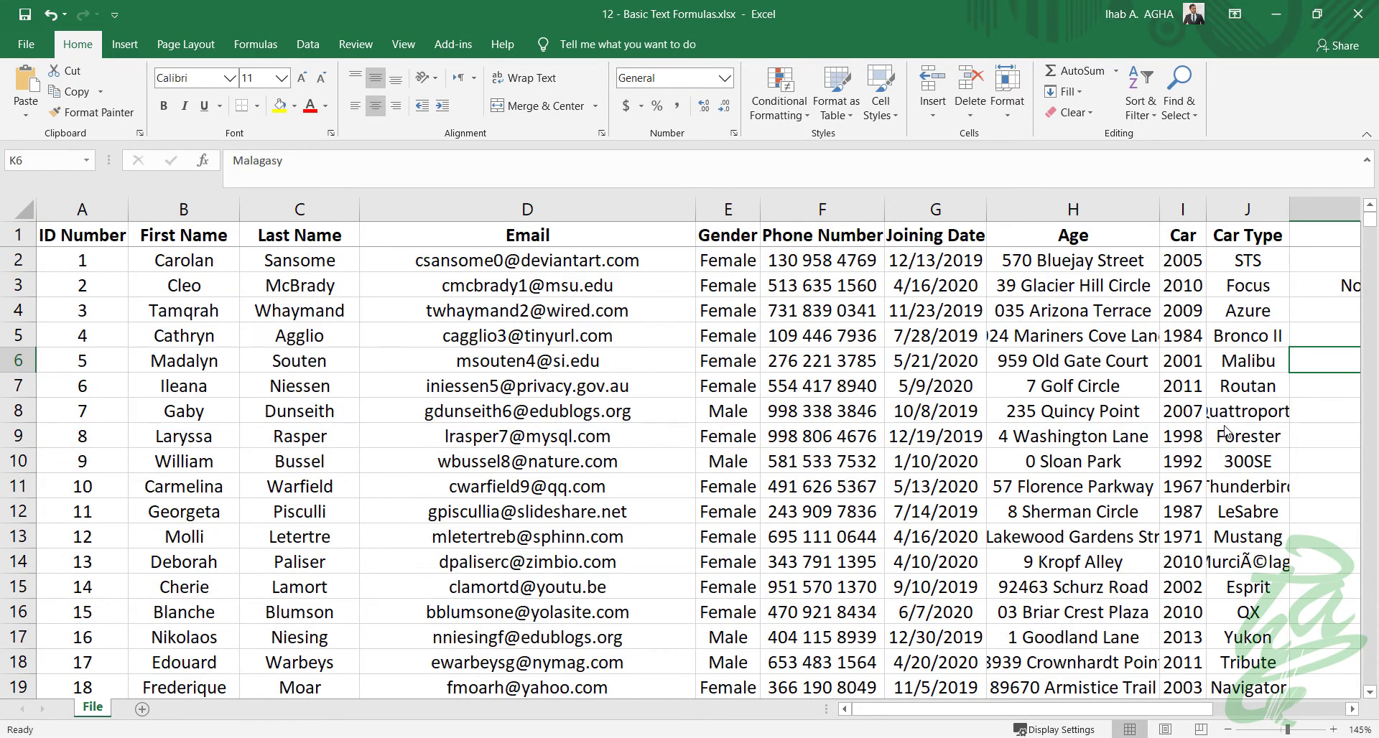
Insert a column between Email and Gender and give it the header "Length of the Email"
left_click(496, 281)
left_click(445, 264)
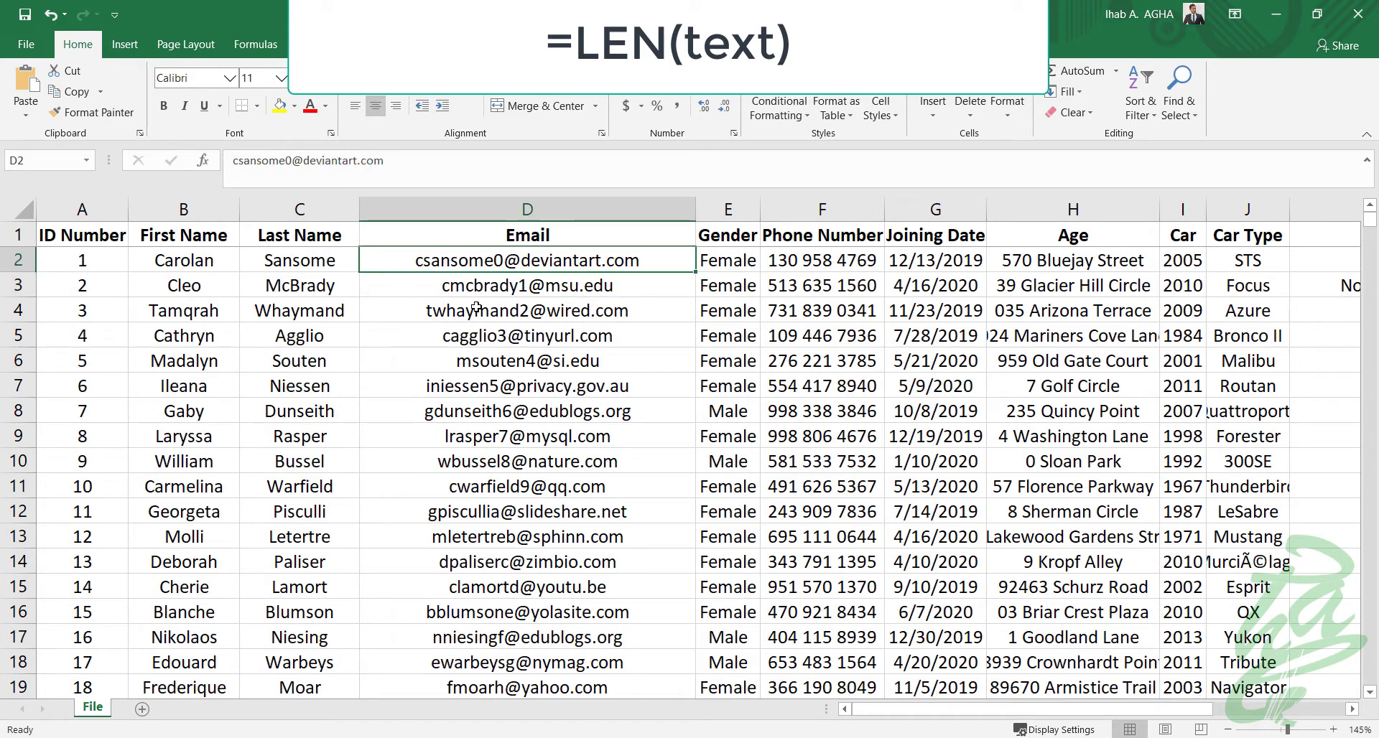
left_click(721, 209)
right_click(721, 209)
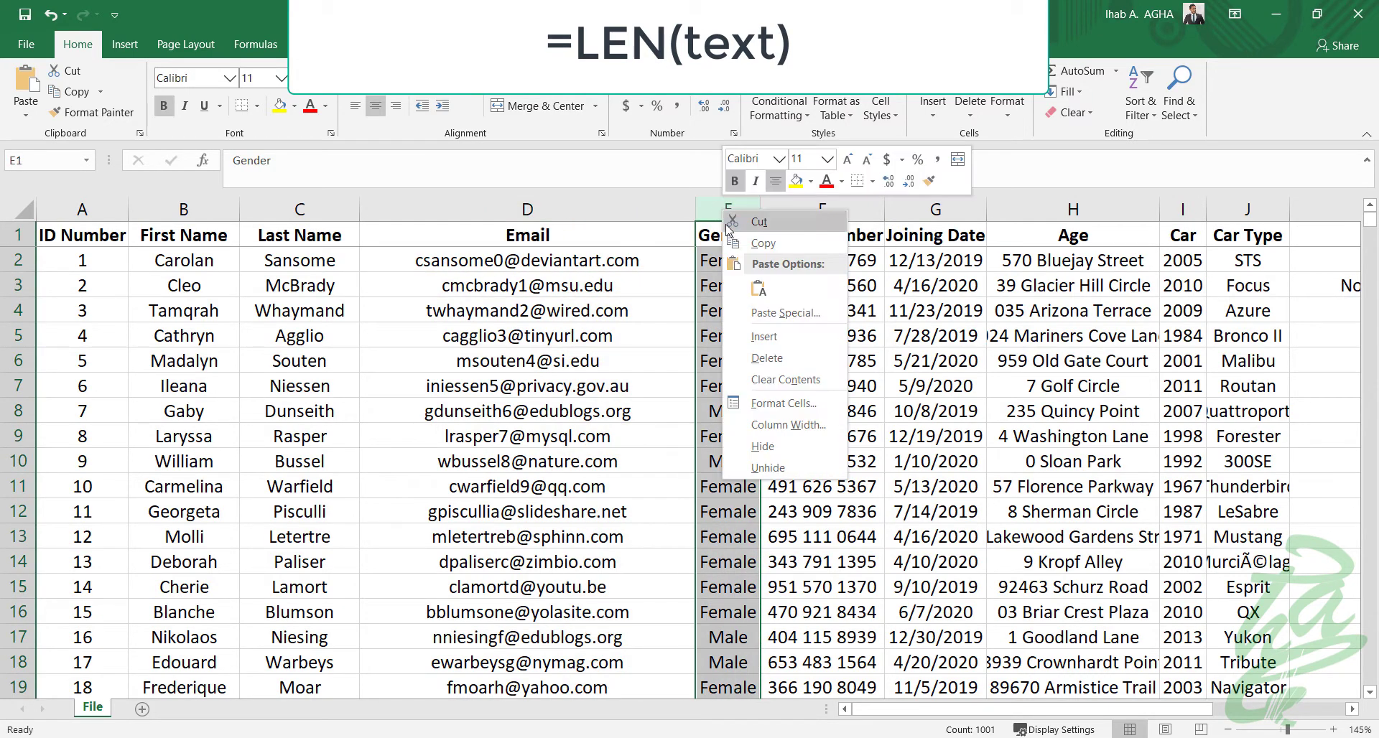
left_click(765, 345)
left_click(754, 261)
left_click(763, 236)
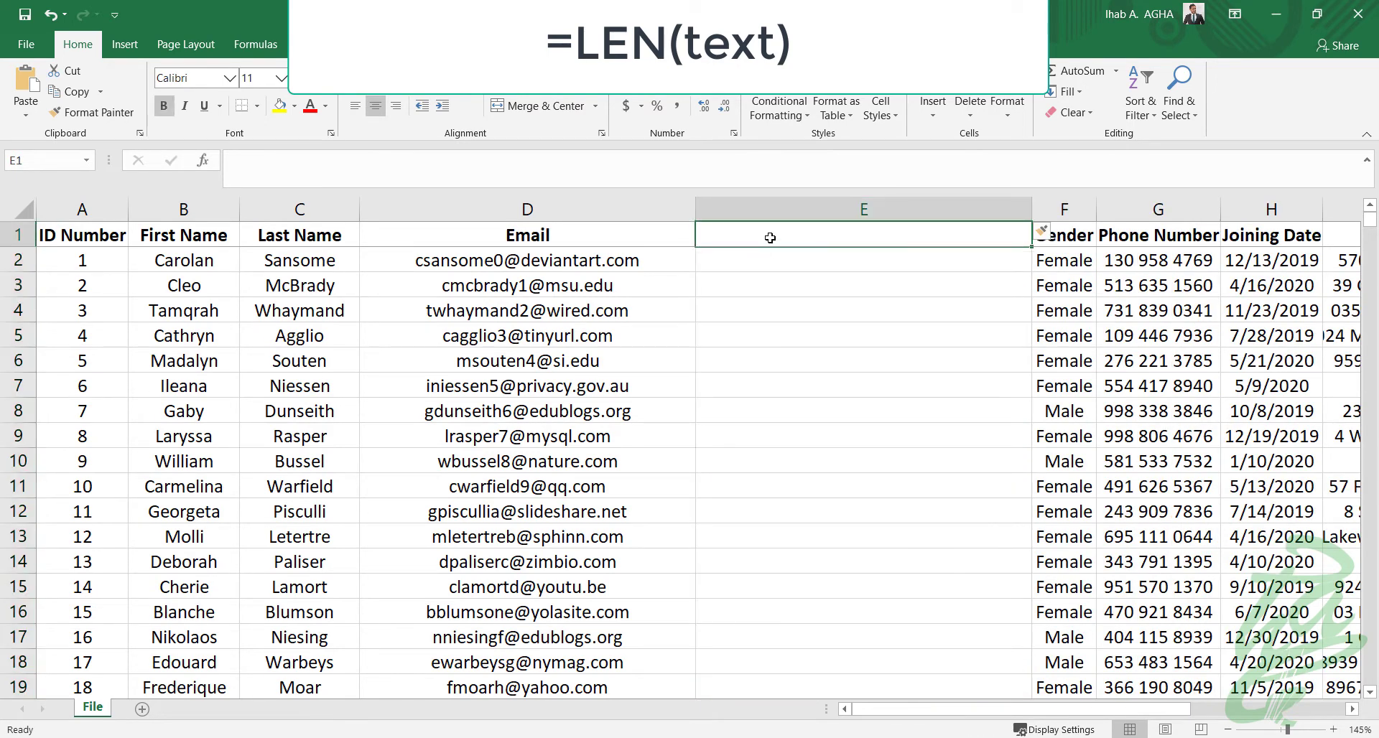
type("Length o")
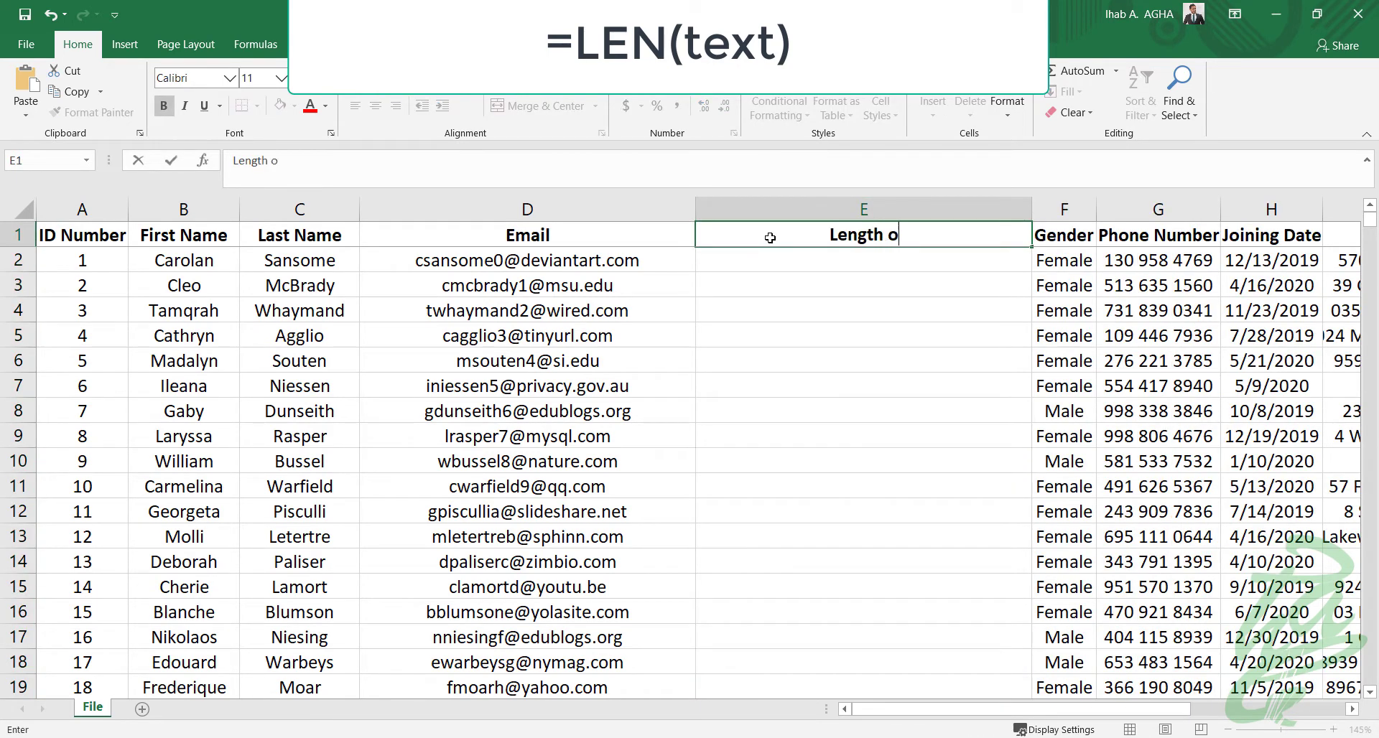
type("f the Email")
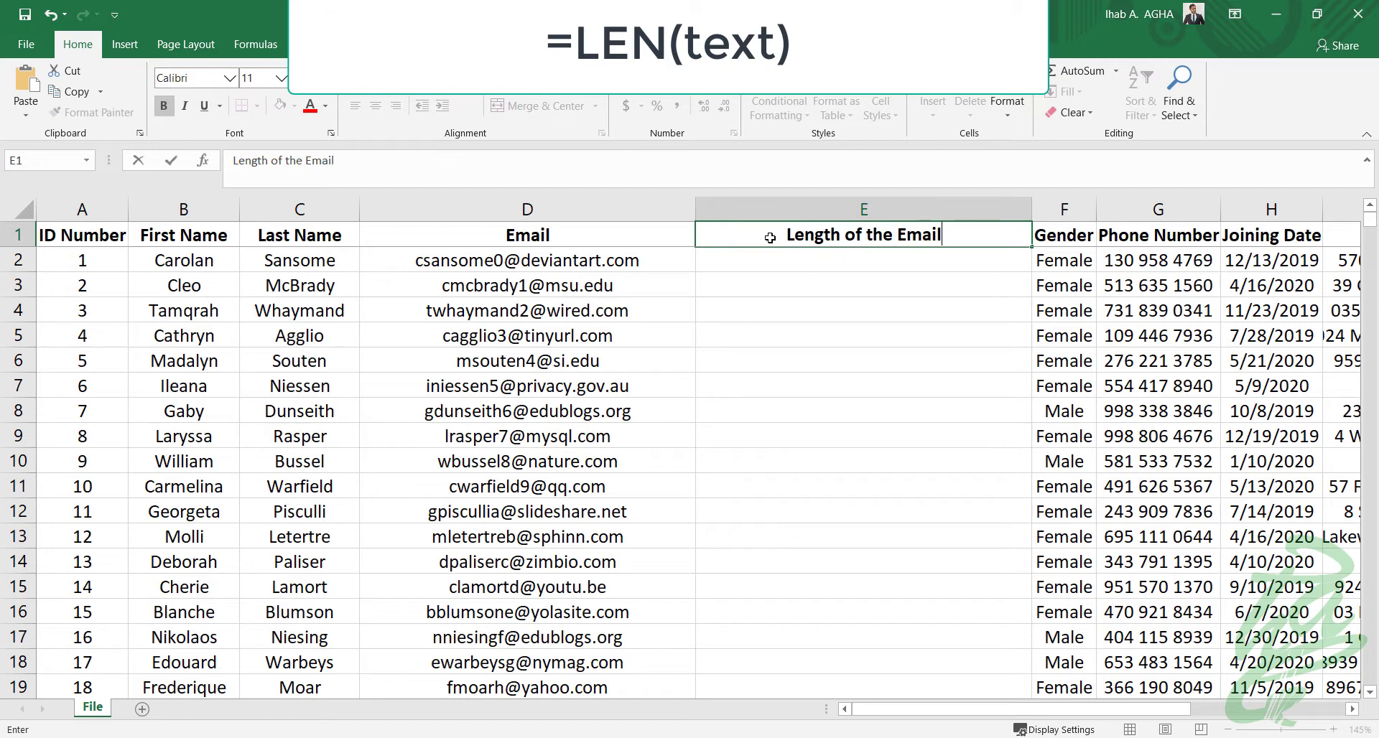
key("Return")
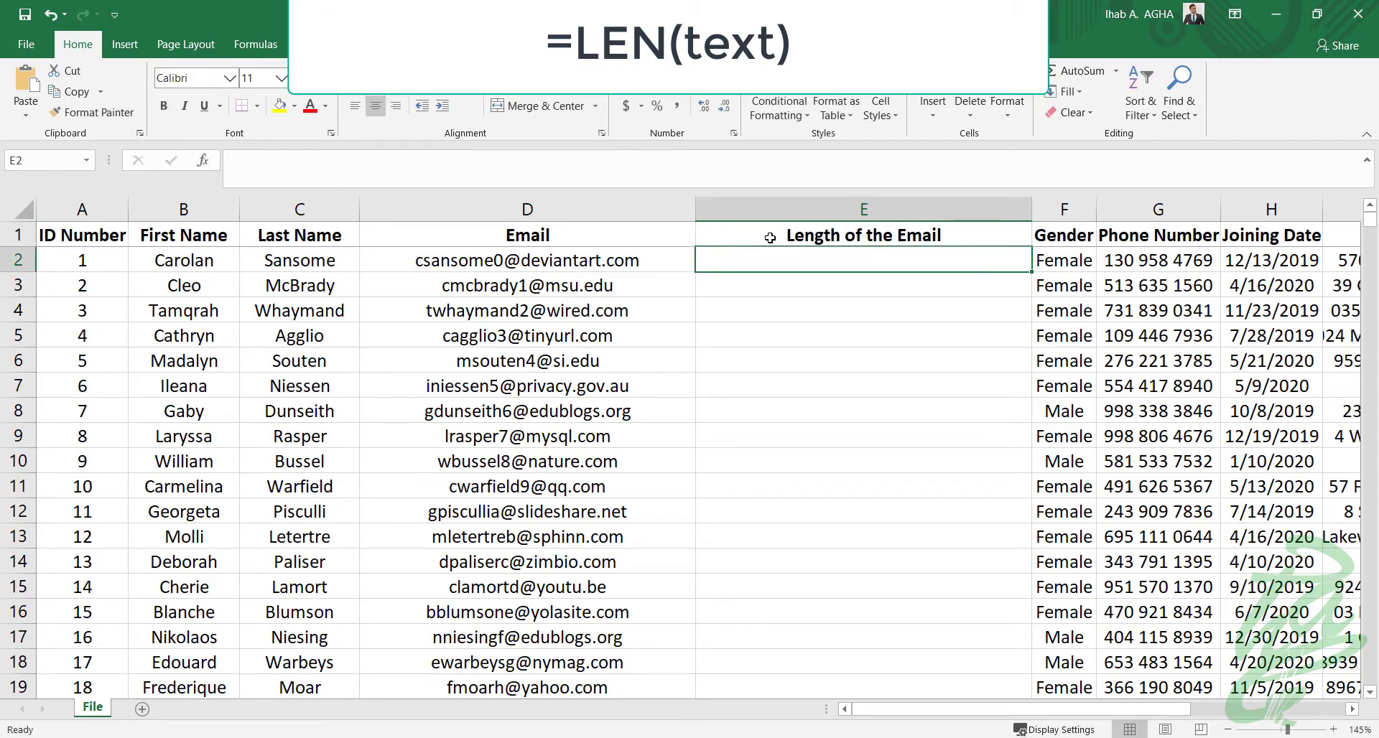
Enter the formula =LEN(D2) in cell E2 to count the characters of the first email
type("=")
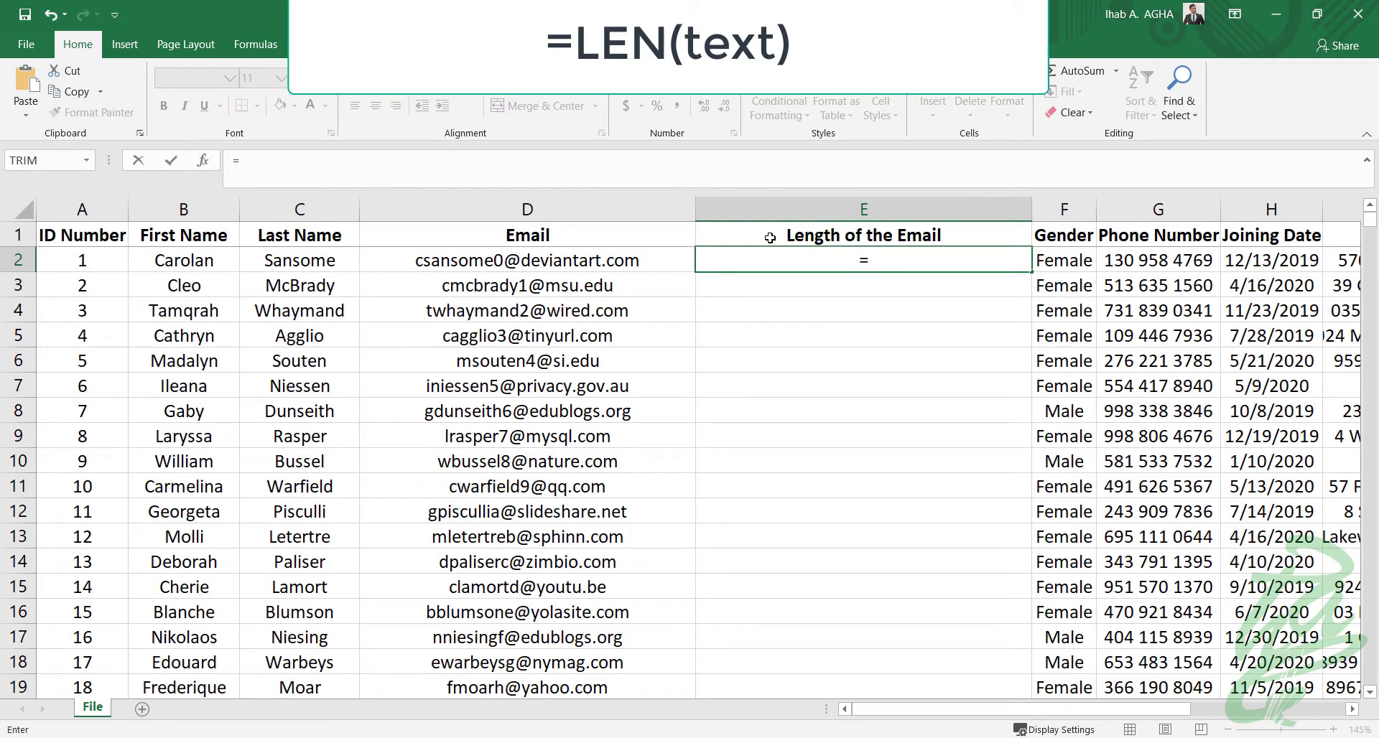
type("LEN(")
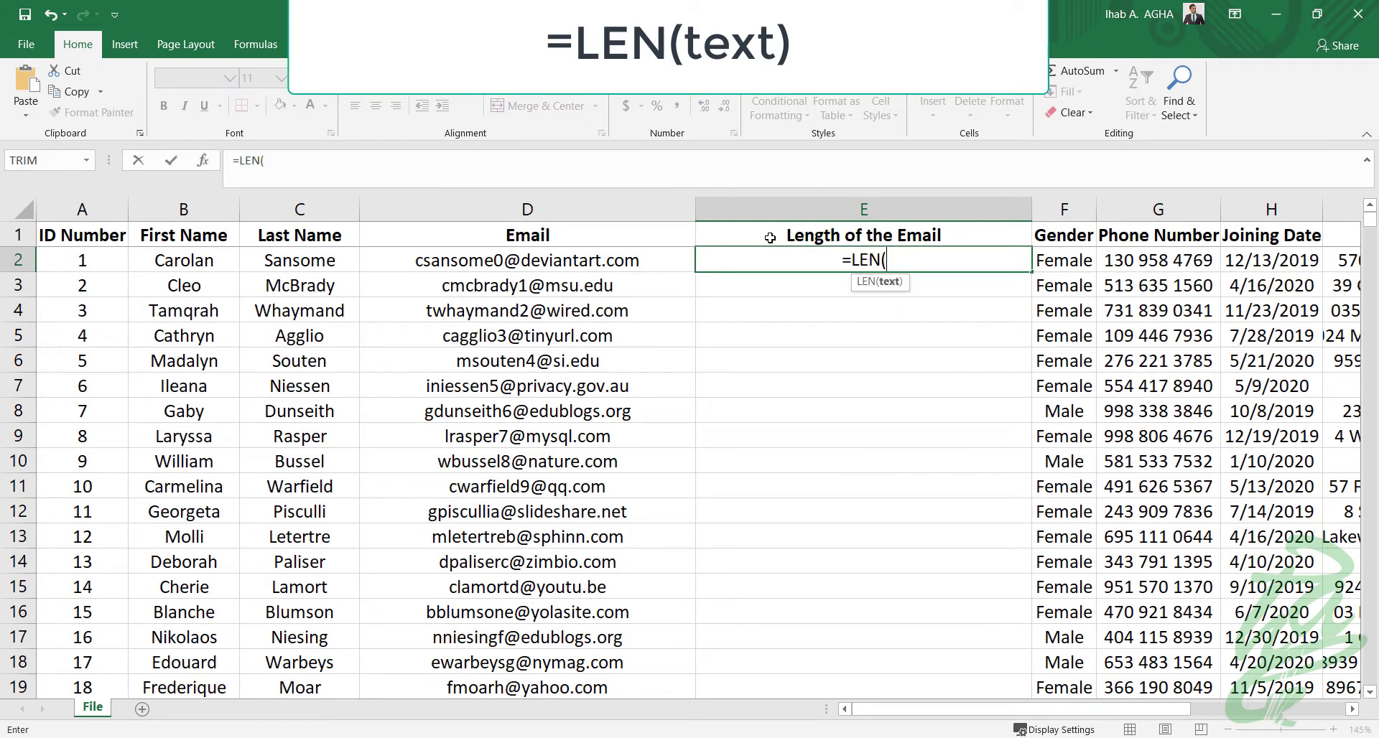
left_click(465, 263)
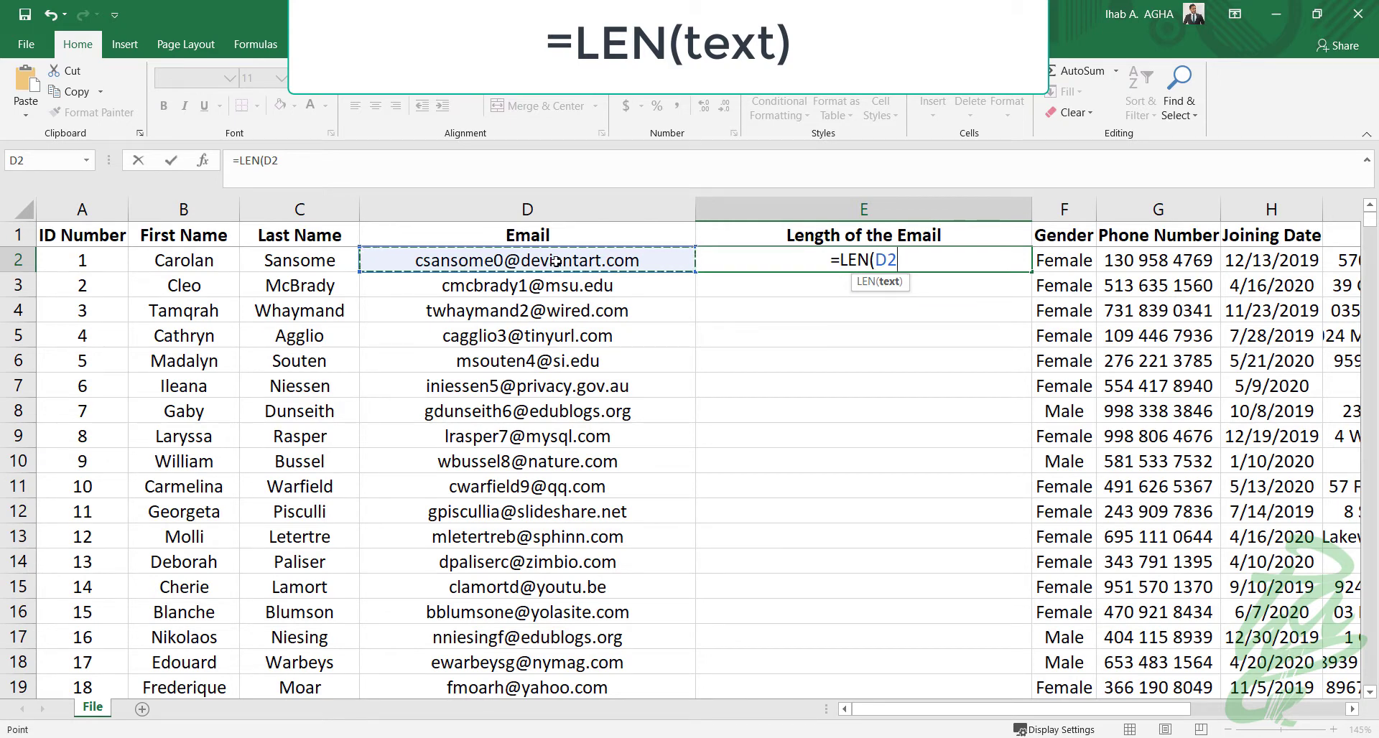
type(")")
key("Return")
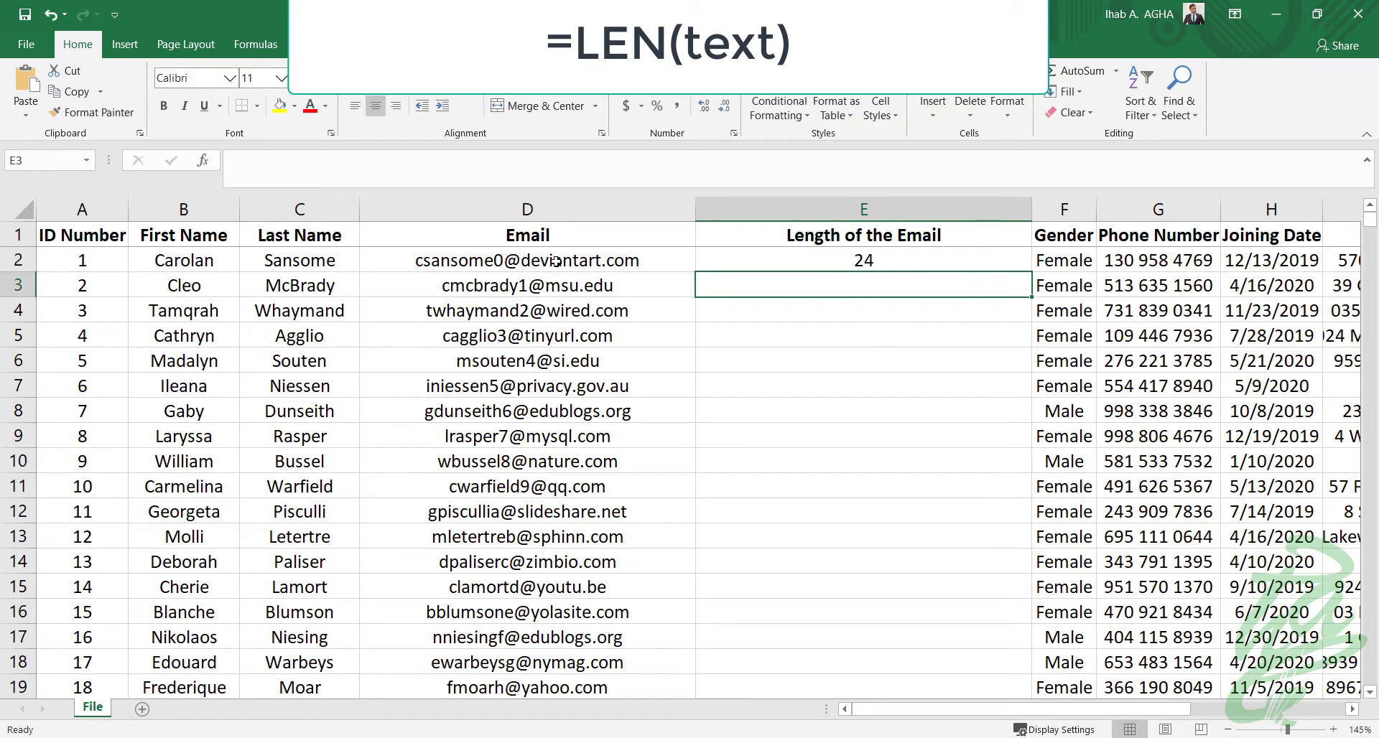
Fill the LEN formula from E2 down the whole column and autofit column E's width
left_click(533, 266)
left_click(882, 262)
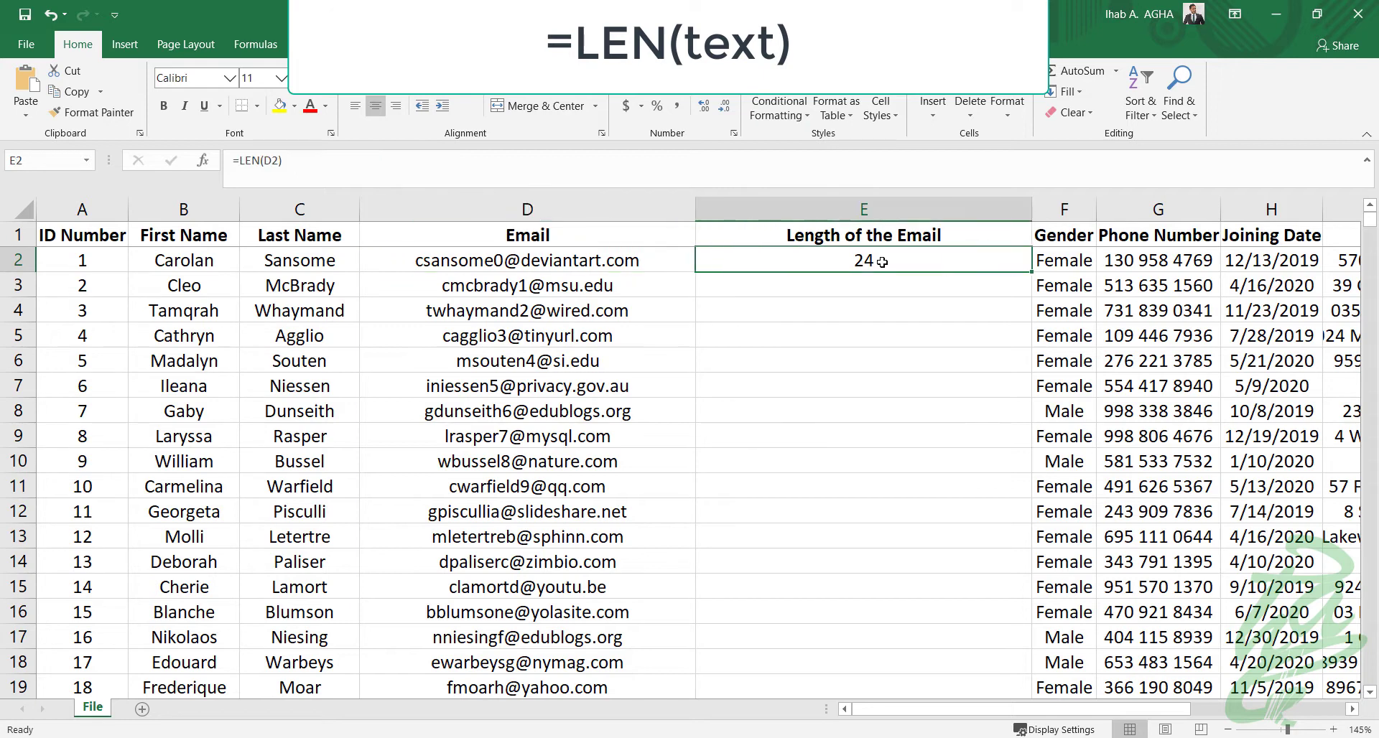
double_click(1031, 274)
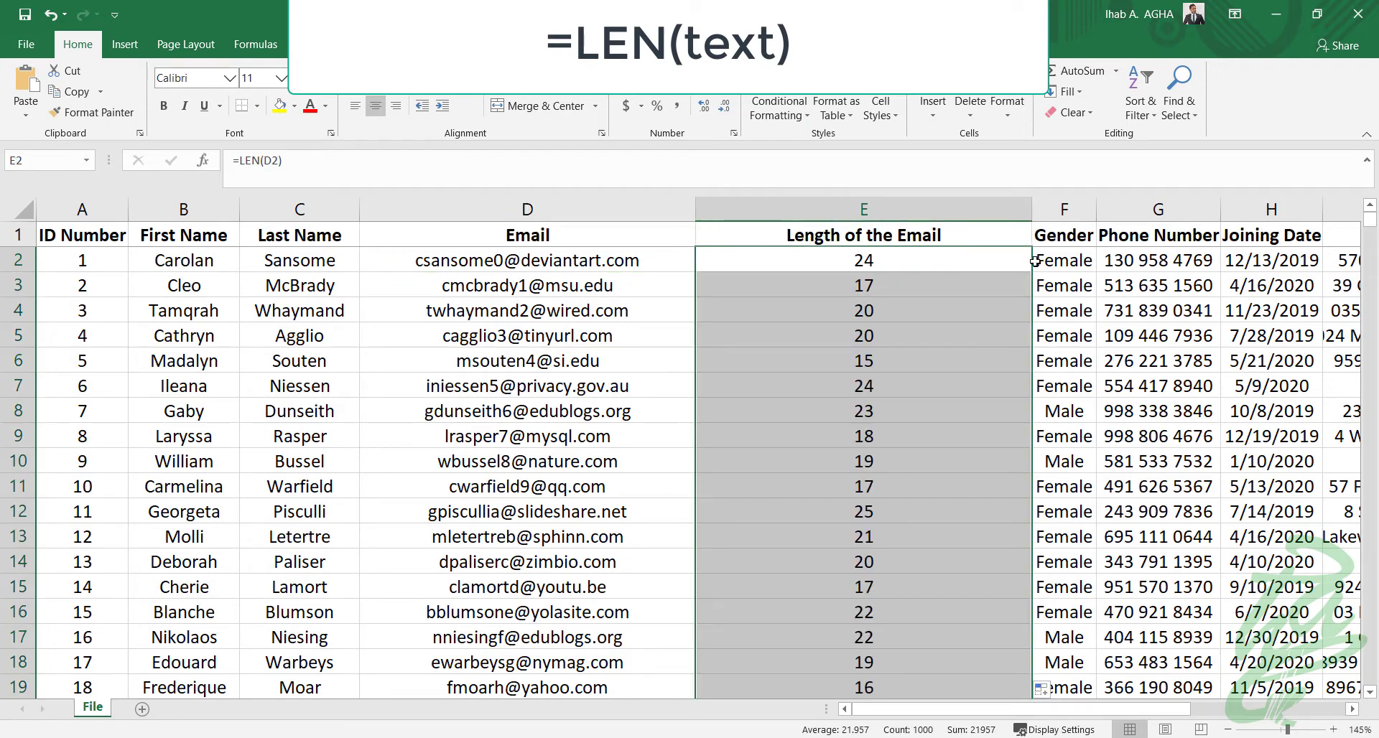
double_click(1032, 210)
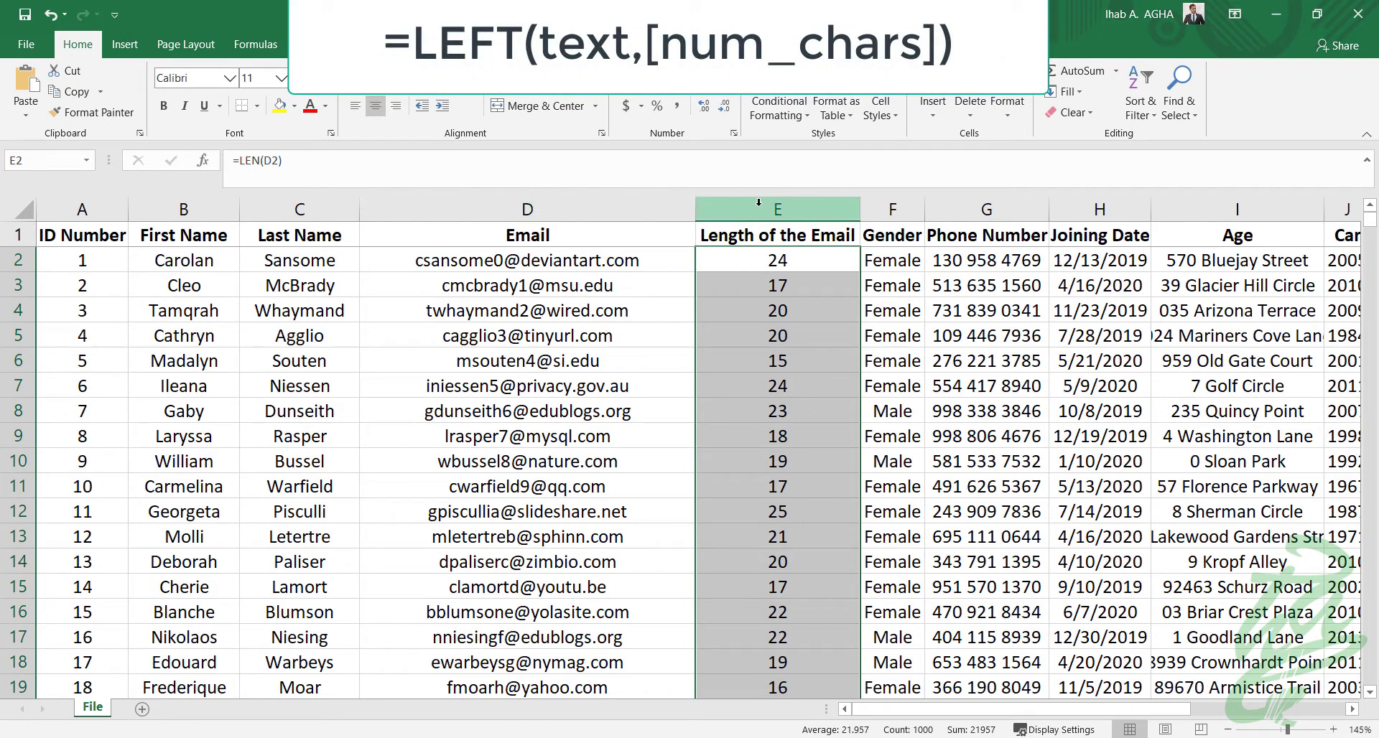
Insert a column before Email with the header "First 2 Letters from the FN" and autofit its width
left_click(423, 204)
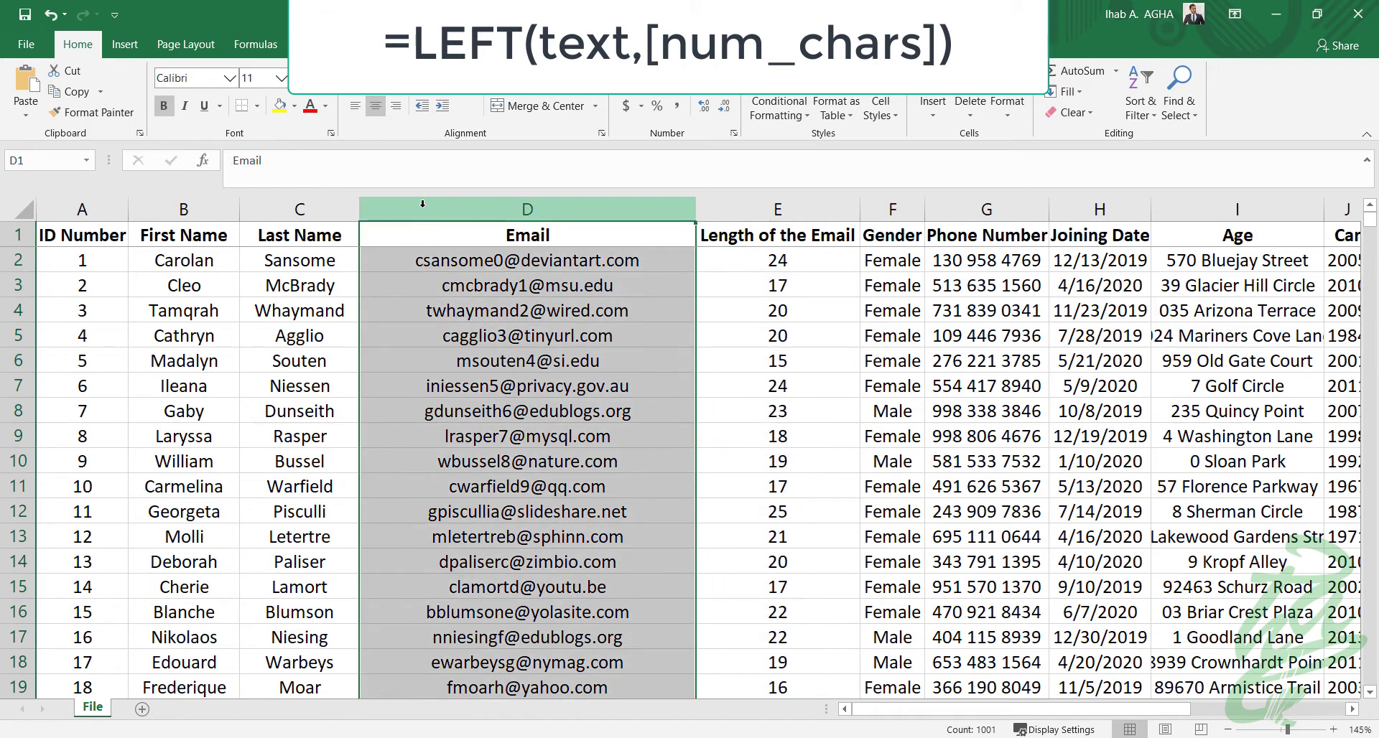
right_click(424, 208)
left_click(456, 336)
left_click(431, 230)
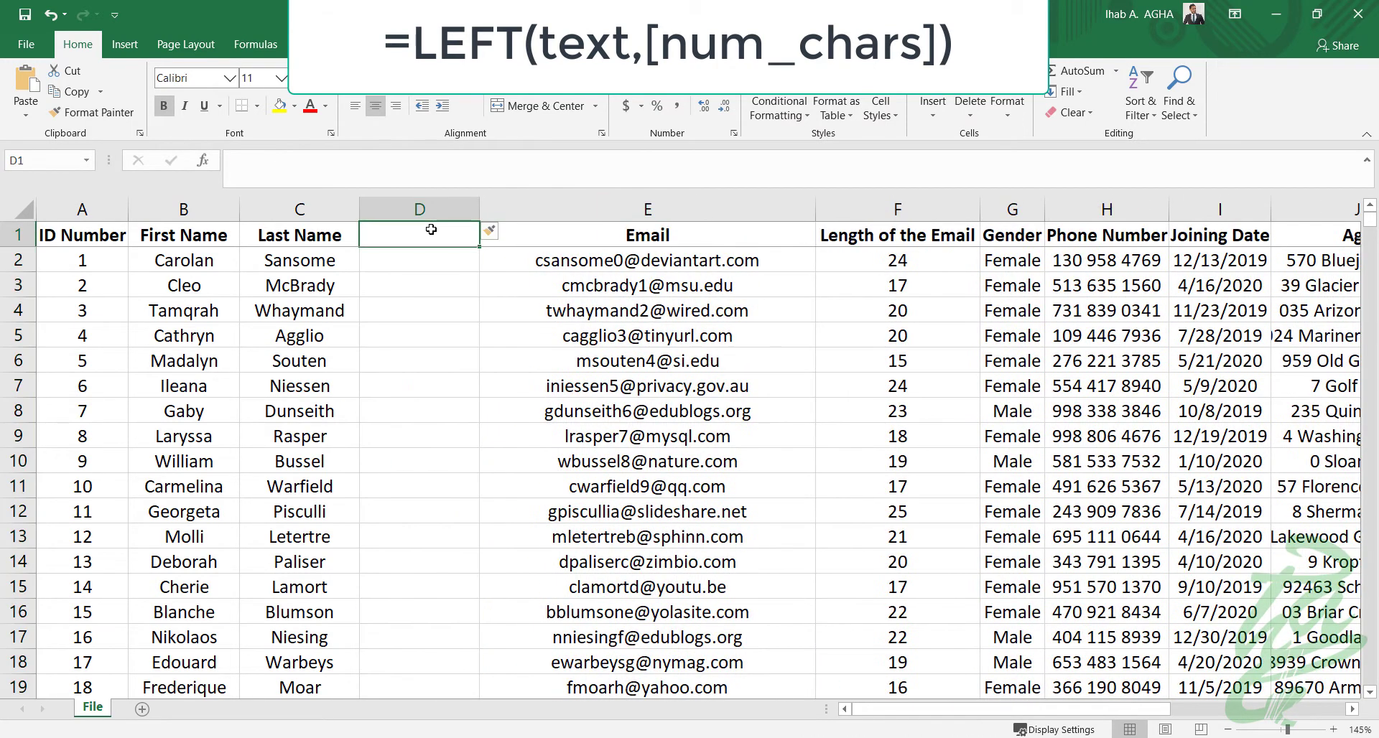
type("First ")
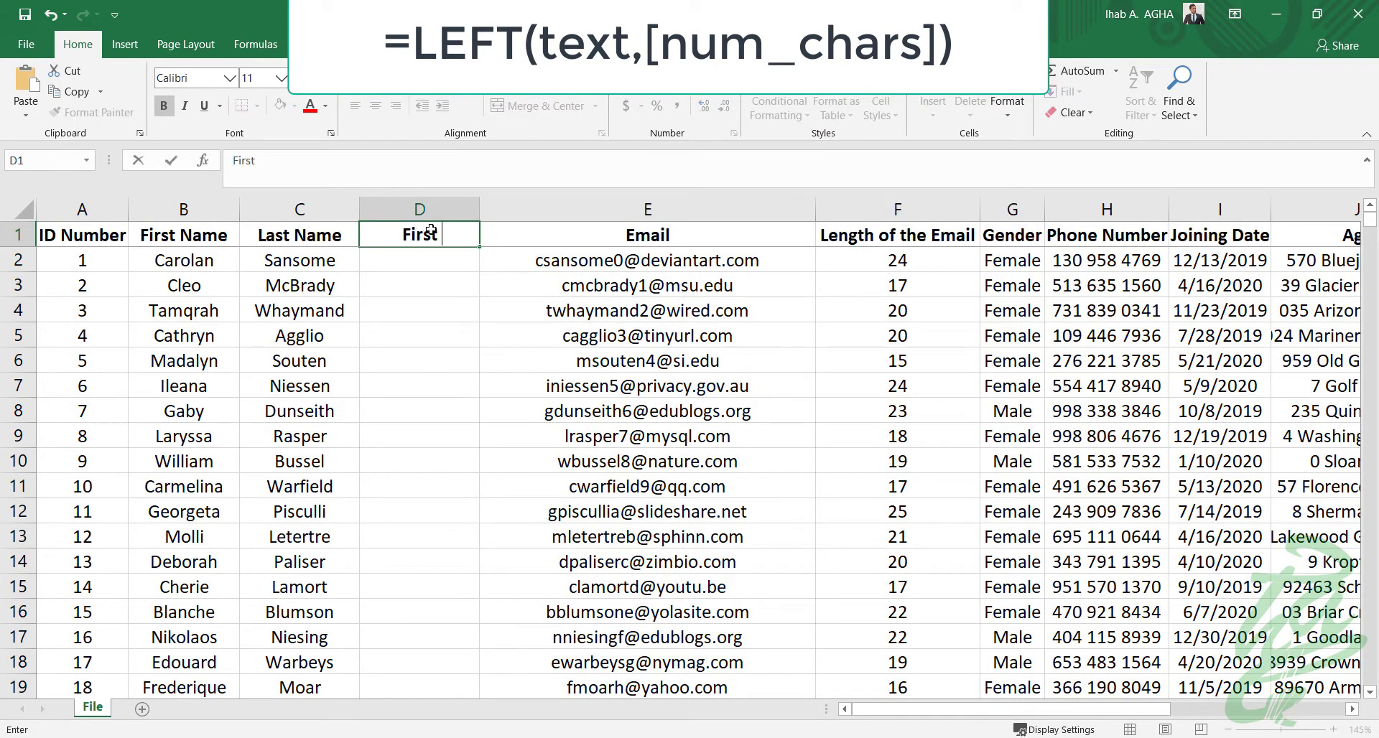
type("2 Letter")
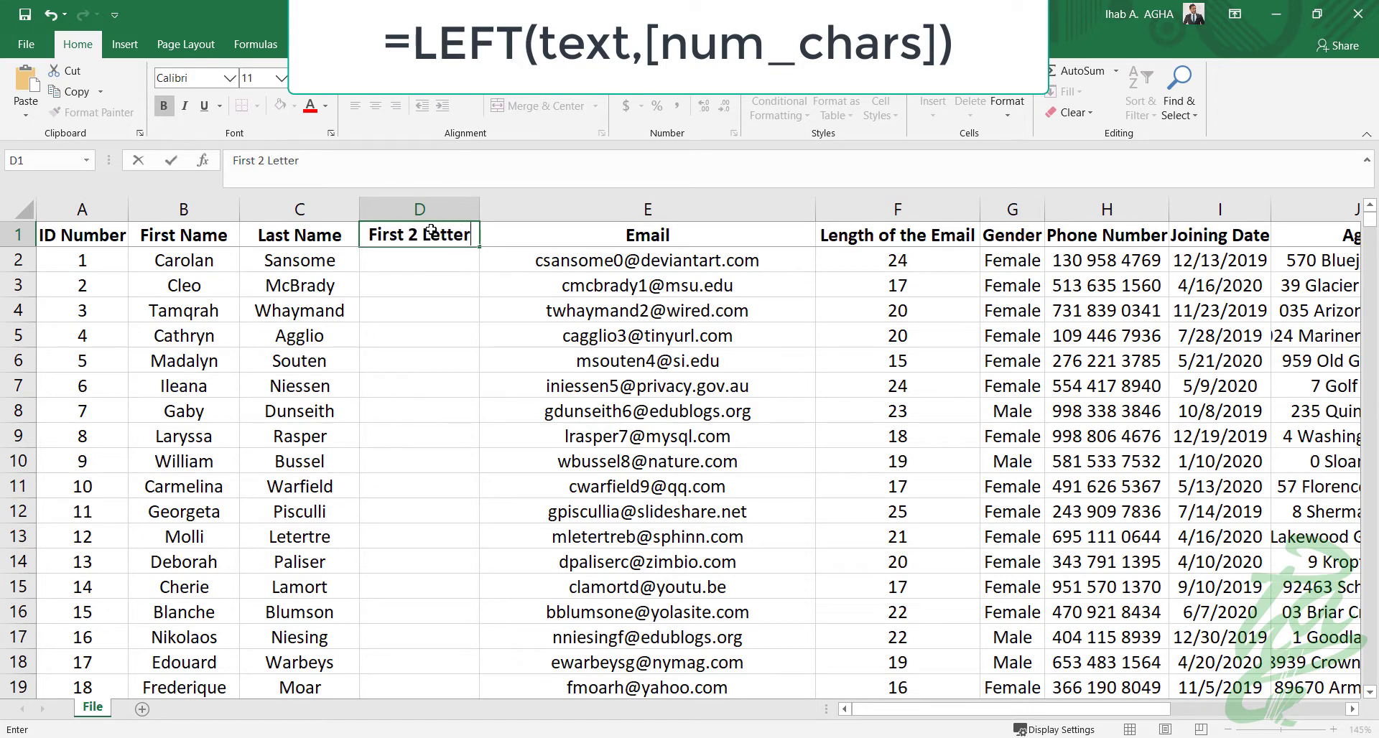
type("s from the FN")
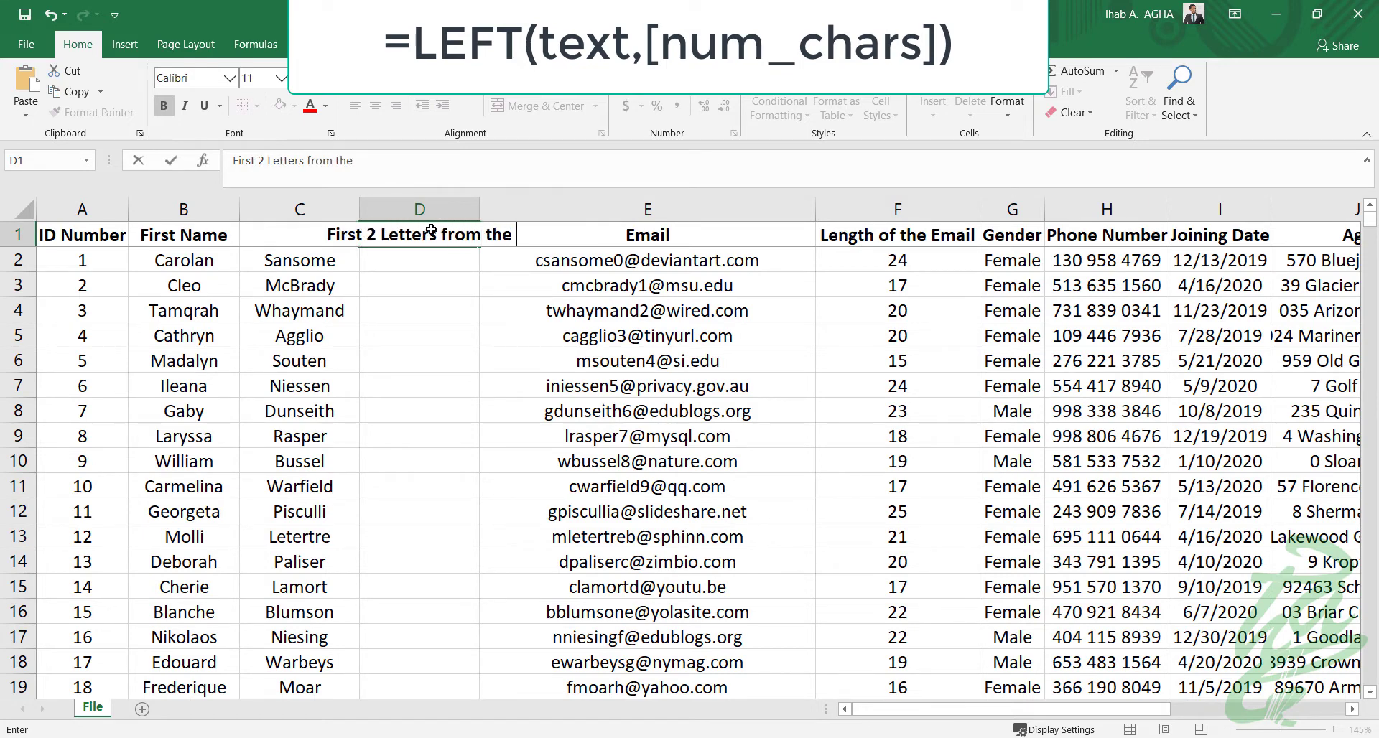
left_click(539, 308)
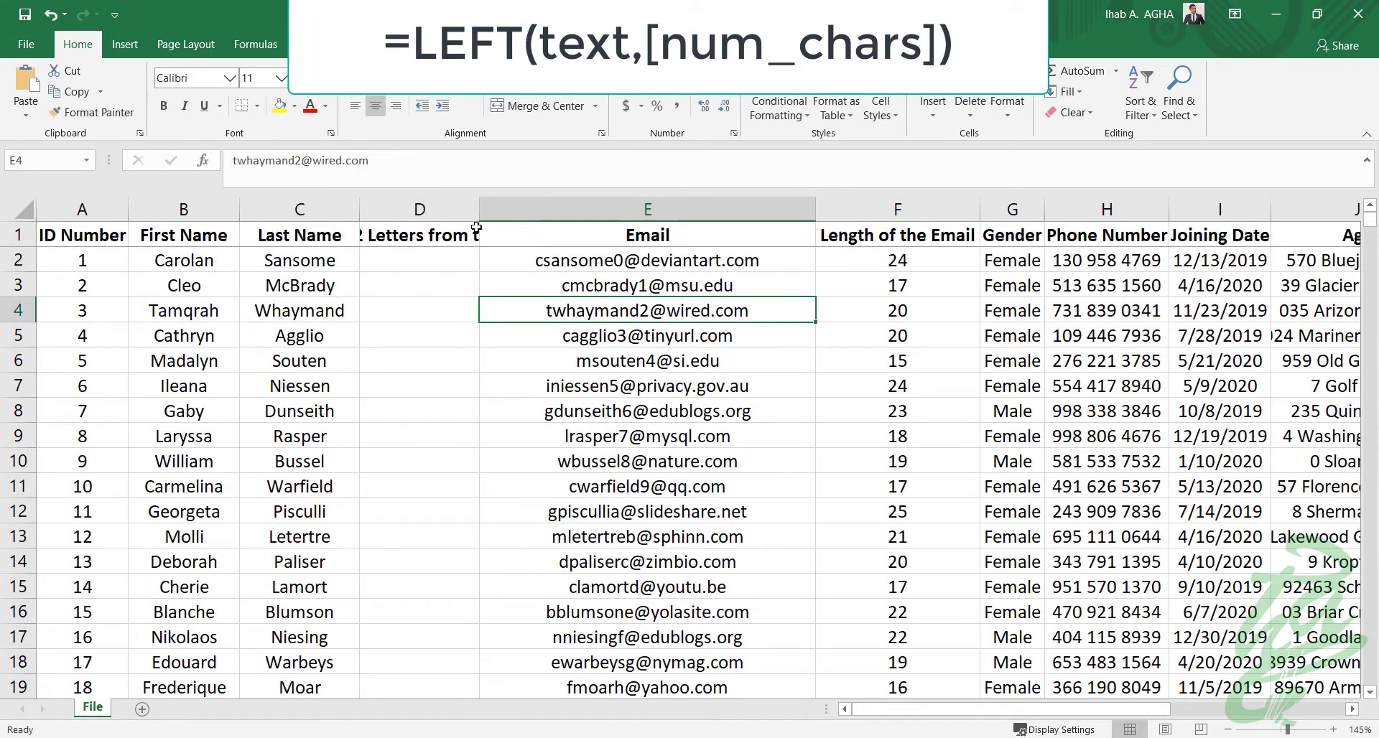
double_click(480, 209)
Enter the formula =LEFT(B2,2) in cell D2 to extract the first two letters of the first name
left_click(446, 259)
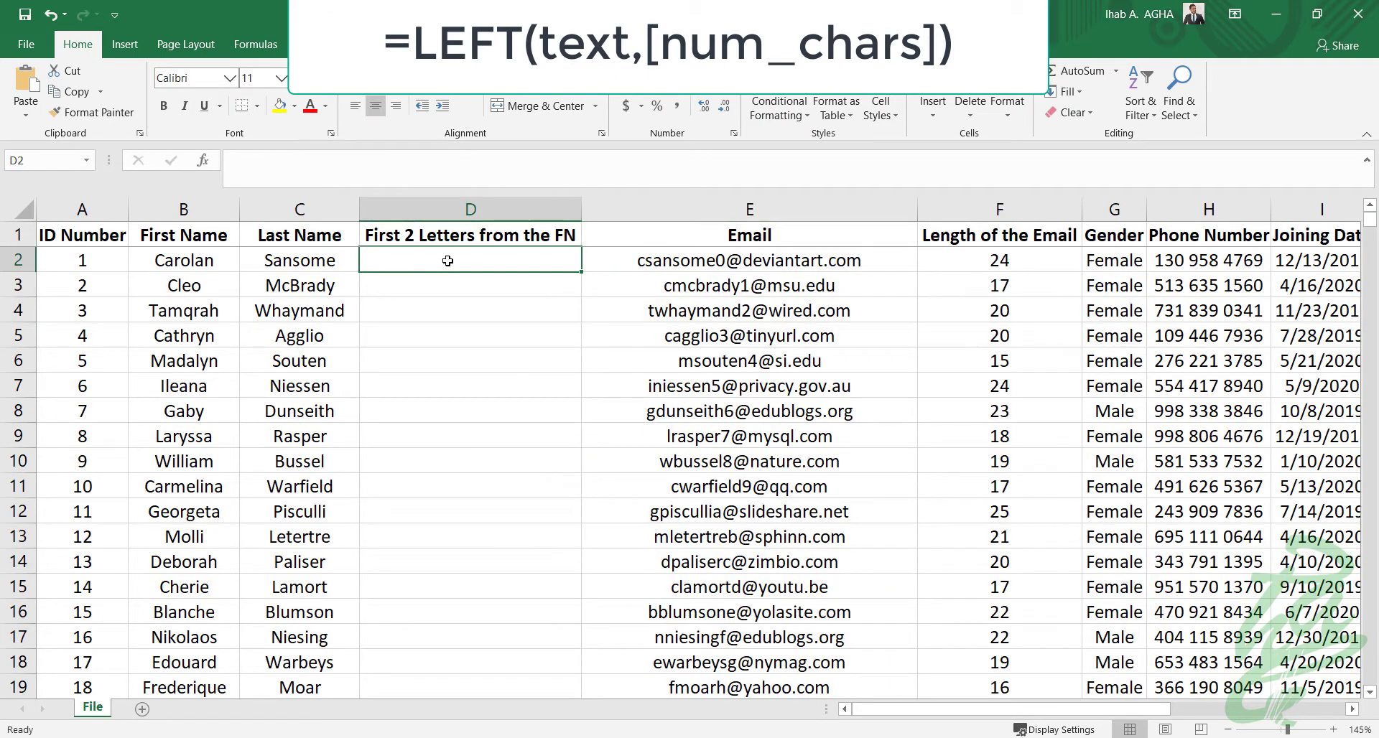
type("=")
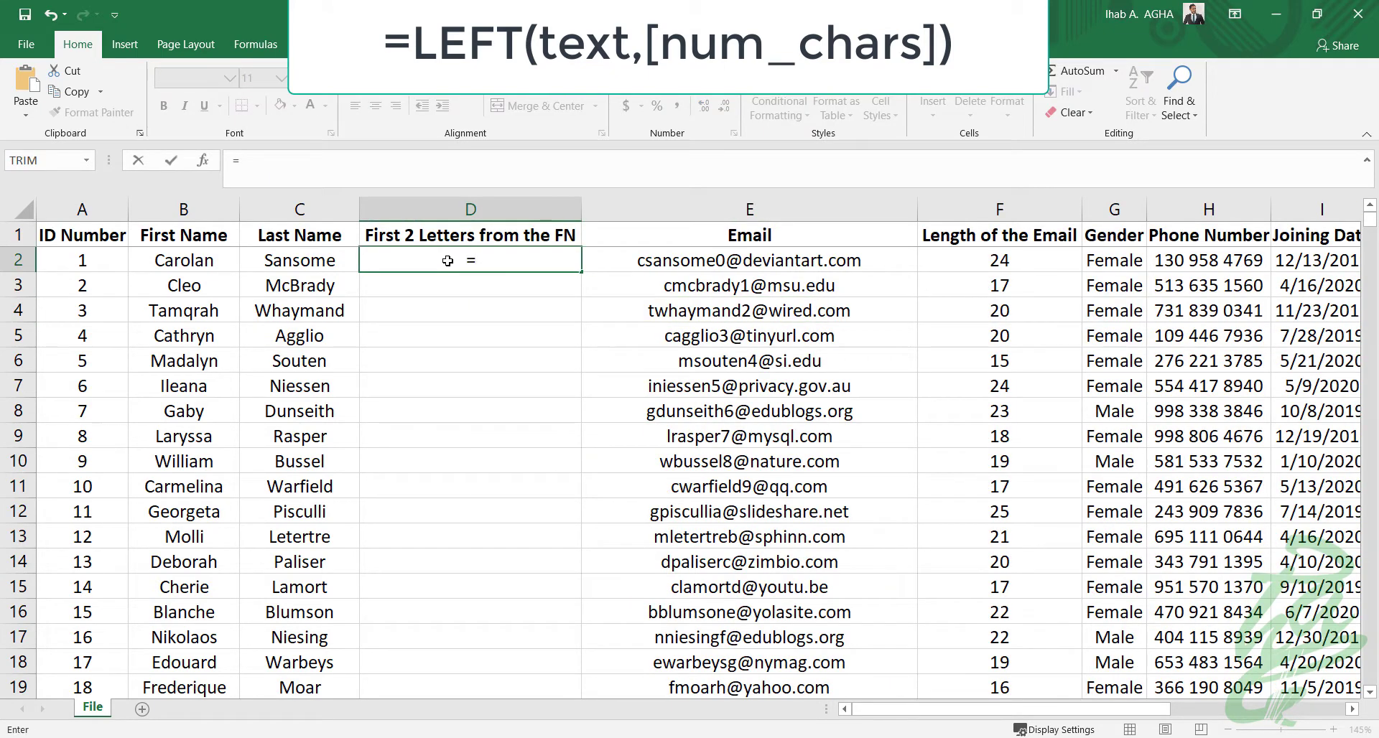
type("LEFT(")
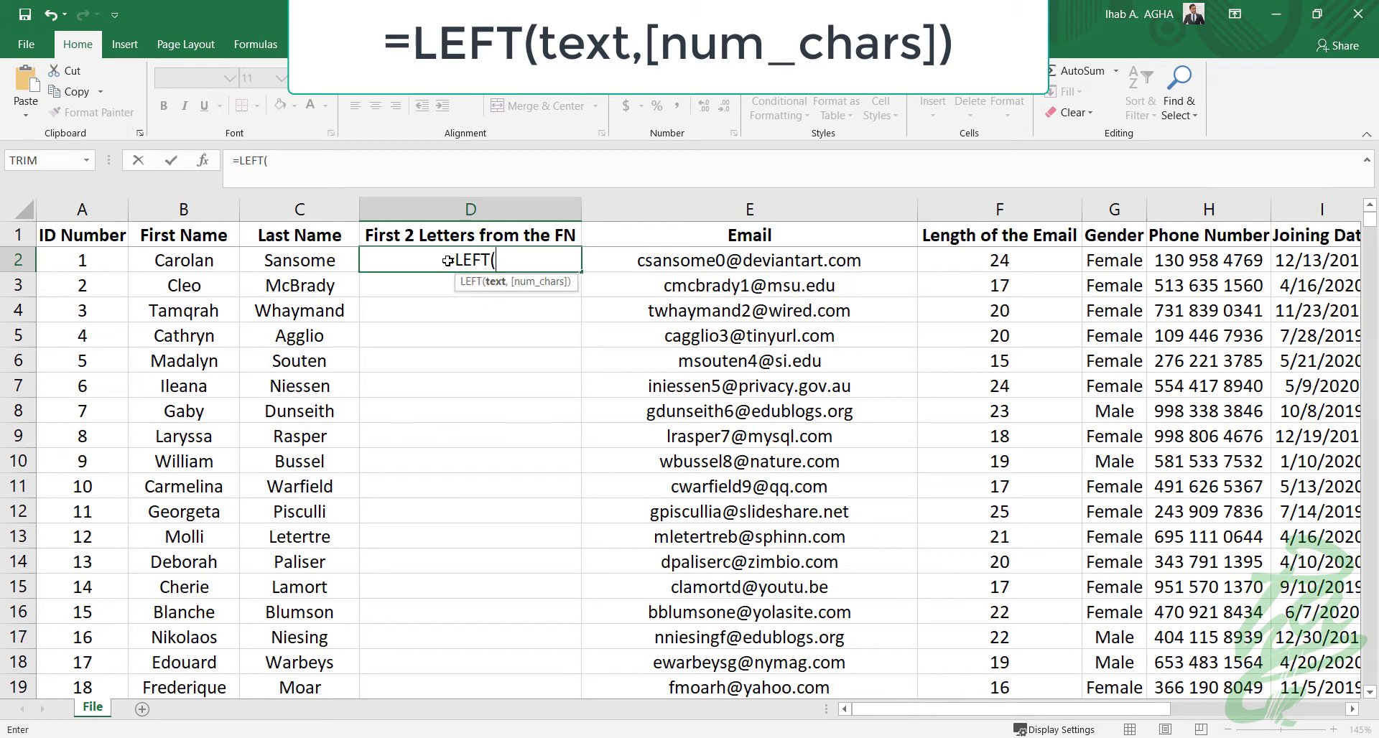
left_click(201, 255)
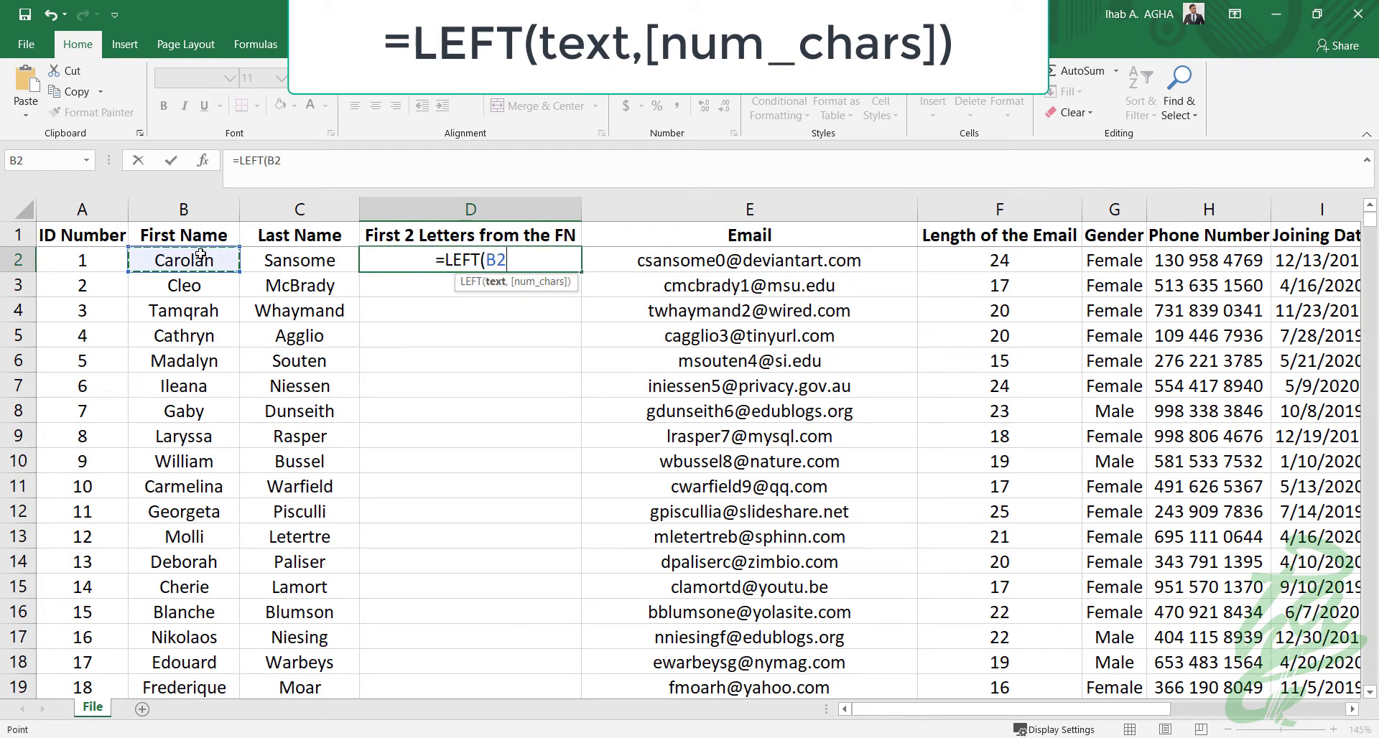
type(",")
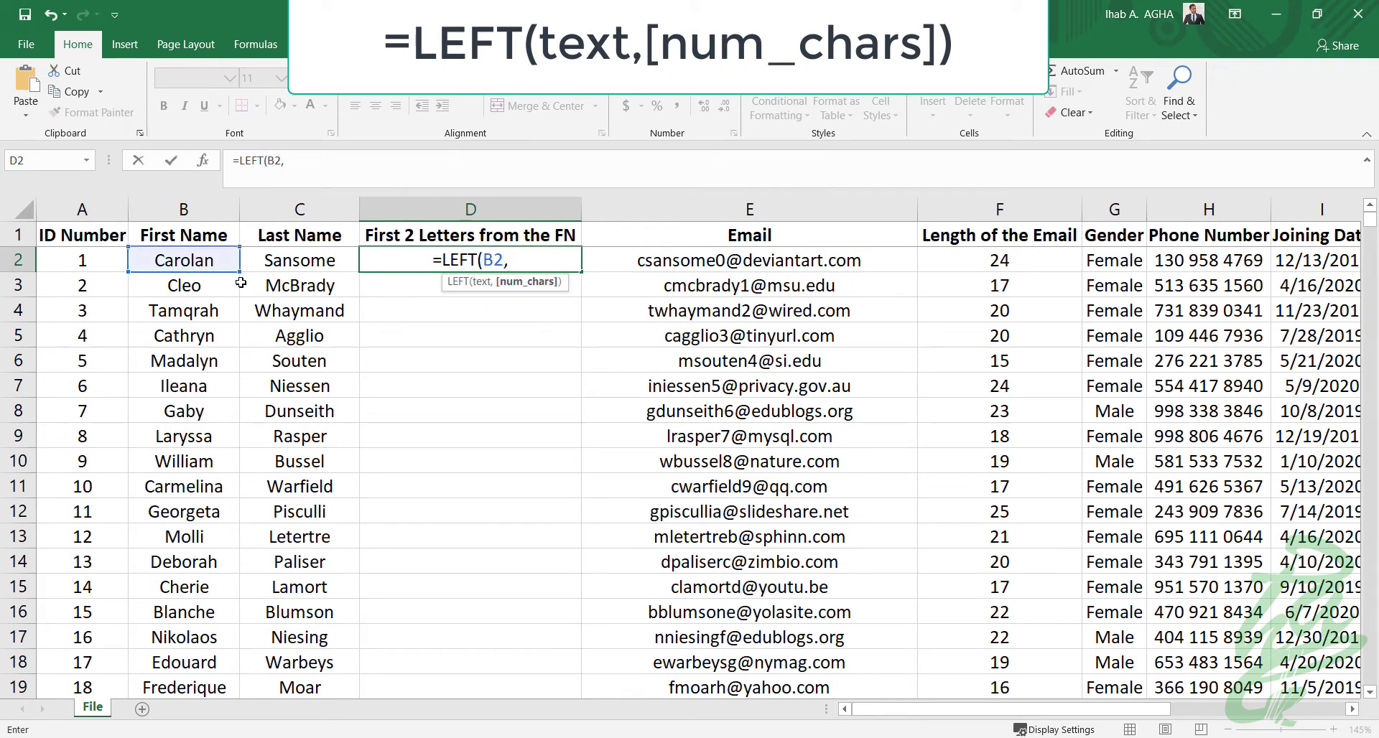
type("2)")
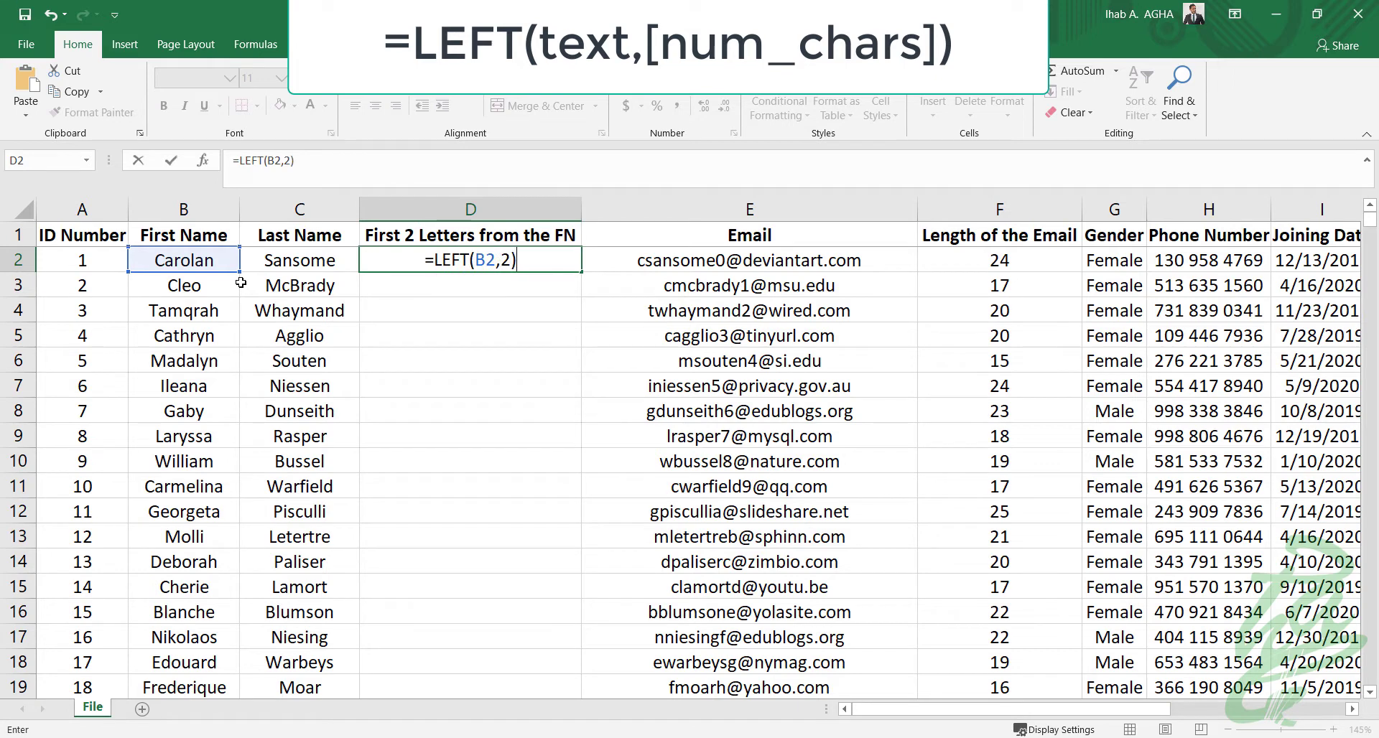
key("Return")
Fill the LEFT formula from D2 down through all the data rows
left_click(518, 262)
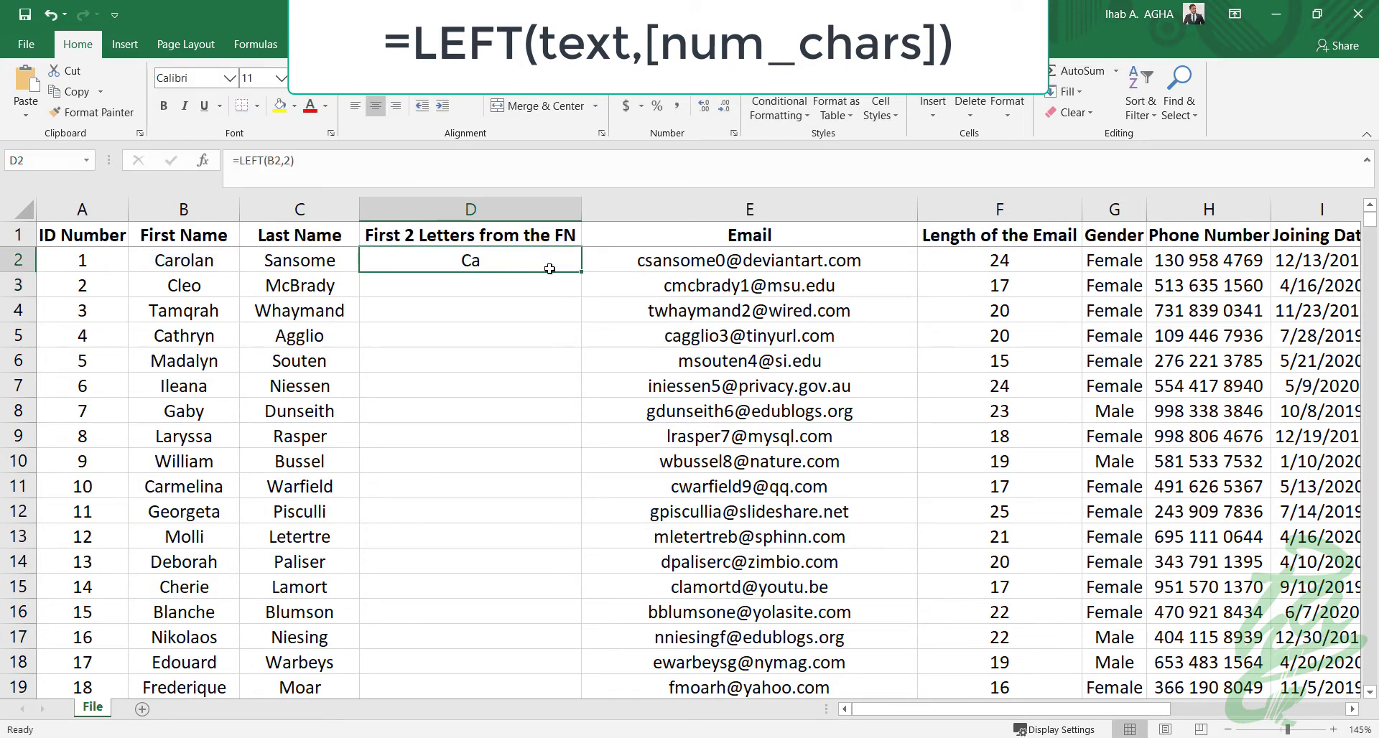
double_click(581, 273)
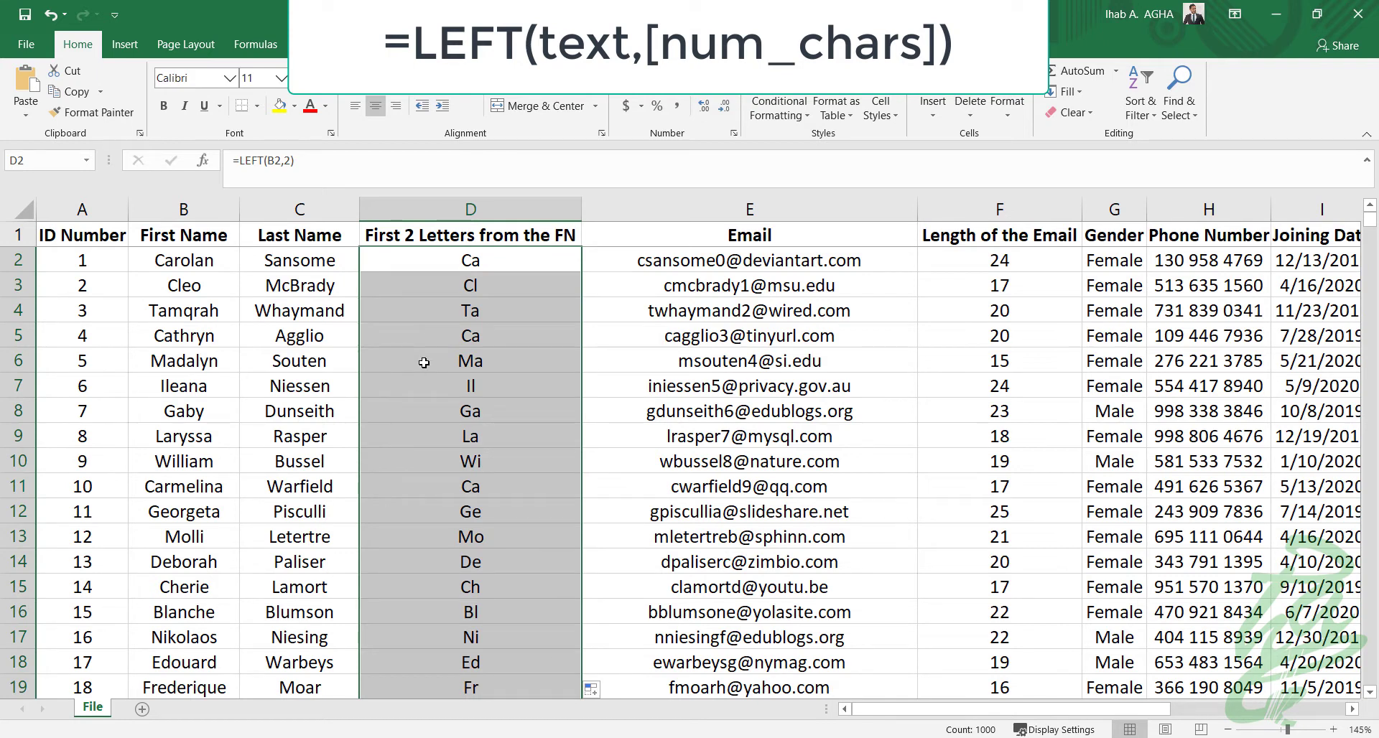
key("shift+BackSpace")
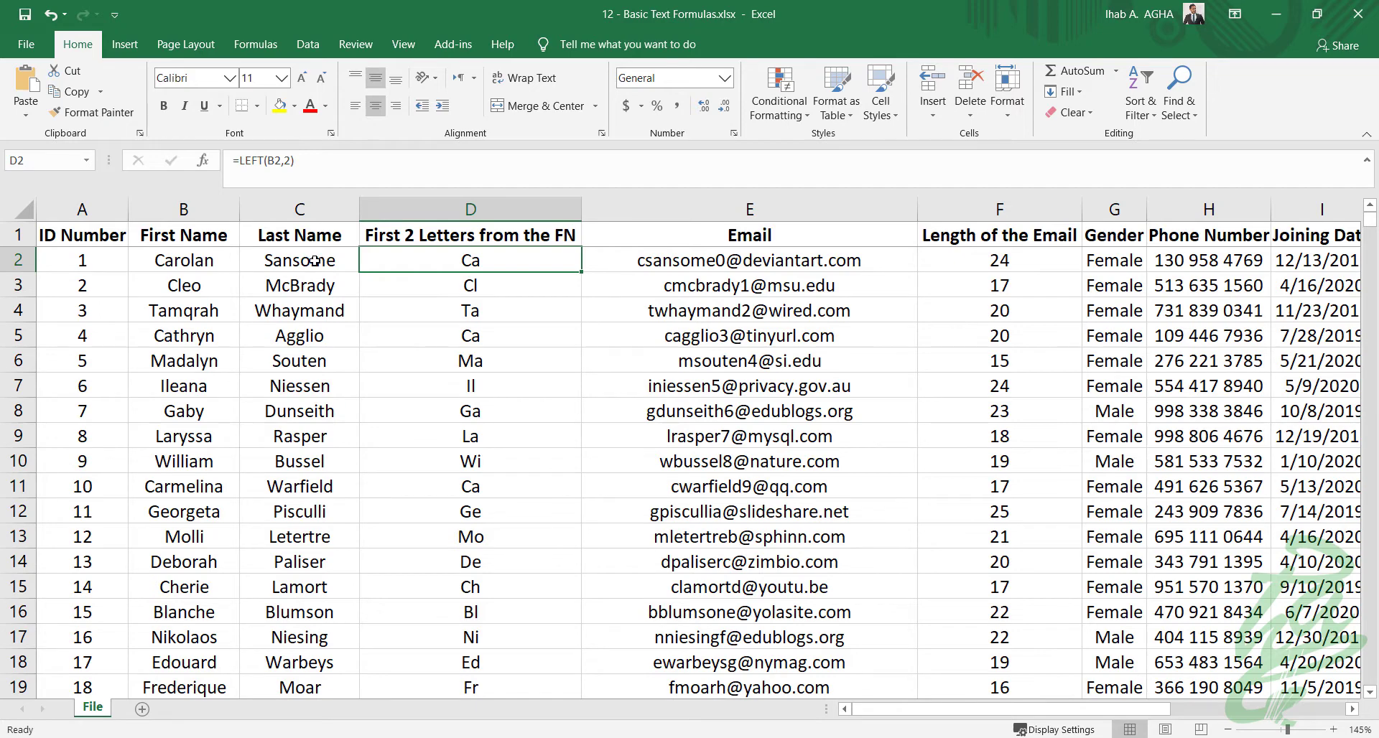
Insert another column before Email and give it the header "Last 2 Letters from the FN"
right_click(611, 209)
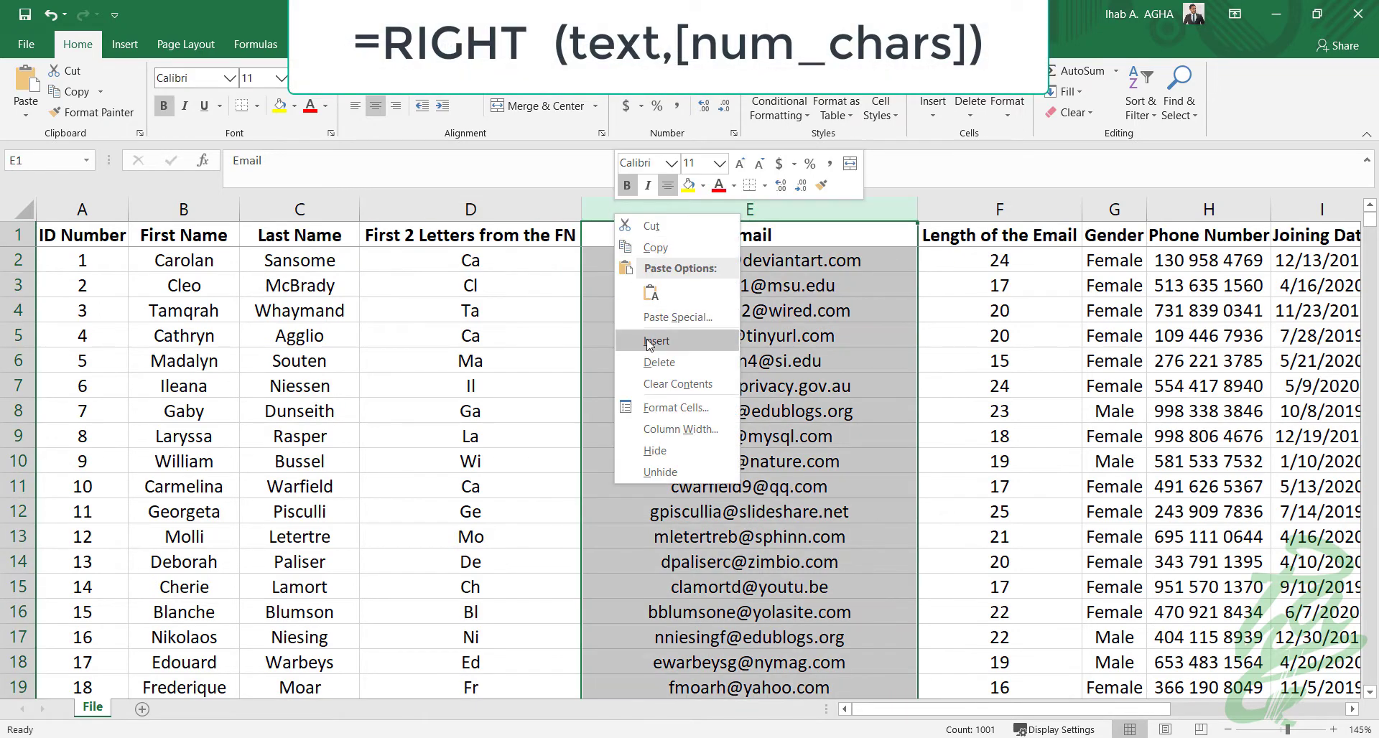
key("Escape")
key("ctrl+shift+plus")
left_click(614, 235)
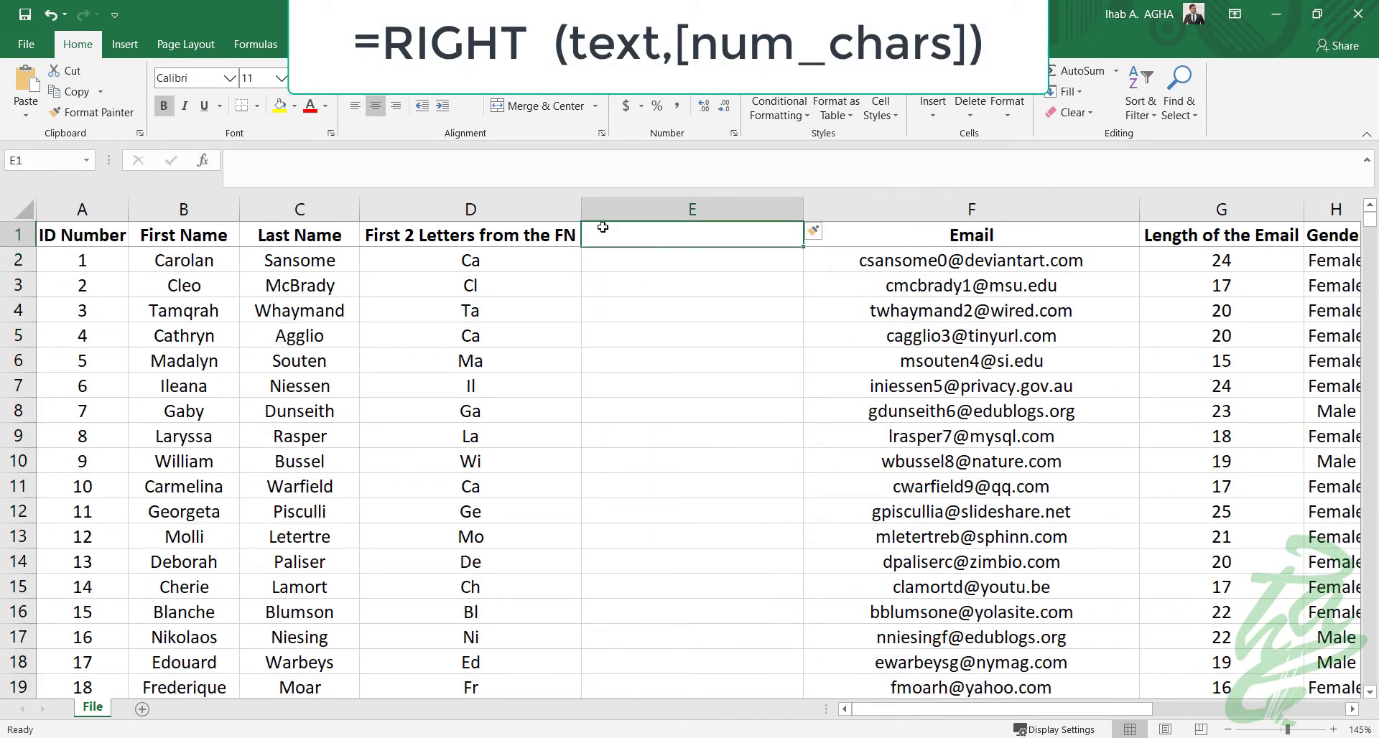
type("Last 2 Letters from the FN")
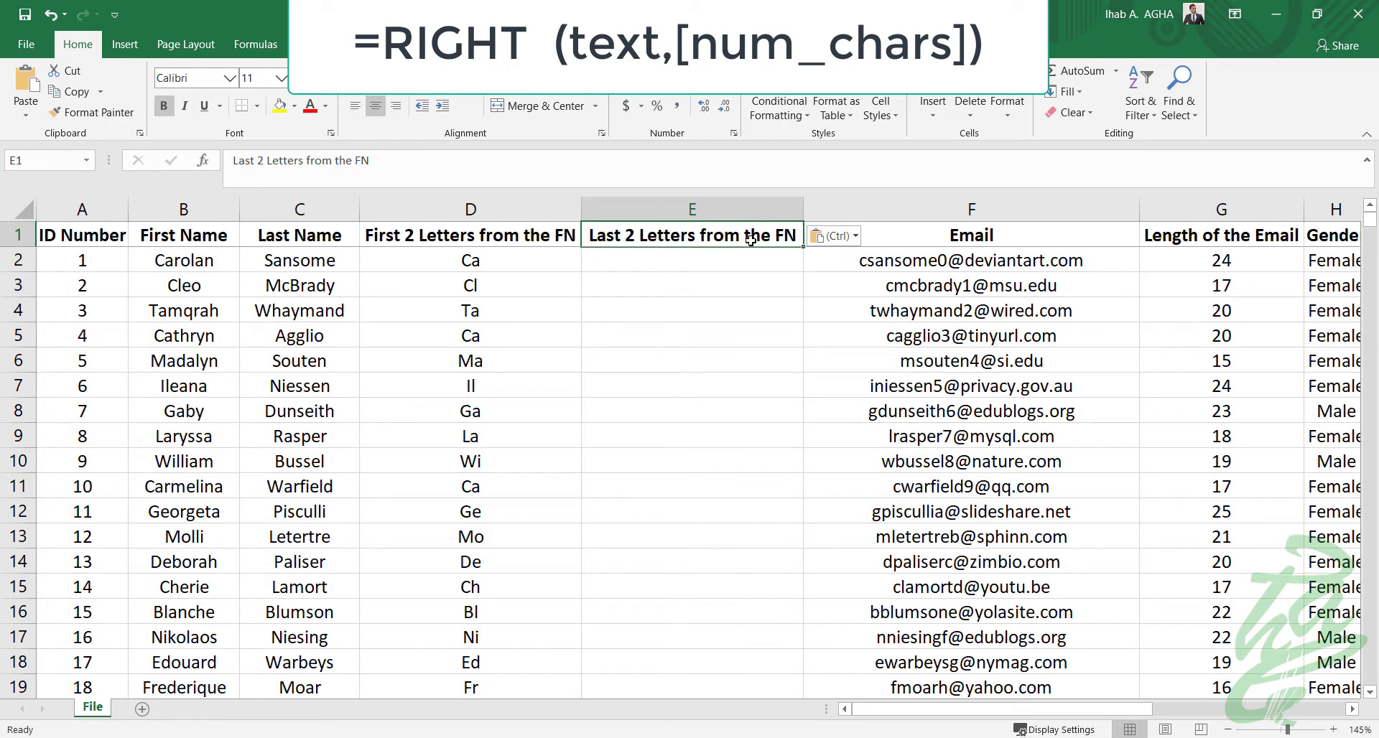
Correct the header in E1 to read "Last 2 Letters from the LN"
double_click(790, 239)
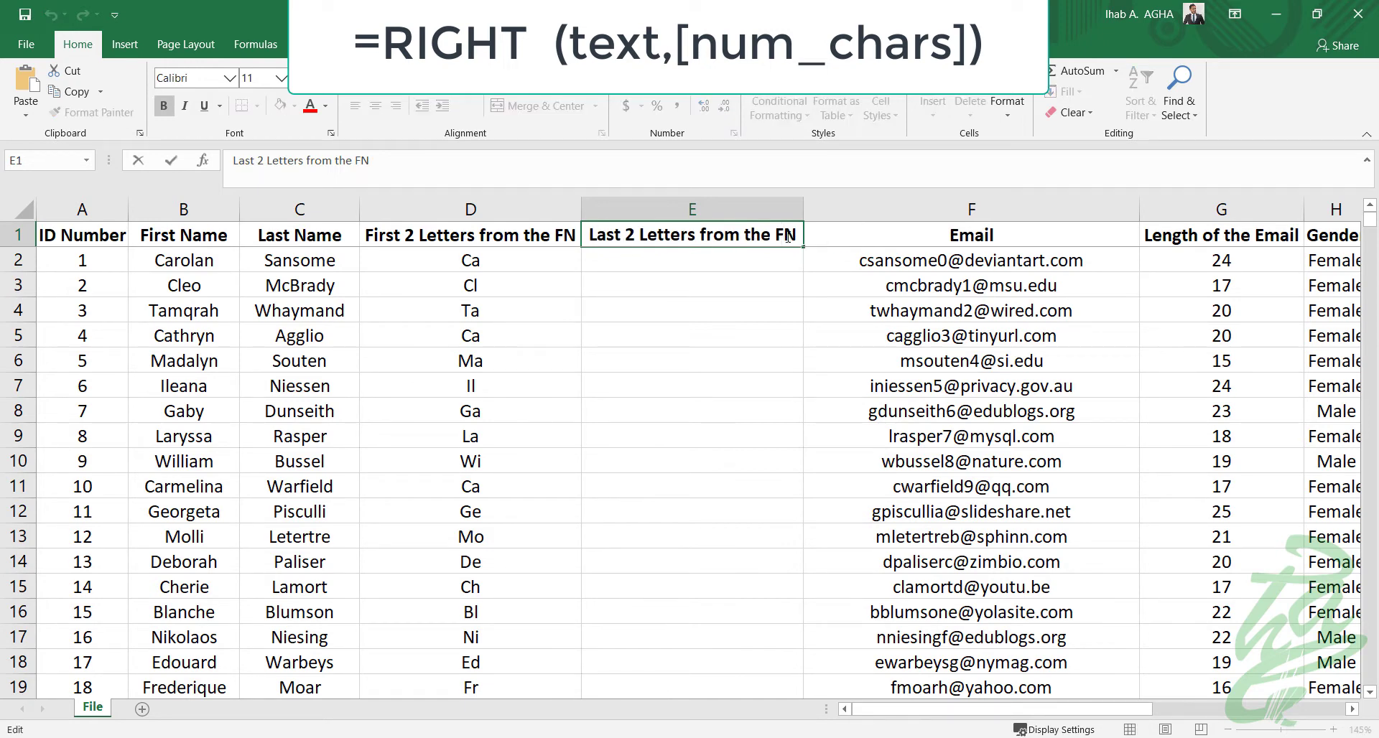
key("BackSpace")
type("L")
left_click(731, 351)
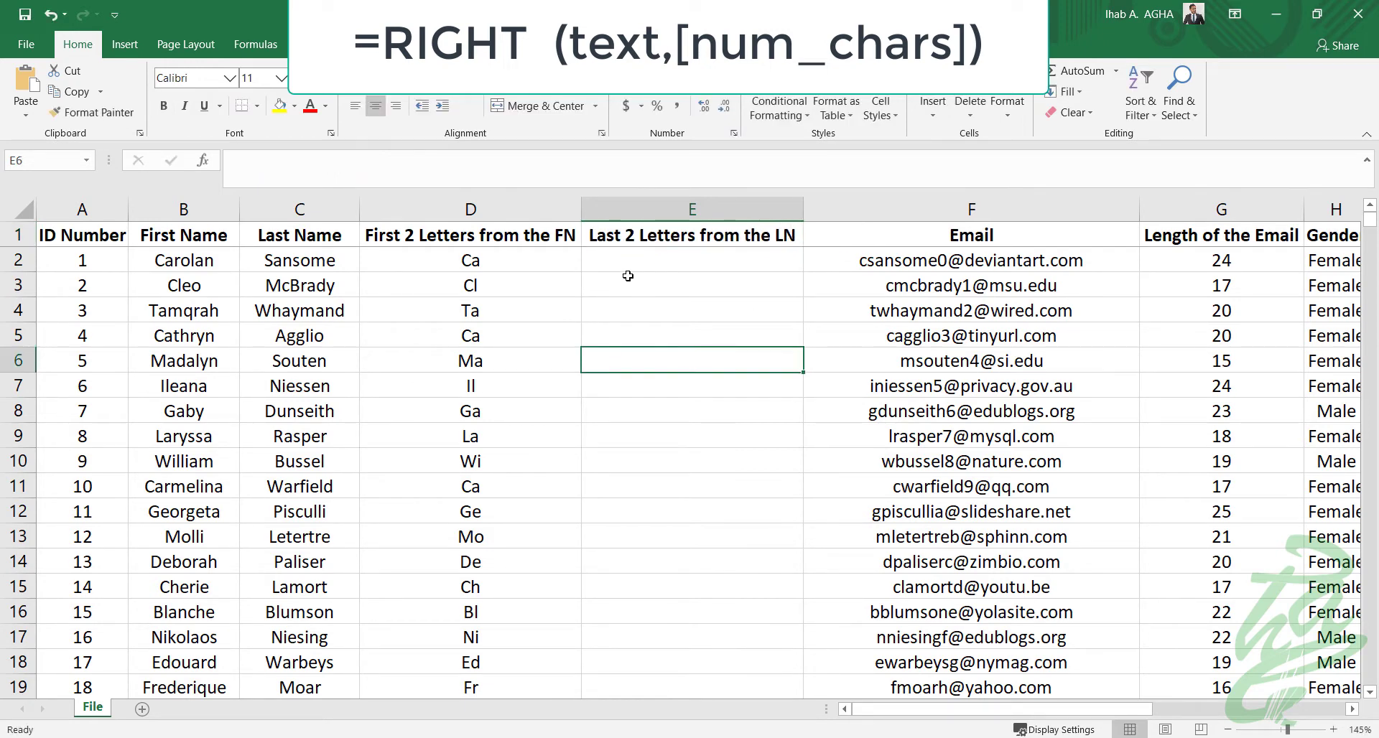
Enter the formula =RIGHT(C2,2) in cell E2 to extract the last name's last two letters, and fill it down all data rows
left_click(603, 258)
type("=")
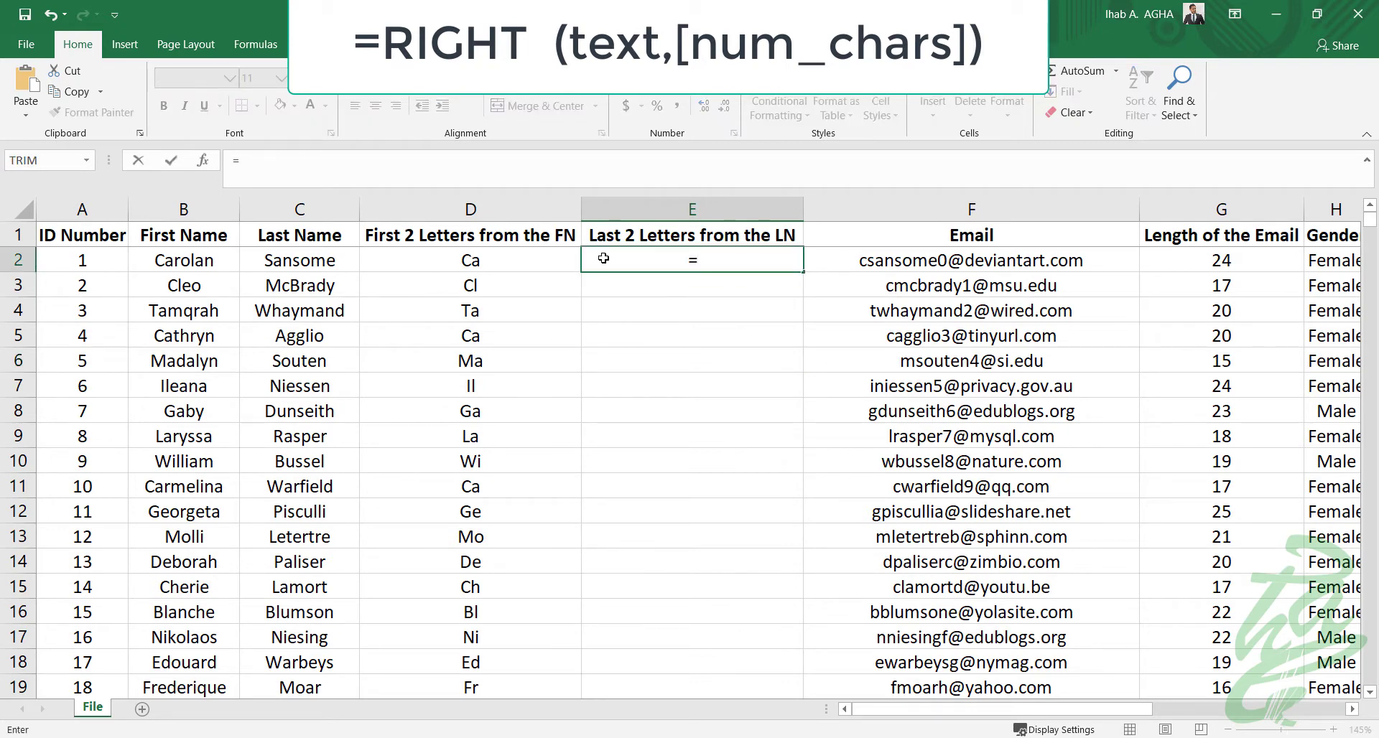
type("RIGHT")
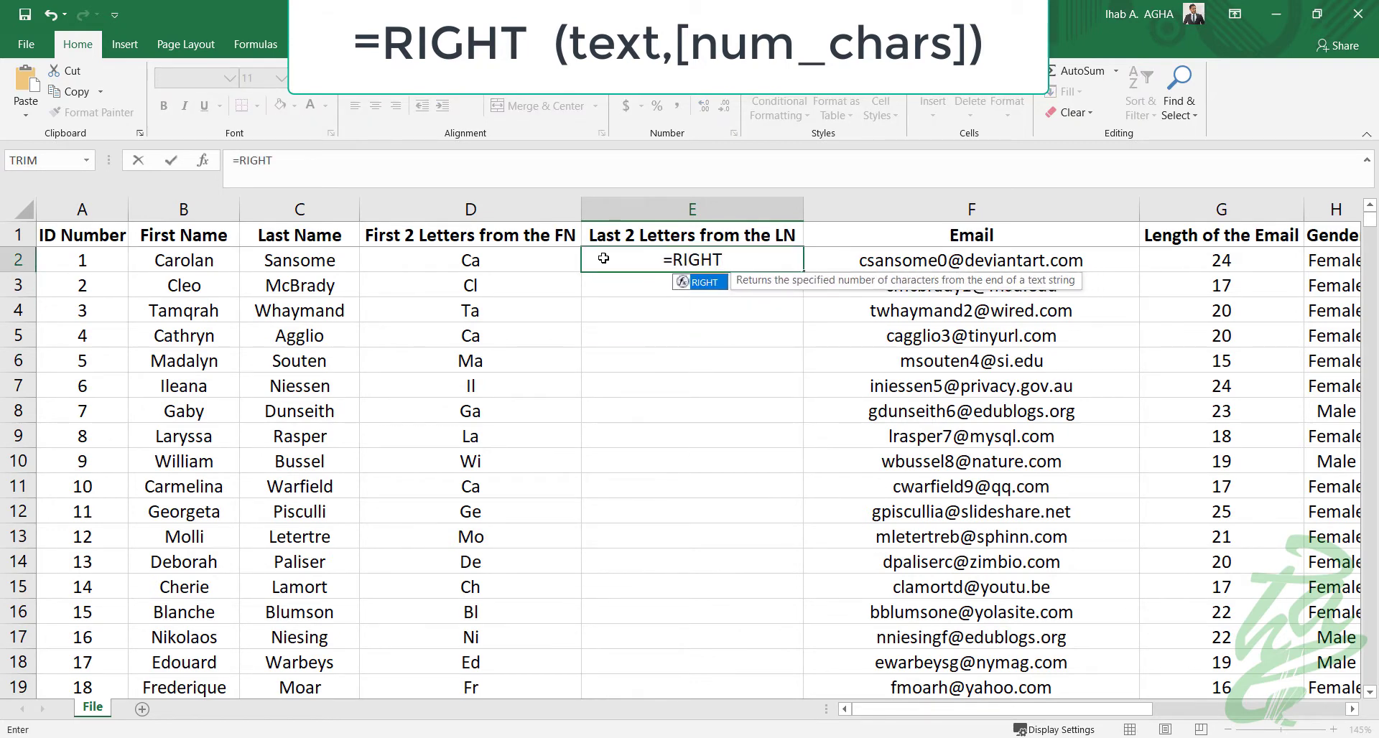
type("(")
left_click(316, 260)
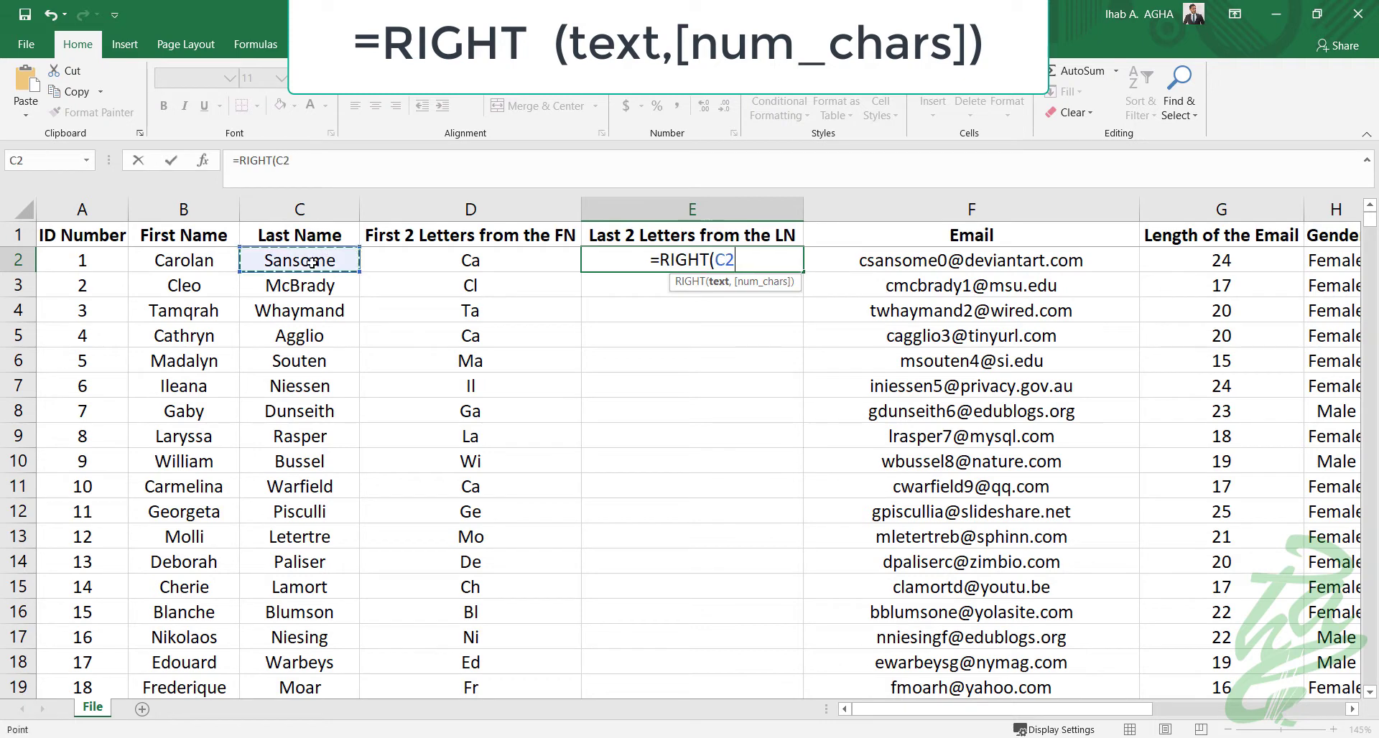
type(",2)")
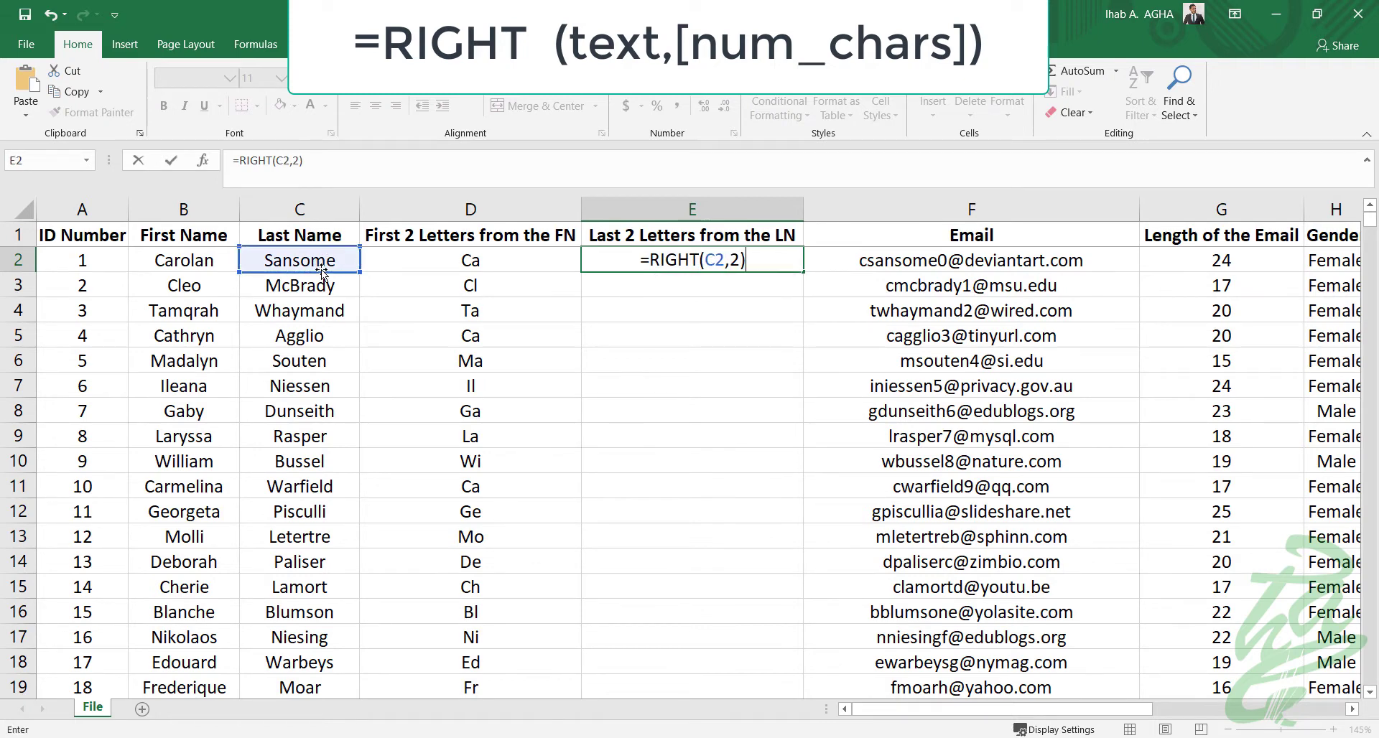
key("Return")
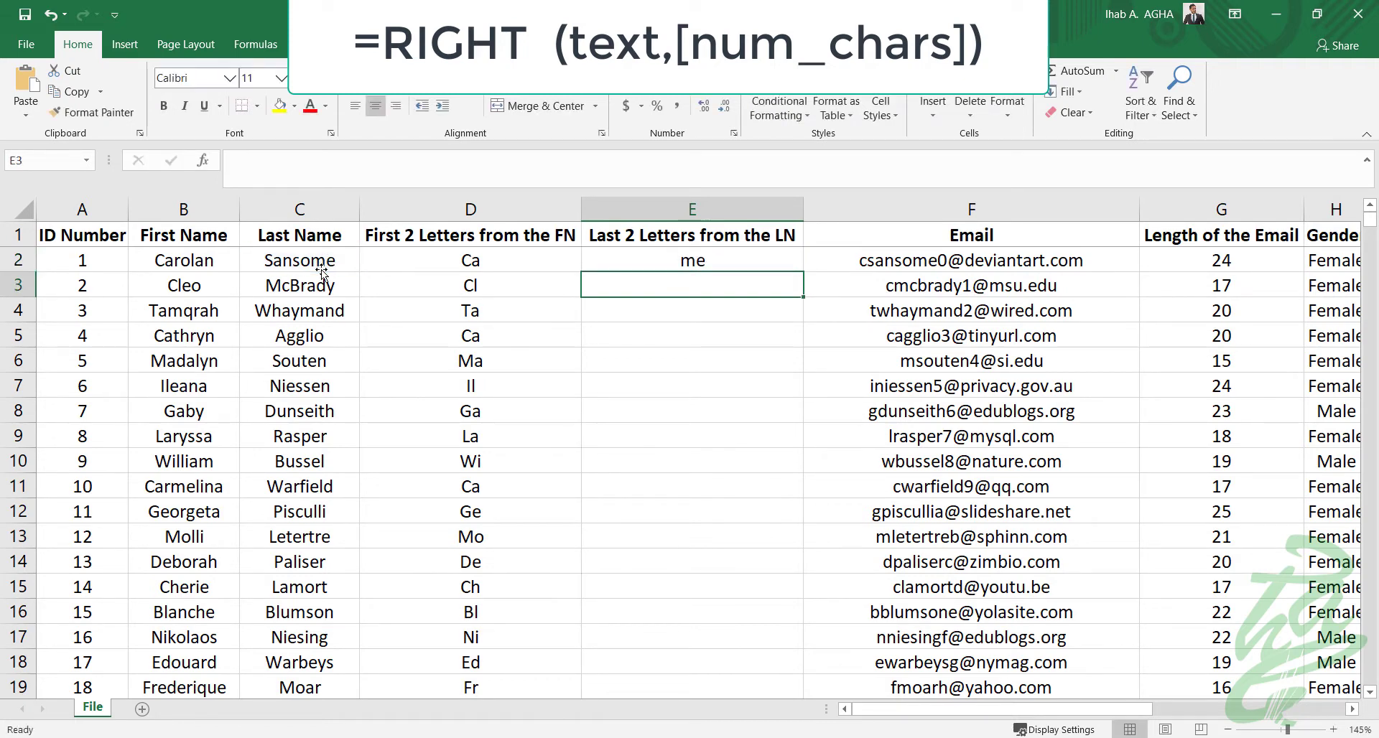
left_click(638, 254)
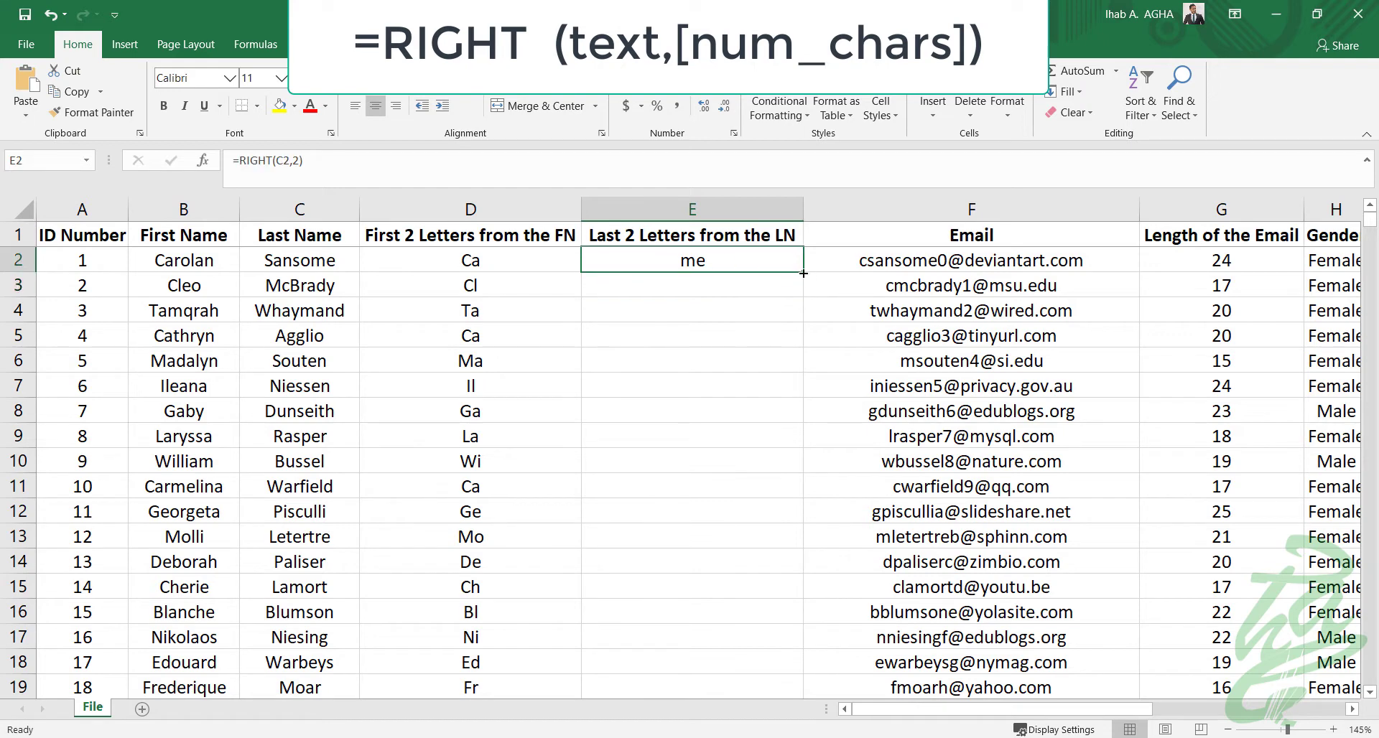
double_click(803, 272)
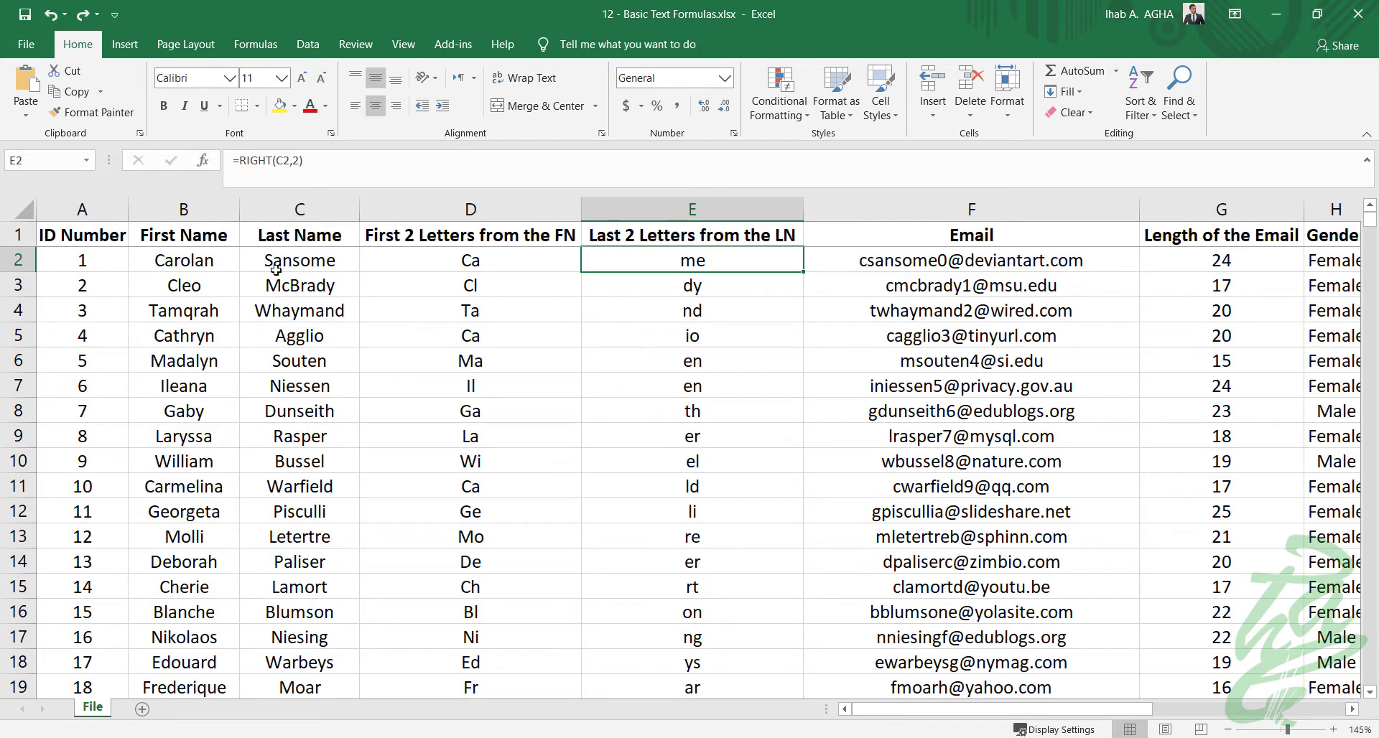
Insert a new column before Email and give it the header "Mid"
left_click(848, 209)
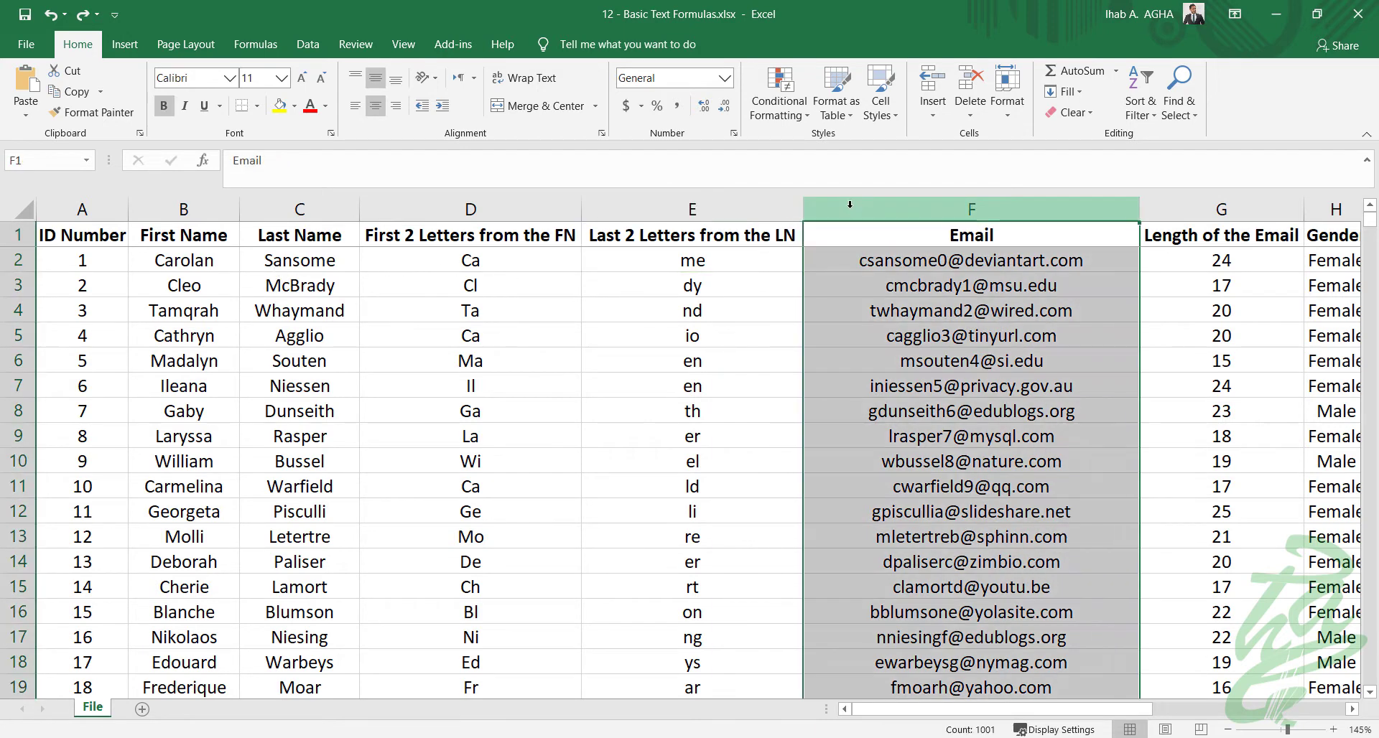
right_click(851, 210)
left_click(892, 335)
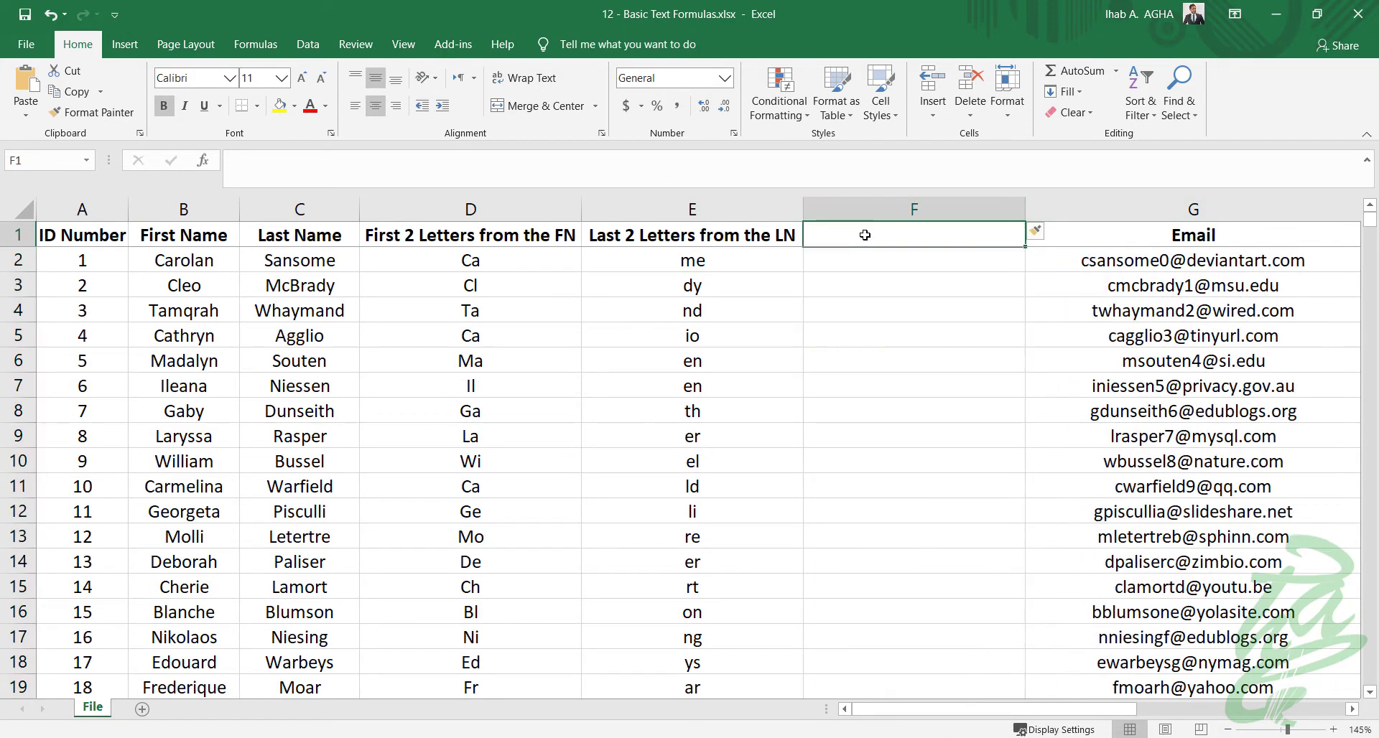
type("Mid")
key("Return")
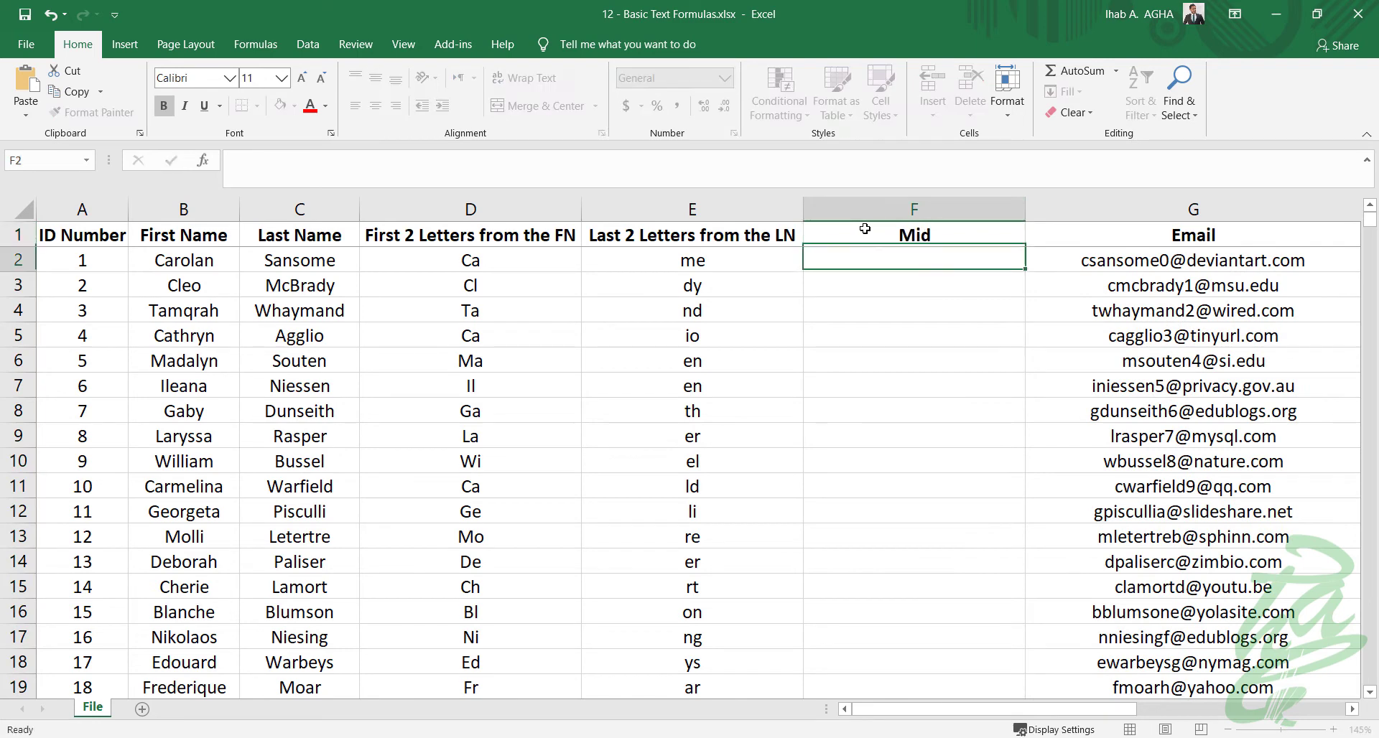
Enter the formula =MID(C2,3,3) in cell F2 to extract three letters from the last name, and fill it down all data rows
type("=M")
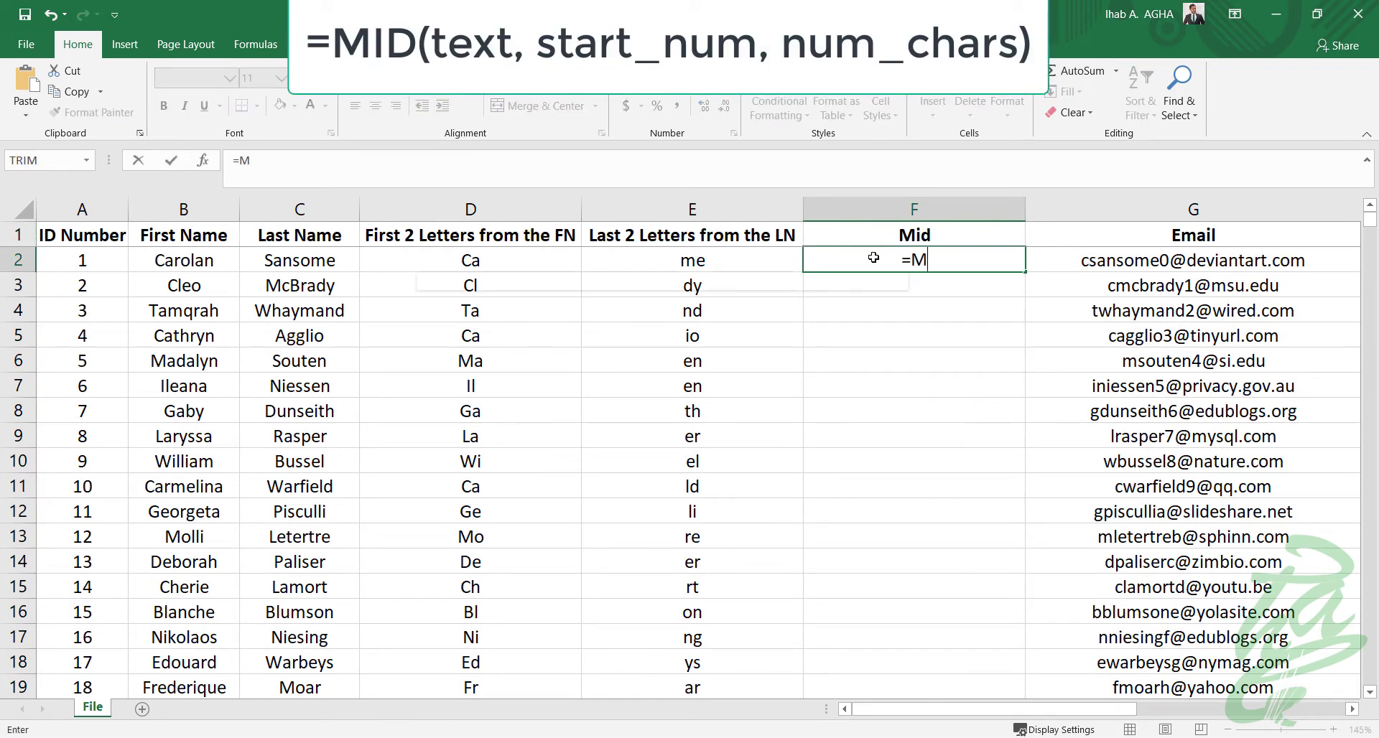
type("ID(")
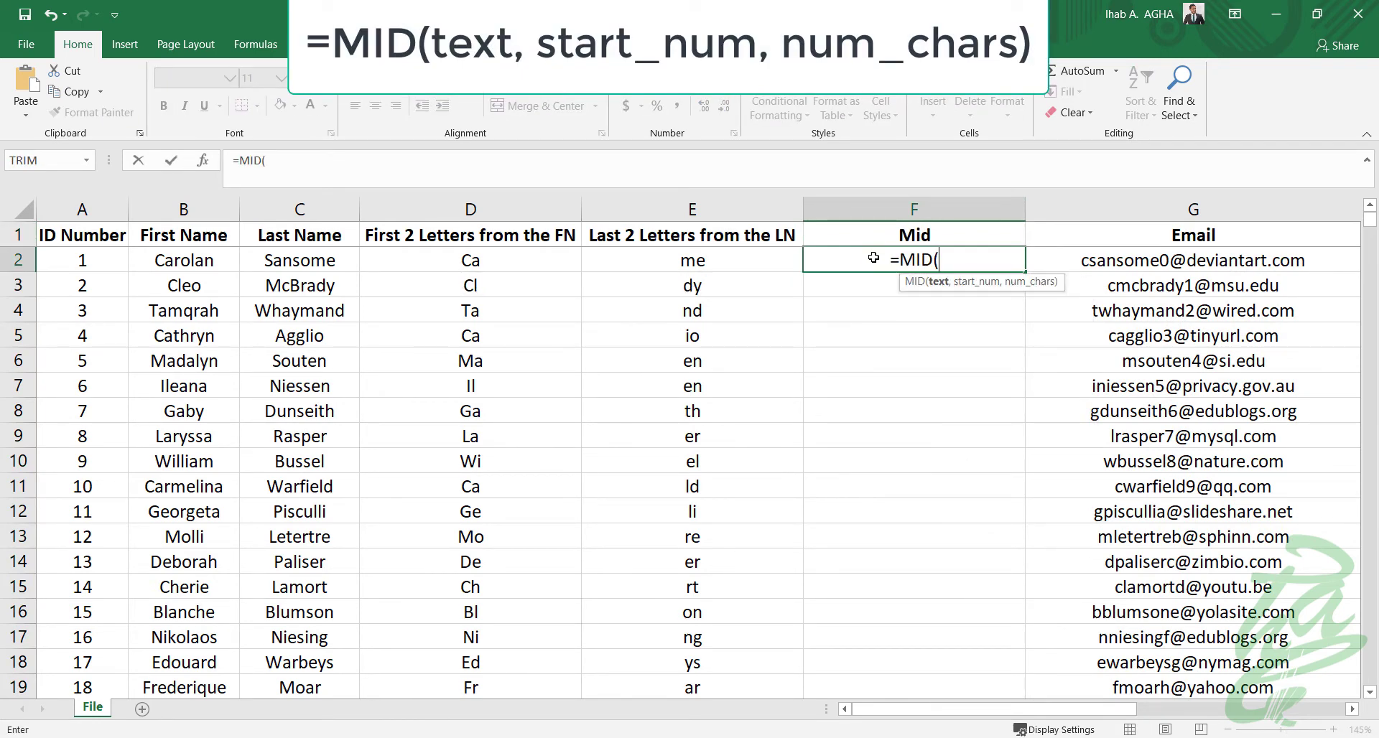
left_click(287, 265)
type(",")
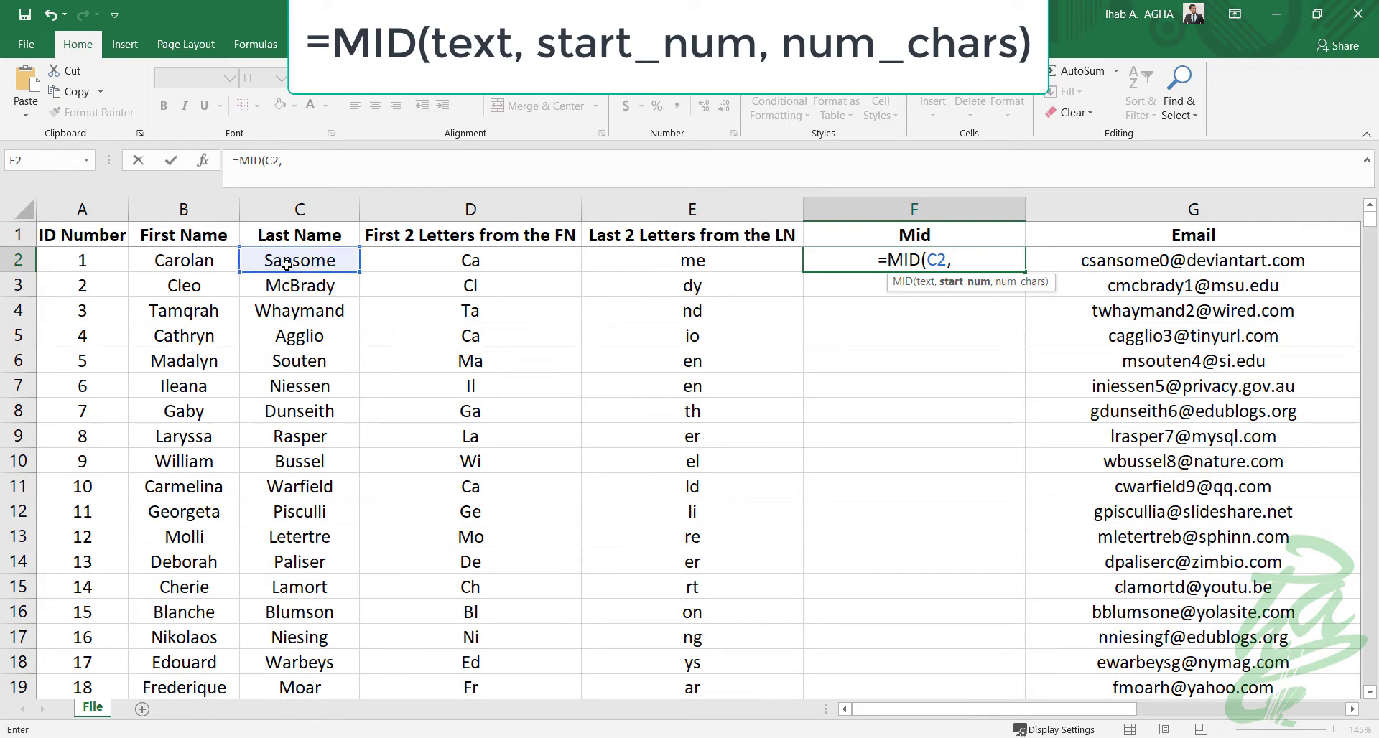
type("3")
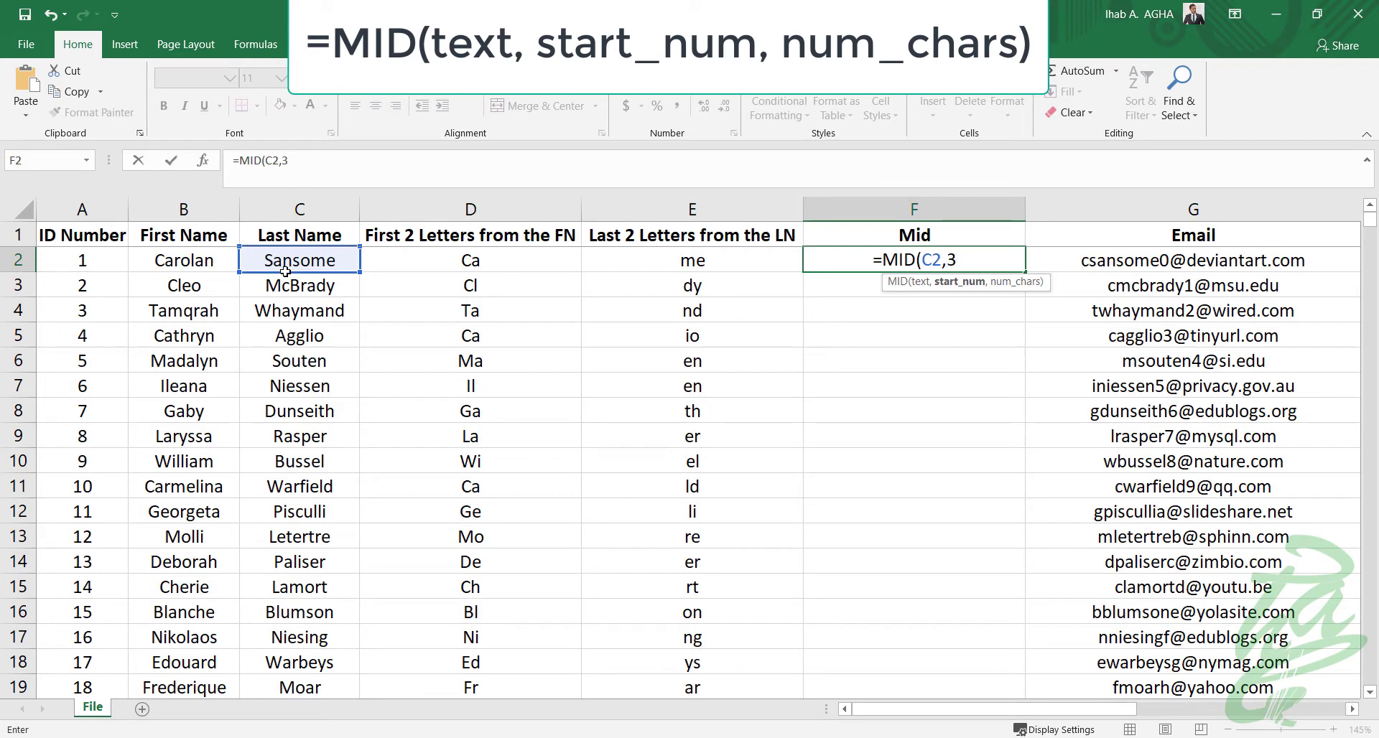
type(",3")
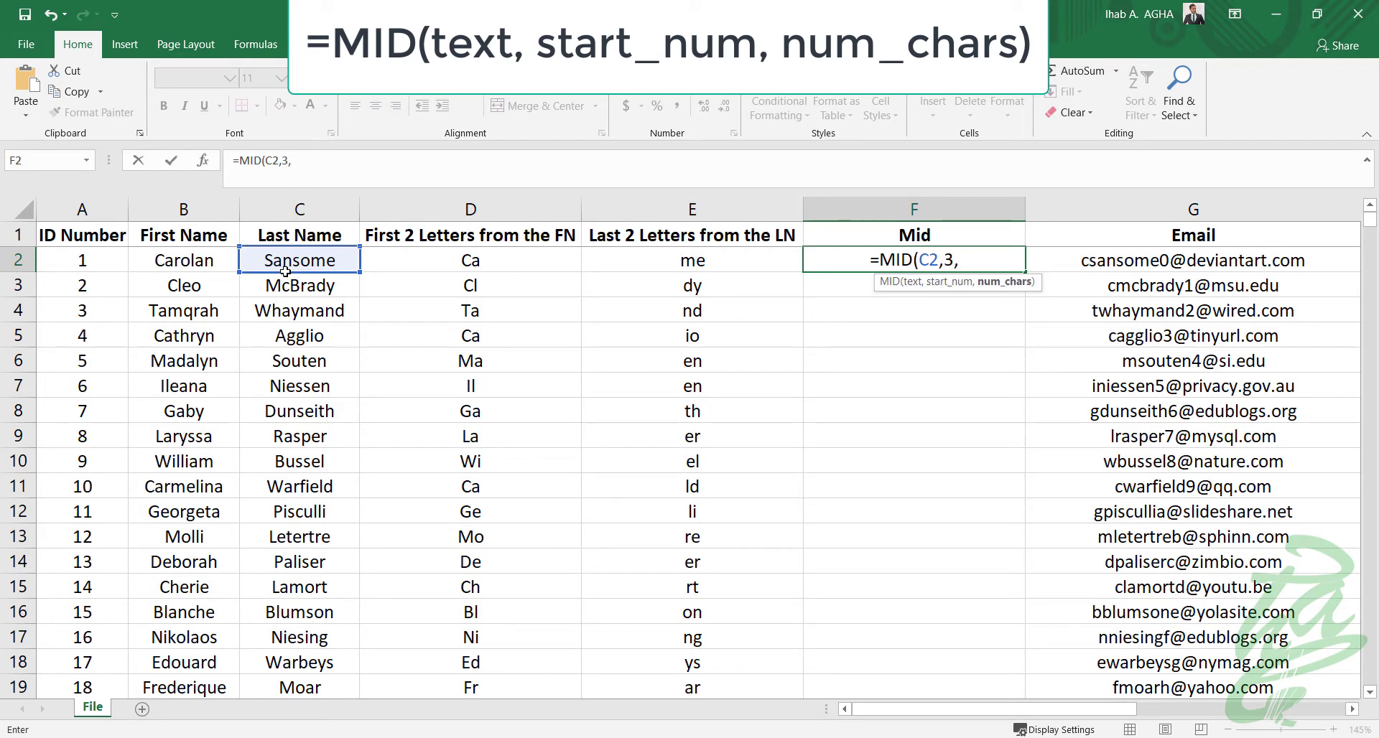
type(")")
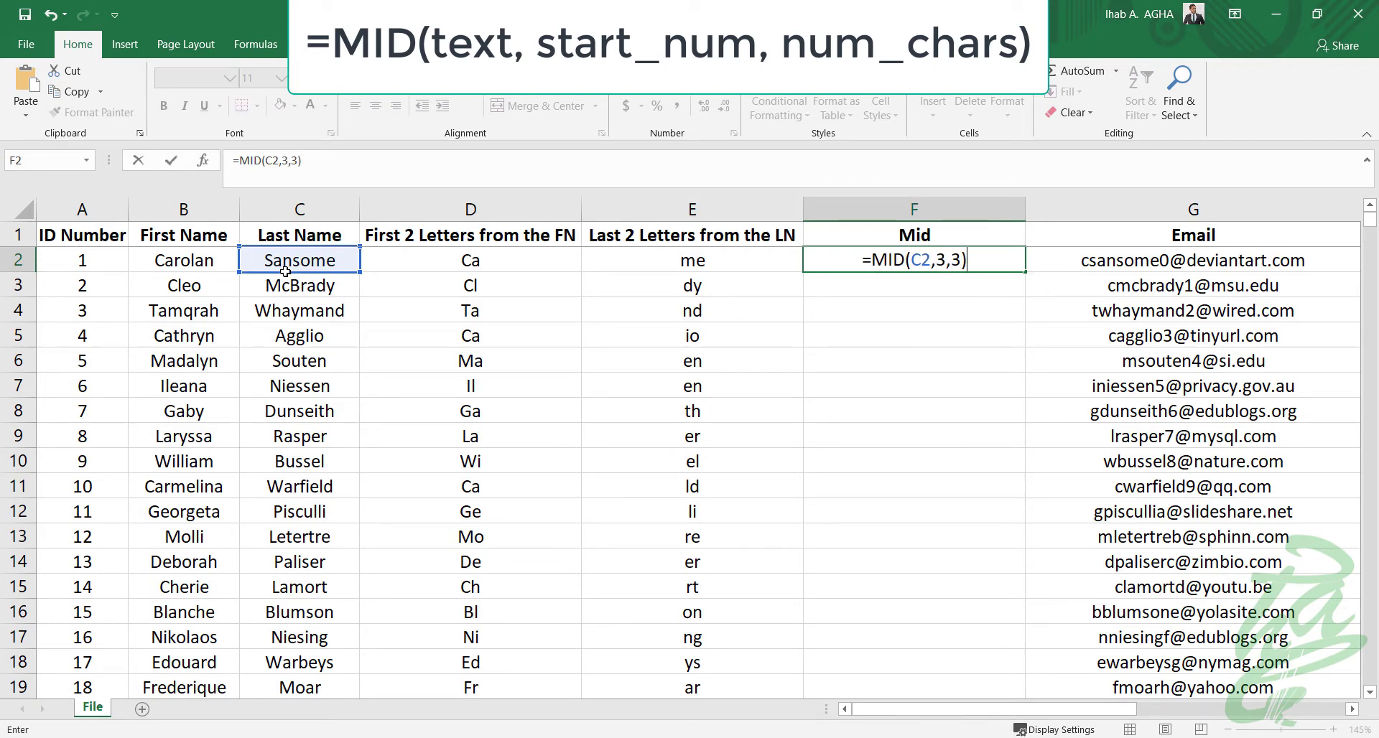
key("Return")
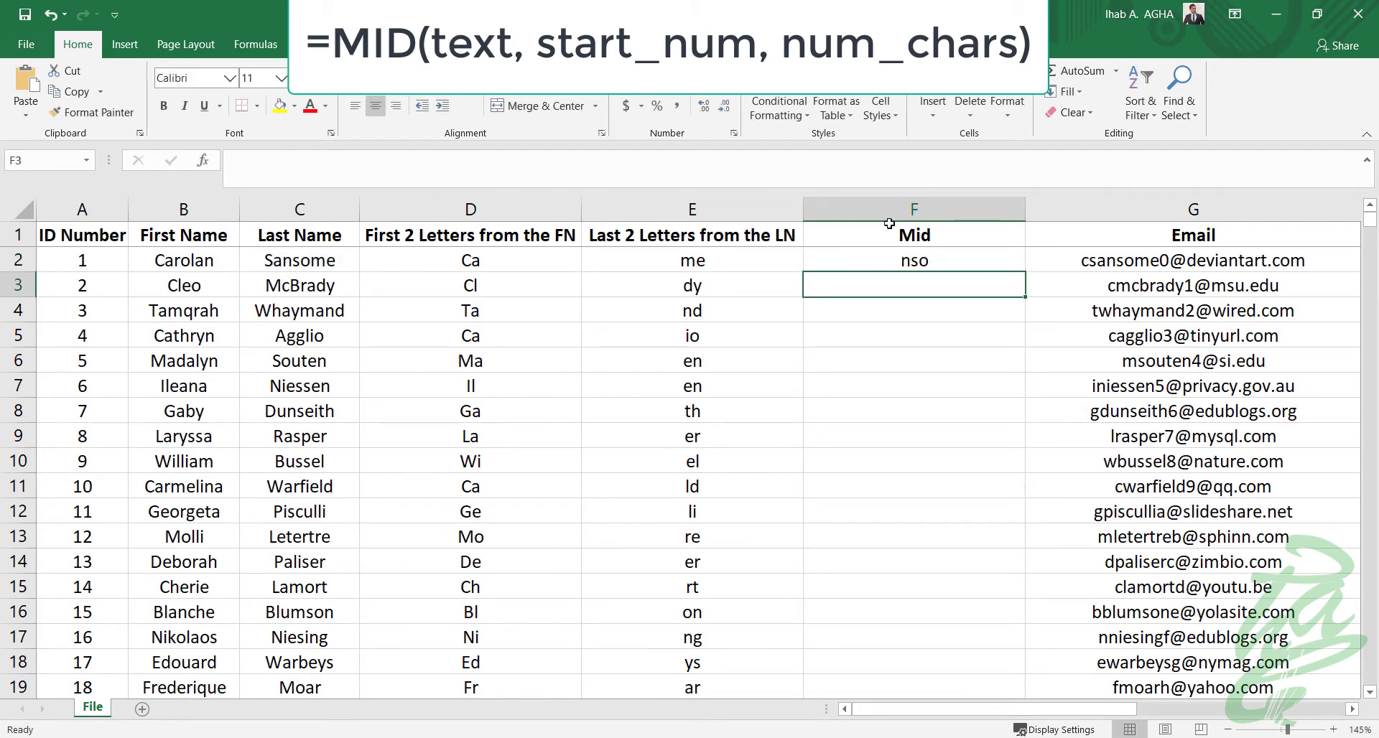
left_click(989, 256)
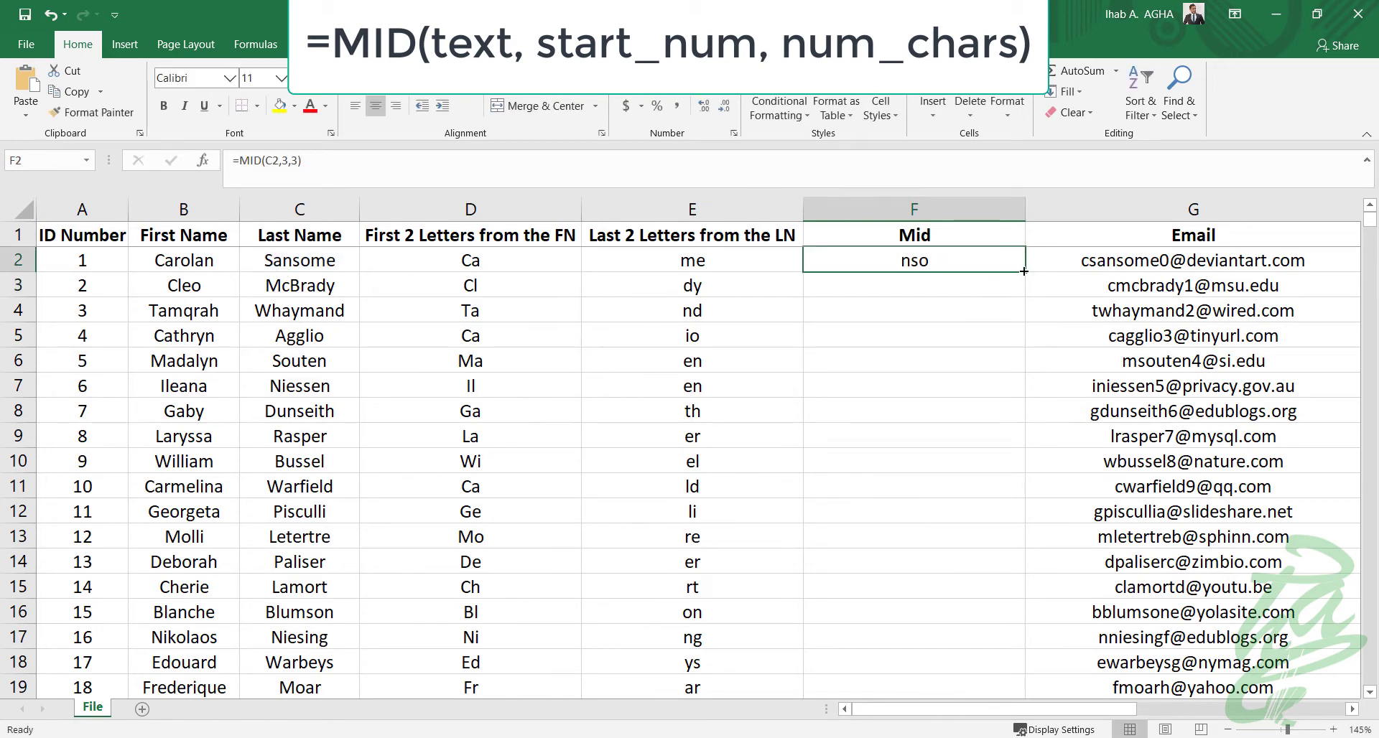
double_click(1023, 271)
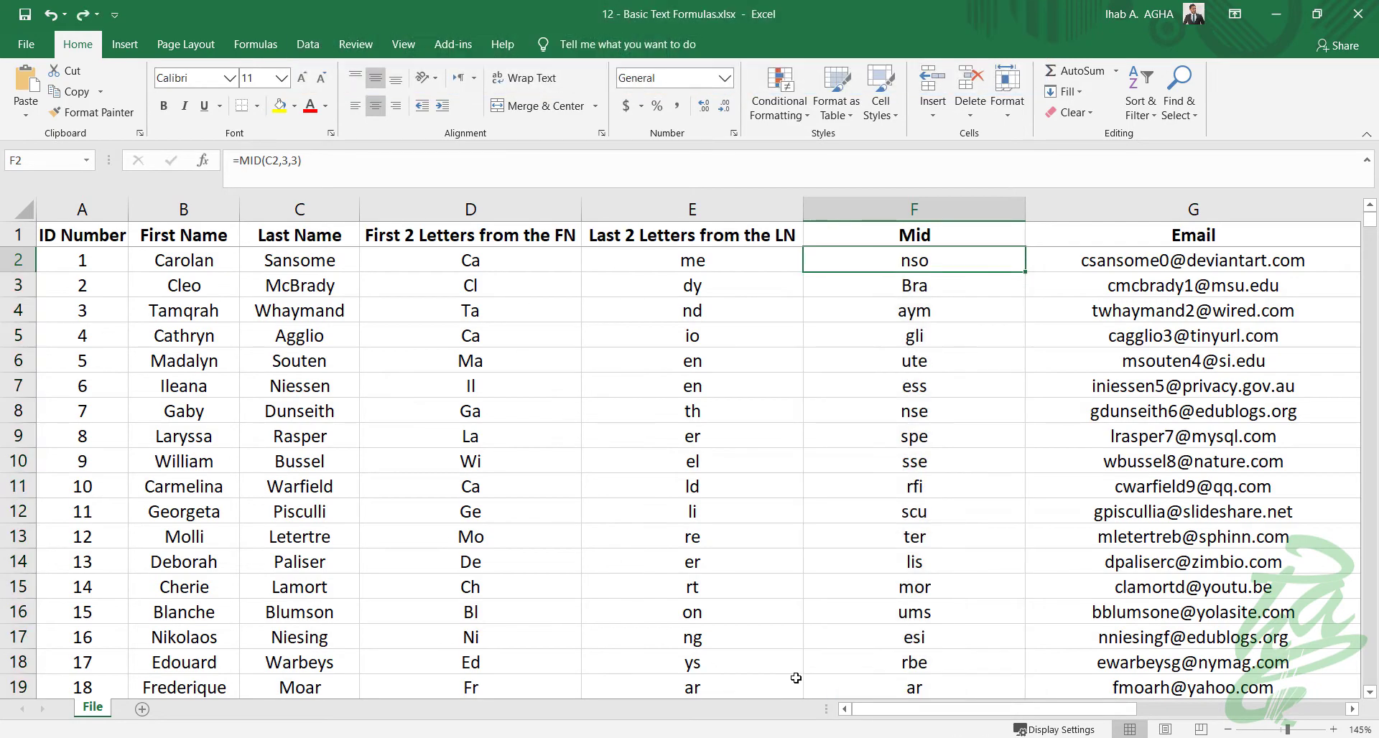
Insert a new column before Length of the Email and give it the header "Find @"
left_click_drag(859, 711, 989, 720)
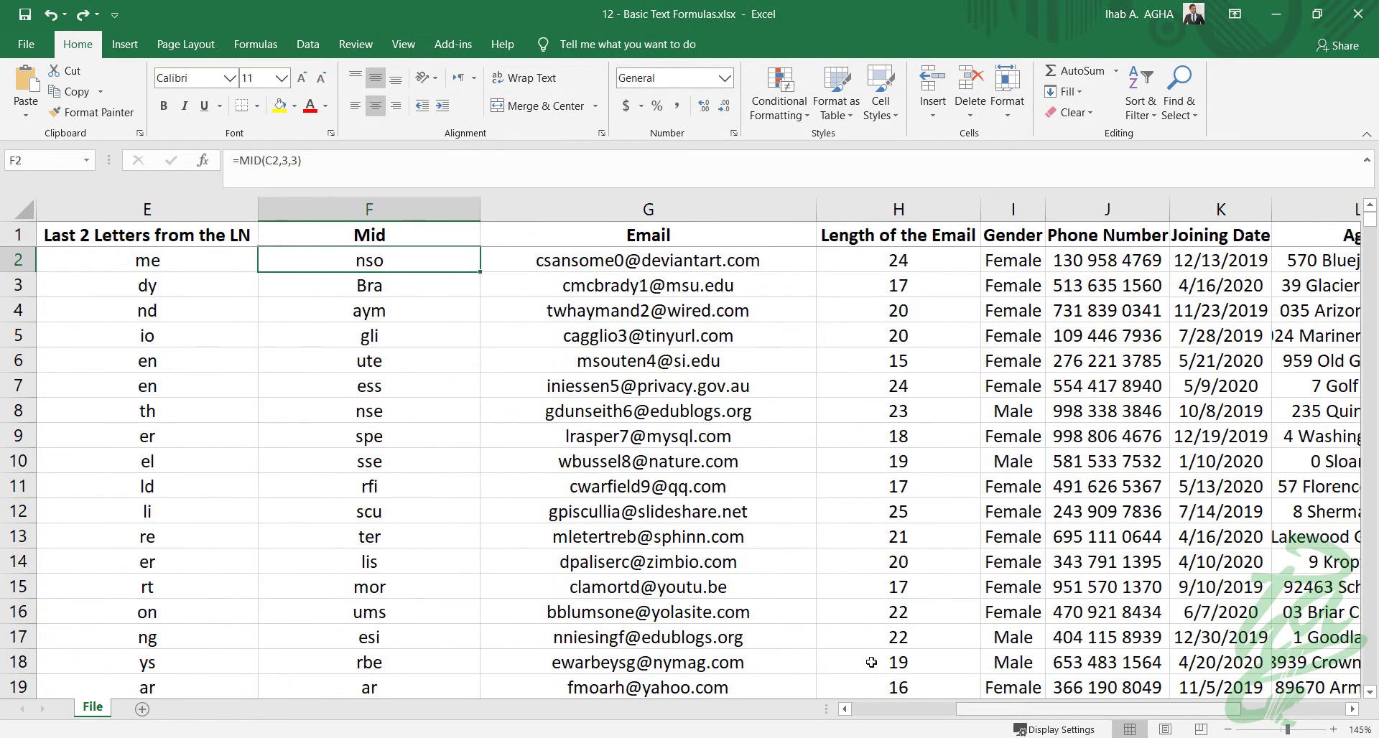
left_click(898, 209)
right_click(899, 213)
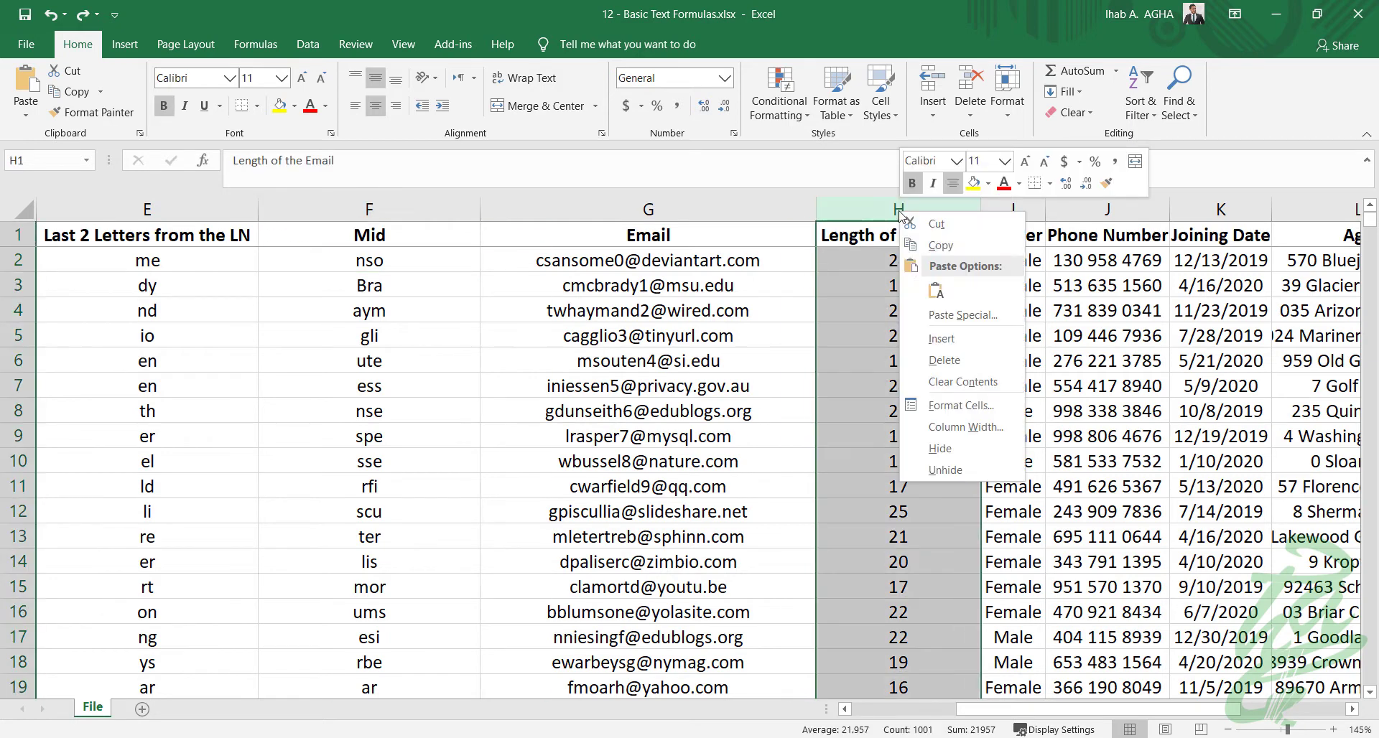
left_click(941, 339)
left_click(852, 237)
type("Find ")
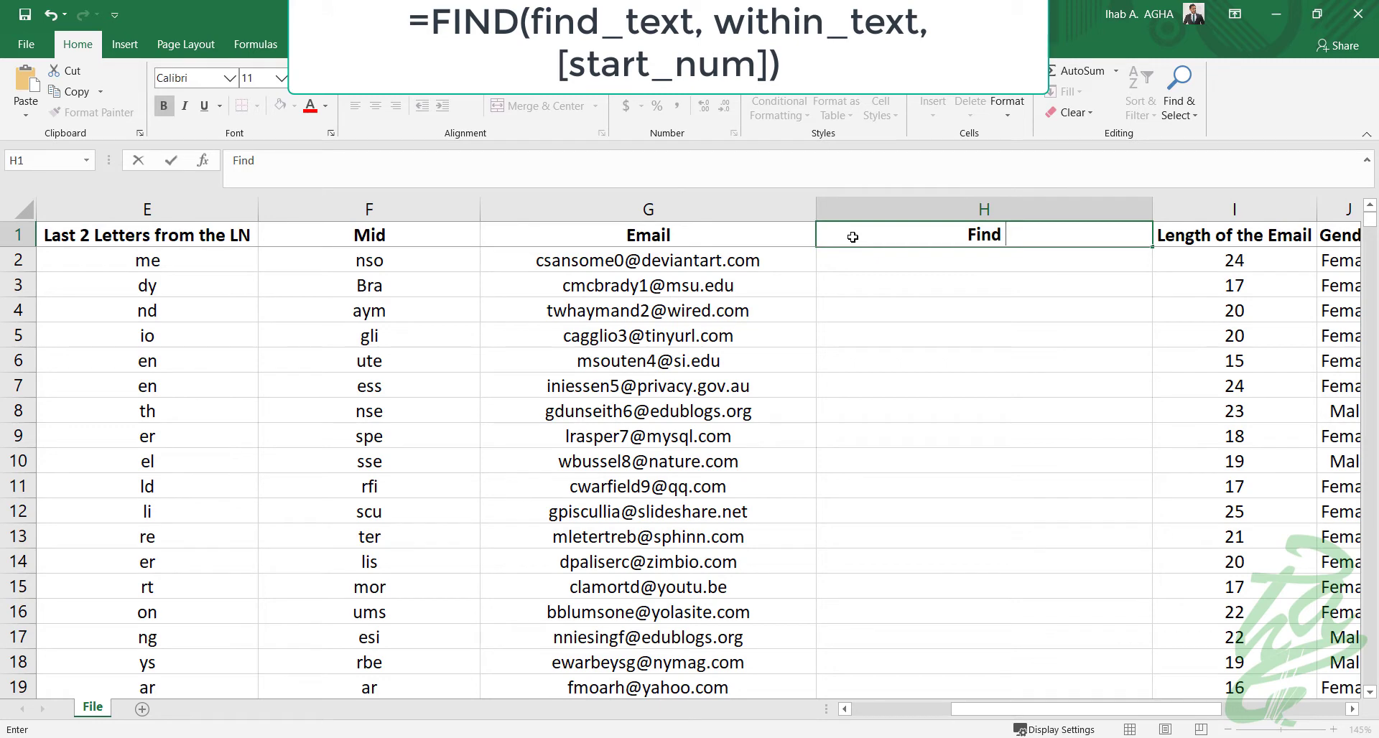
type("@")
key("Return")
Enter the formula =FIND("@",G2,1) in cell H2 to locate the @ in the email, and fill it down all data rows
type("=")
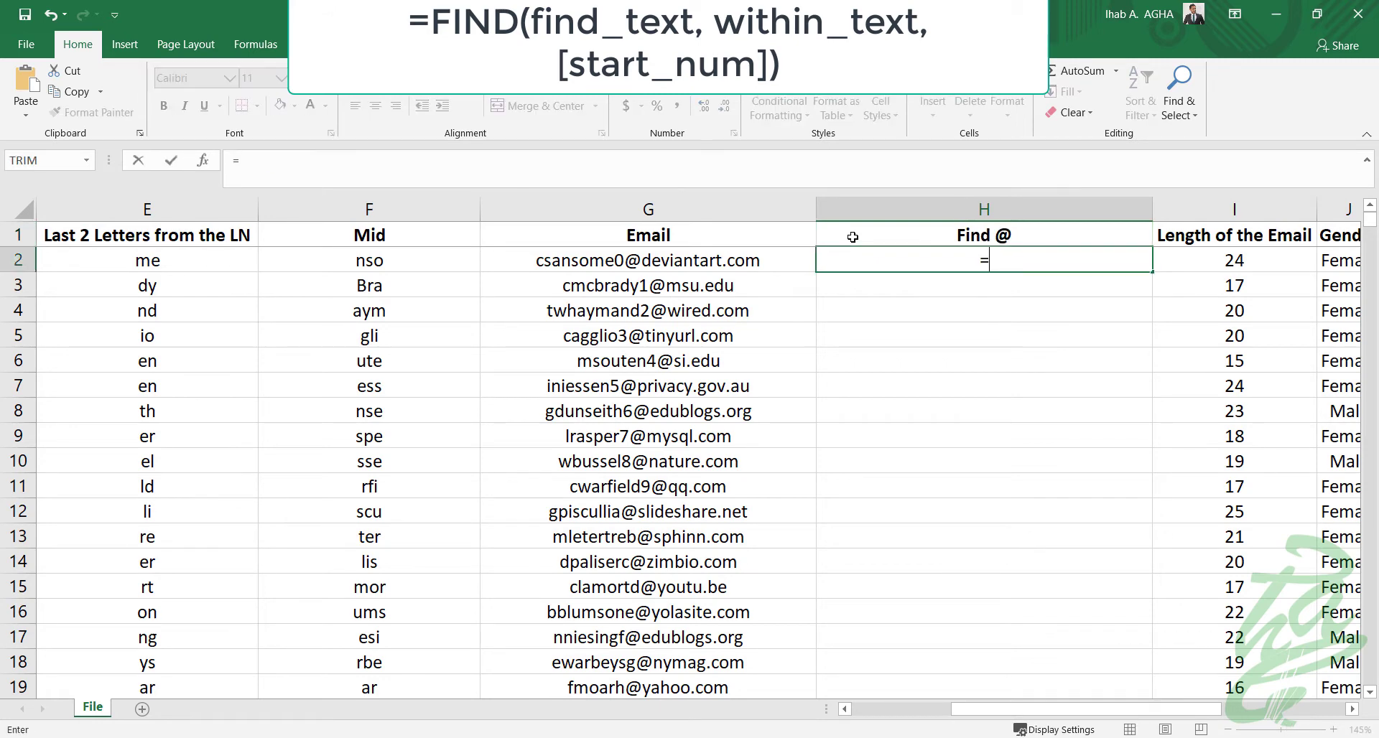
type("FIN")
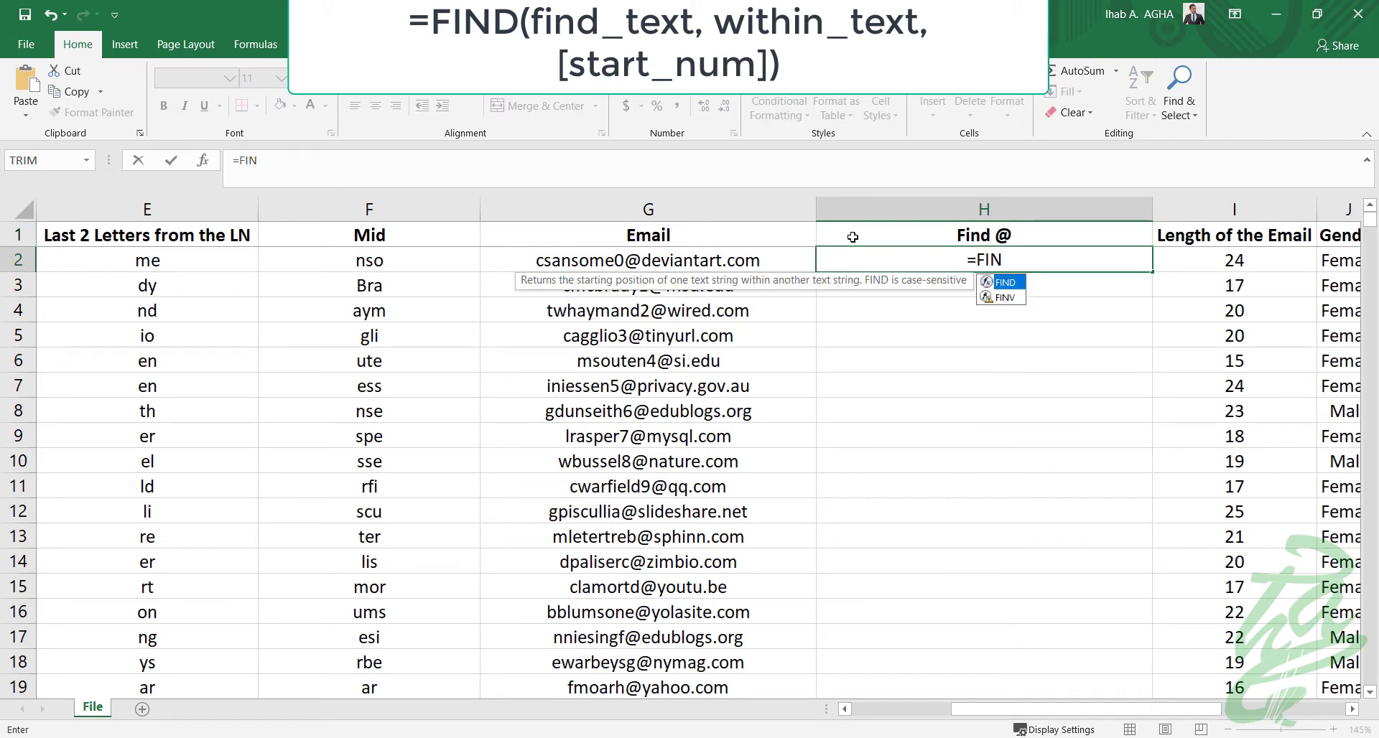
type("D(")
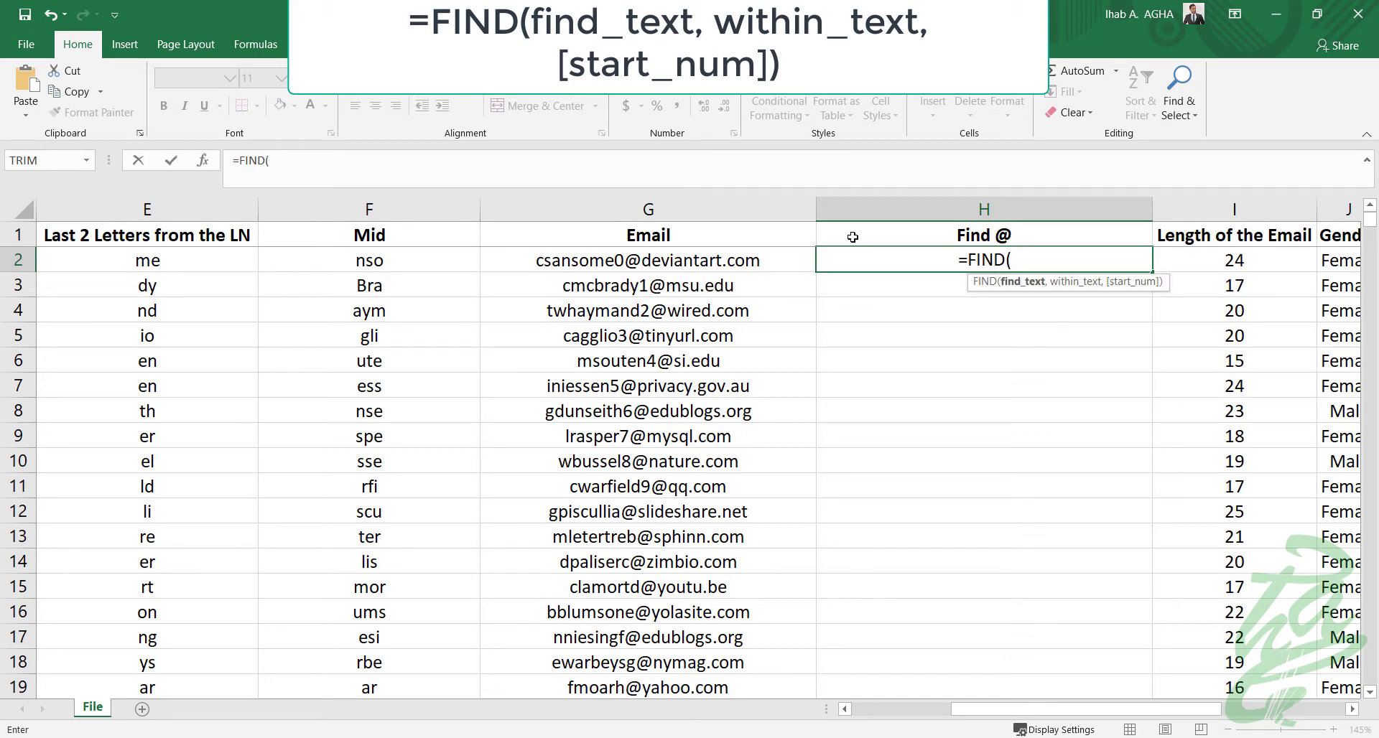
type("\"")
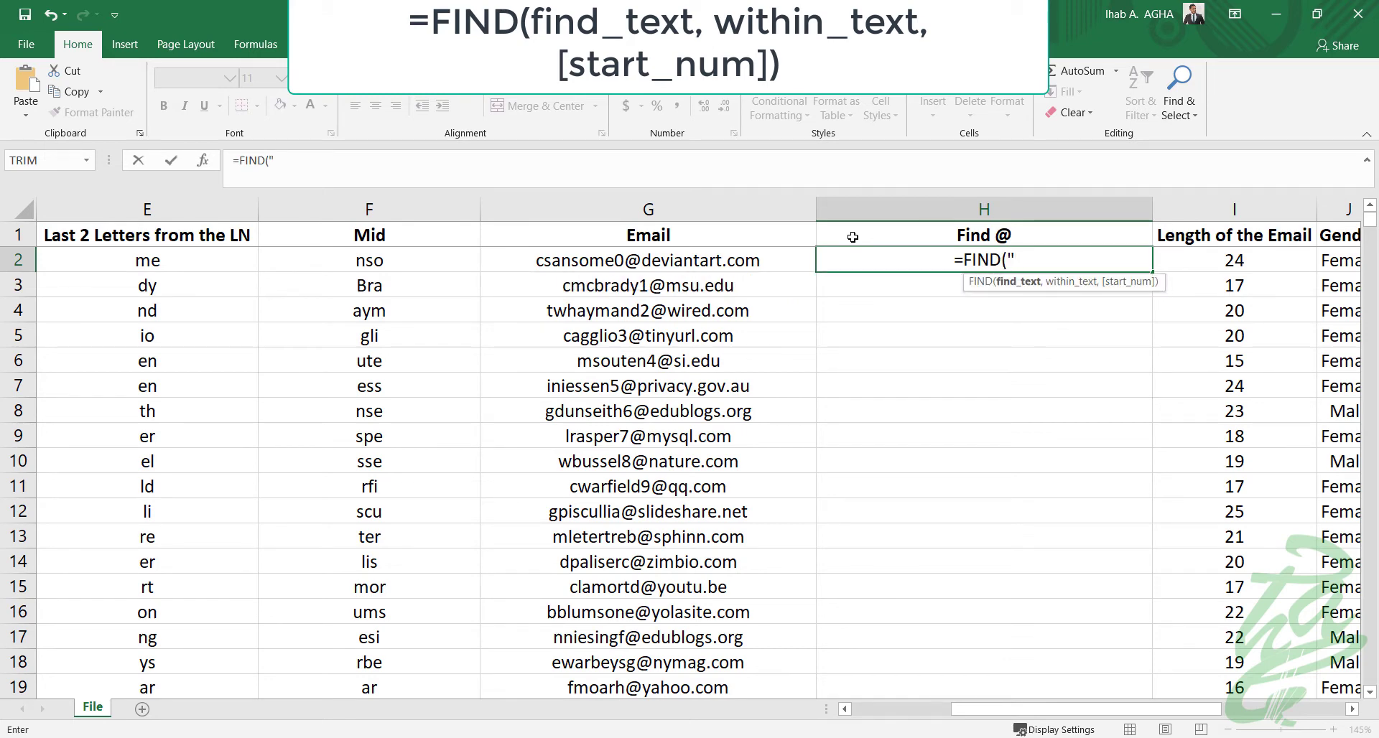
type("@")
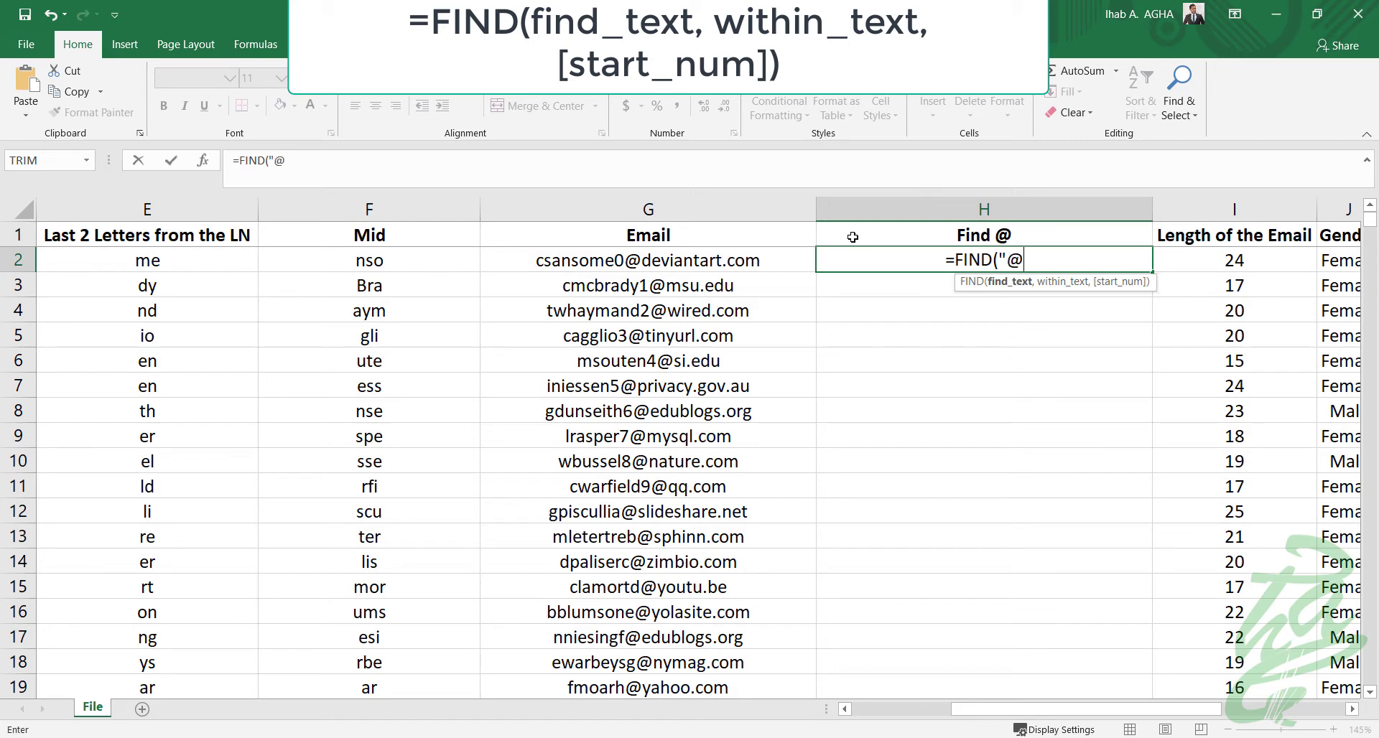
type("\",")
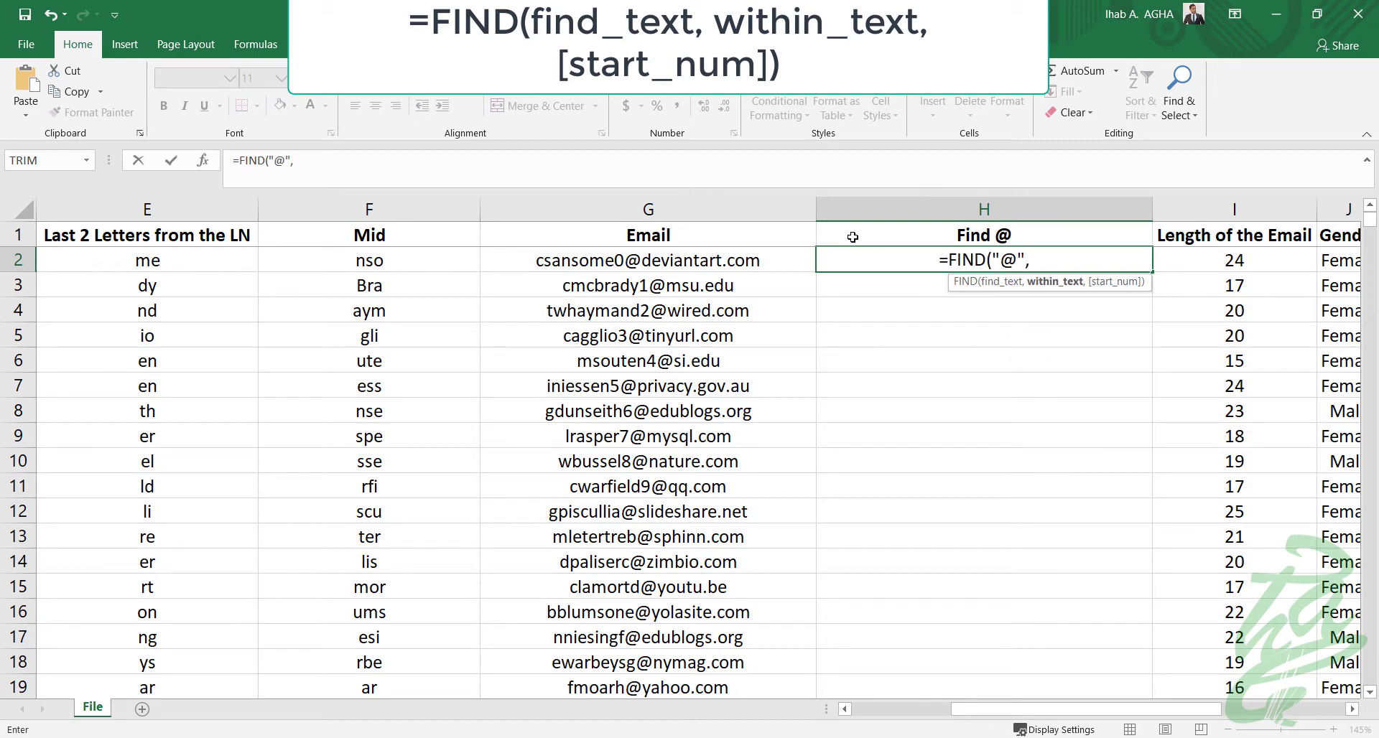
left_click(646, 256)
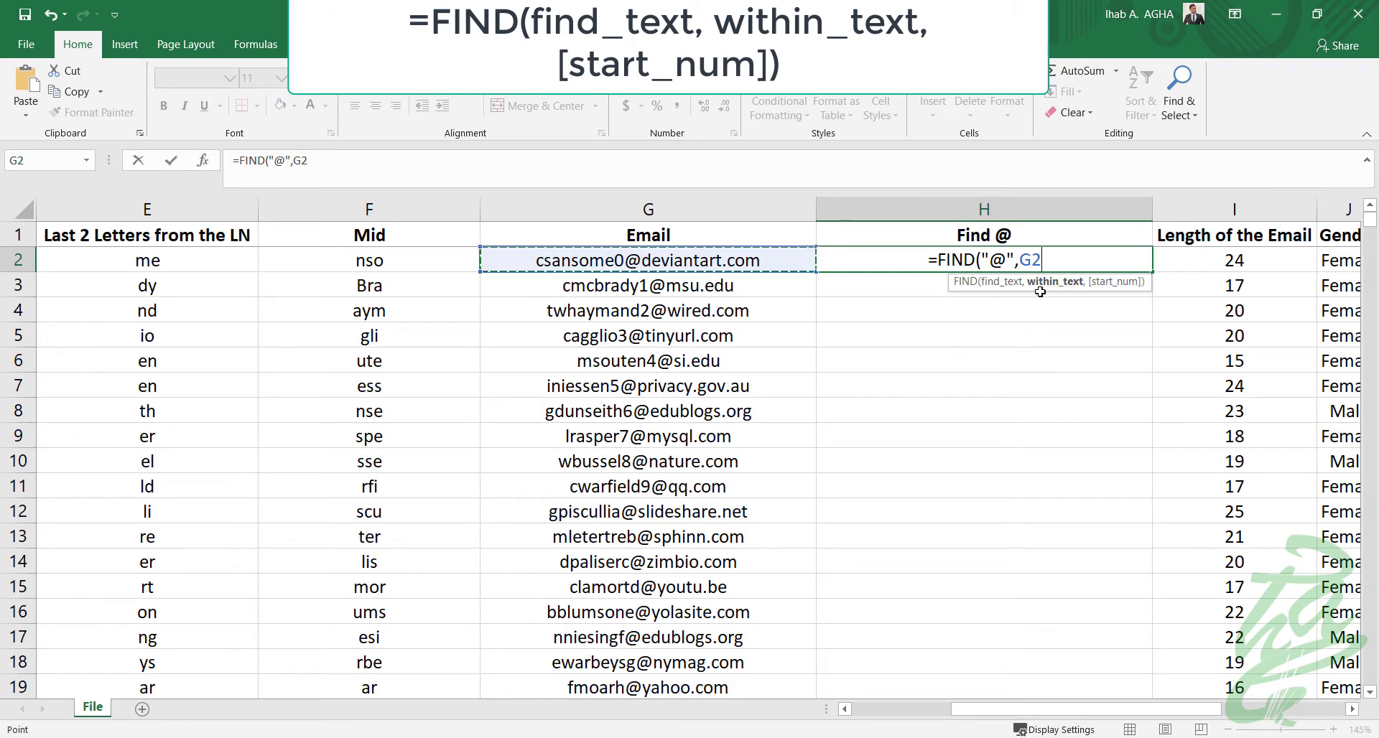
type(",")
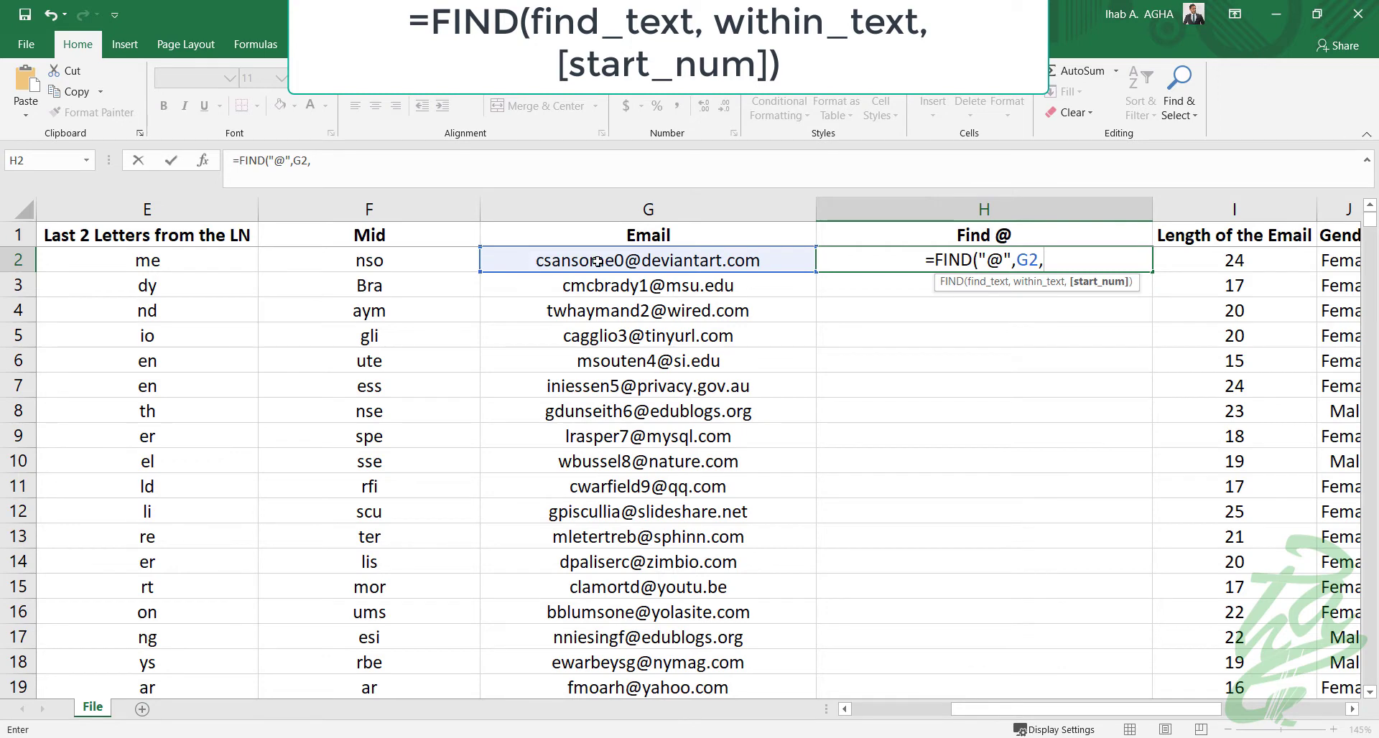
type("1")
key("BackSpace")
key("BackSpace")
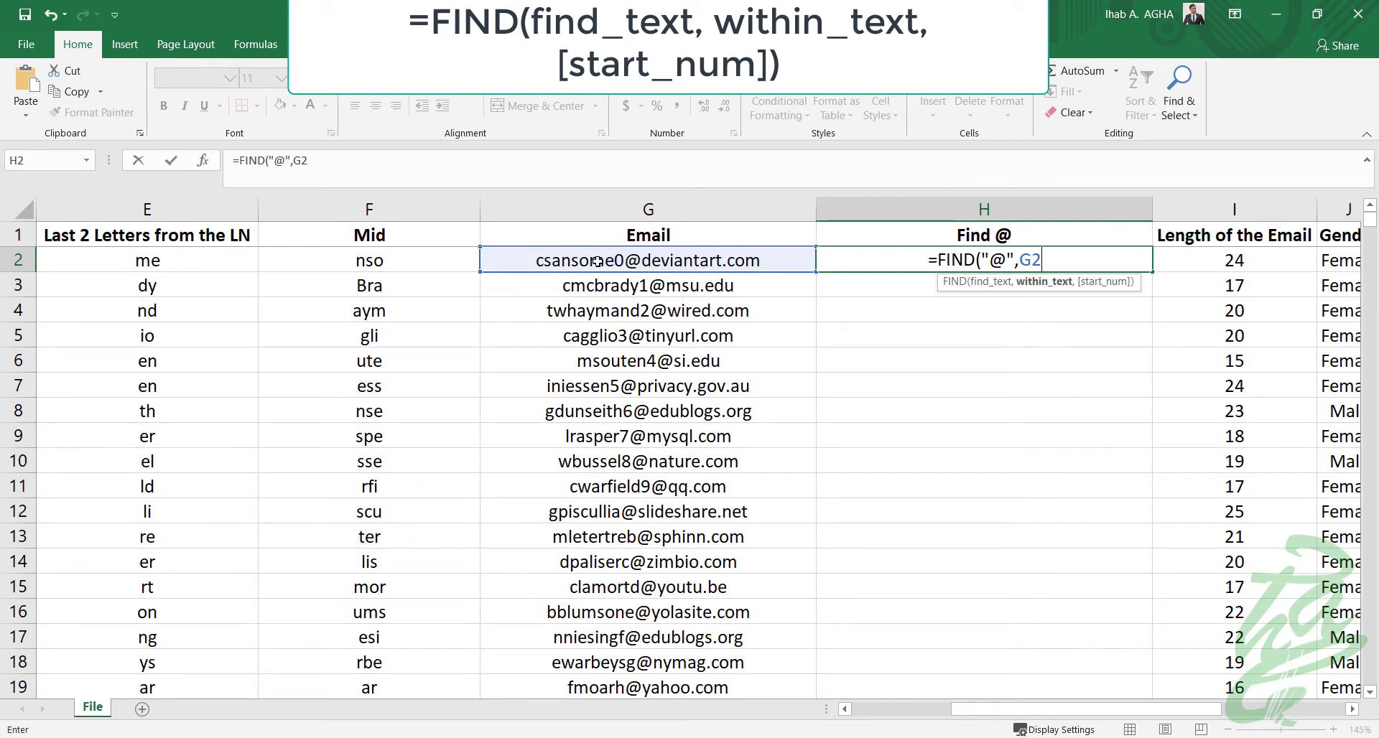
type(",1")
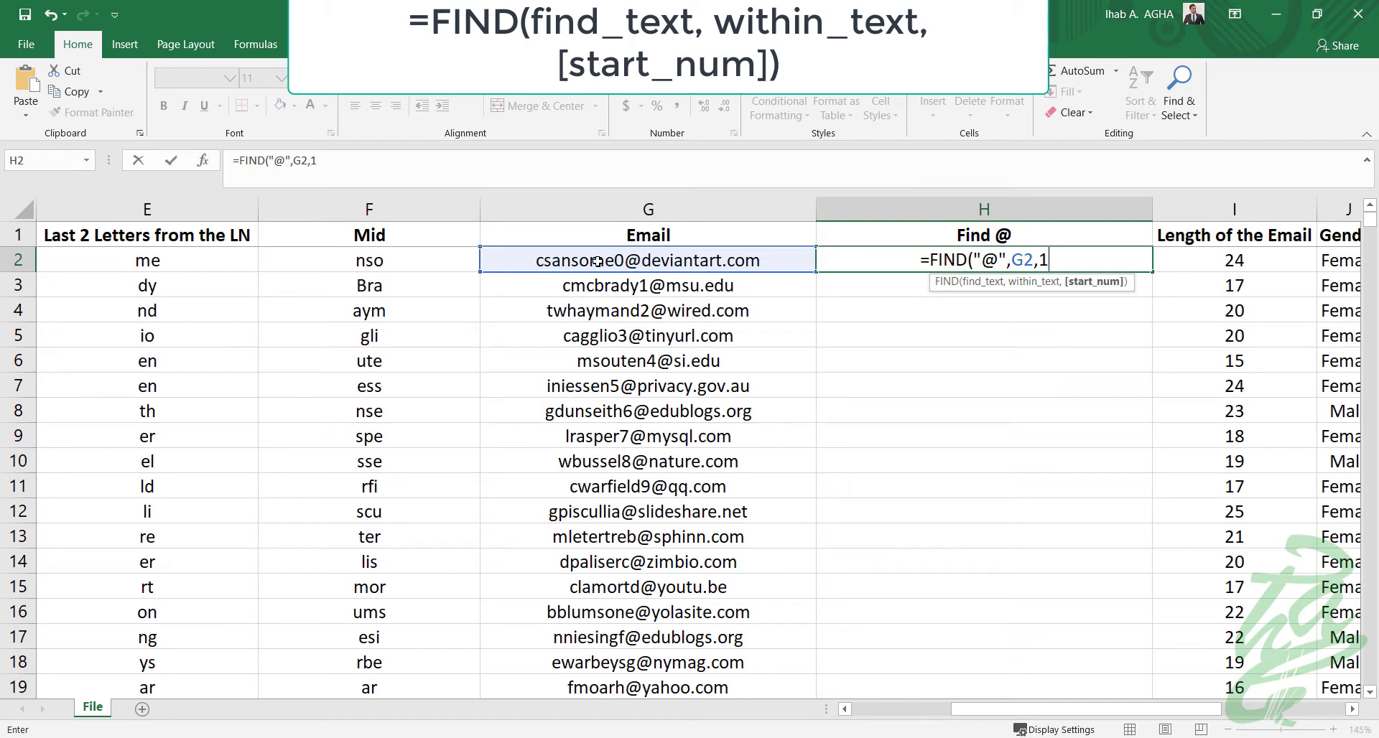
type(")")
key("Return")
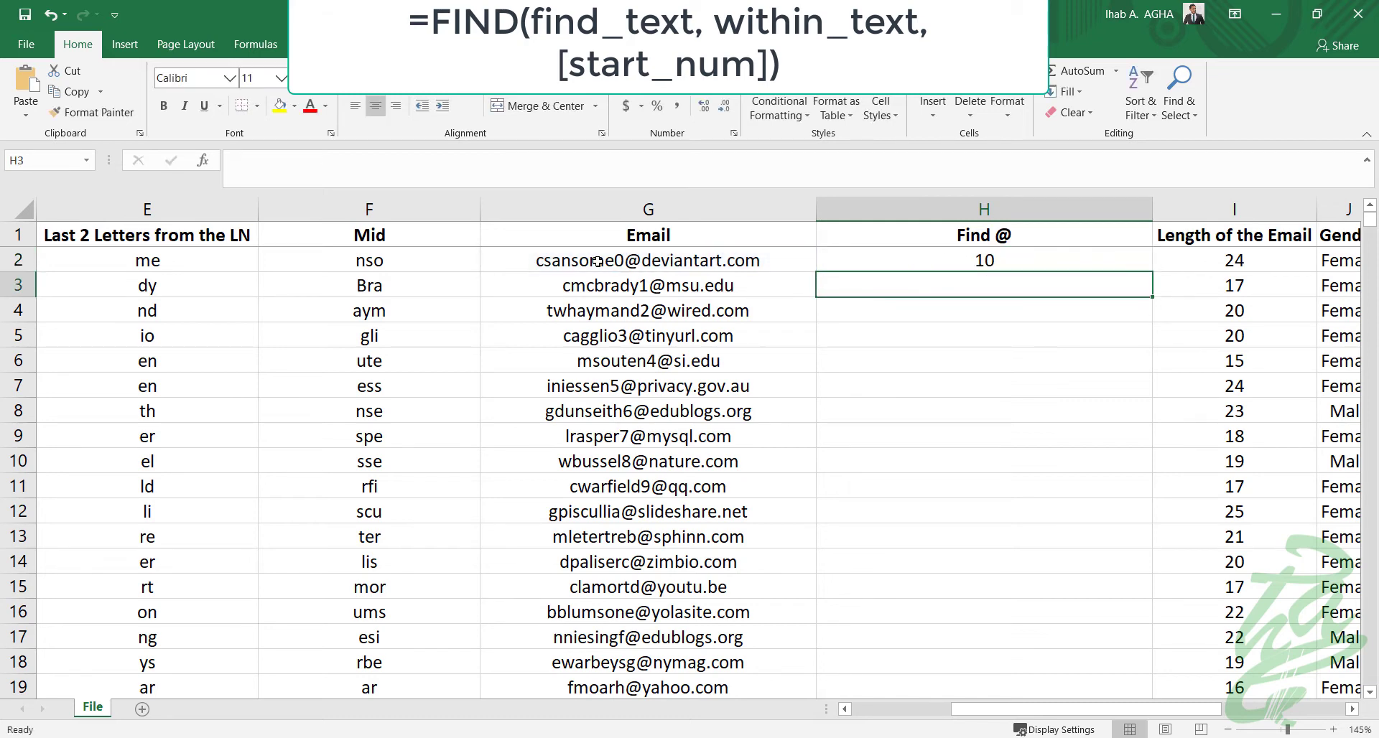
left_click(1081, 258)
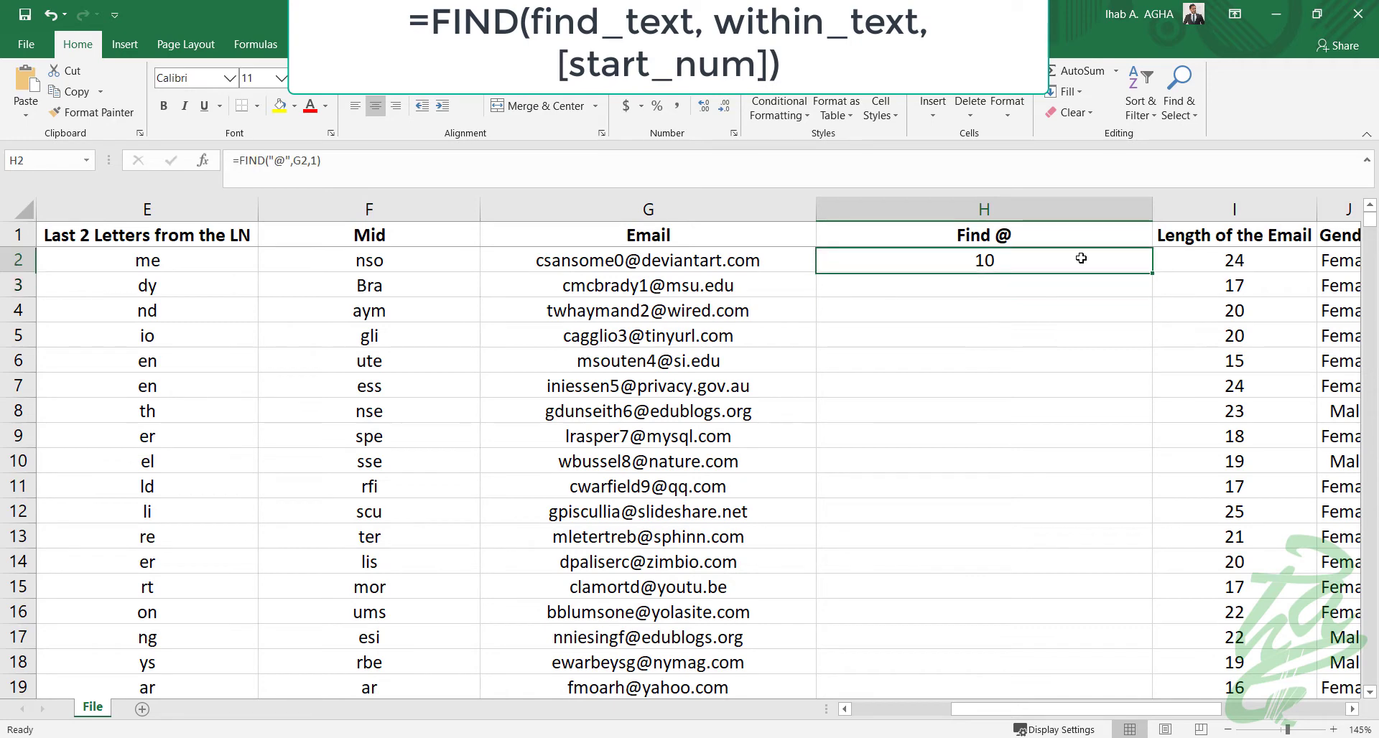
double_click(1152, 271)
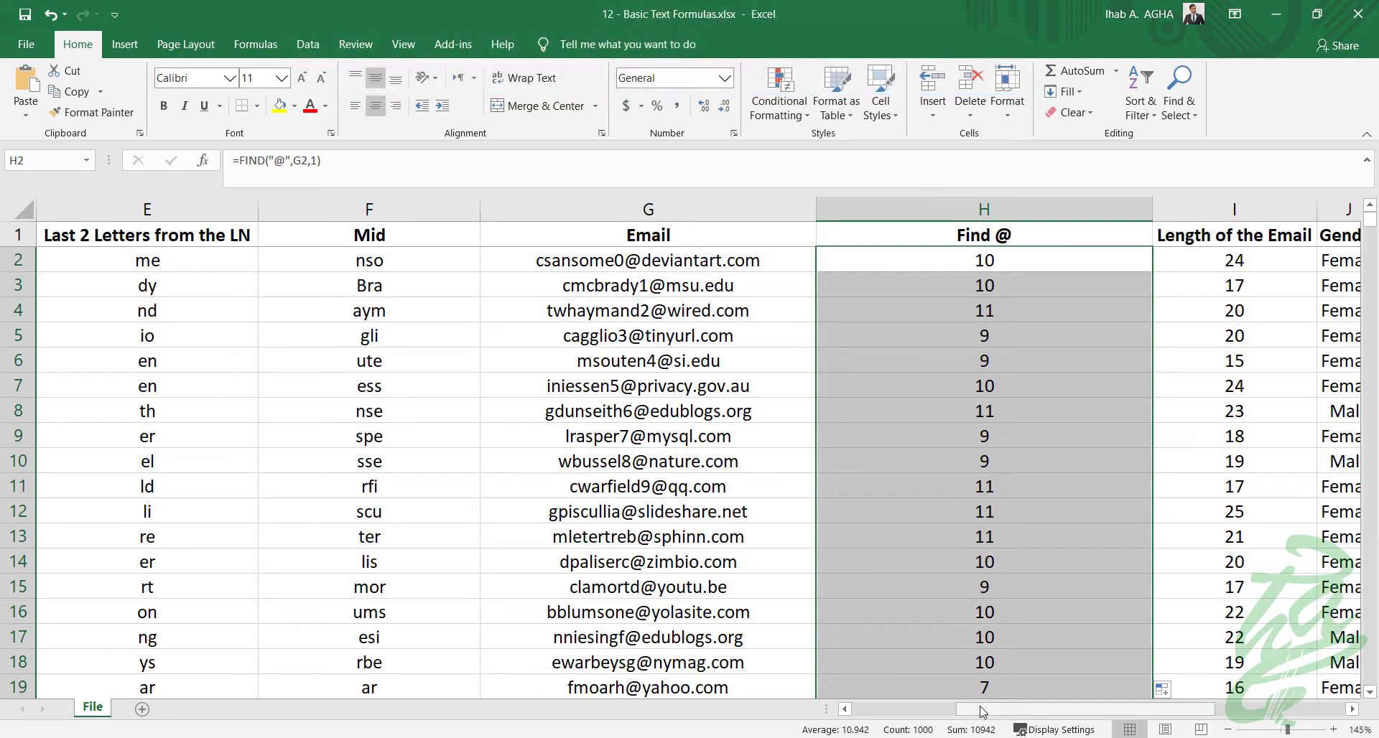
Insert a new column before First 2 Letters from the FN and give it the header "Full Name"
scroll(249, 460, "left", 4)
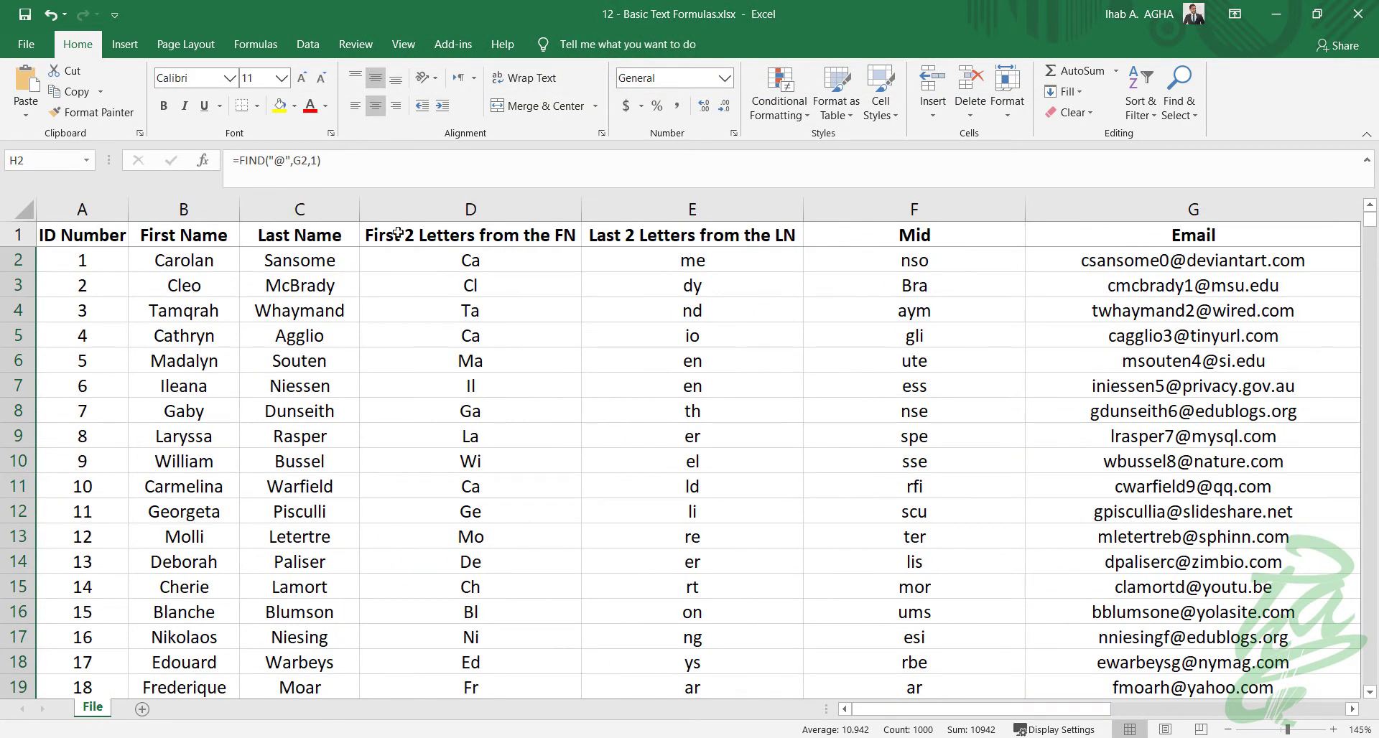
left_click(403, 211)
right_click(414, 210)
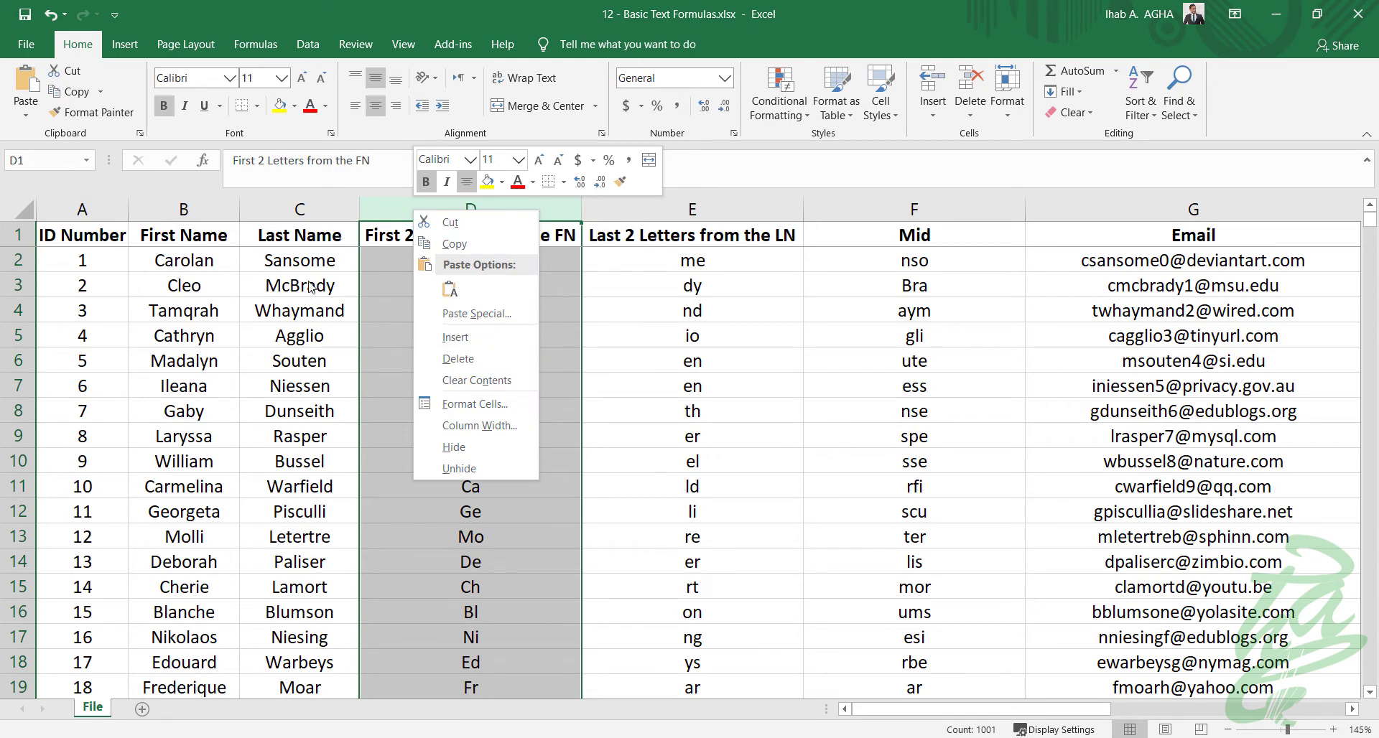
left_click(454, 337)
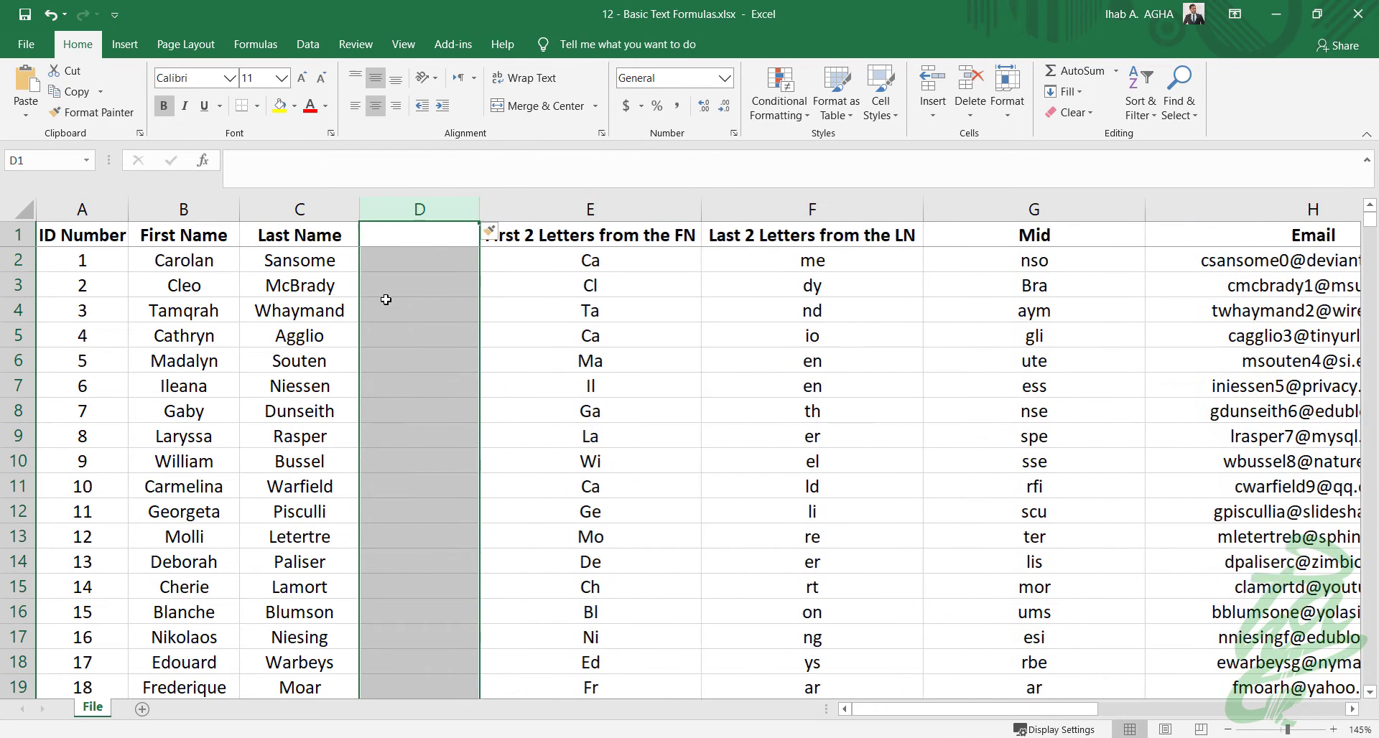
left_click(429, 239)
type("Full Name")
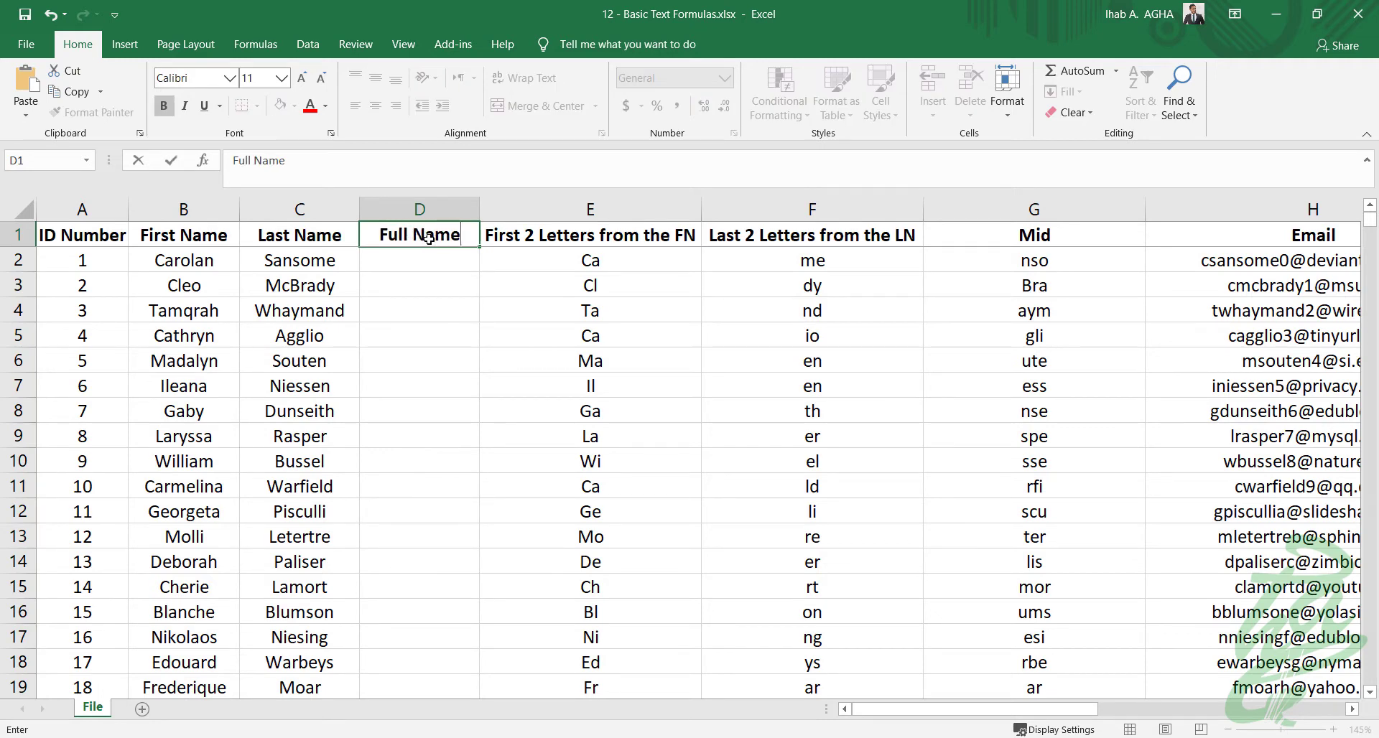
key("Return")
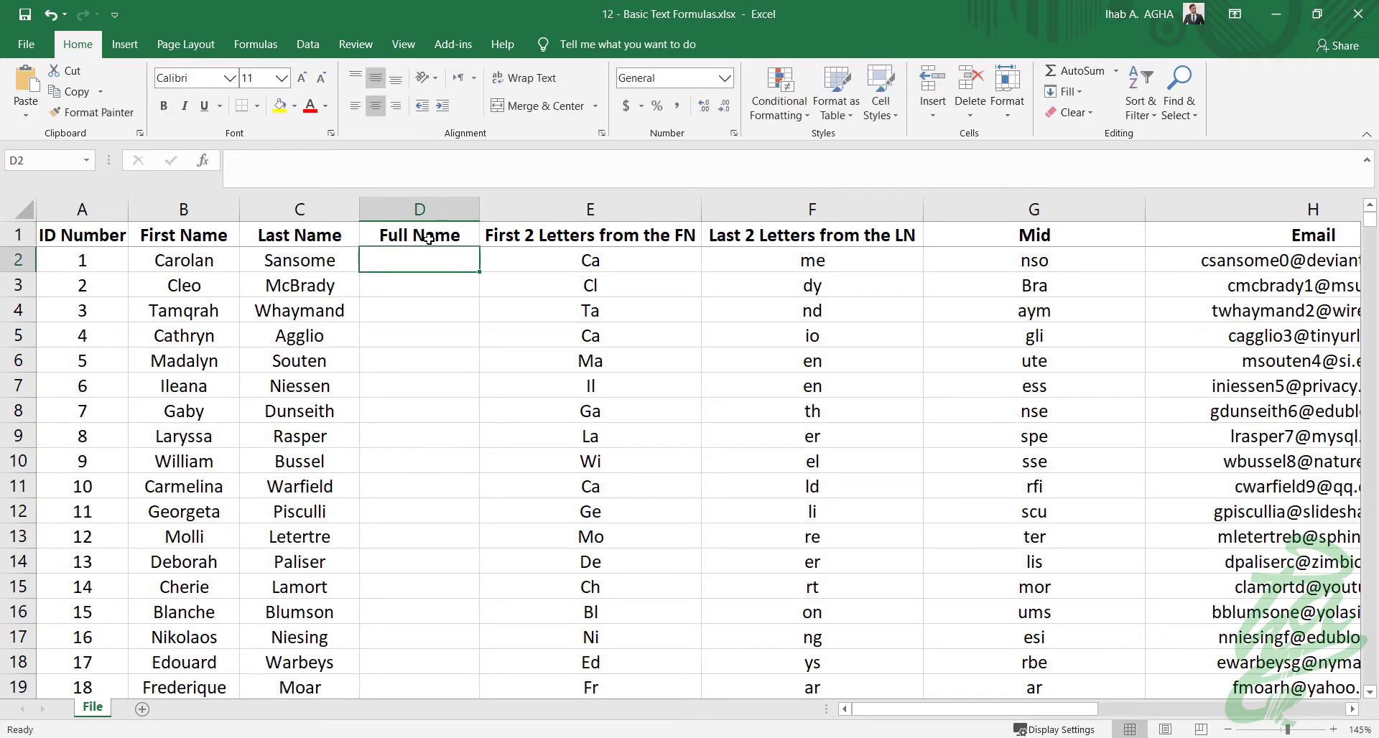
Enter the formula =CONCATENATE(B2,C2) in cell D2 to join first and last name, and autofit the column width
type("=")
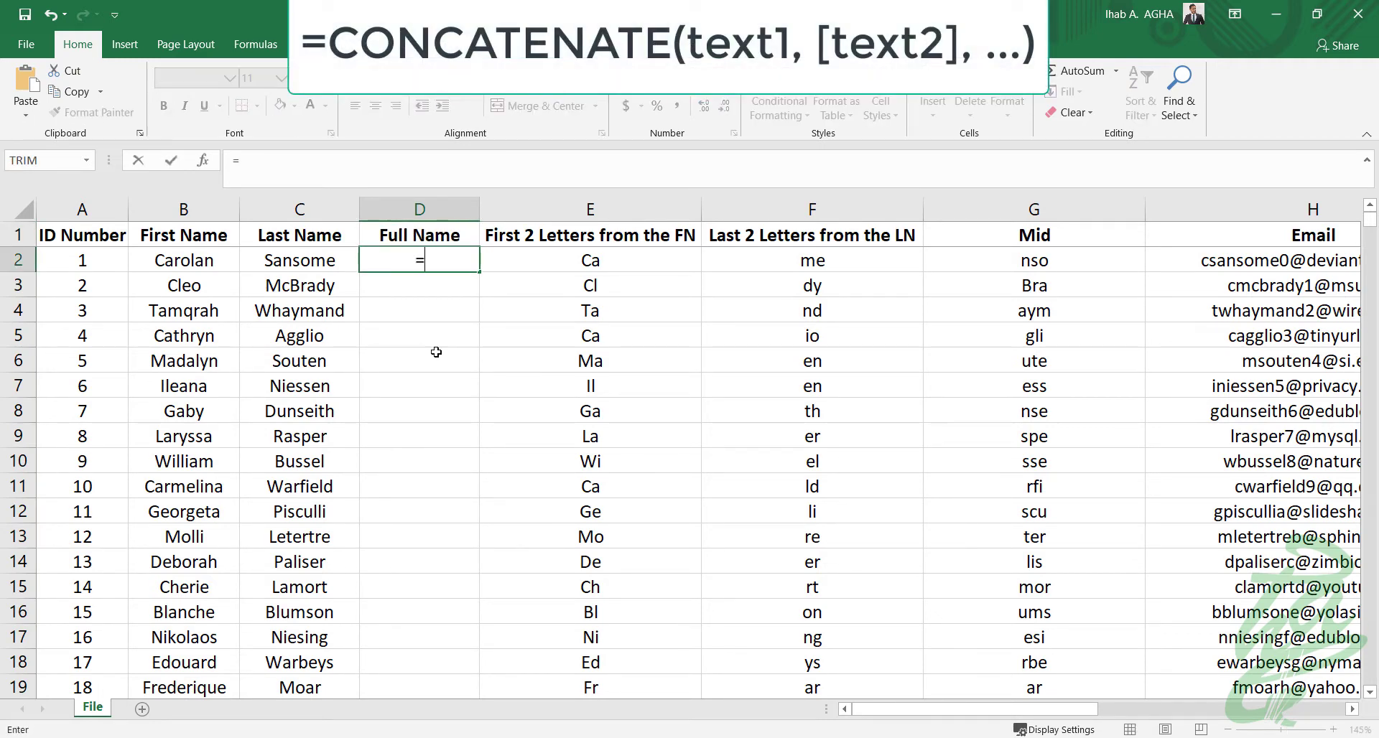
type("CON")
key("Tab")
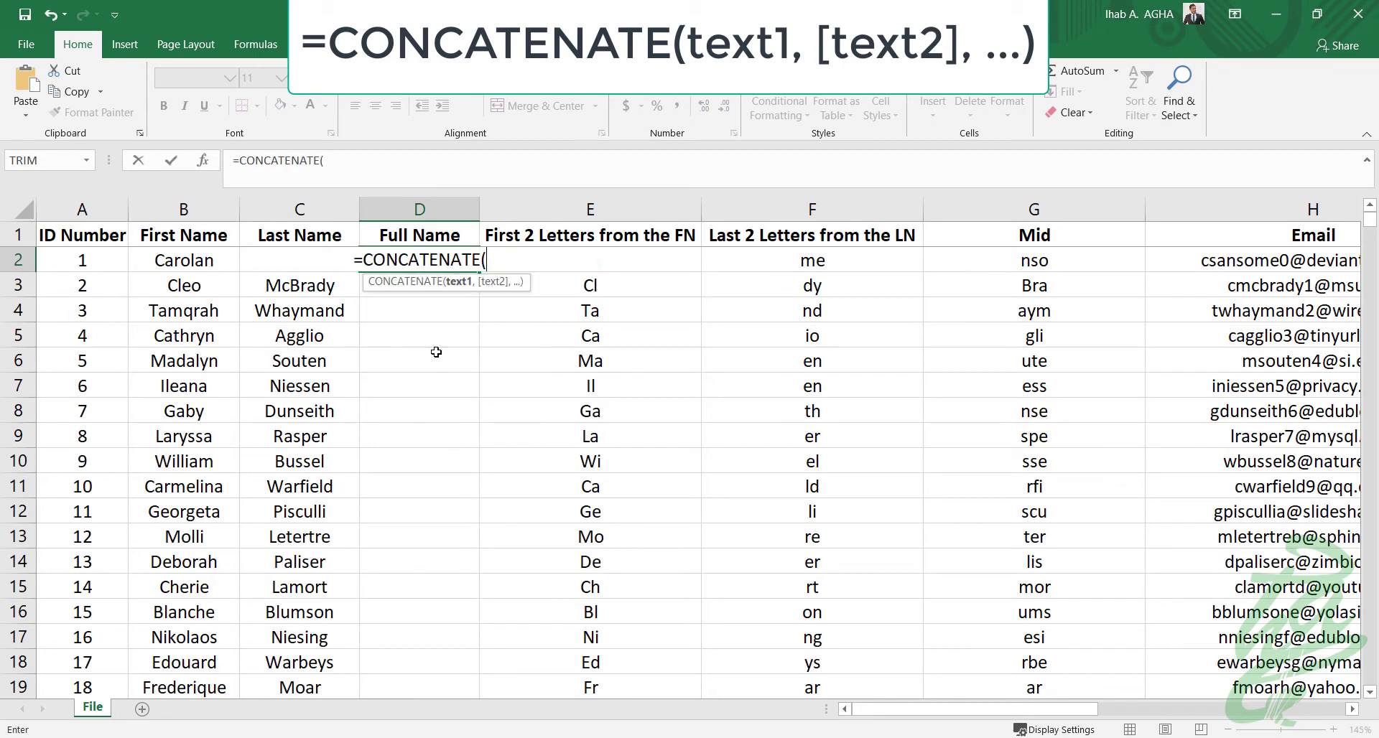
left_click(206, 262)
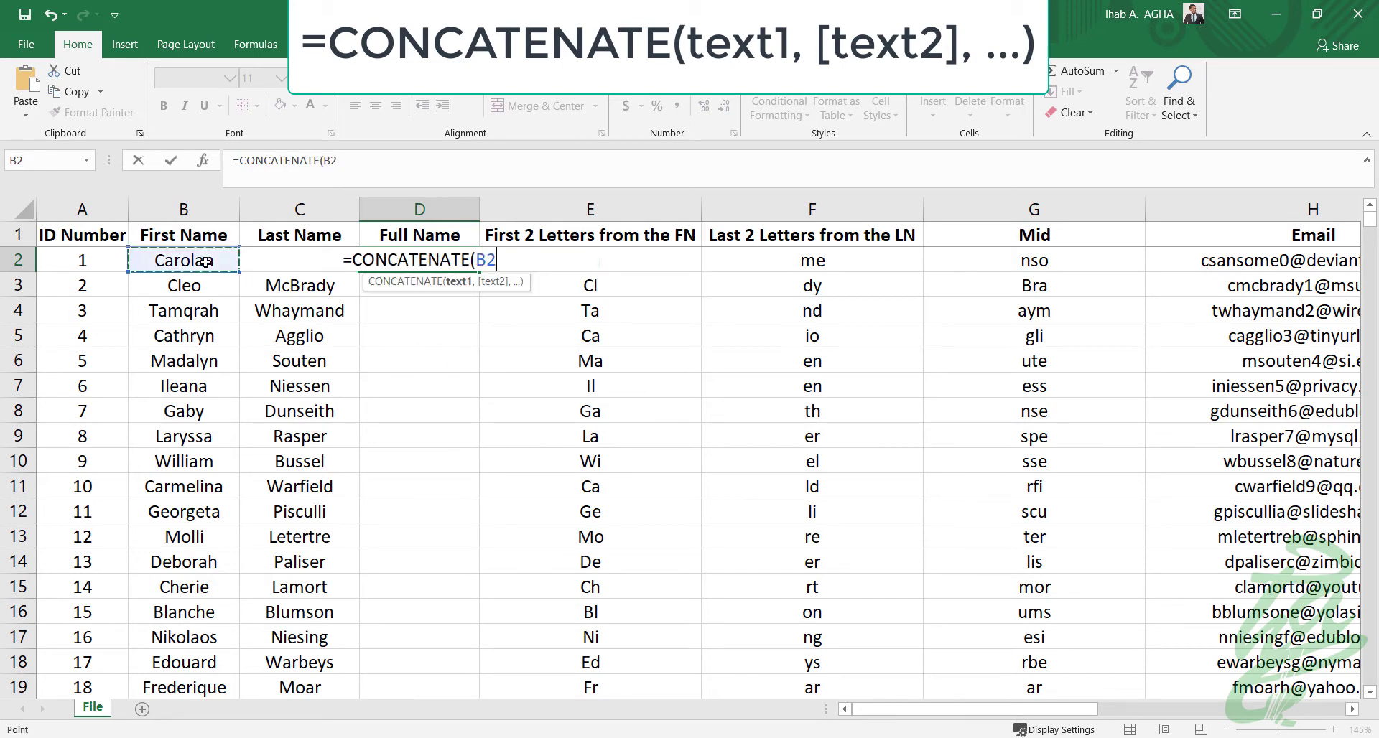
type(",")
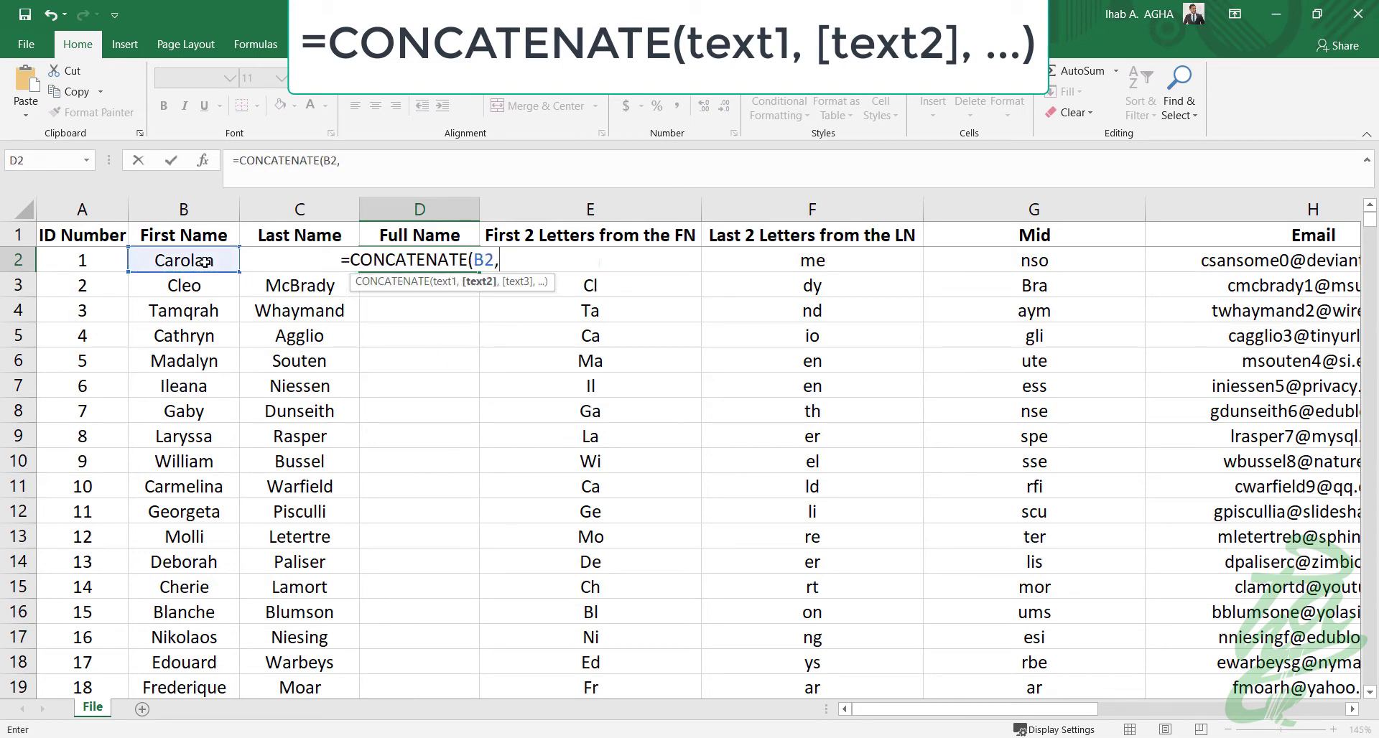
type("C2)")
key("Return")
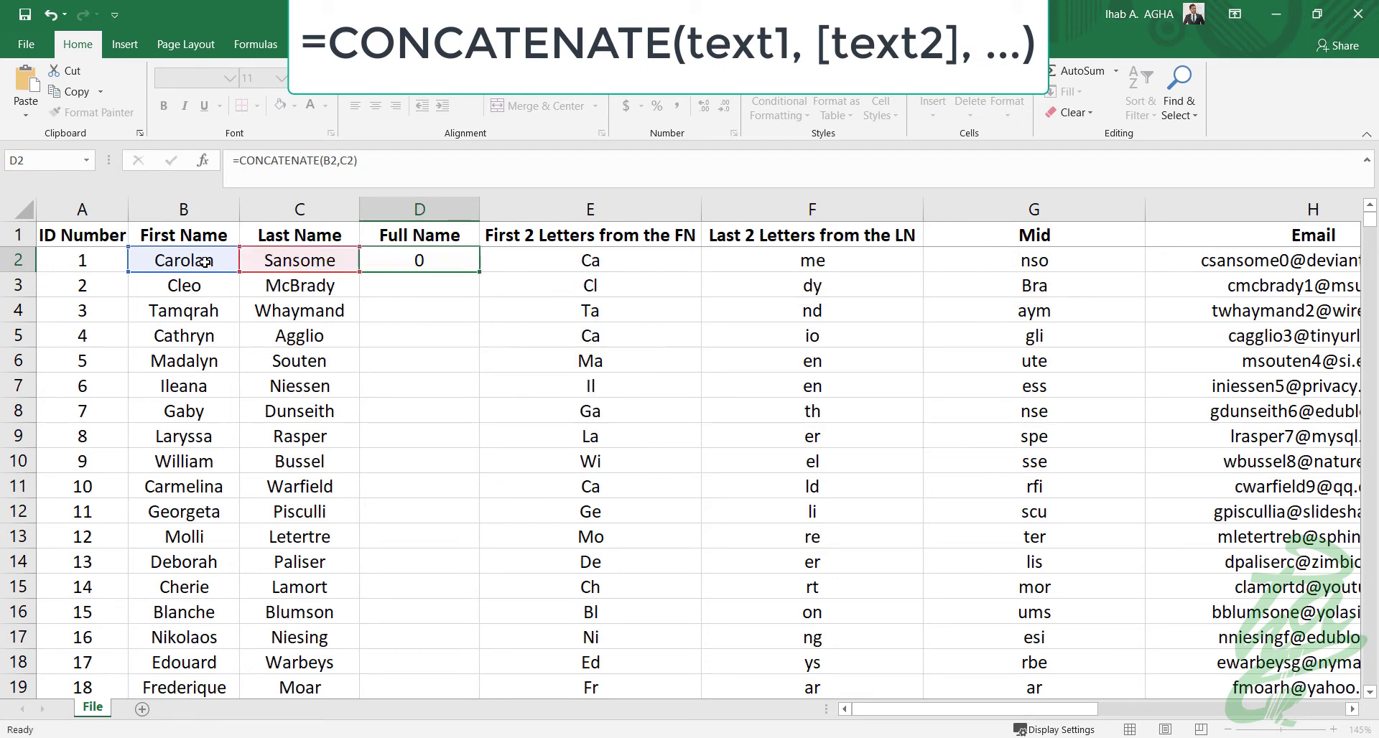
double_click(481, 206)
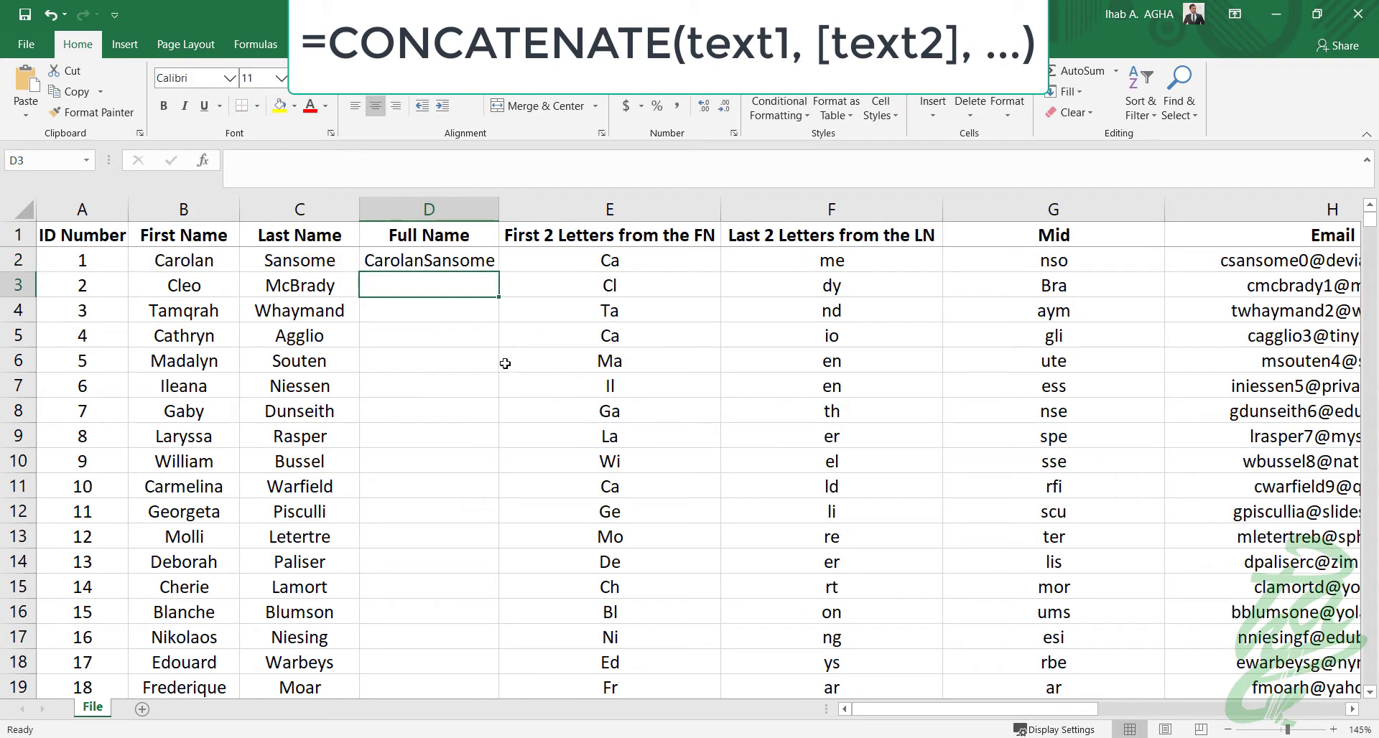
Add a space between the names by changing D2's formula to =CONCATENATE(B2," ",C2), and fill it down all data rows
left_click(430, 260)
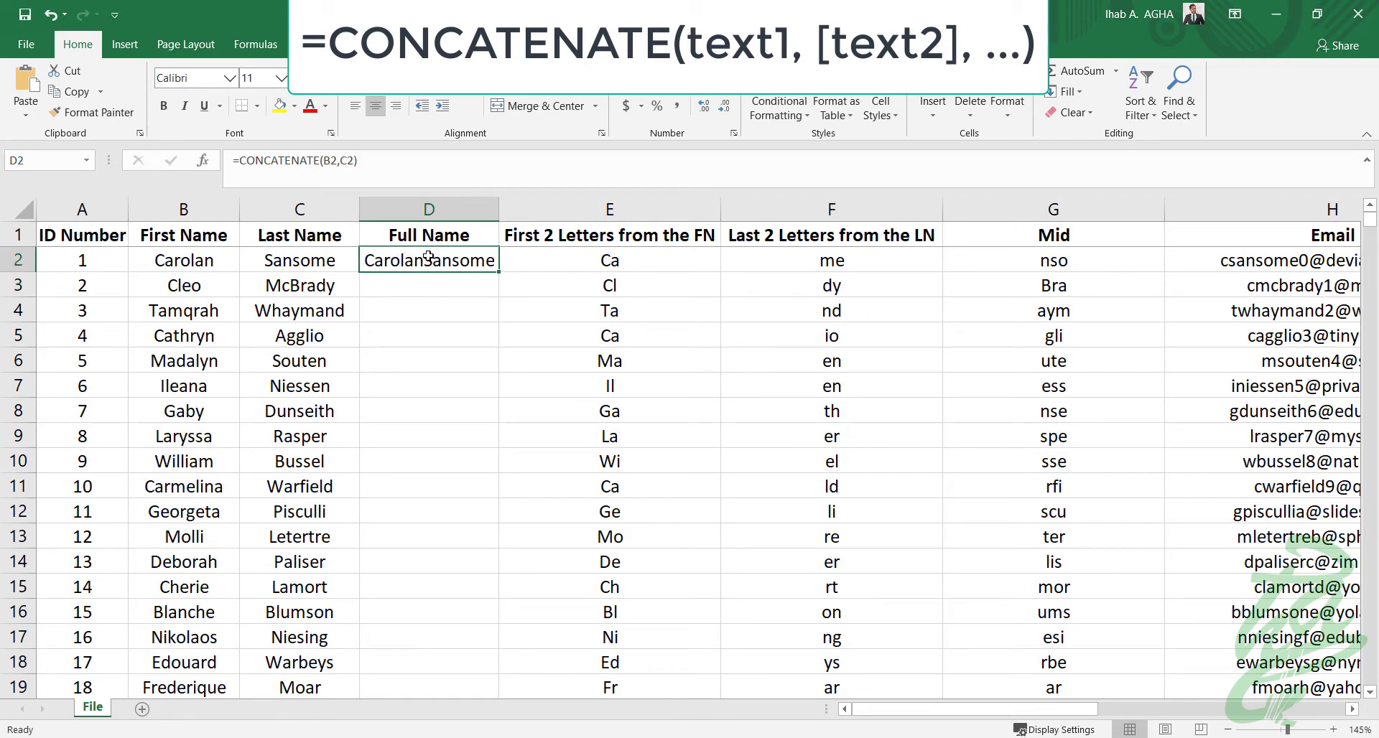
double_click(429, 258)
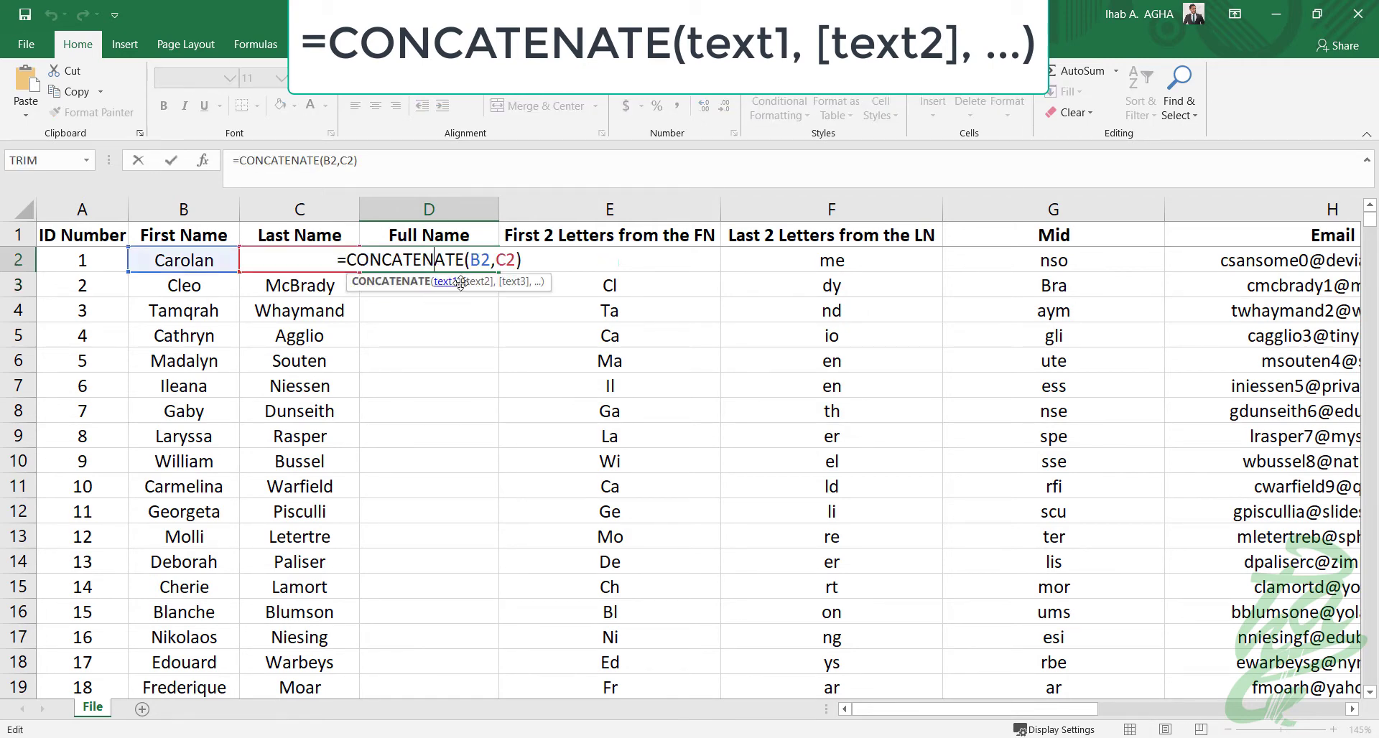
left_click(495, 263)
type("\"")
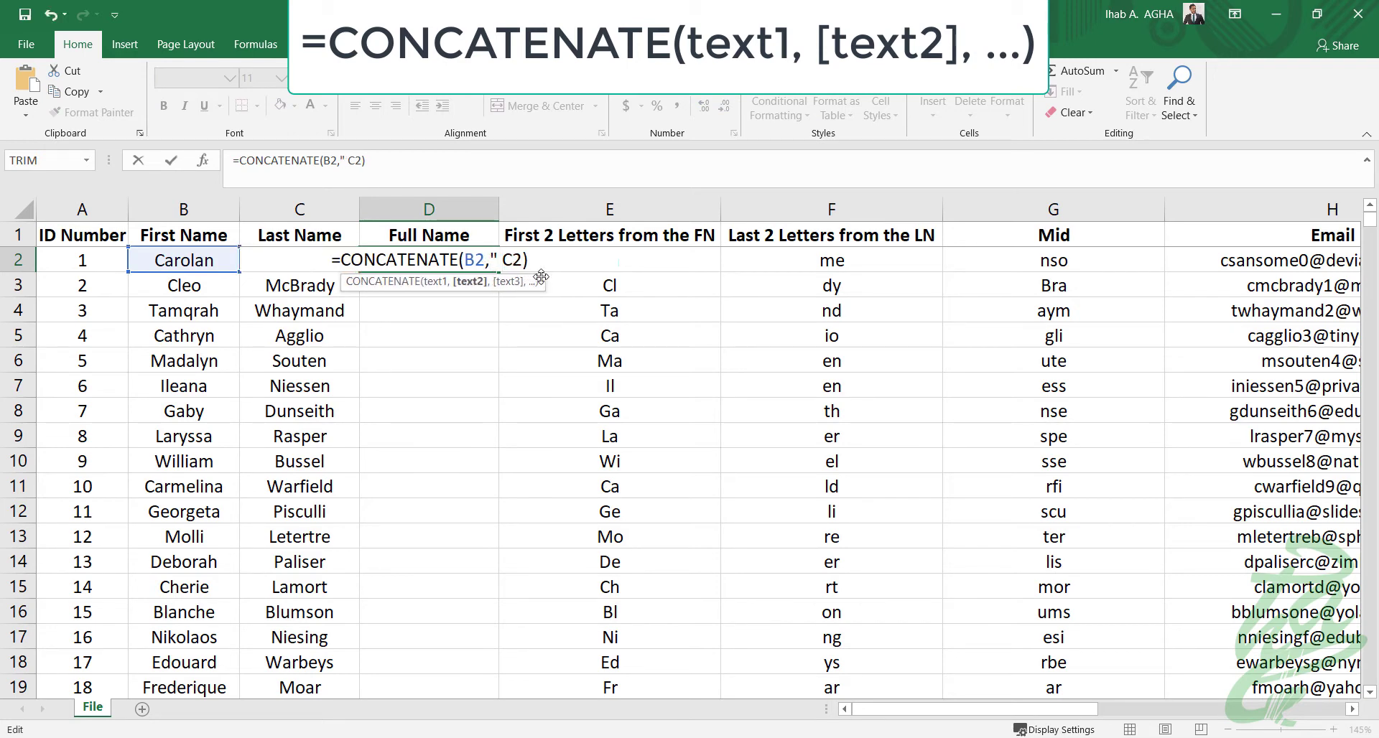
type(" \"")
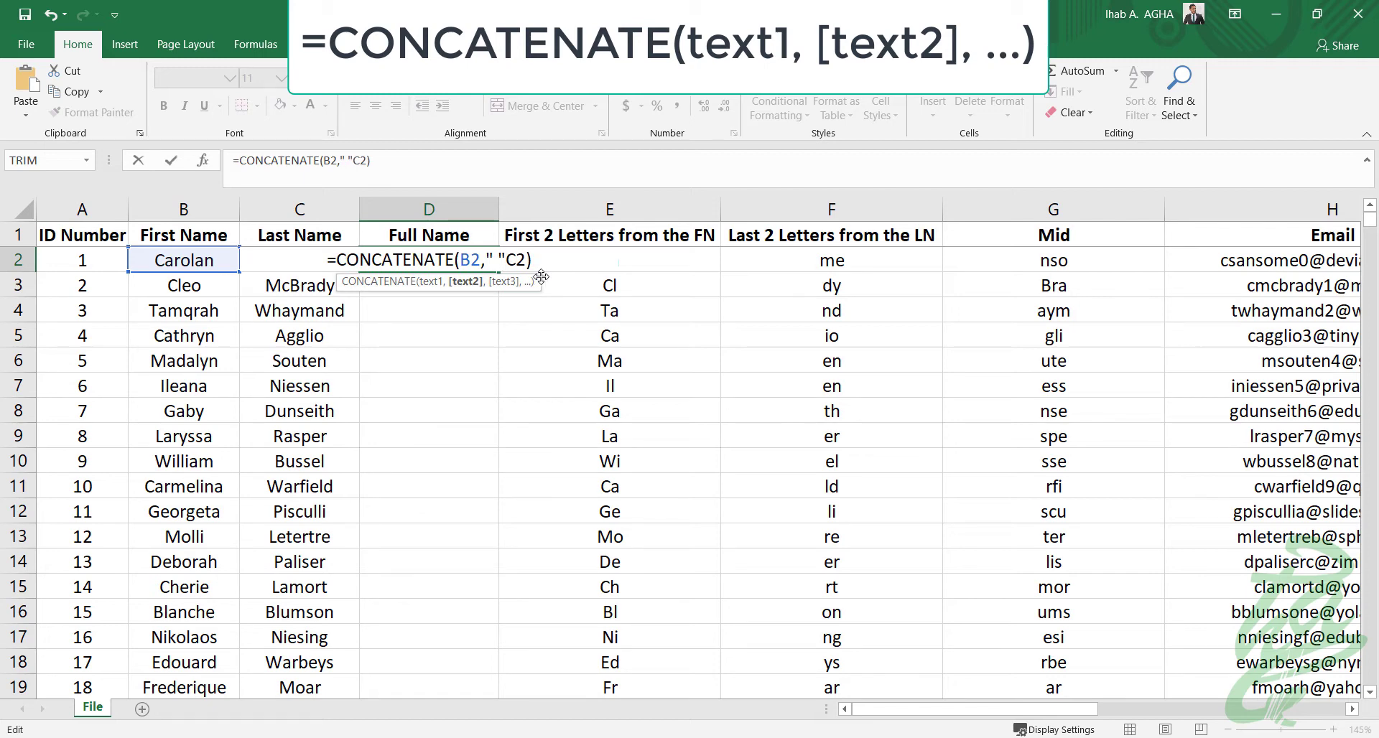
type(",")
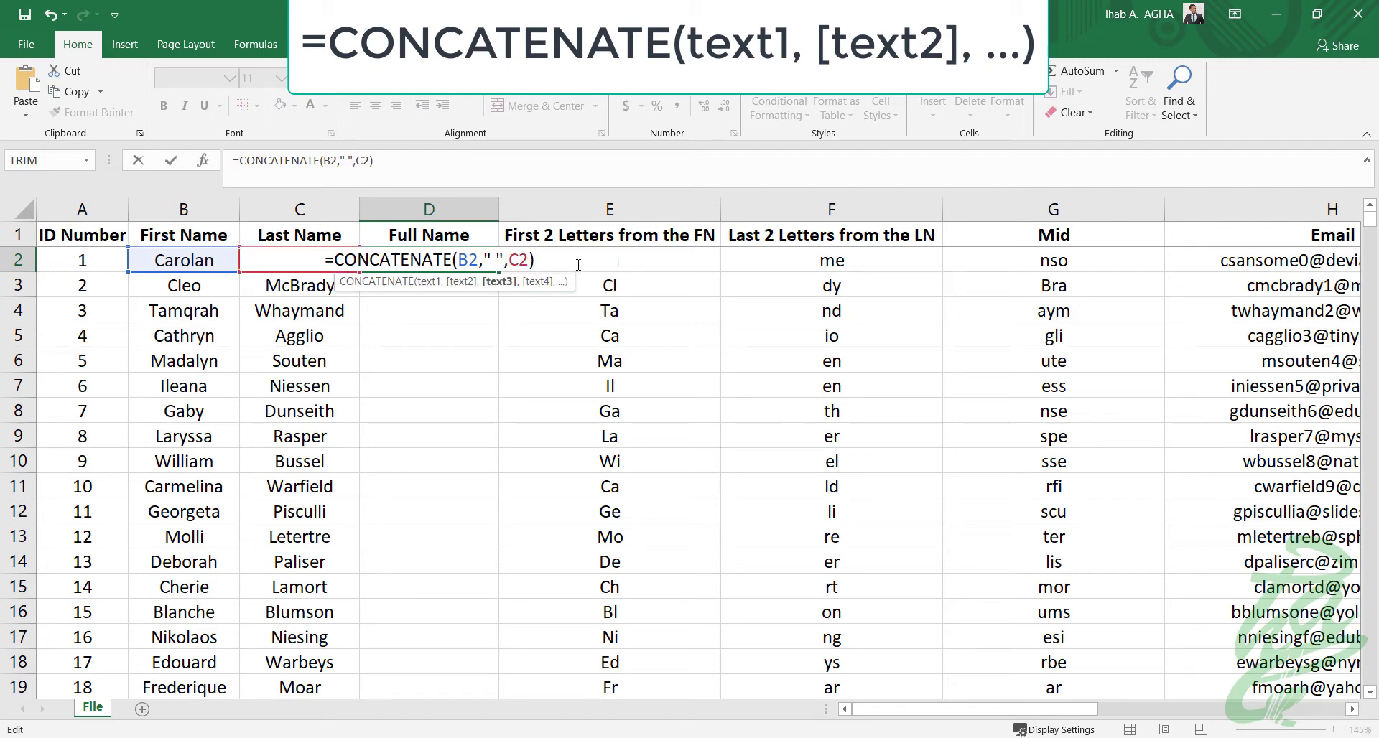
key("Return")
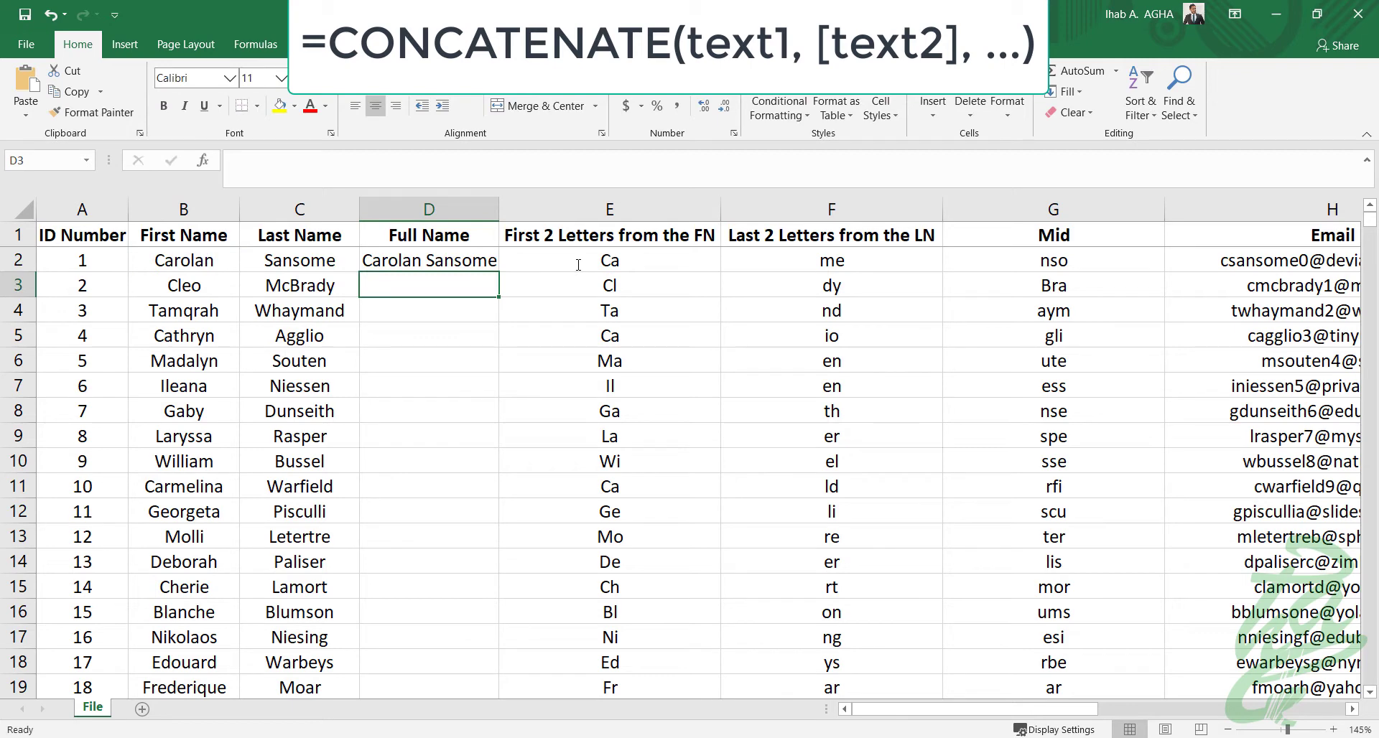
left_click(442, 254)
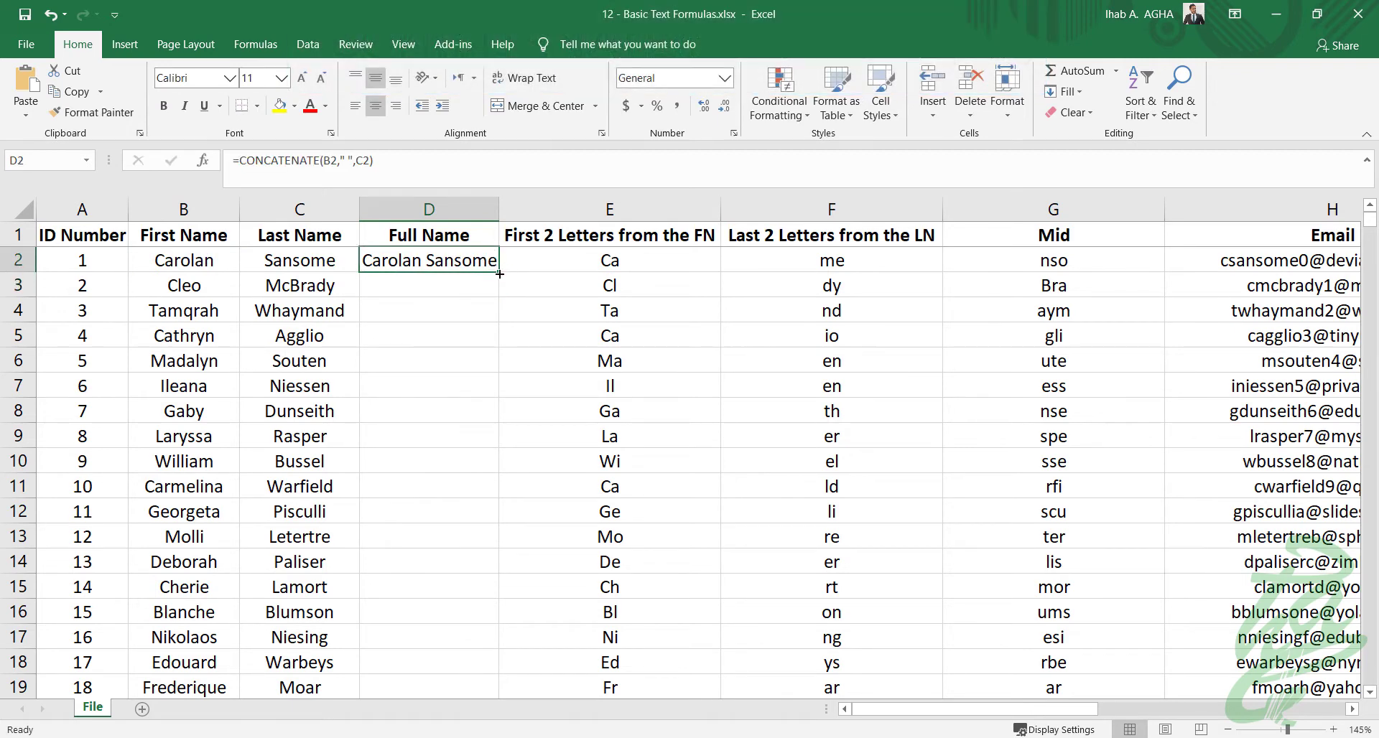
double_click(499, 274)
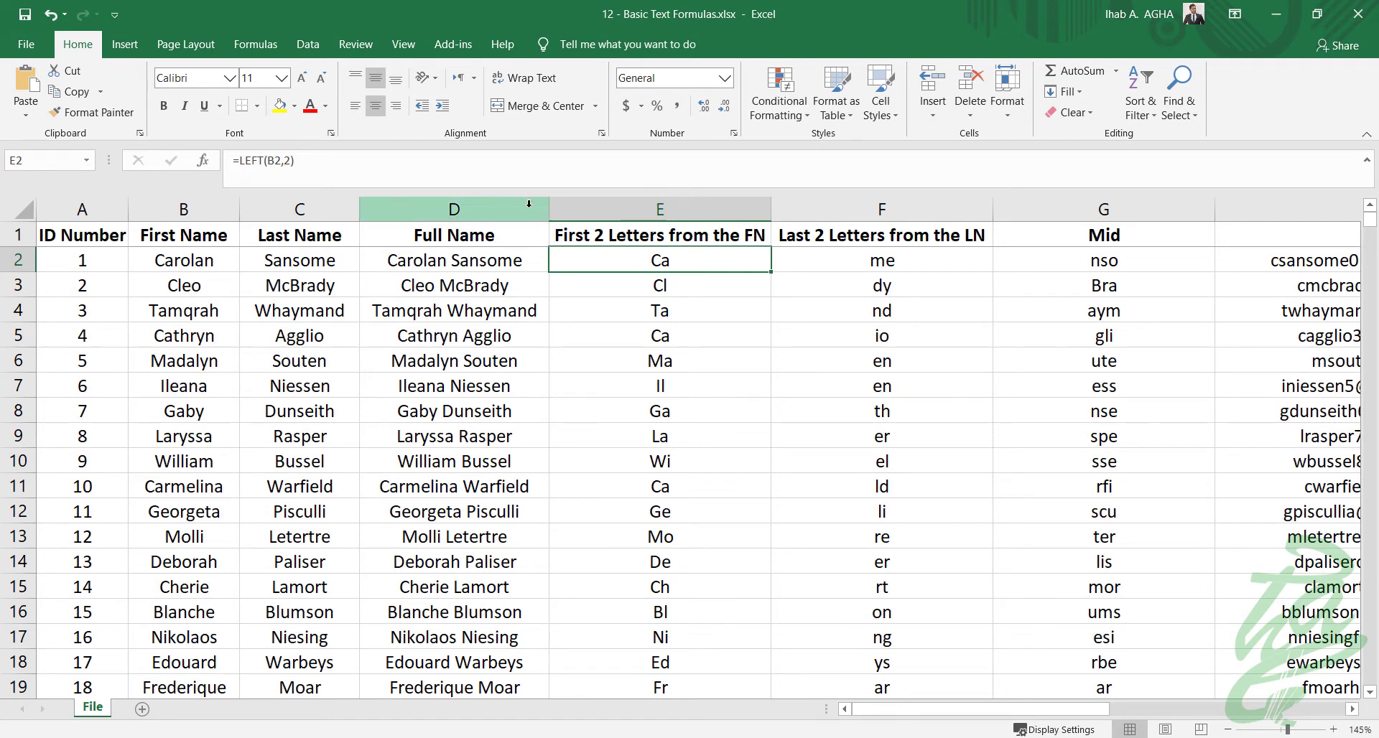
Insert a new column before First 2 Letters from the FN, headed "Replace the 3rd letter by $", and autofit its width
left_click(579, 209)
right_click(579, 210)
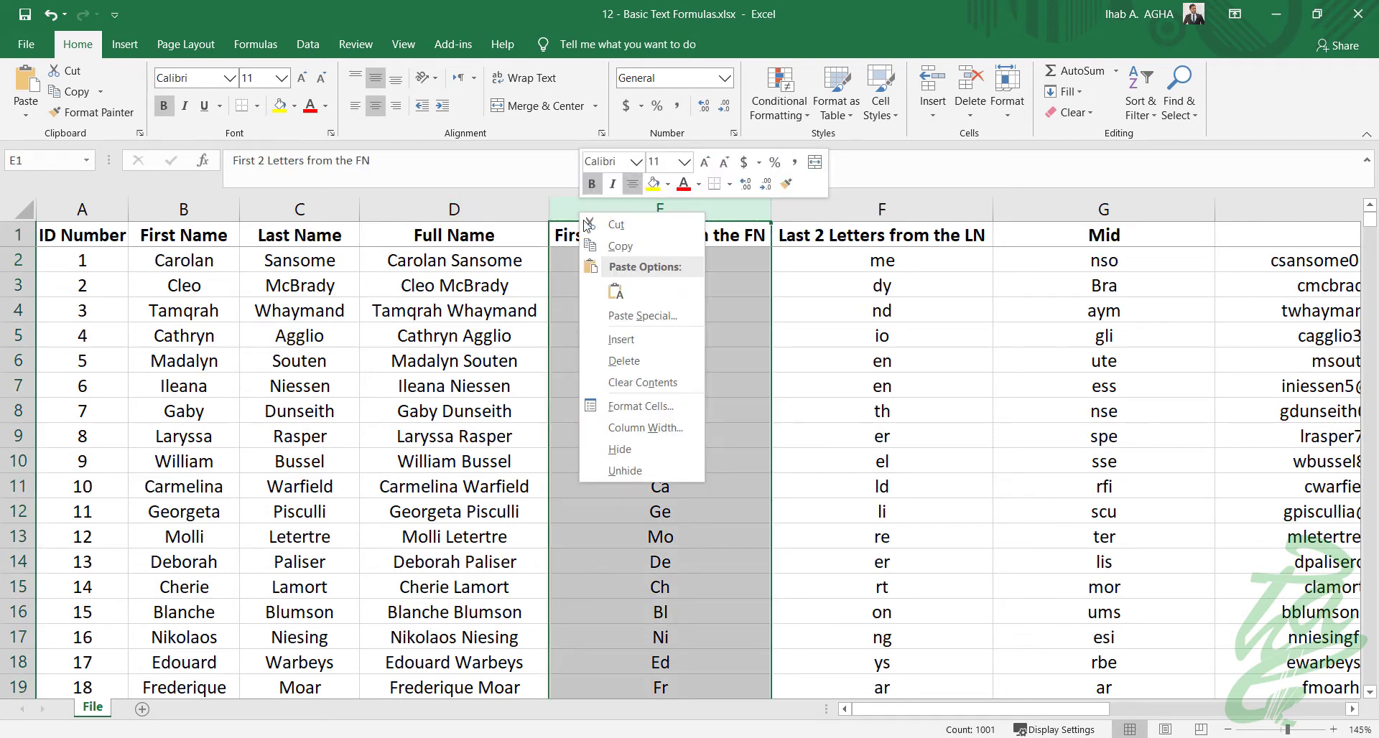
left_click(622, 340)
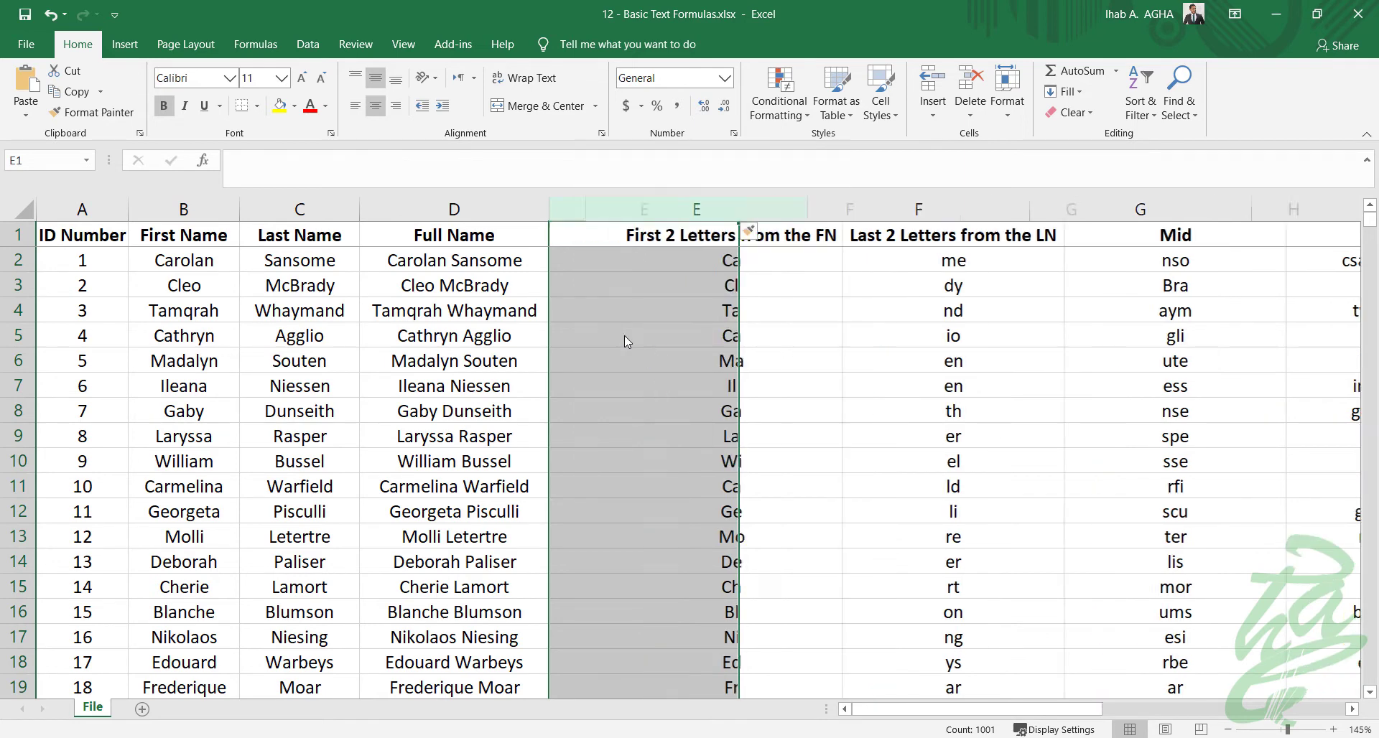
left_click(628, 234)
type("Replace the 3rd letter by $")
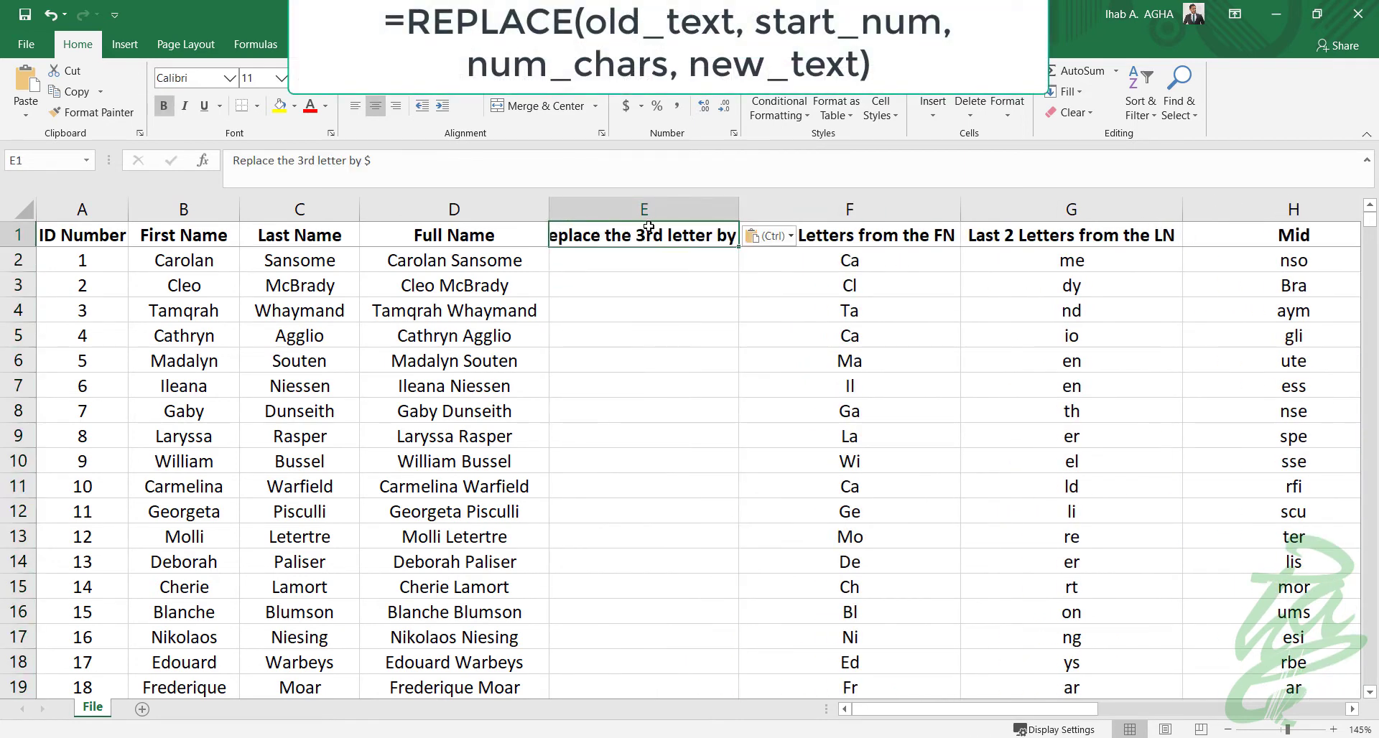
double_click(739, 209)
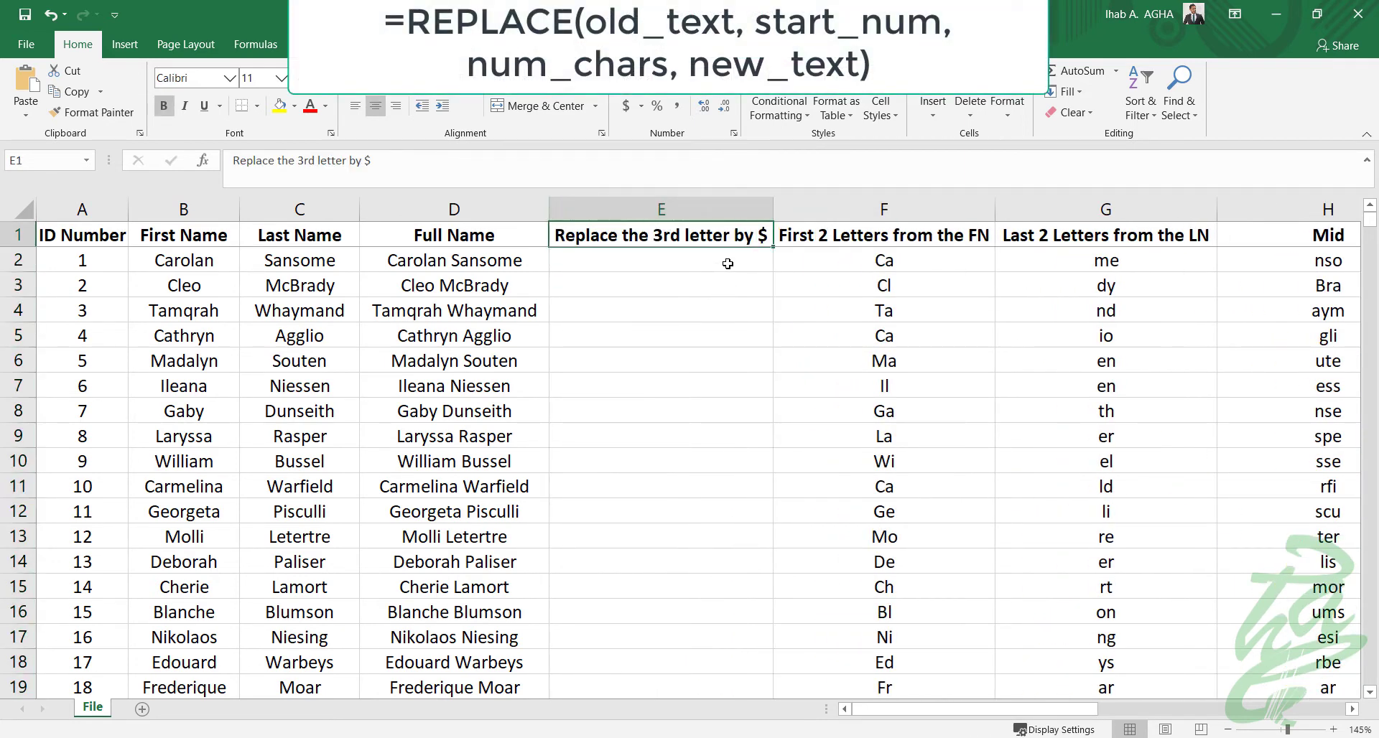
Enter the formula =REPLACE(C2,3,1,"$") in cell E2 to replace the last name's third letter with a dollar sign
left_click(718, 264)
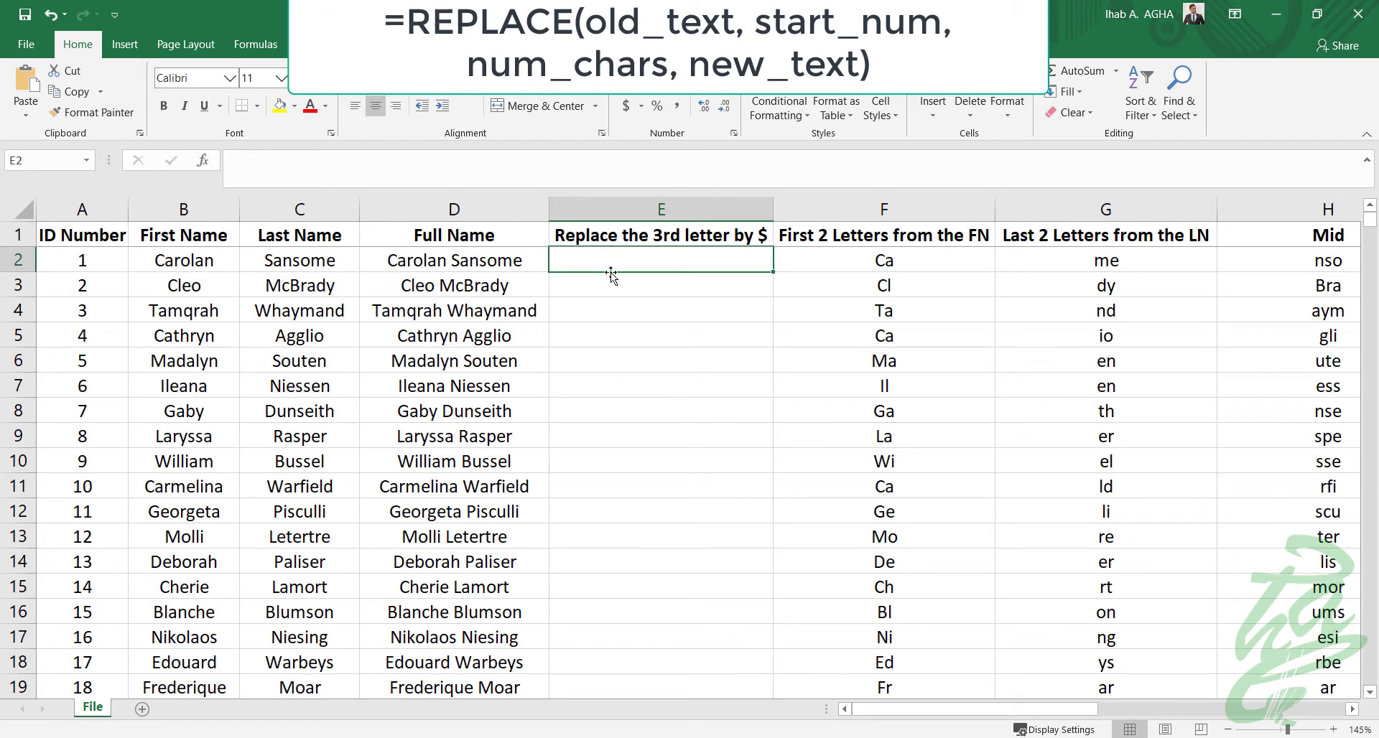
type("=REP")
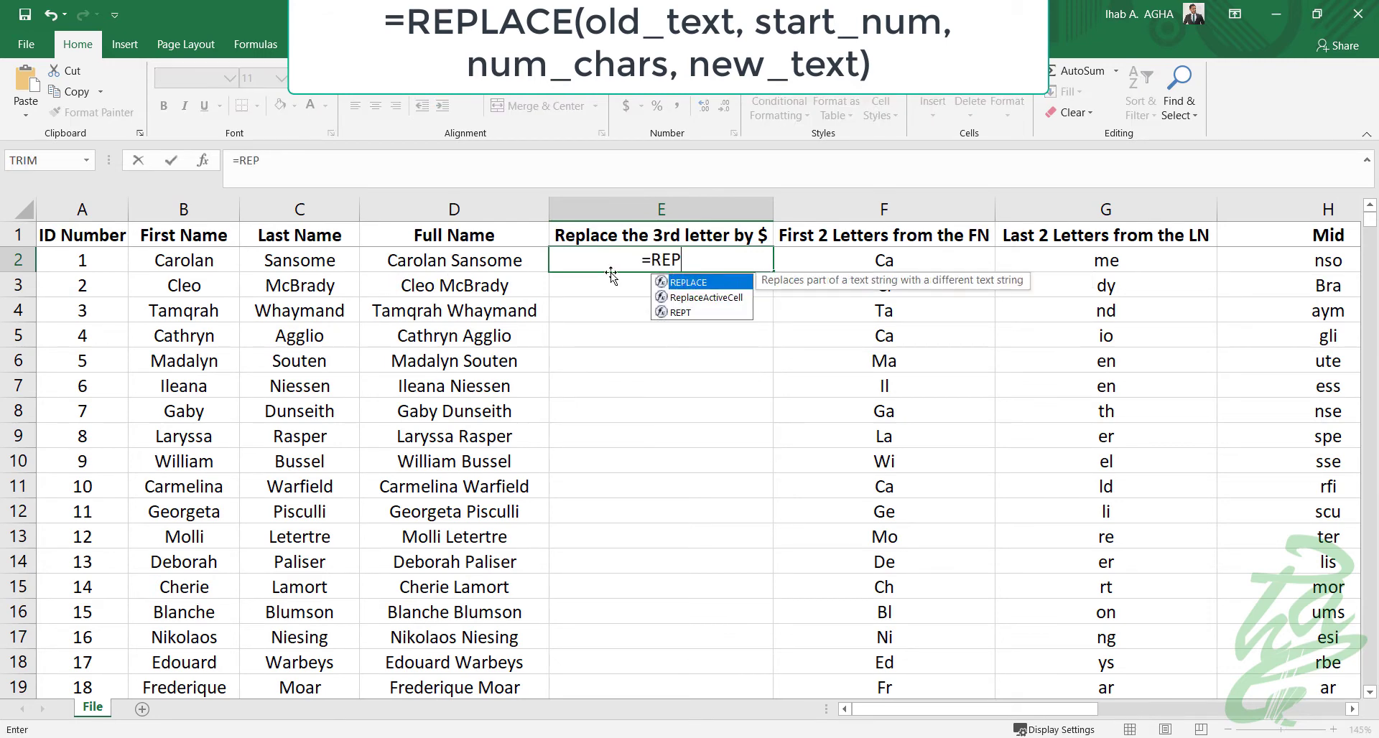
type("LACE(")
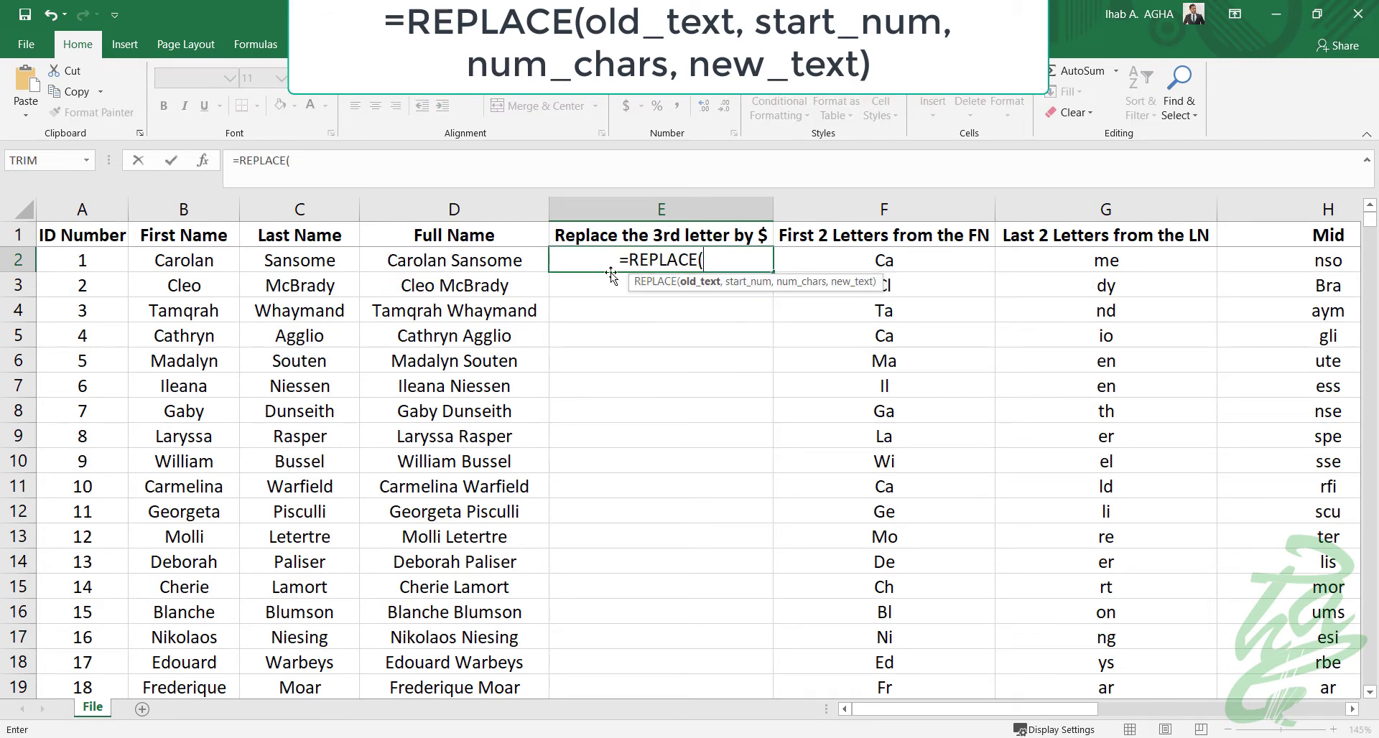
left_click(321, 263)
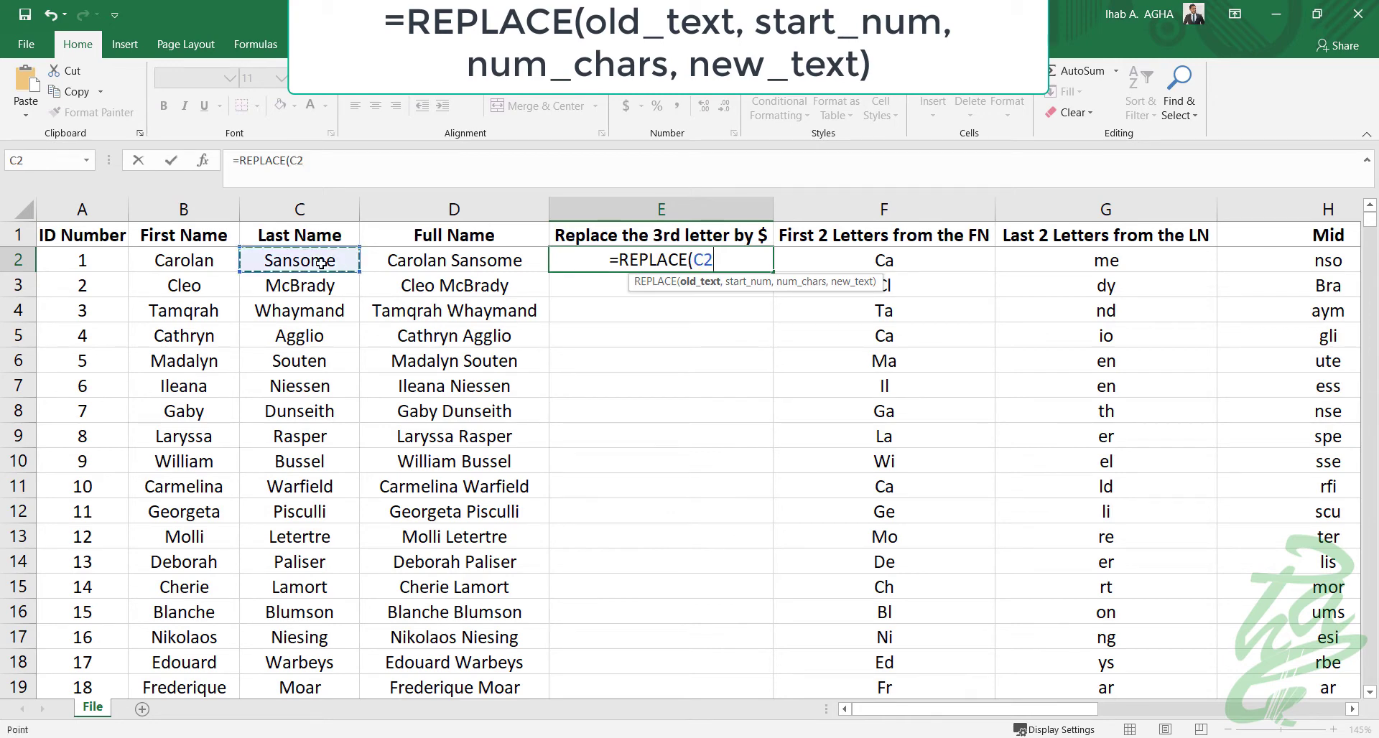
type(",")
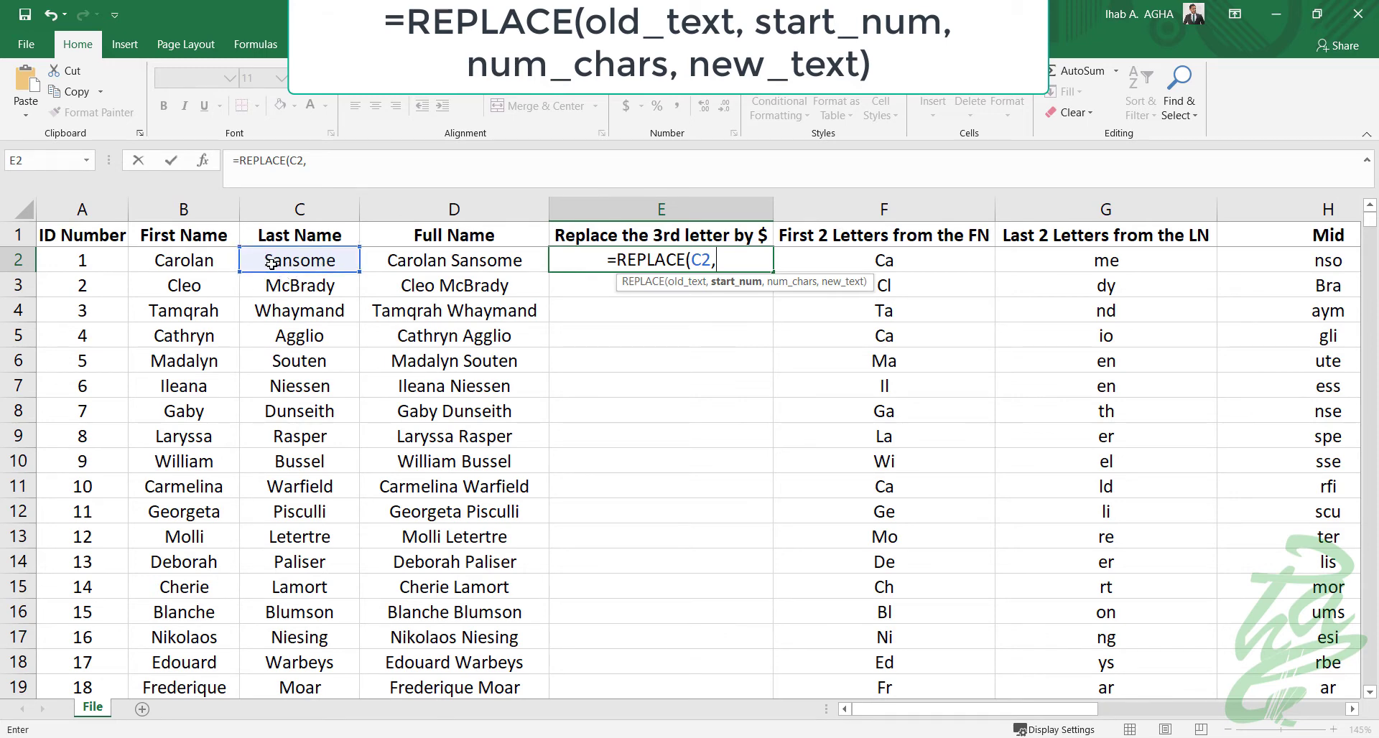
type("3")
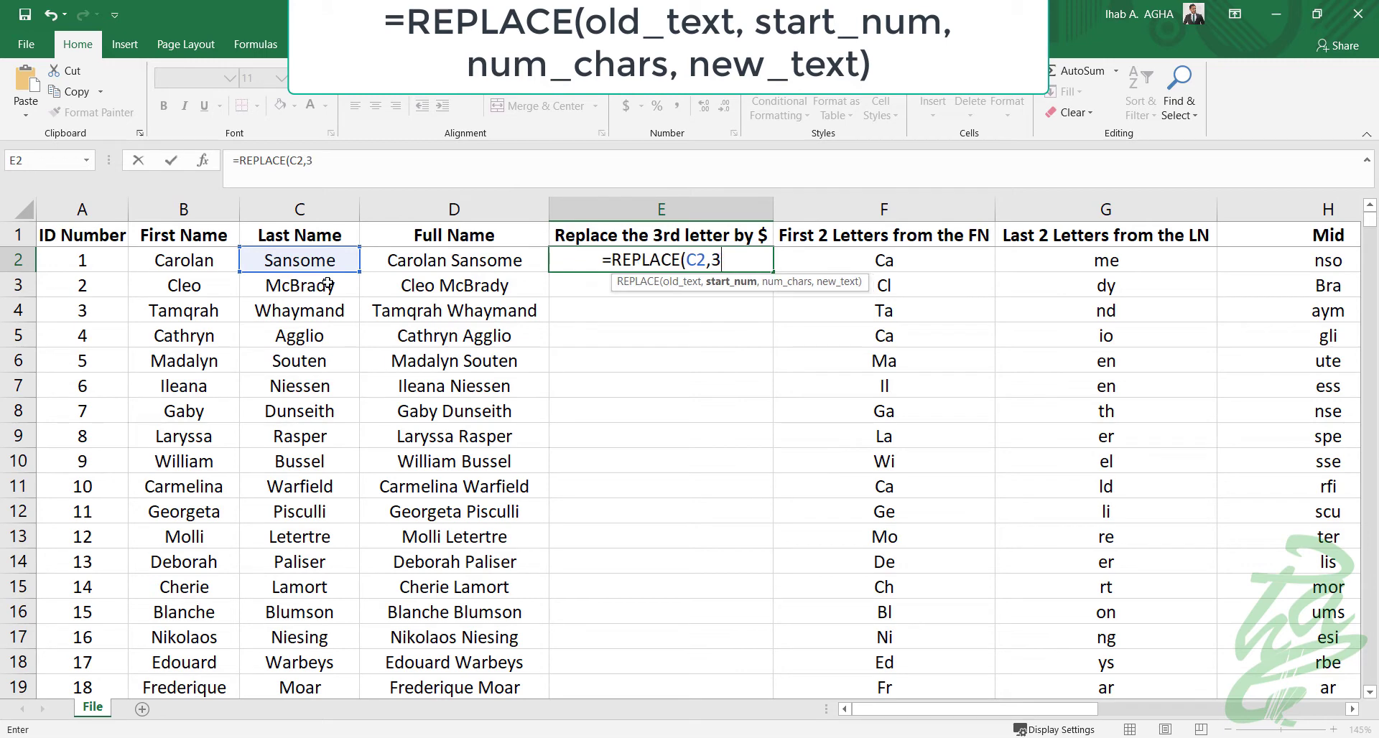
type(",")
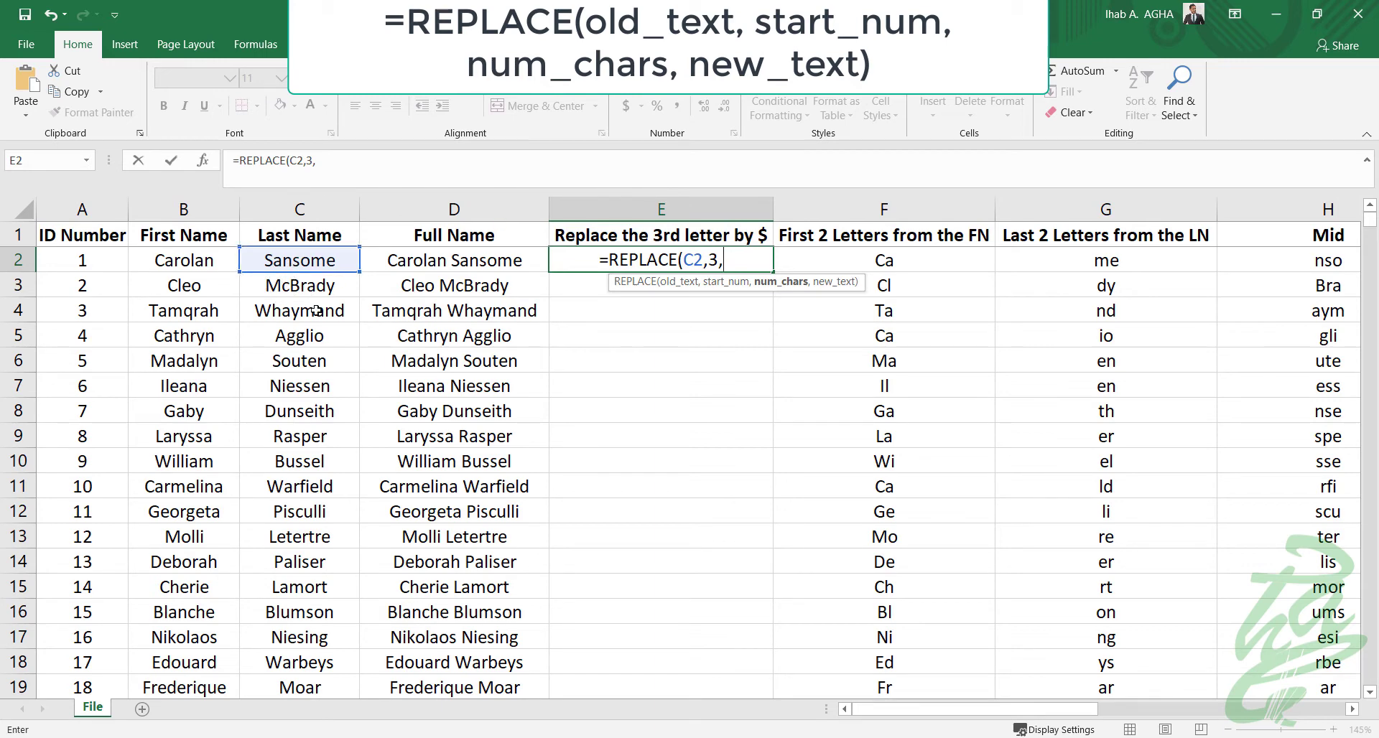
type("1")
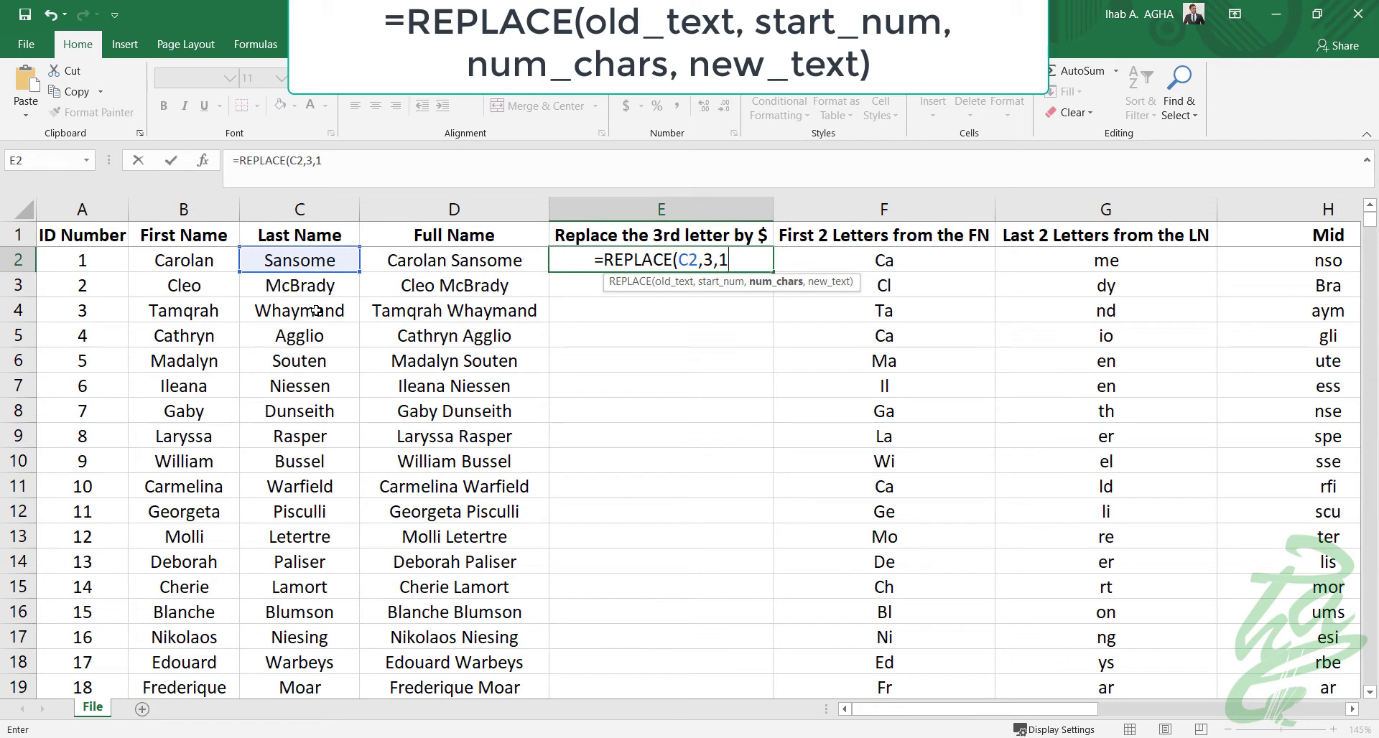
type(",")
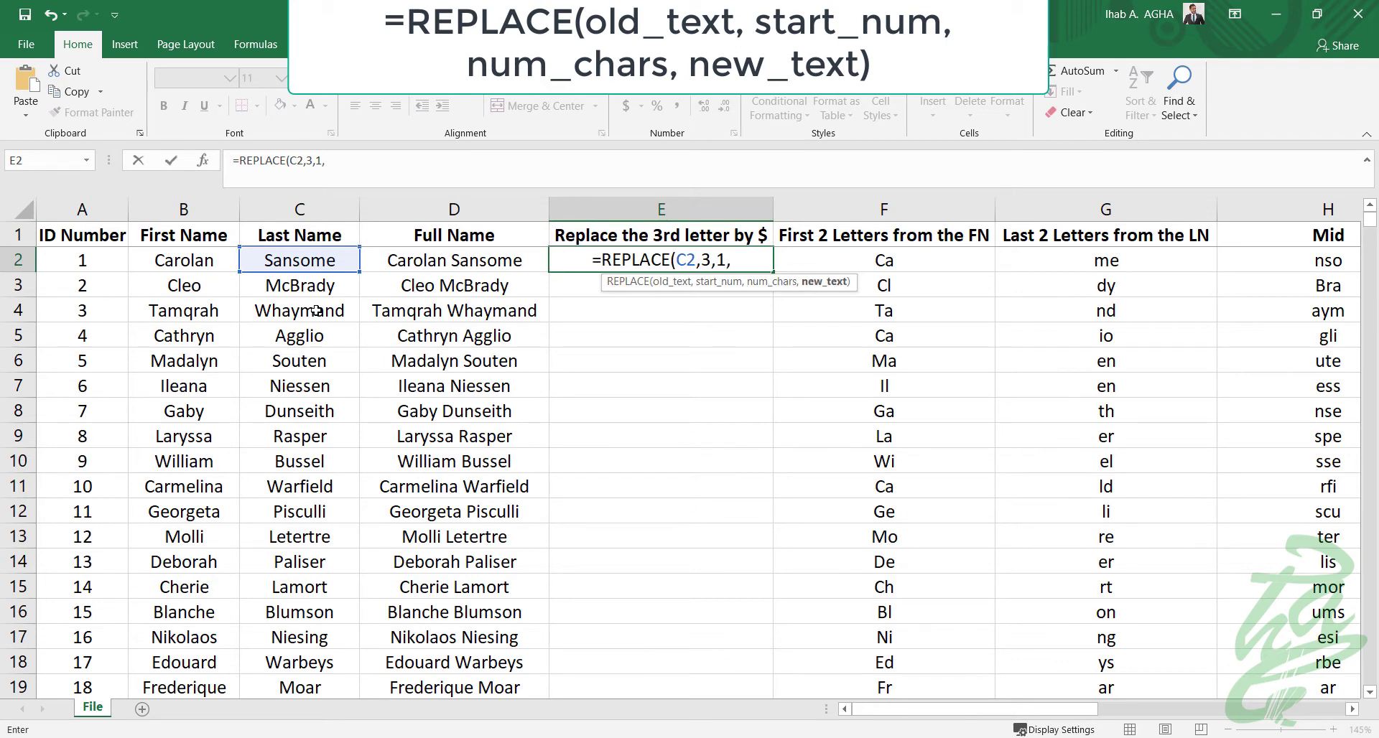
type("\"$")
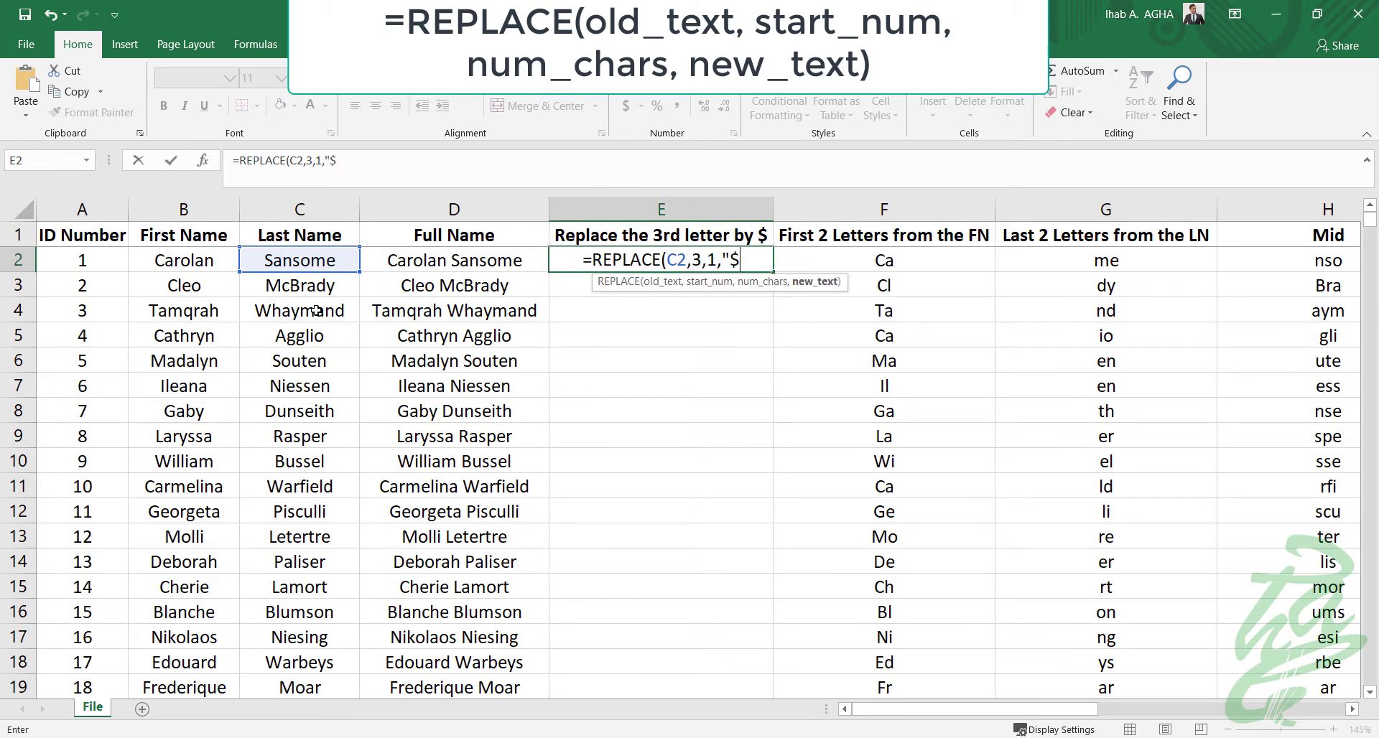
type("\")")
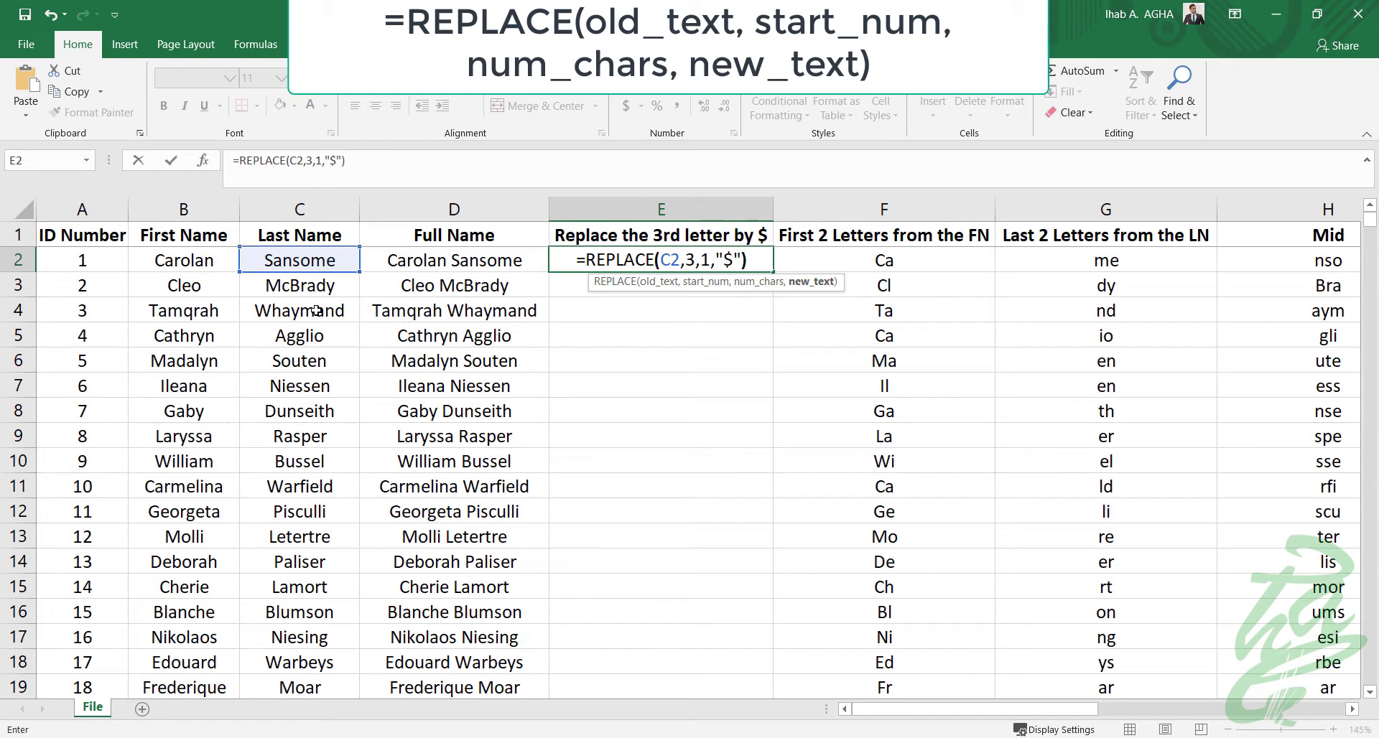
key("Return")
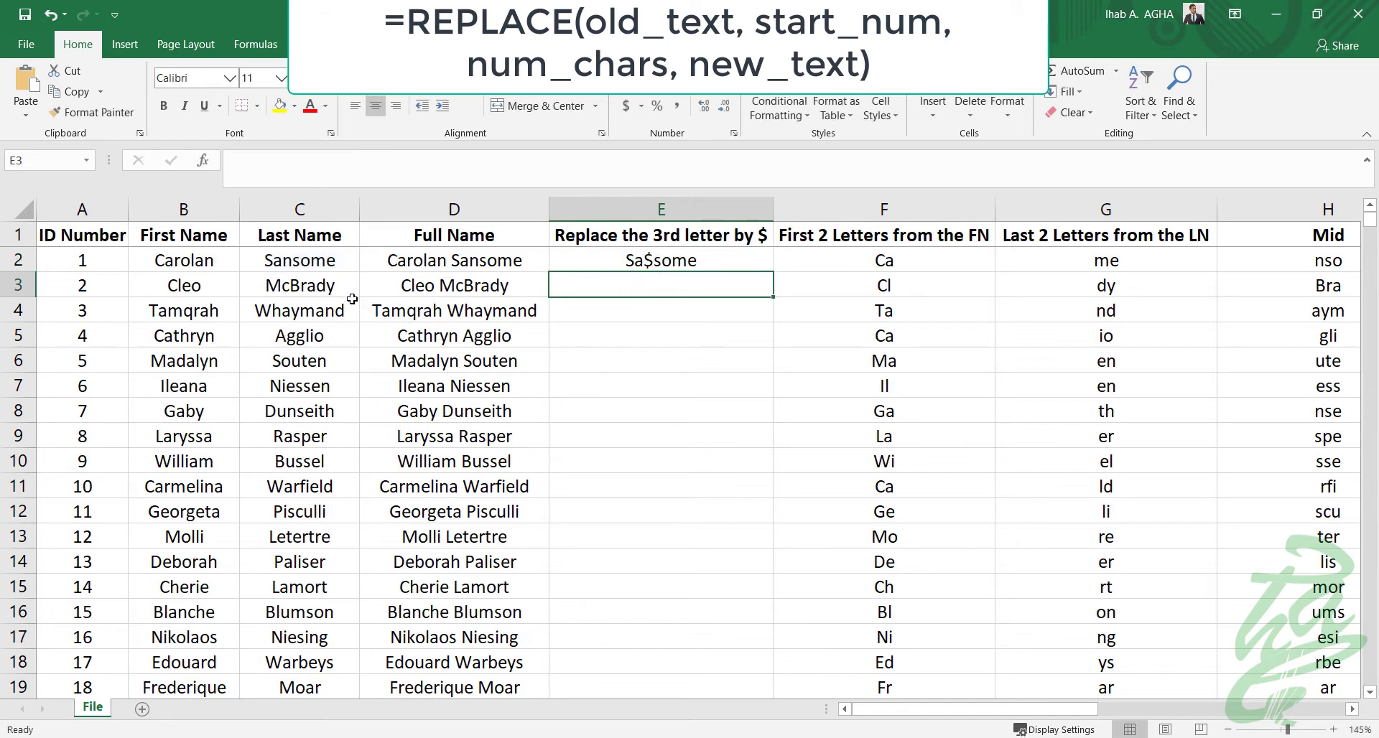
Fill the REPLACE formula from cell E2 down all data rows of the column
left_click(668, 265)
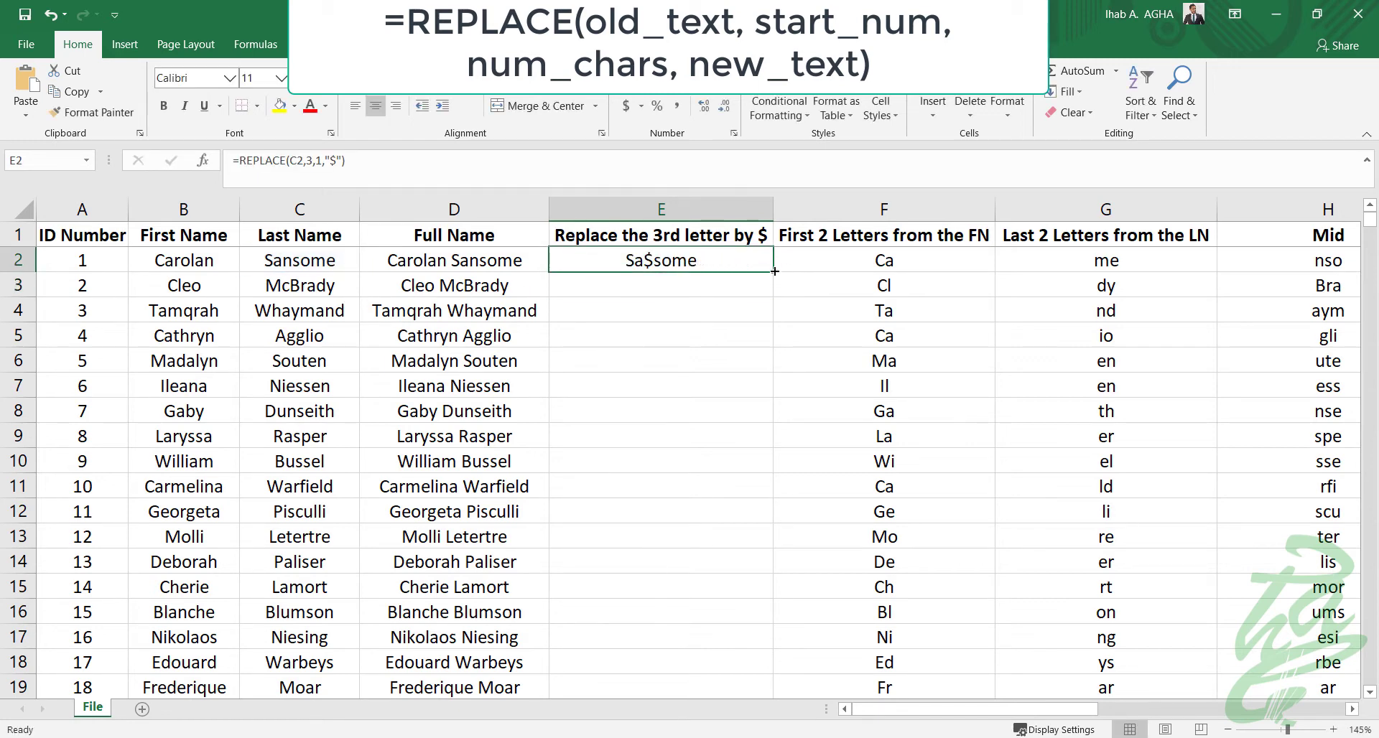
double_click(774, 271)
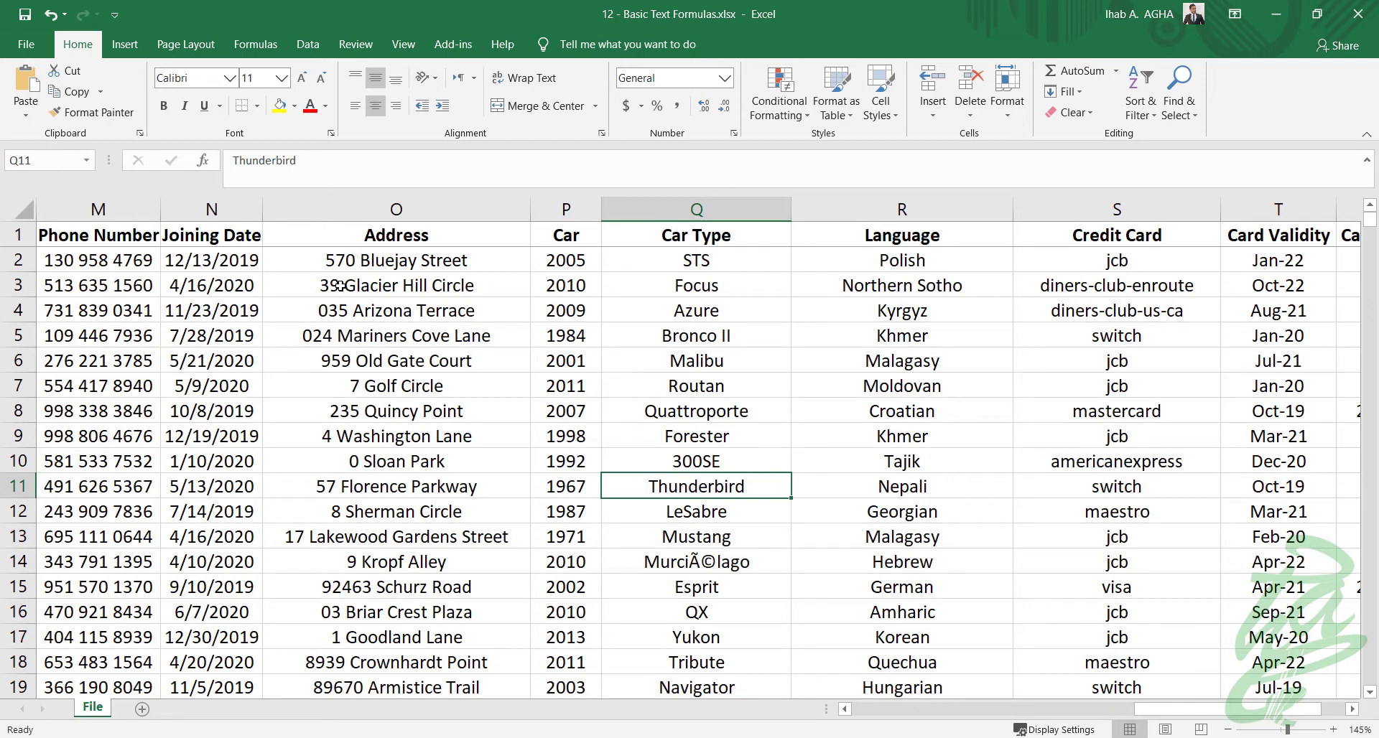
Insert a new column before the Car column and head it "Street Number"
left_click(575, 209)
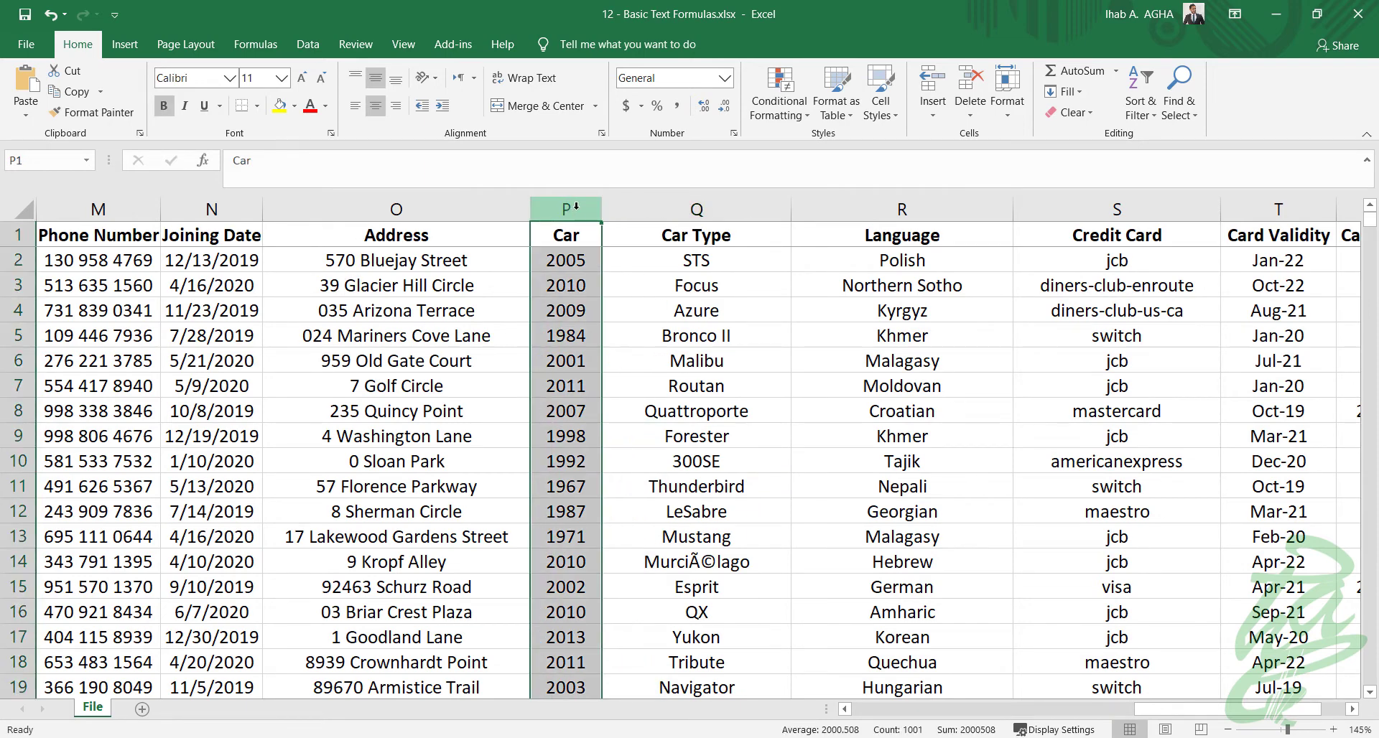
right_click(577, 210)
left_click(640, 336)
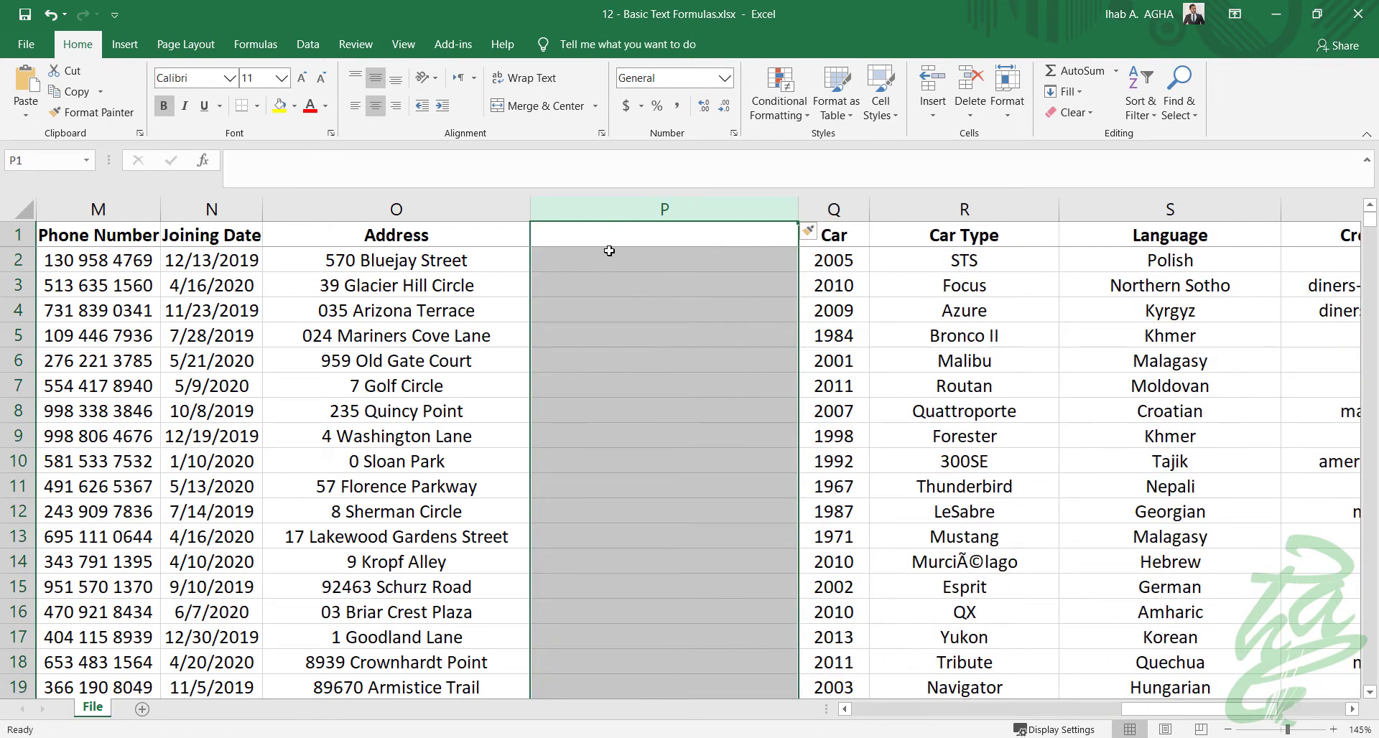
left_click(613, 241)
type("Str")
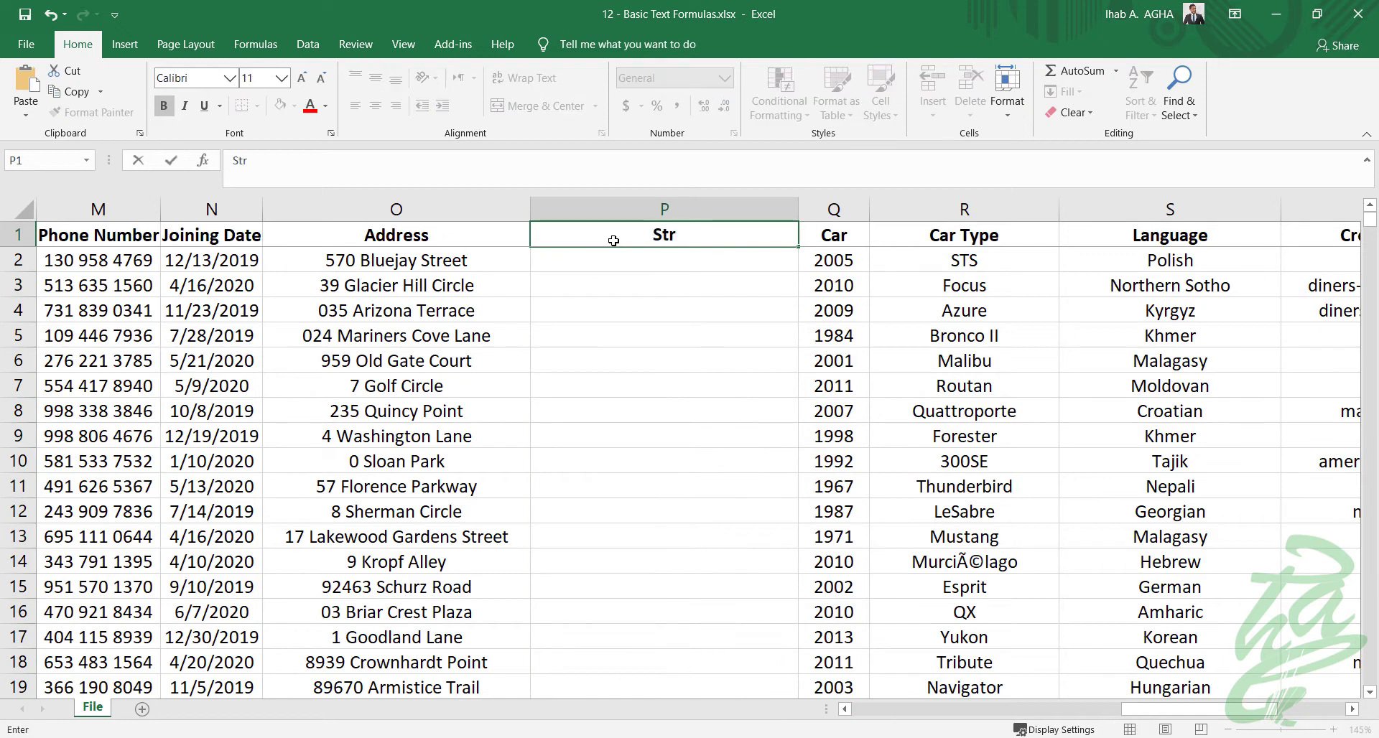
type("eet Number")
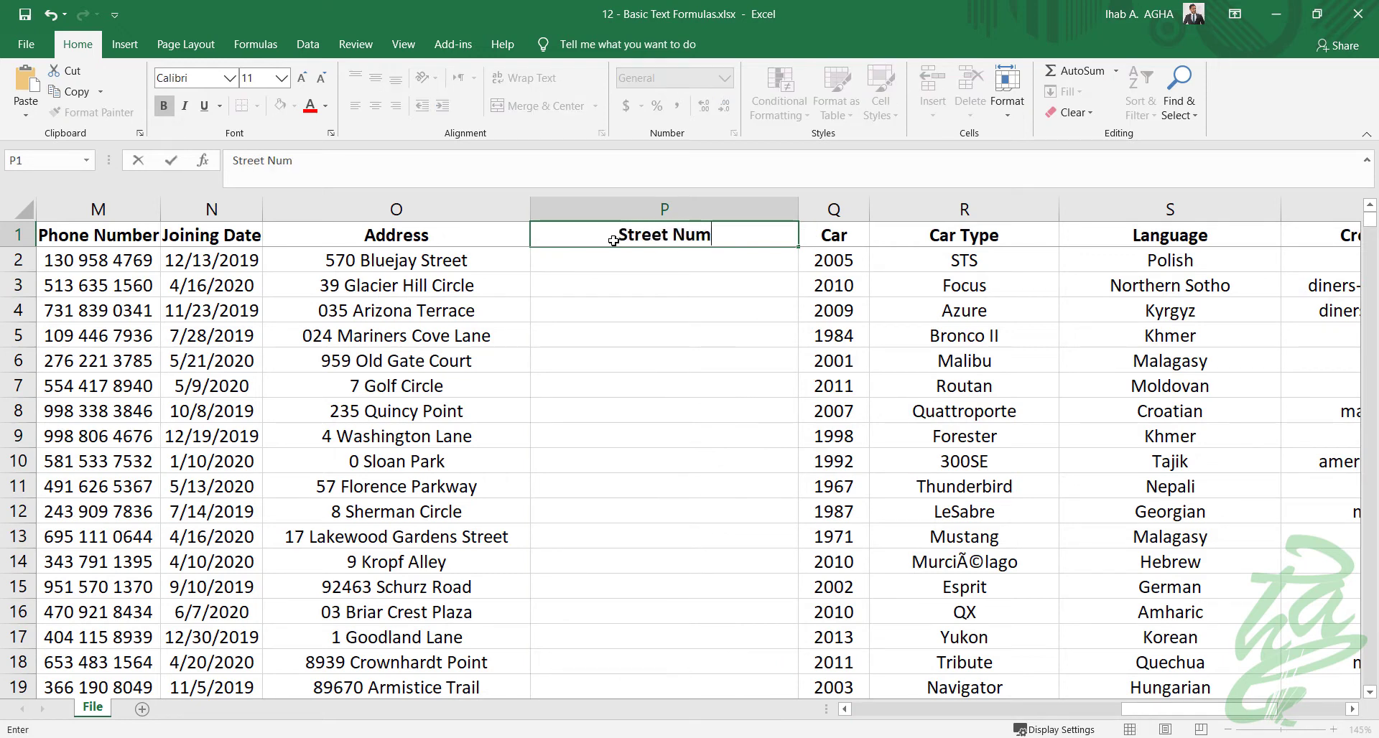
left_click(618, 291)
Enter the formula =LEFT(O2,FIND(" ",O2,1)-1) in cell P2 to extract the street number from the address
left_click(614, 260)
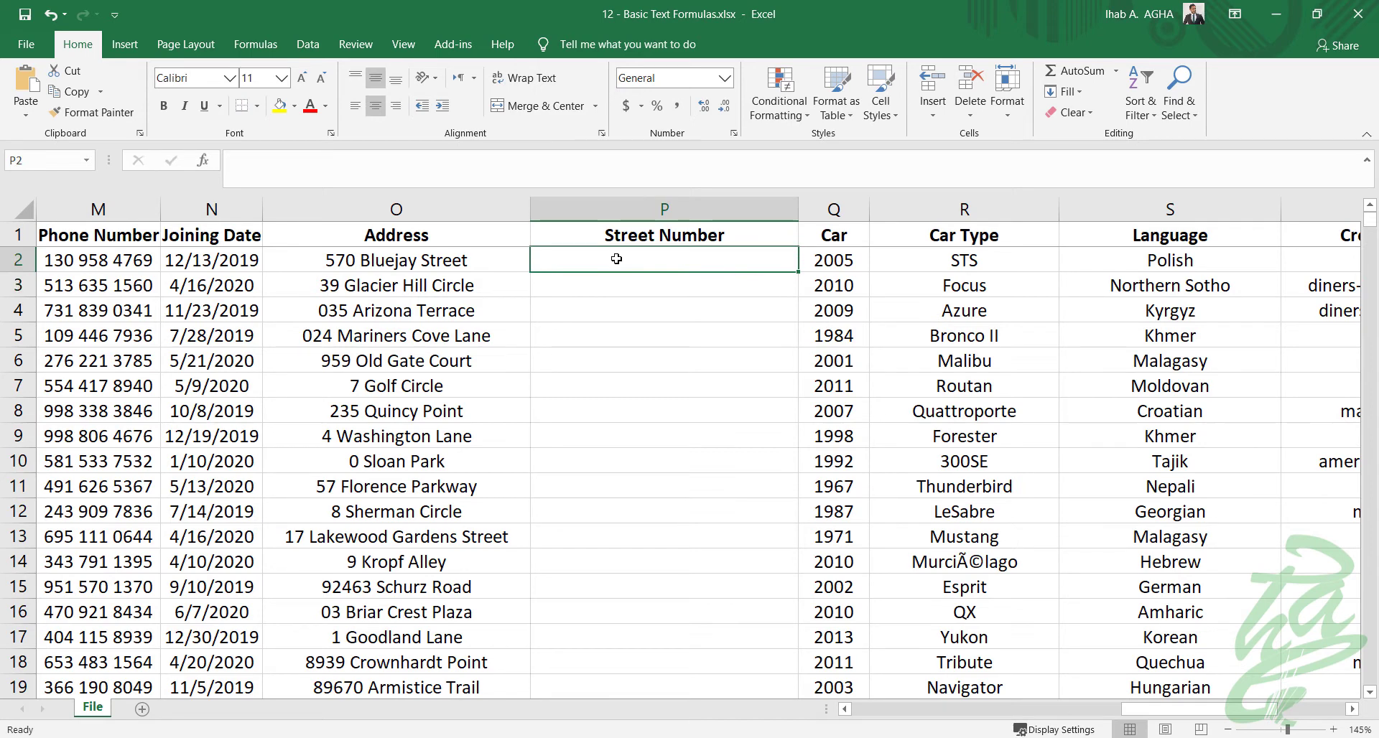
type("=")
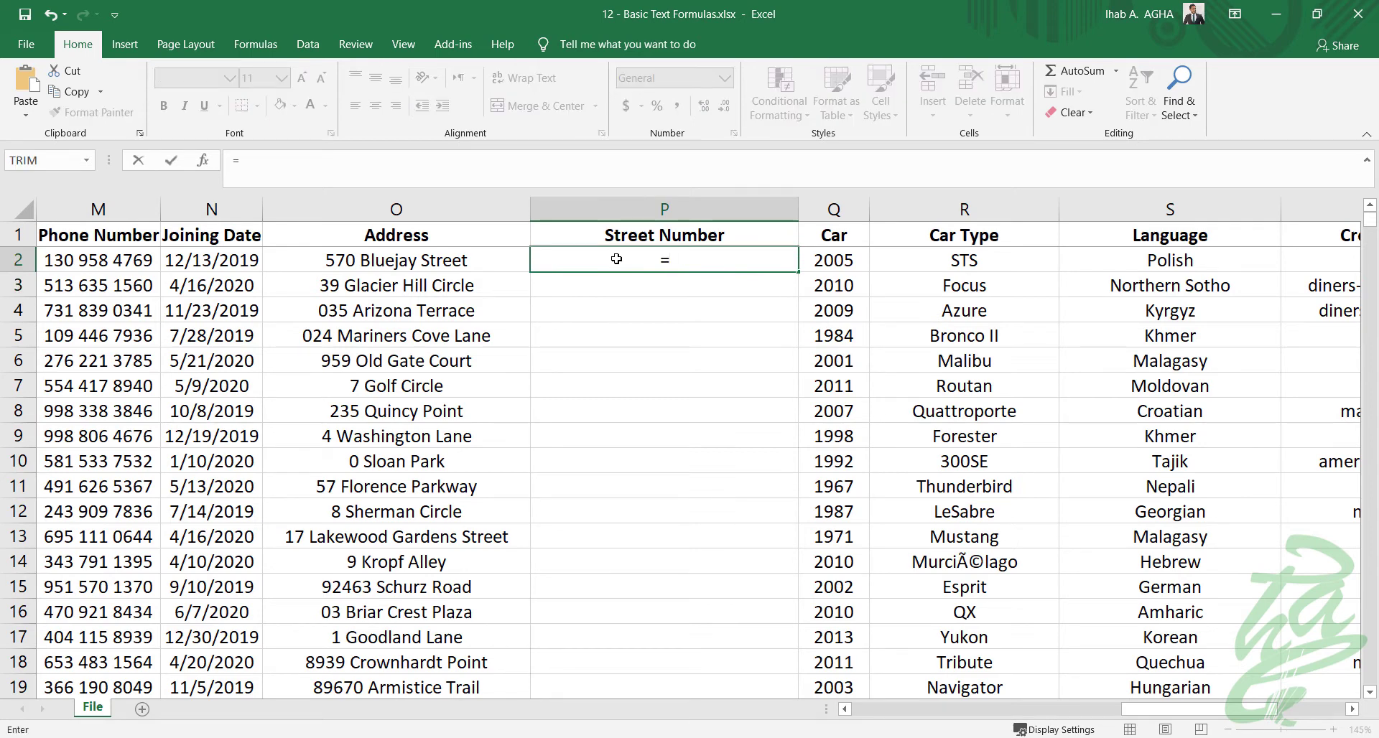
type("L")
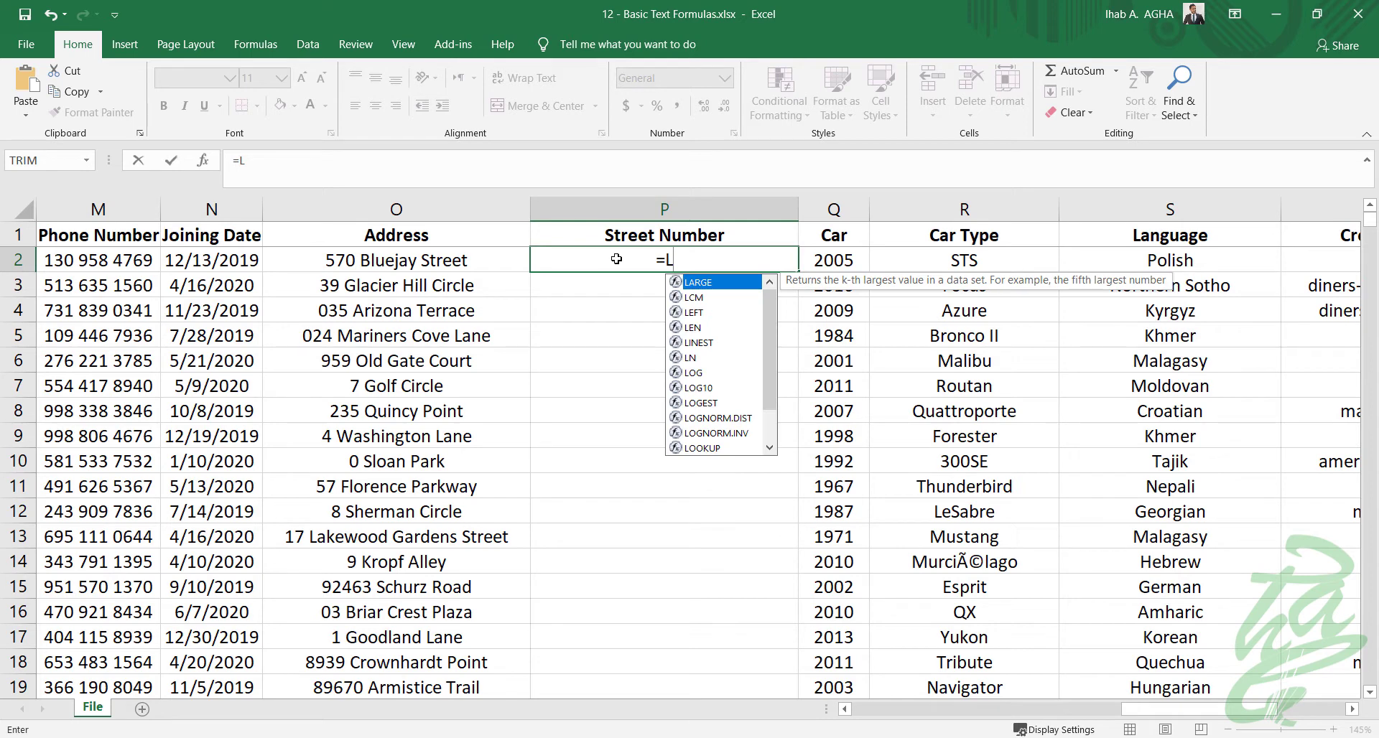
type("EFT")
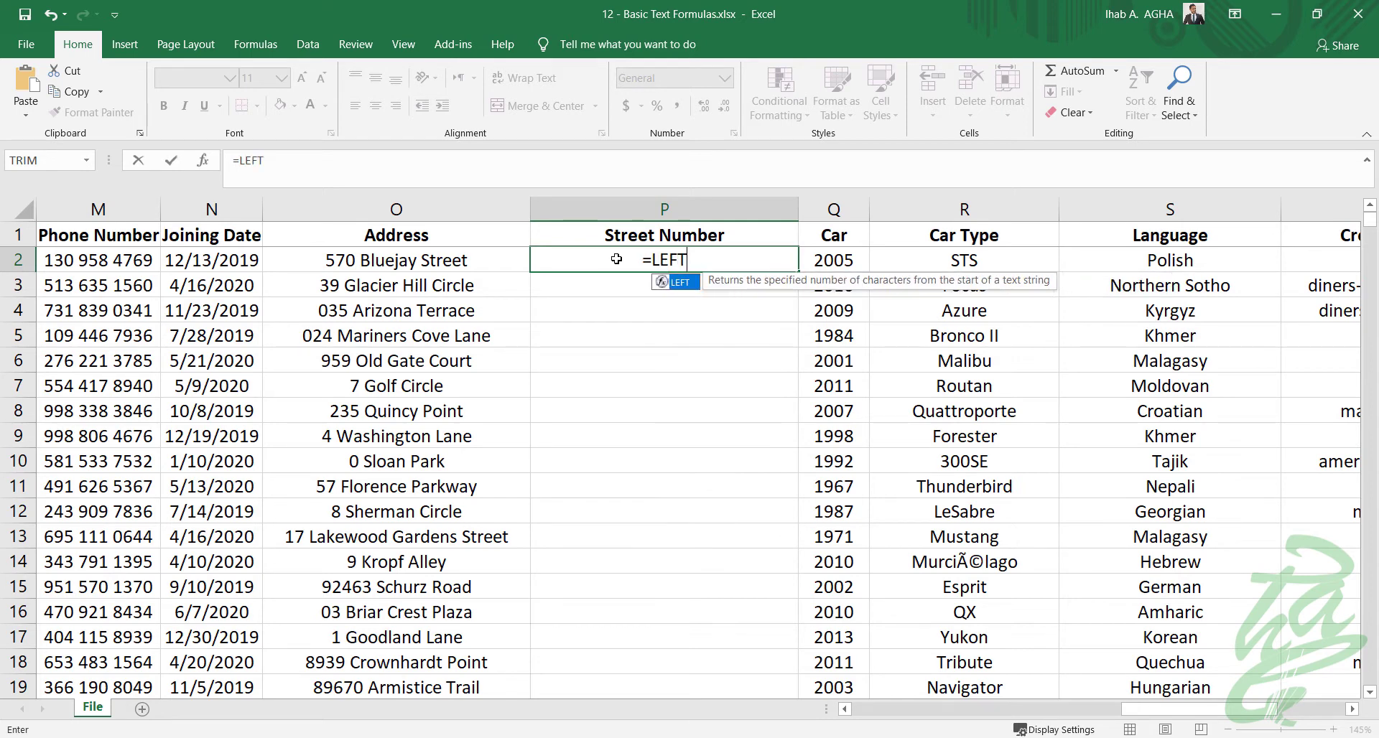
type("(")
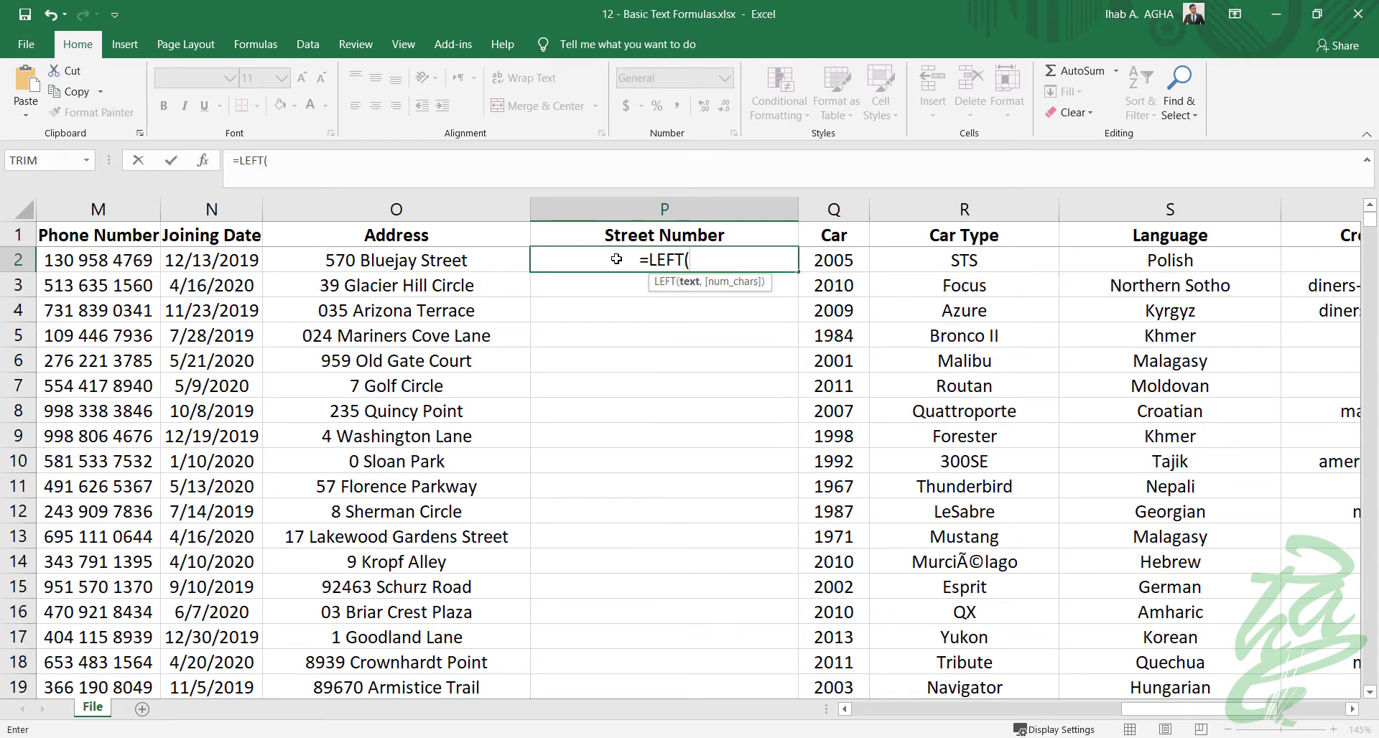
left_click(465, 259)
type(",")
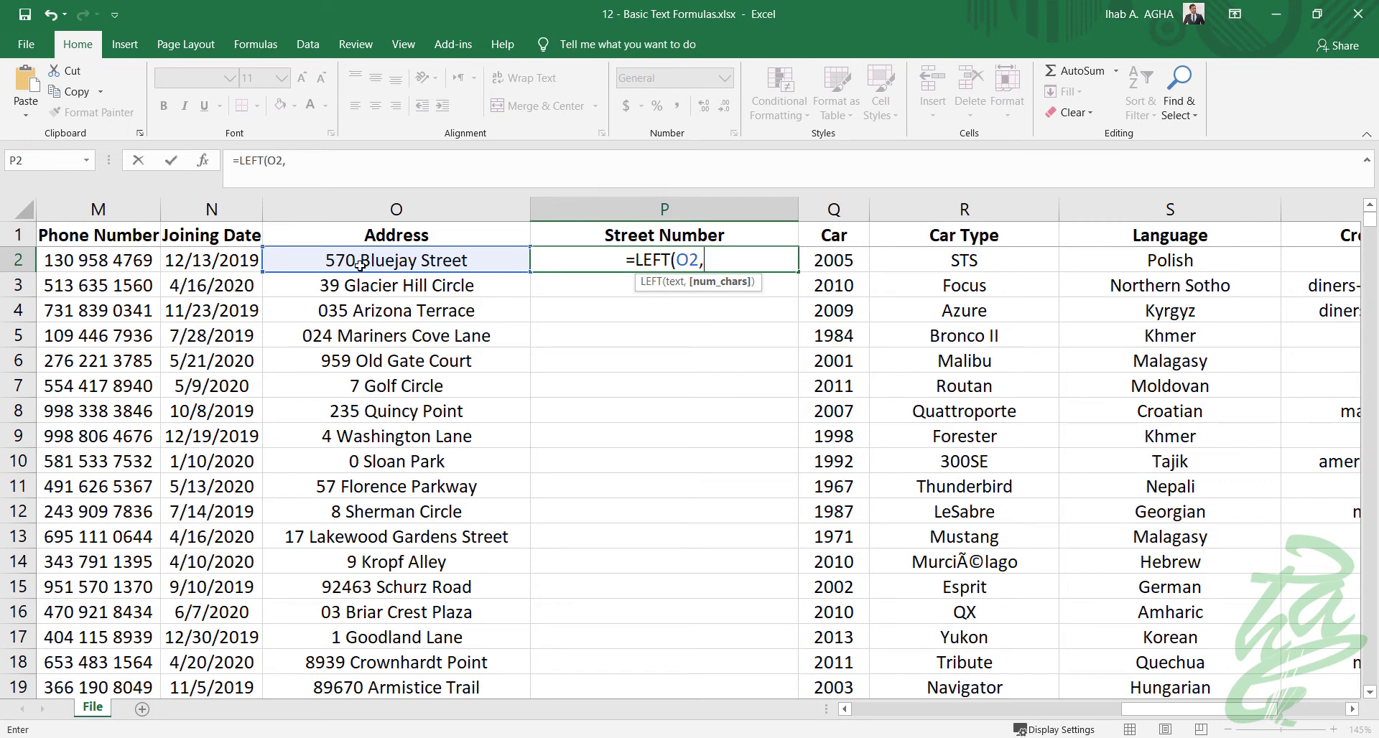
type("FIND")
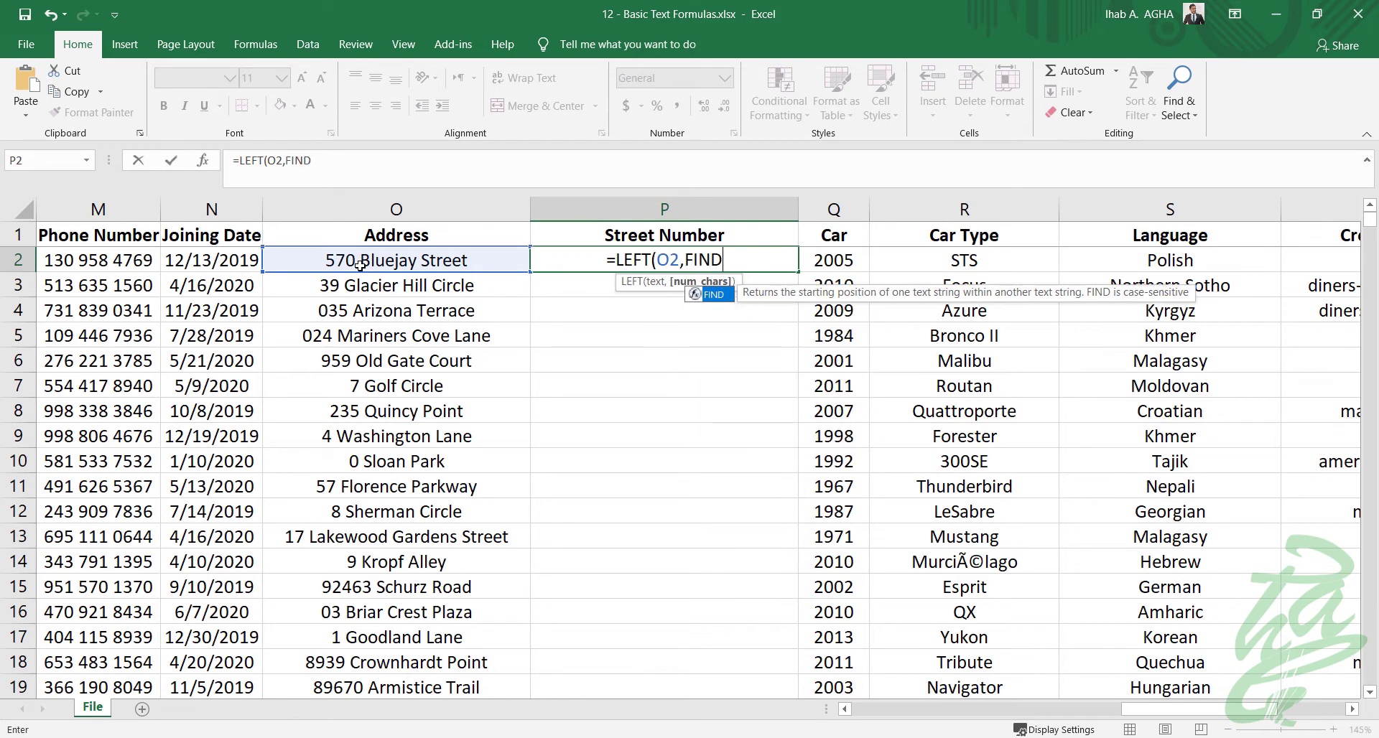
type("(")
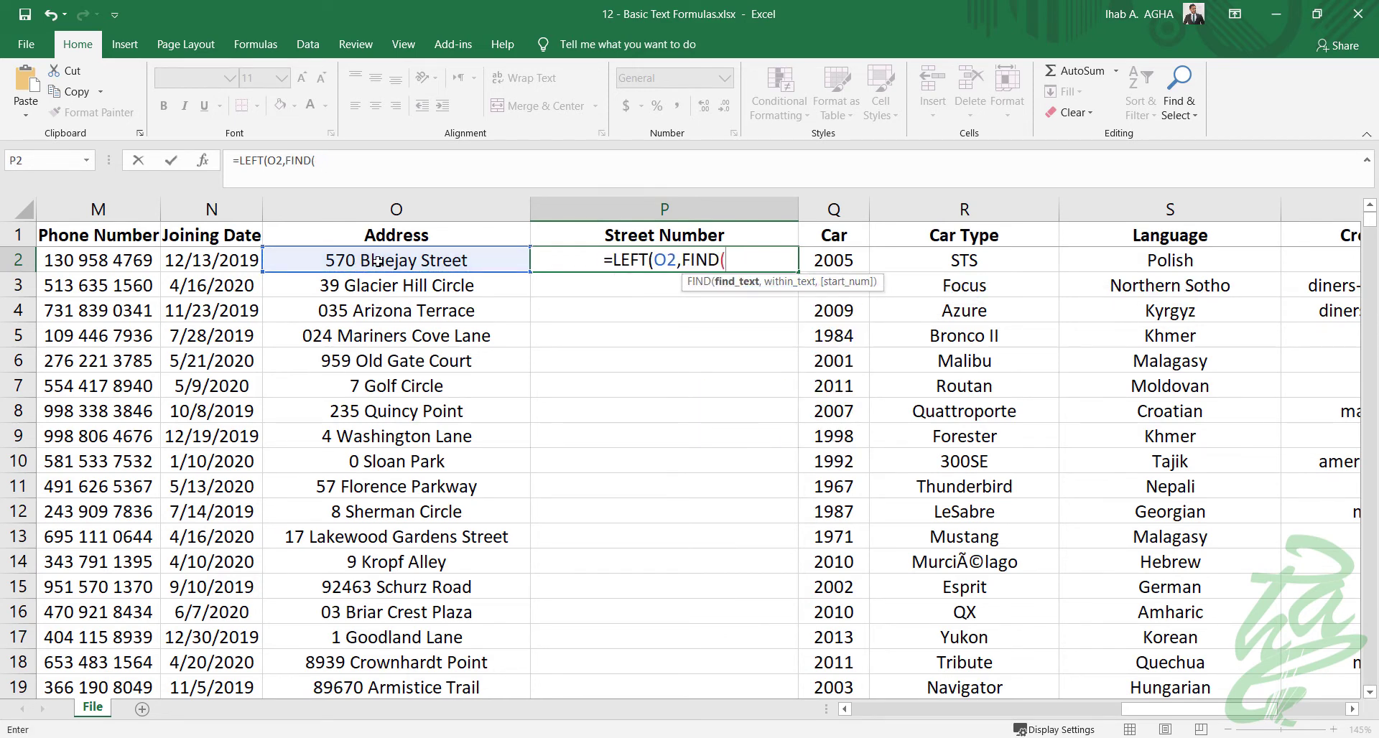
type("\" \"")
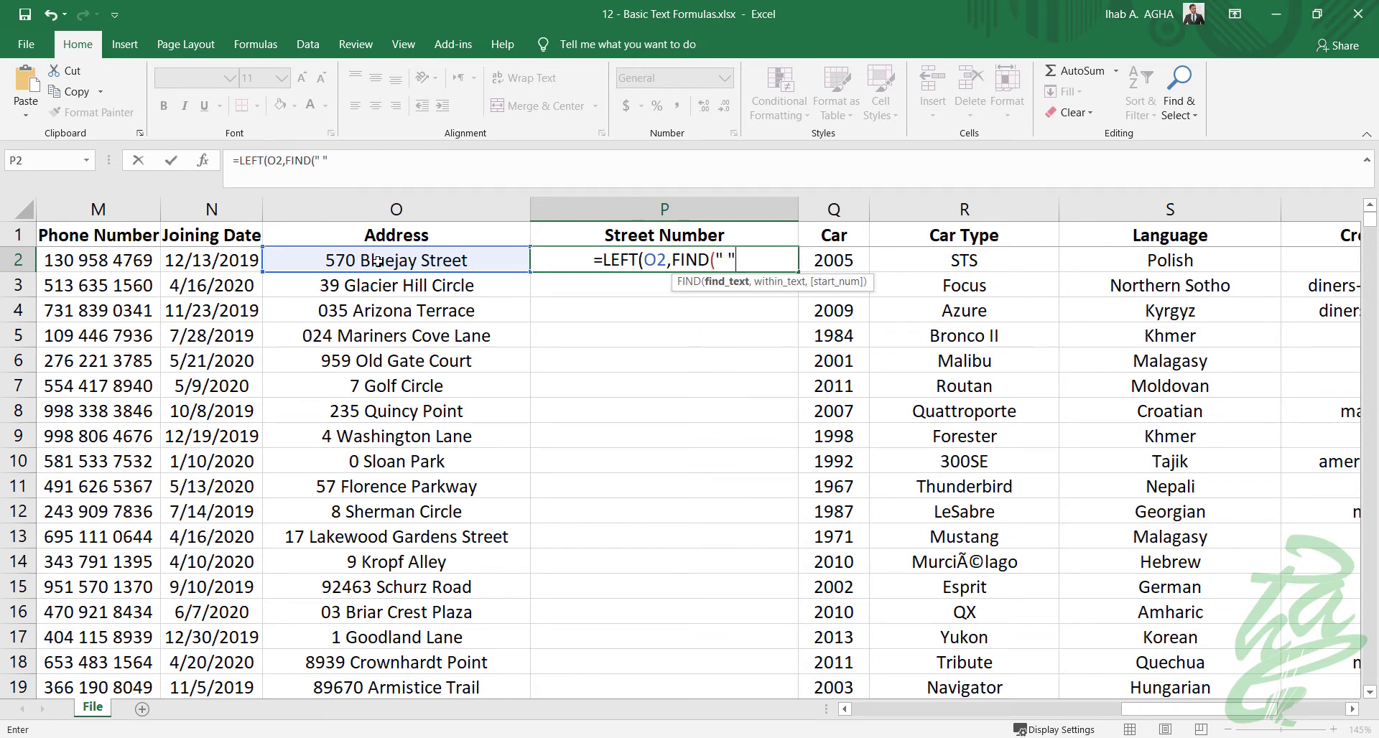
type(",")
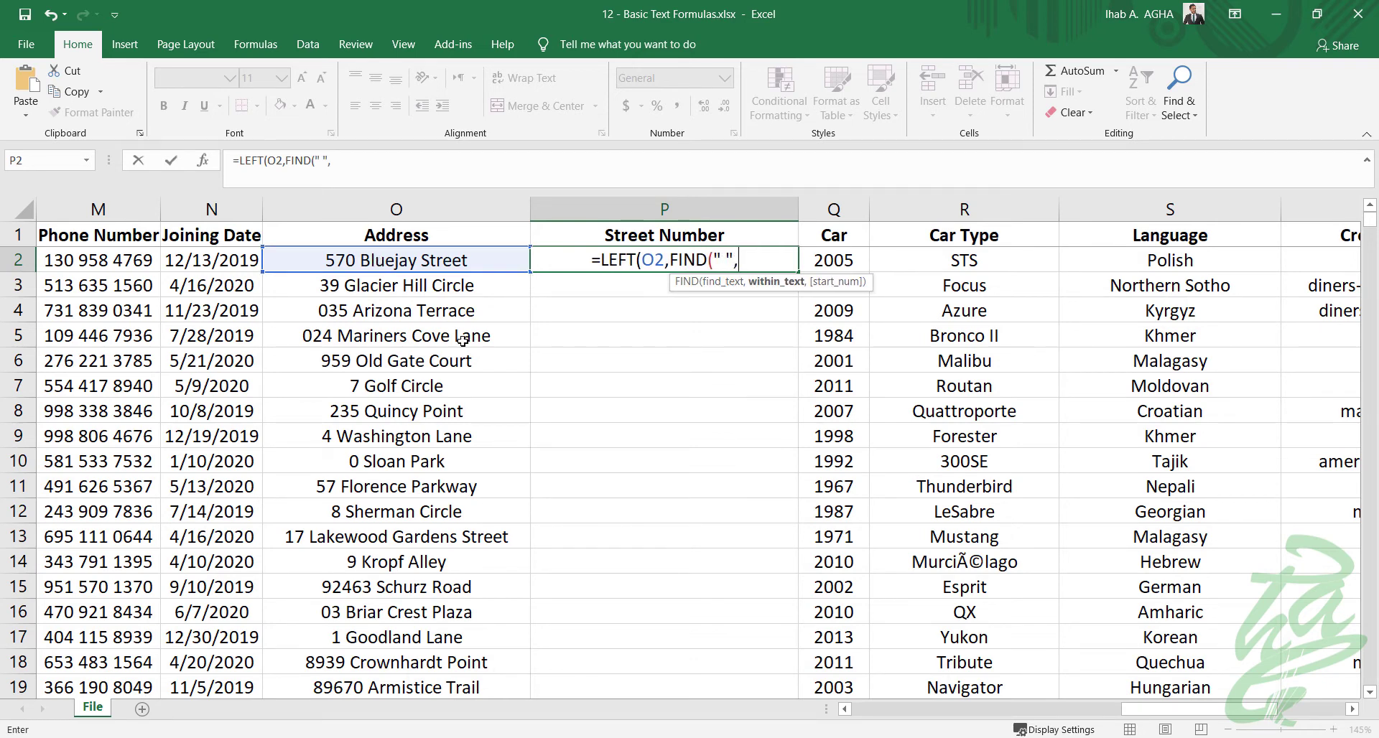
left_click(449, 266)
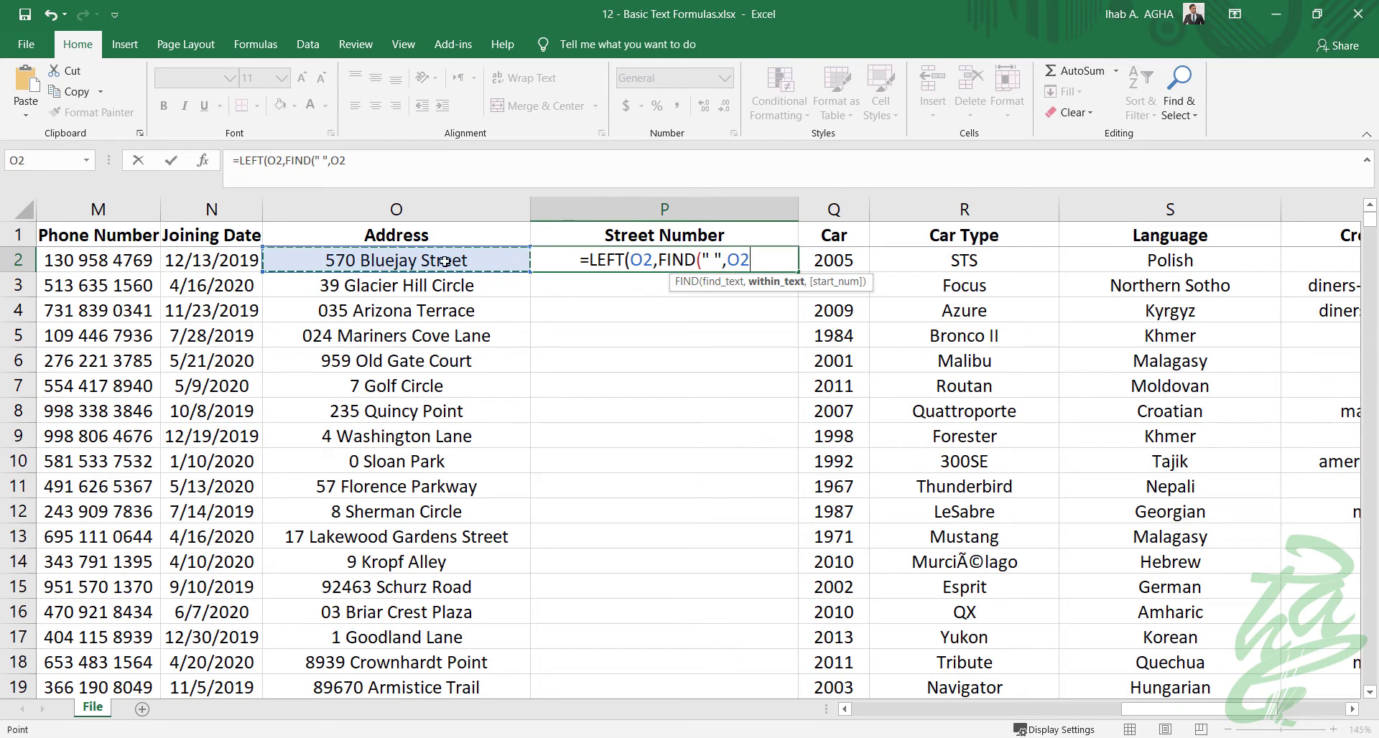
type(",")
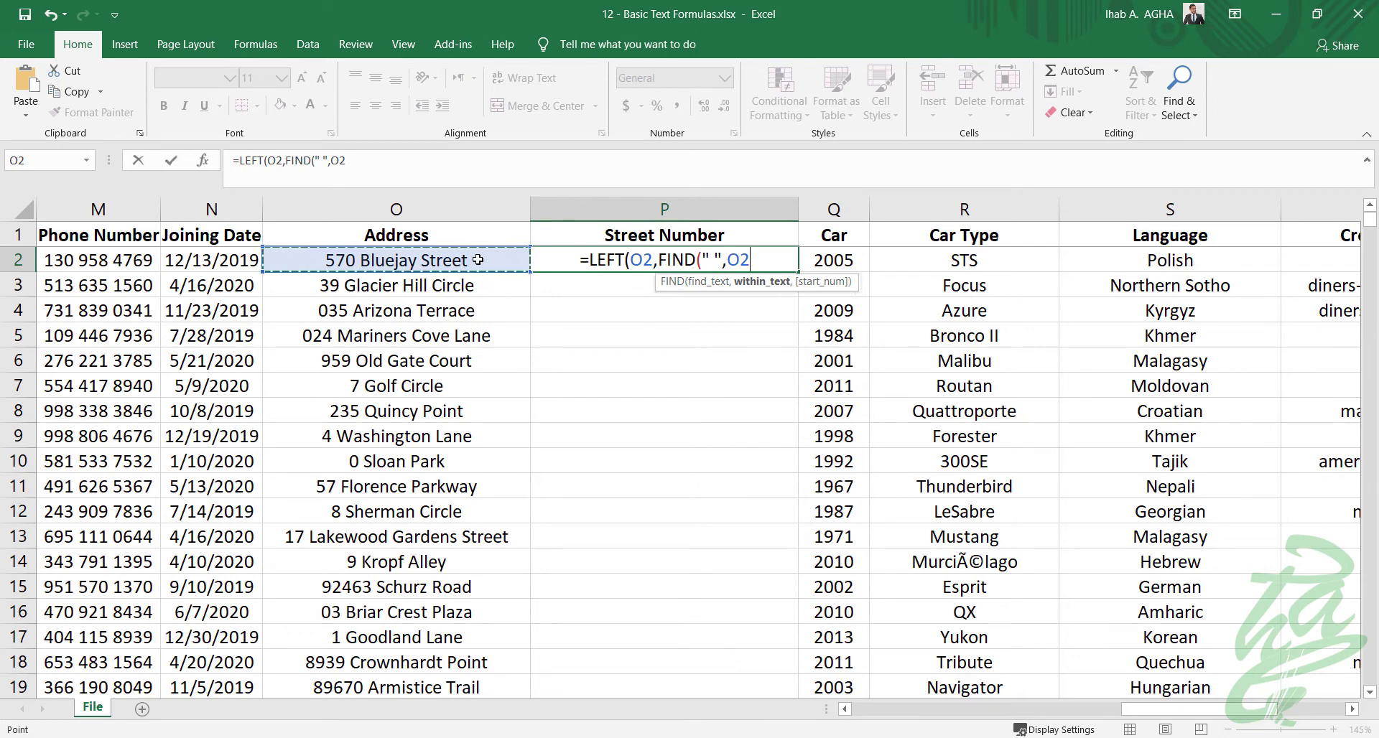
type("1")
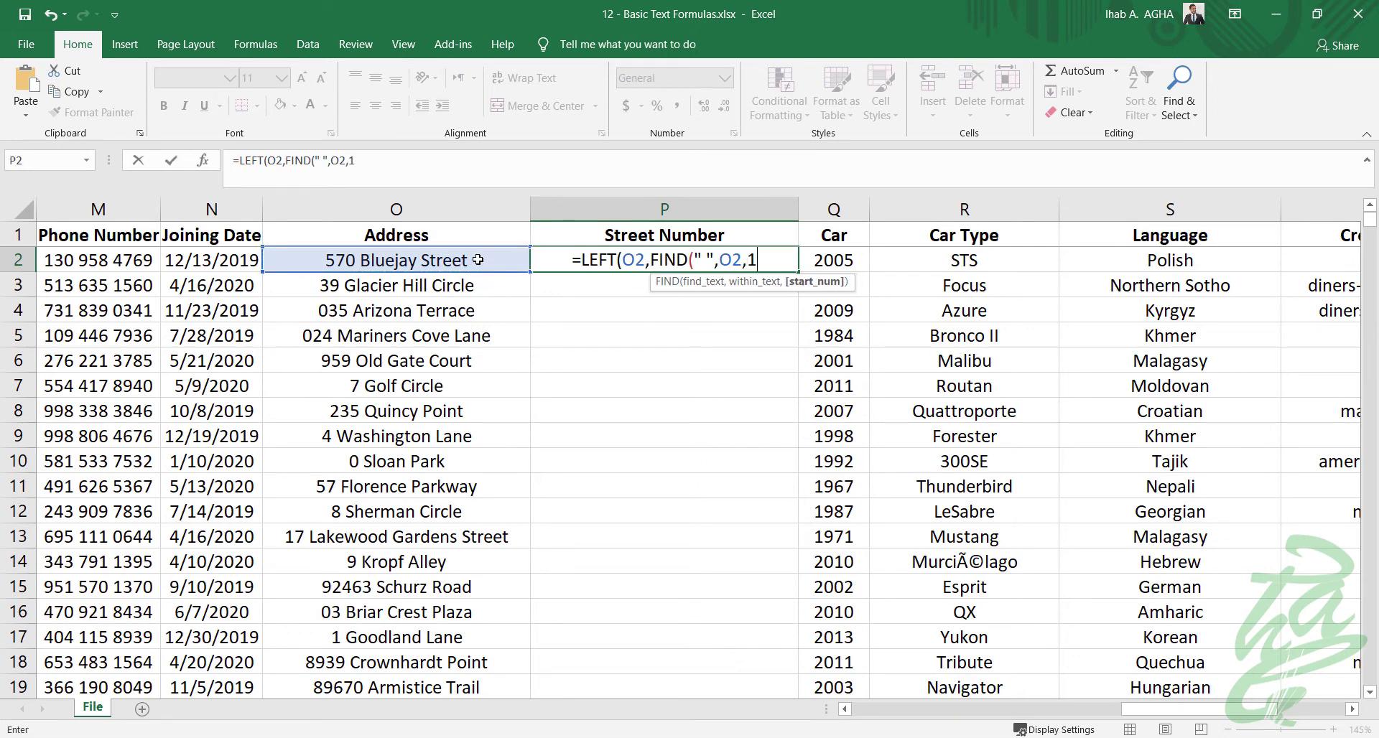
type(")")
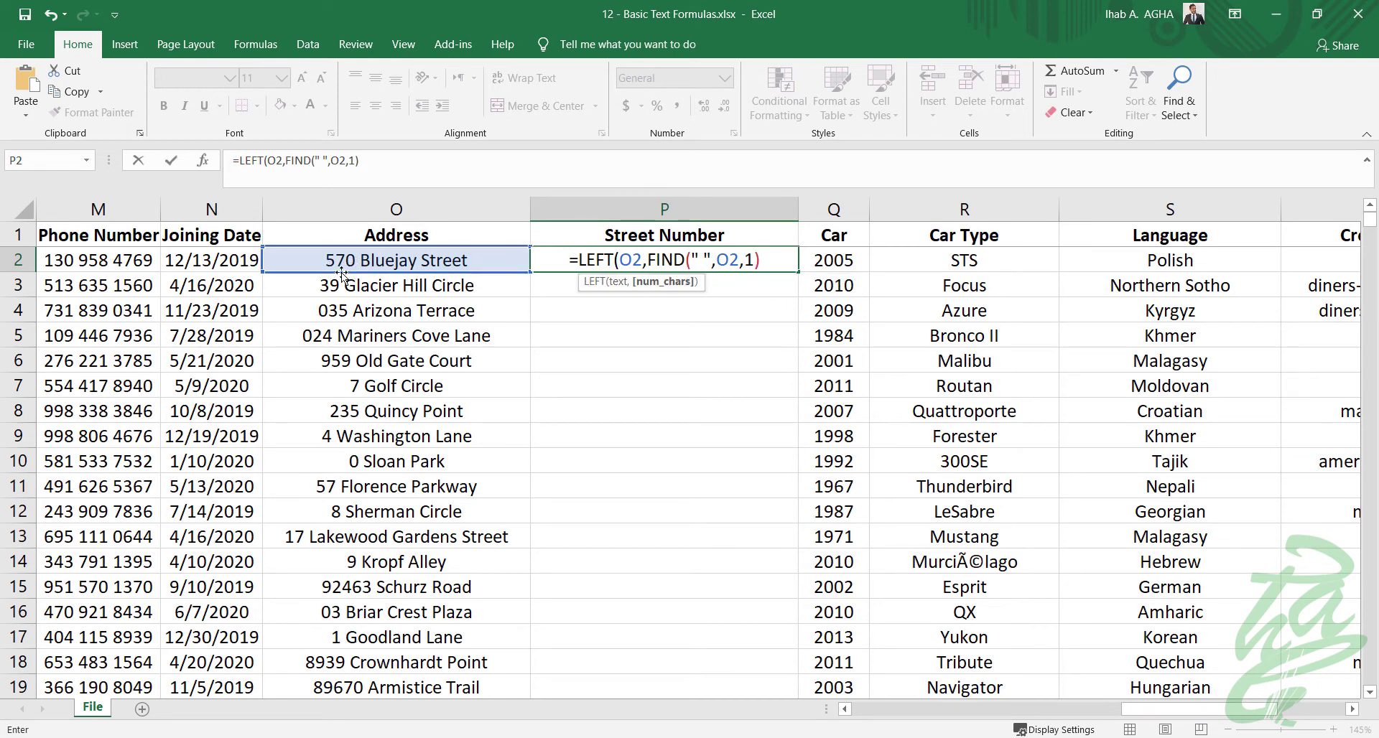
type("-1")
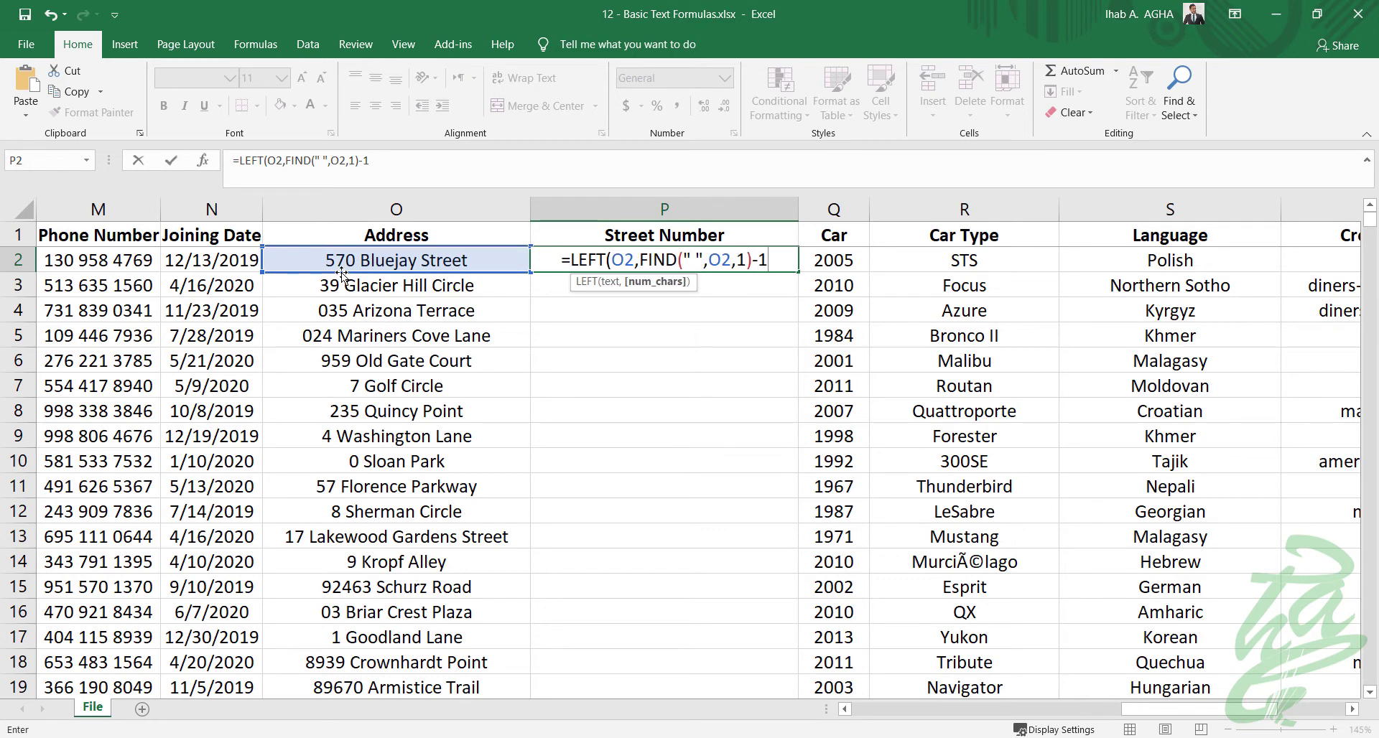
type(")")
key("Return")
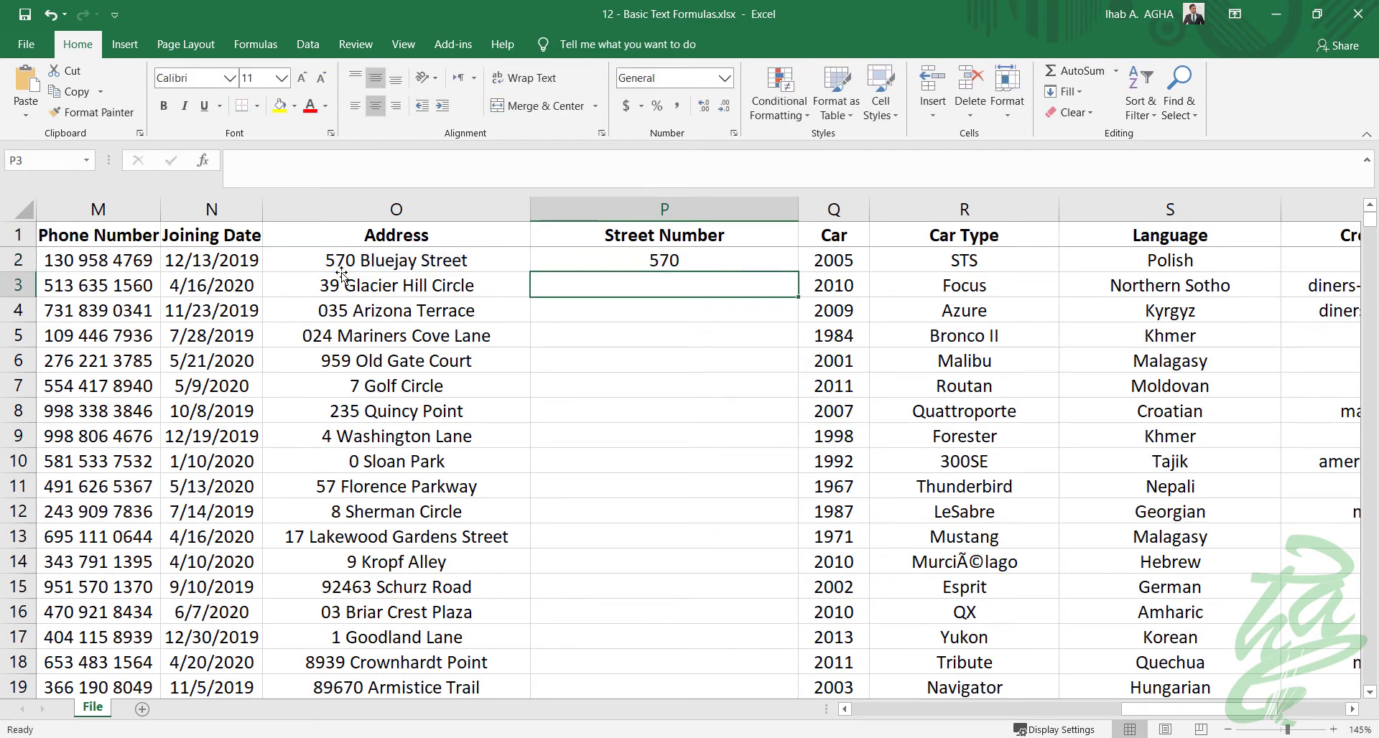
Fill the Street Number formula from P2 down all data rows and check the extracted values
left_click(586, 263)
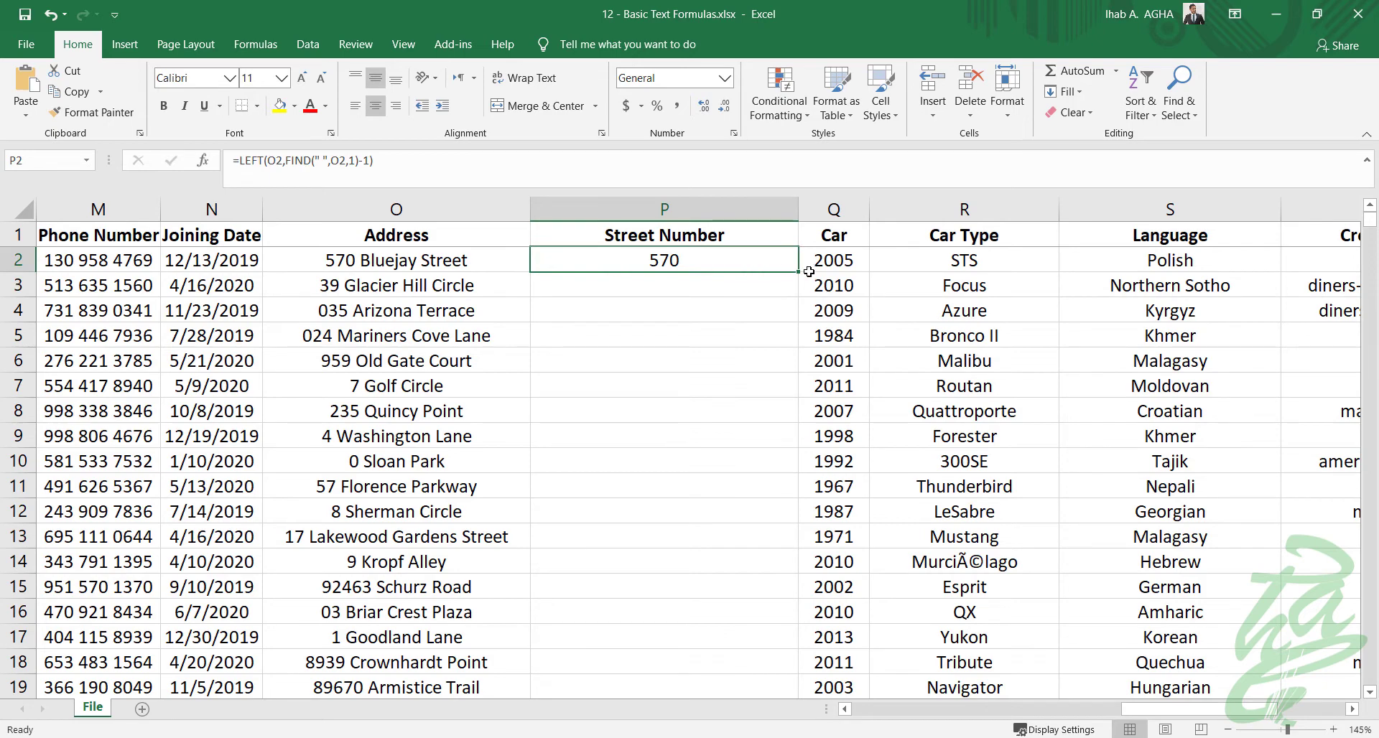
double_click(799, 275)
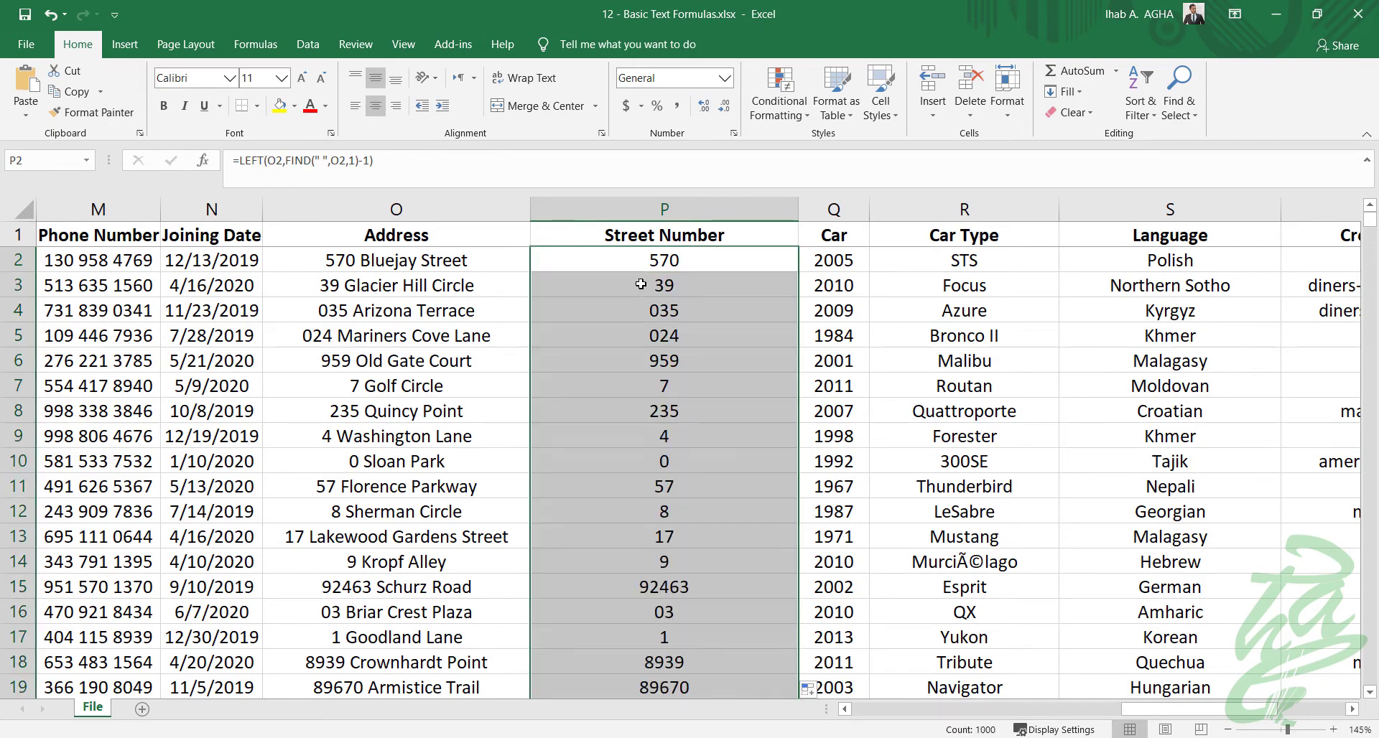
left_click(666, 461)
scroll(647, 503, "down", 2)
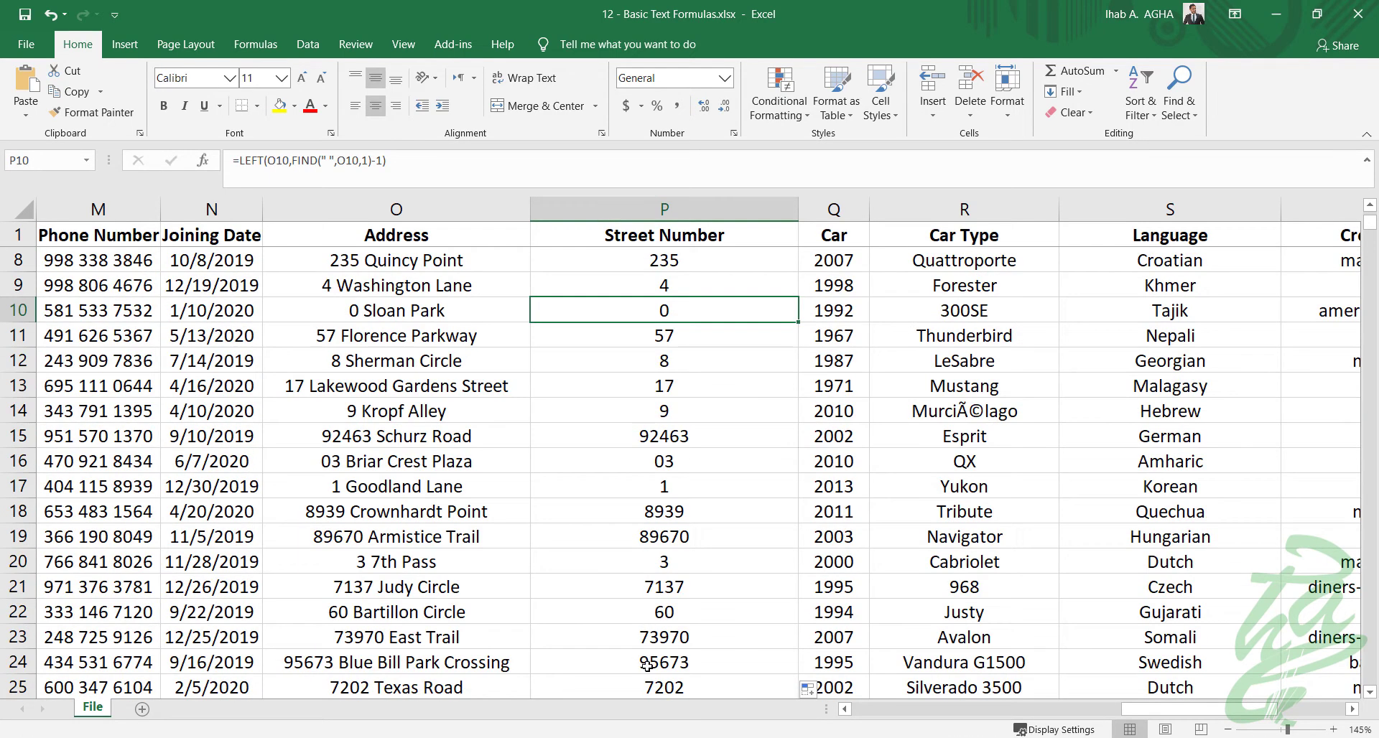
left_click(655, 516)
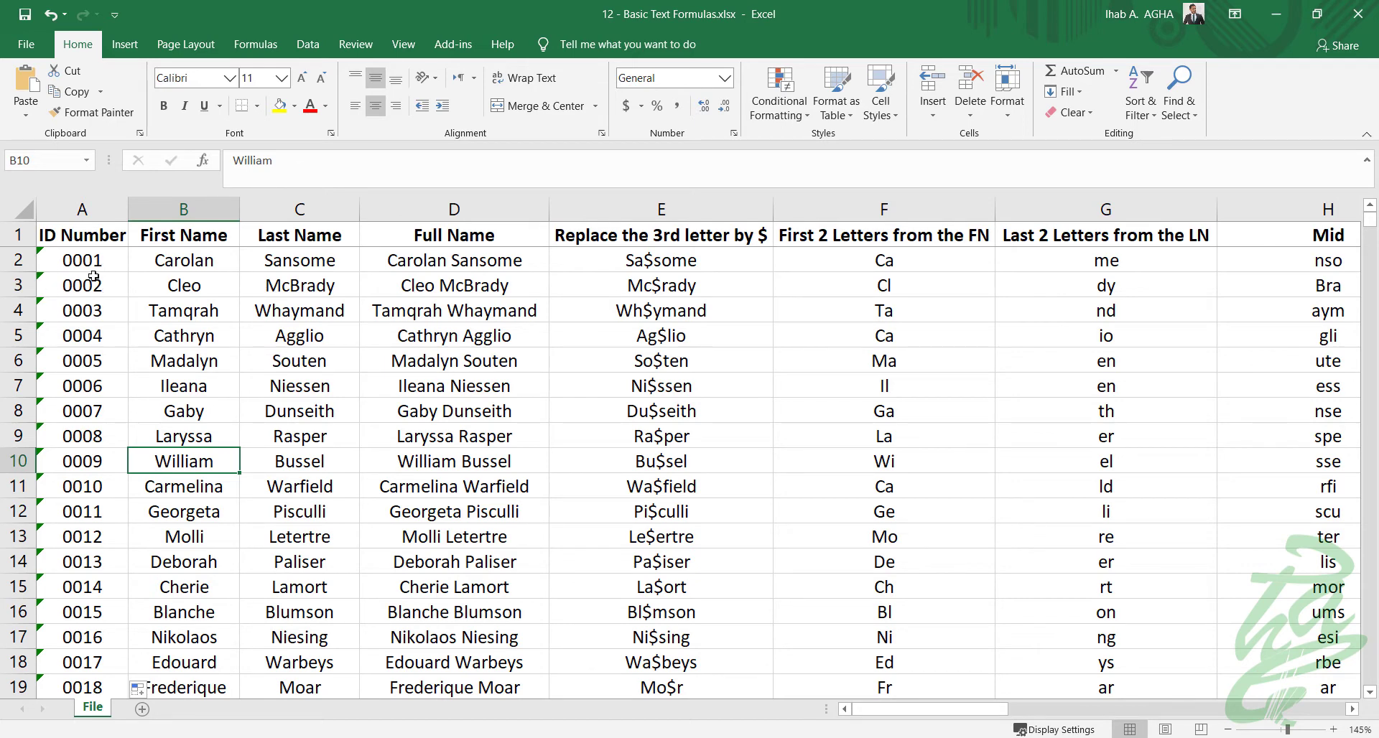
Insert a new column before First Name, headed "ID Number as Number", and autofit its width
right_click(141, 209)
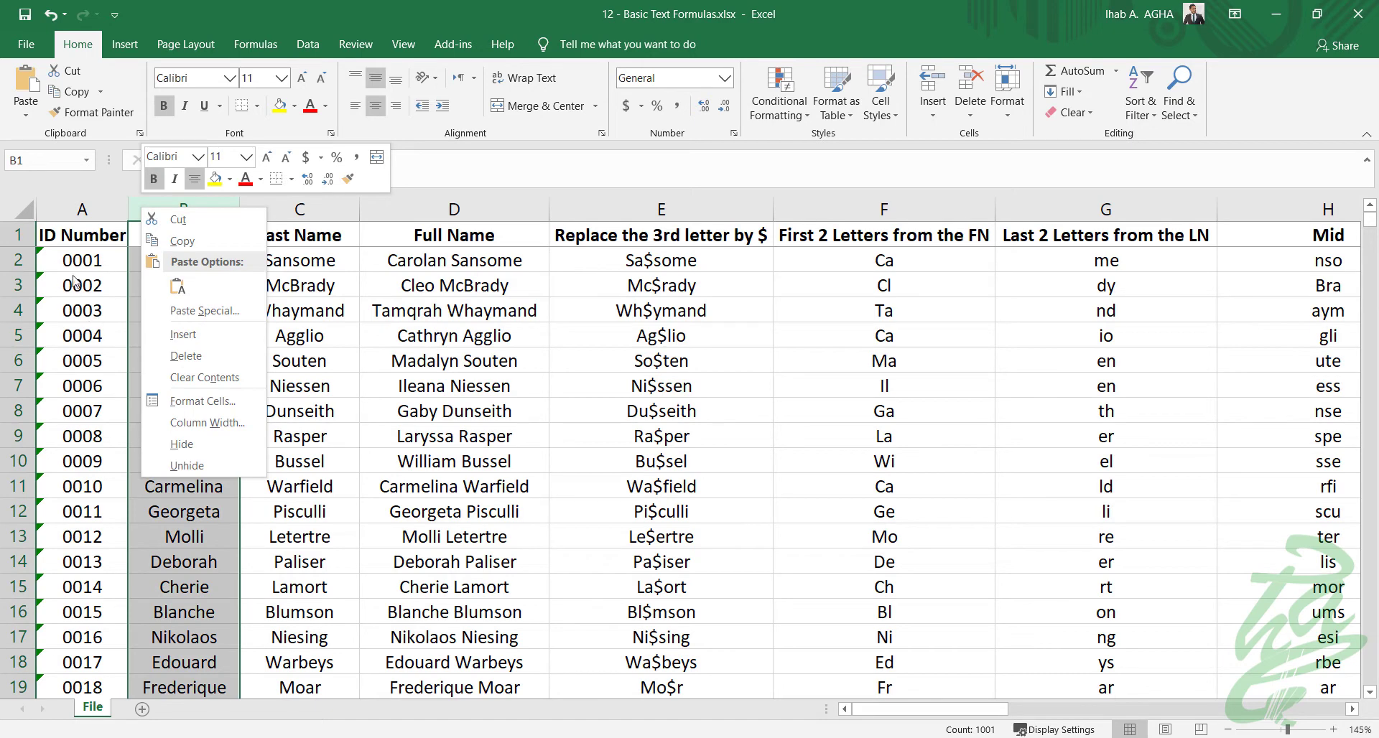
left_click(198, 334)
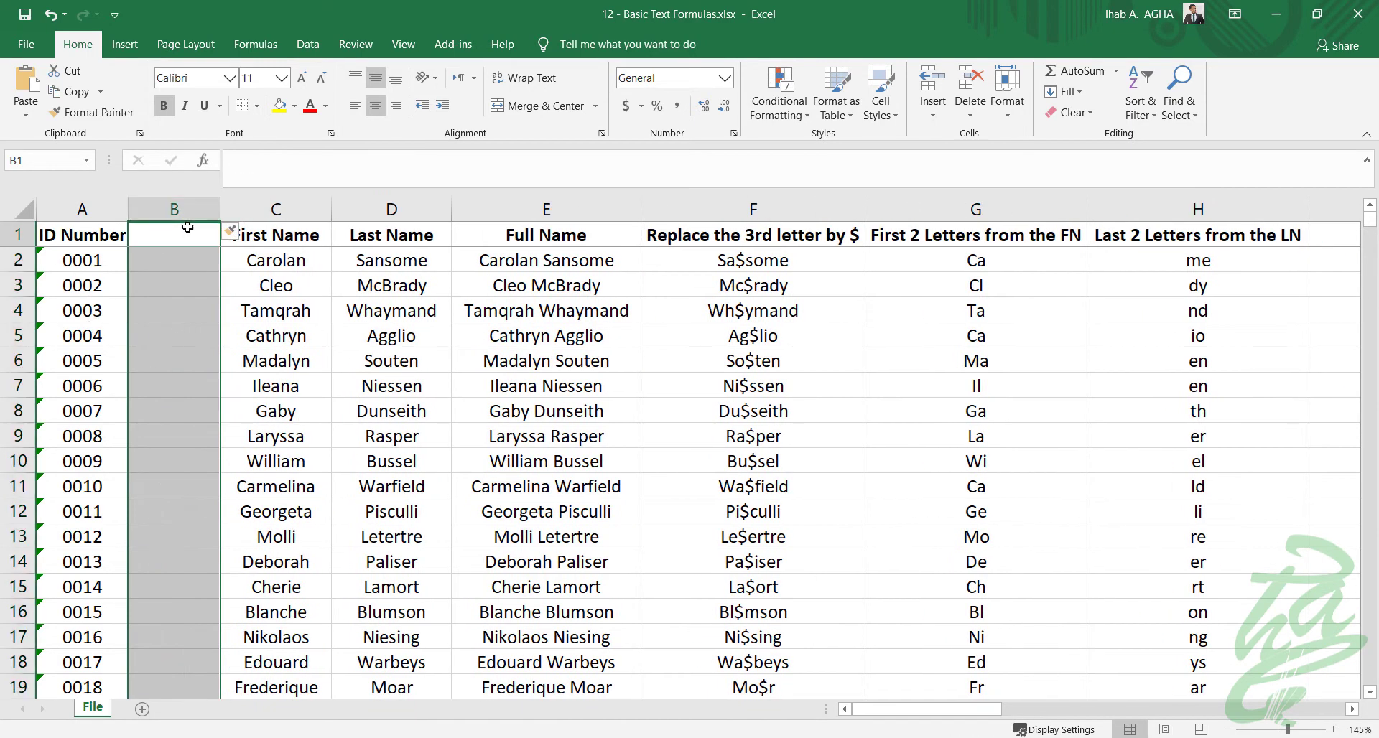
left_click(187, 227)
type("ID")
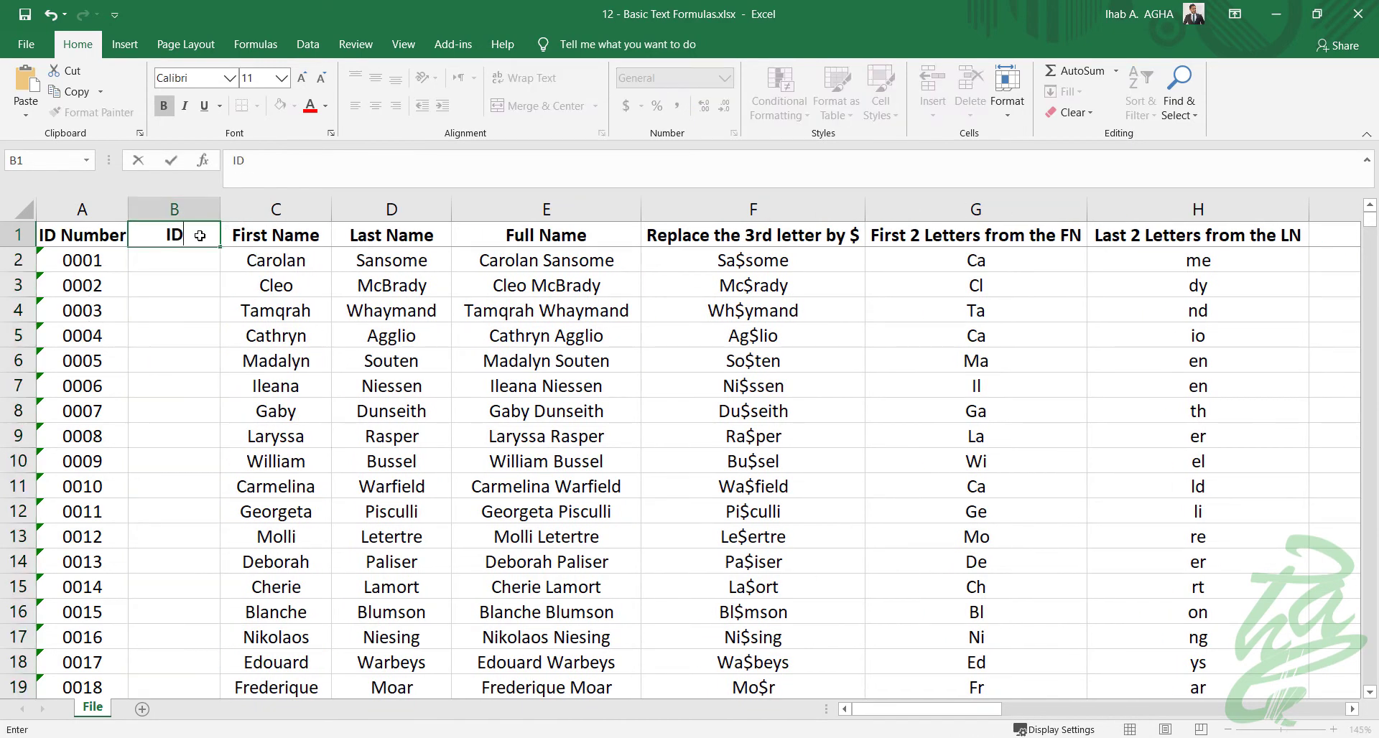
type(" Number a")
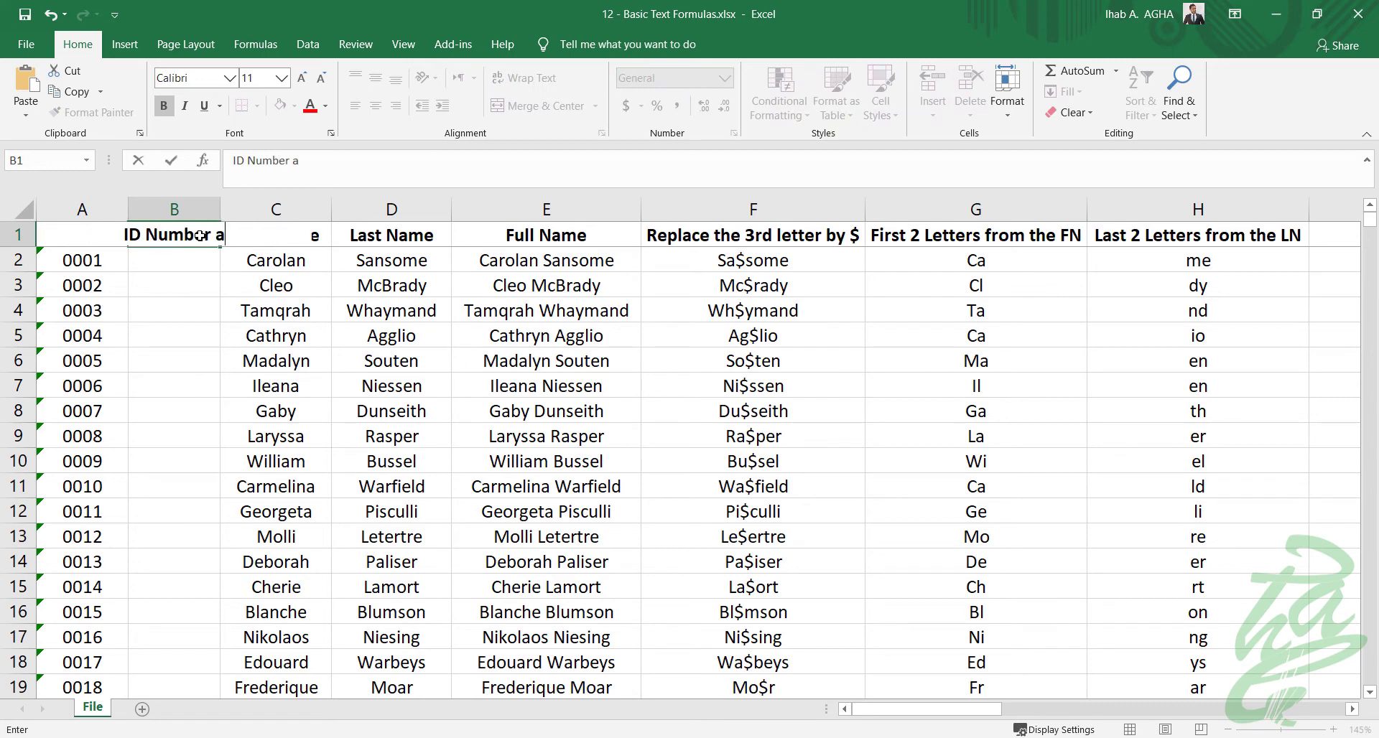
type("s Nu")
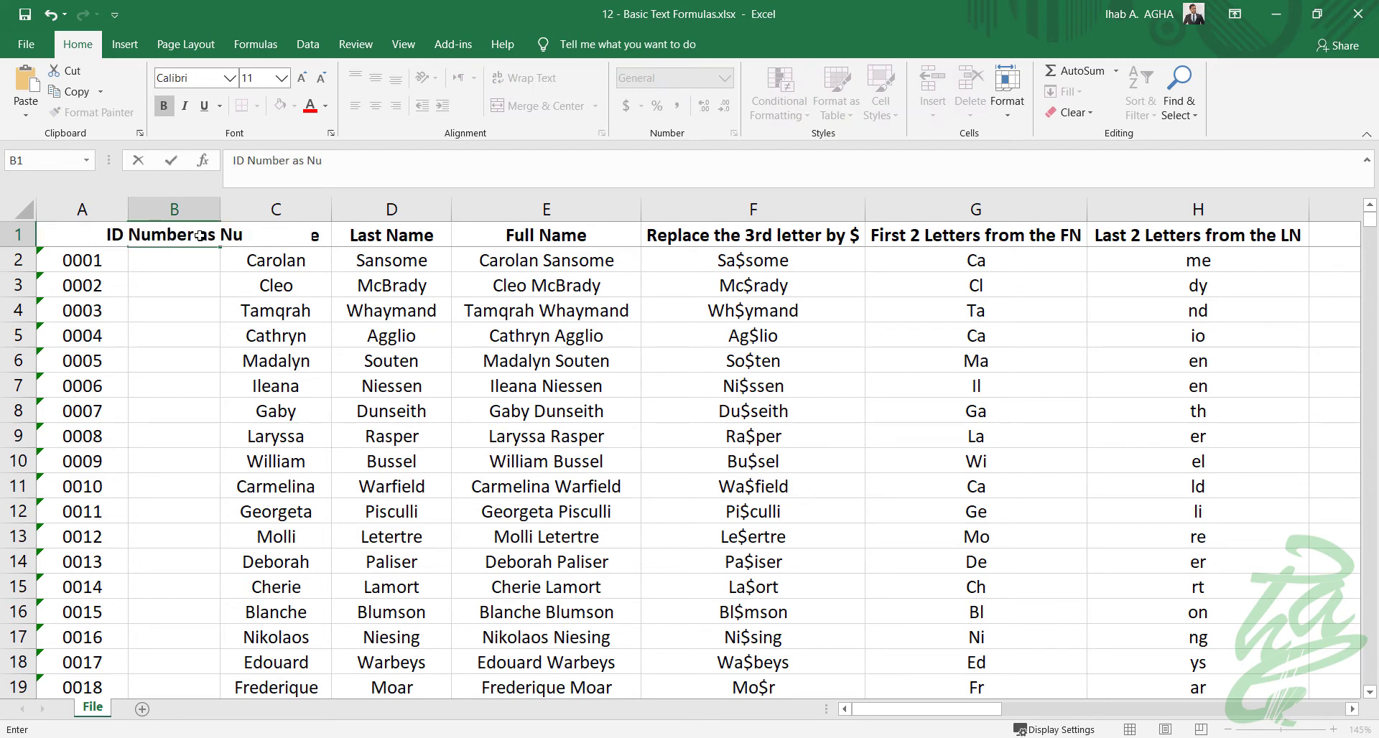
type("mber")
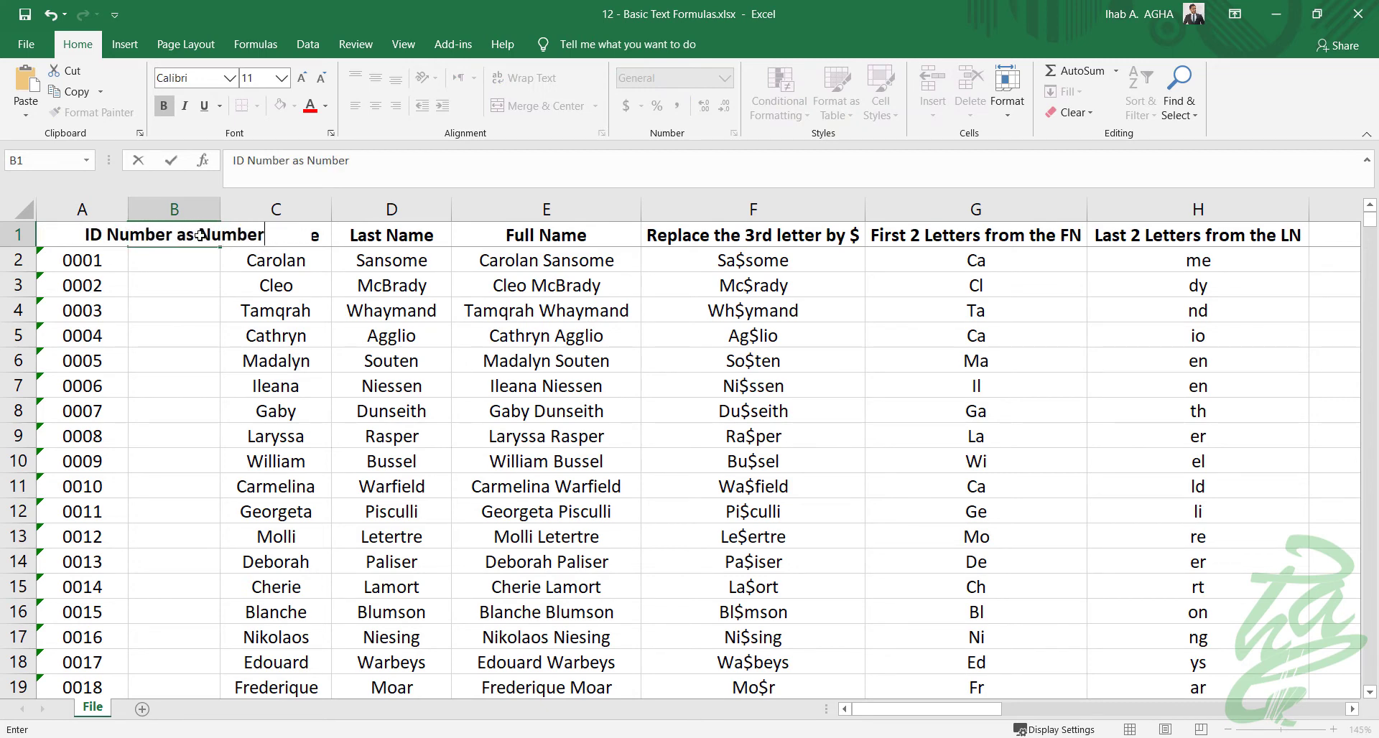
key("Return")
double_click(220, 209)
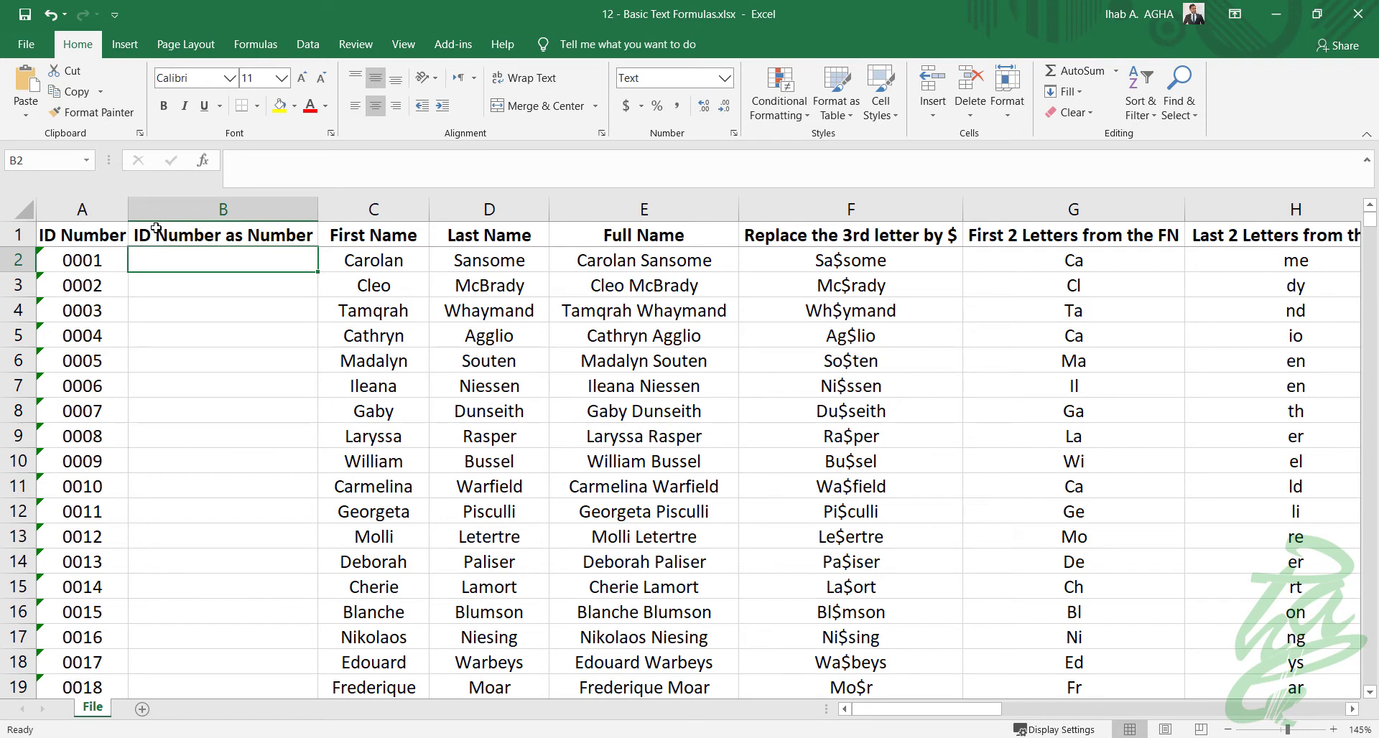
Try to convert the first ID number with the formula =VALUE(A2) in cell B2
type("=va")
key("Tab")
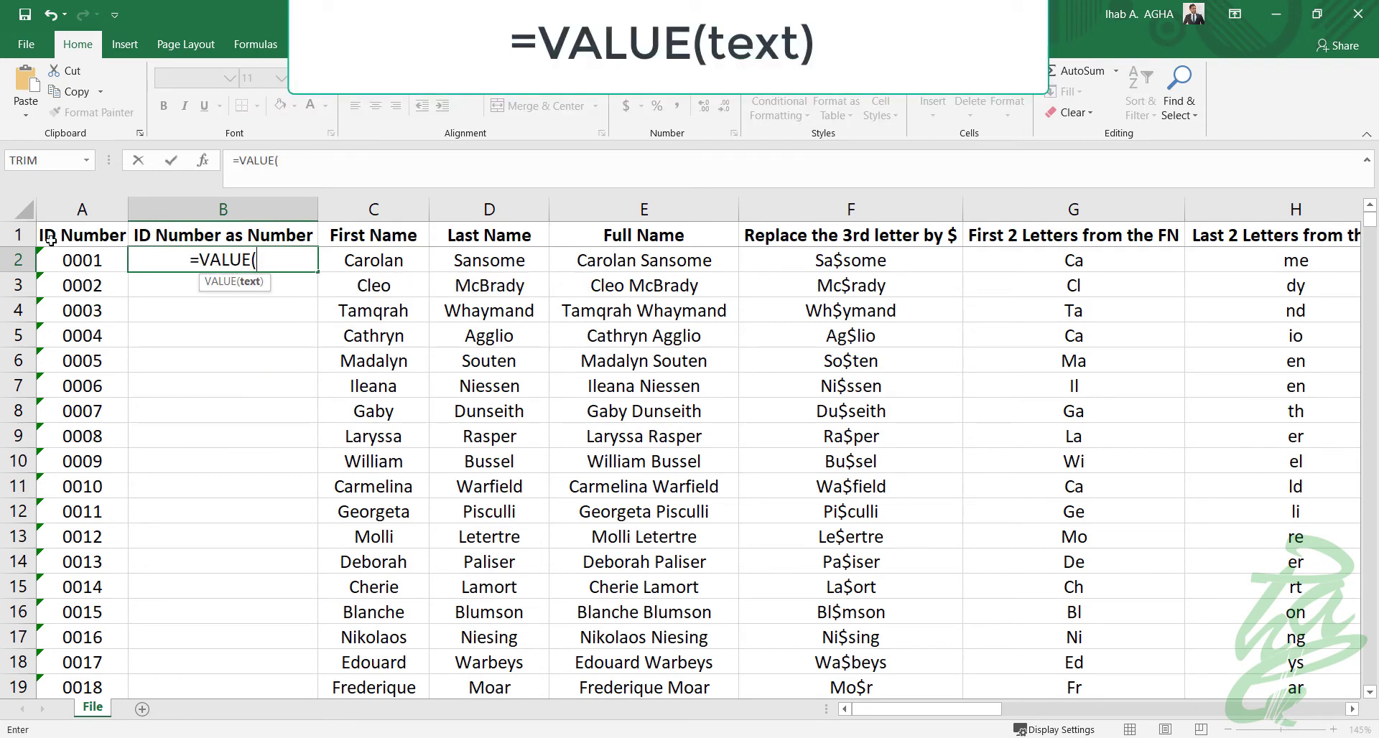
left_click(78, 257)
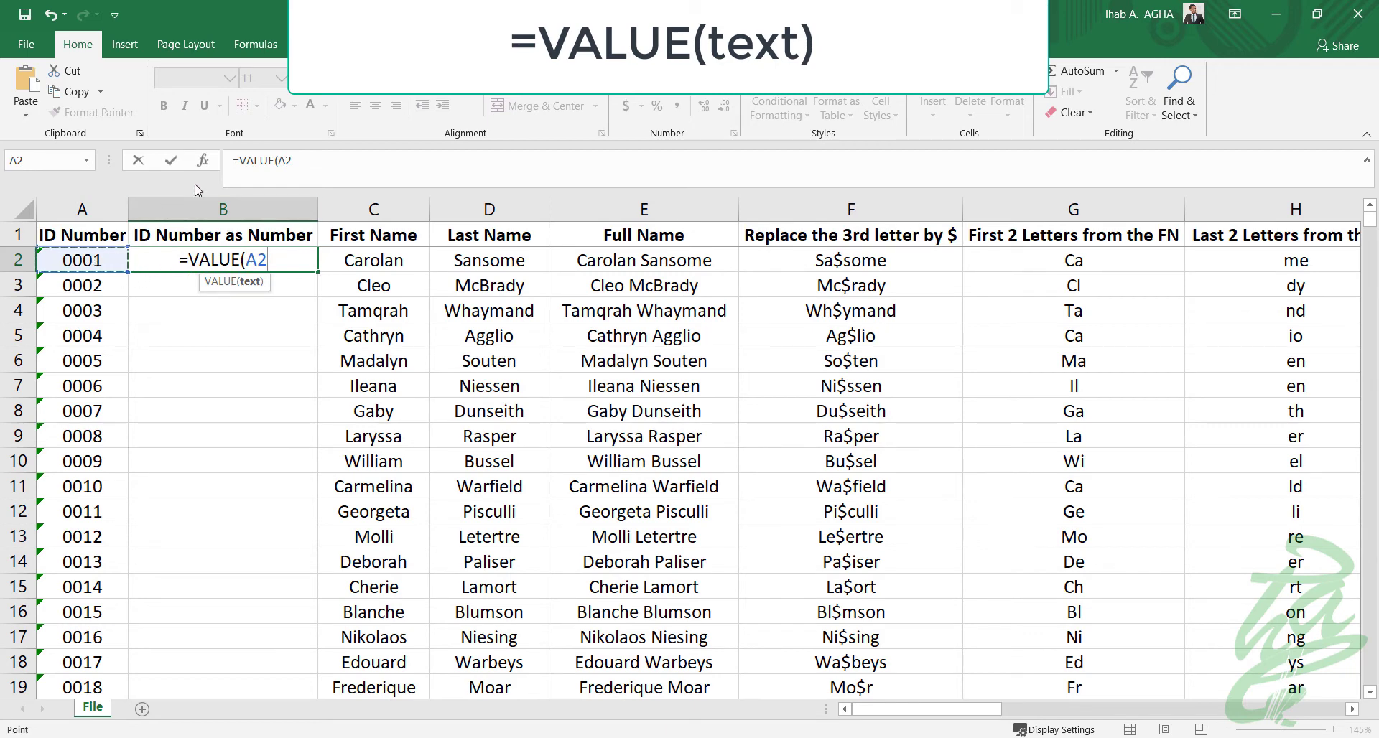
type(")")
key("Return")
left_click(242, 258)
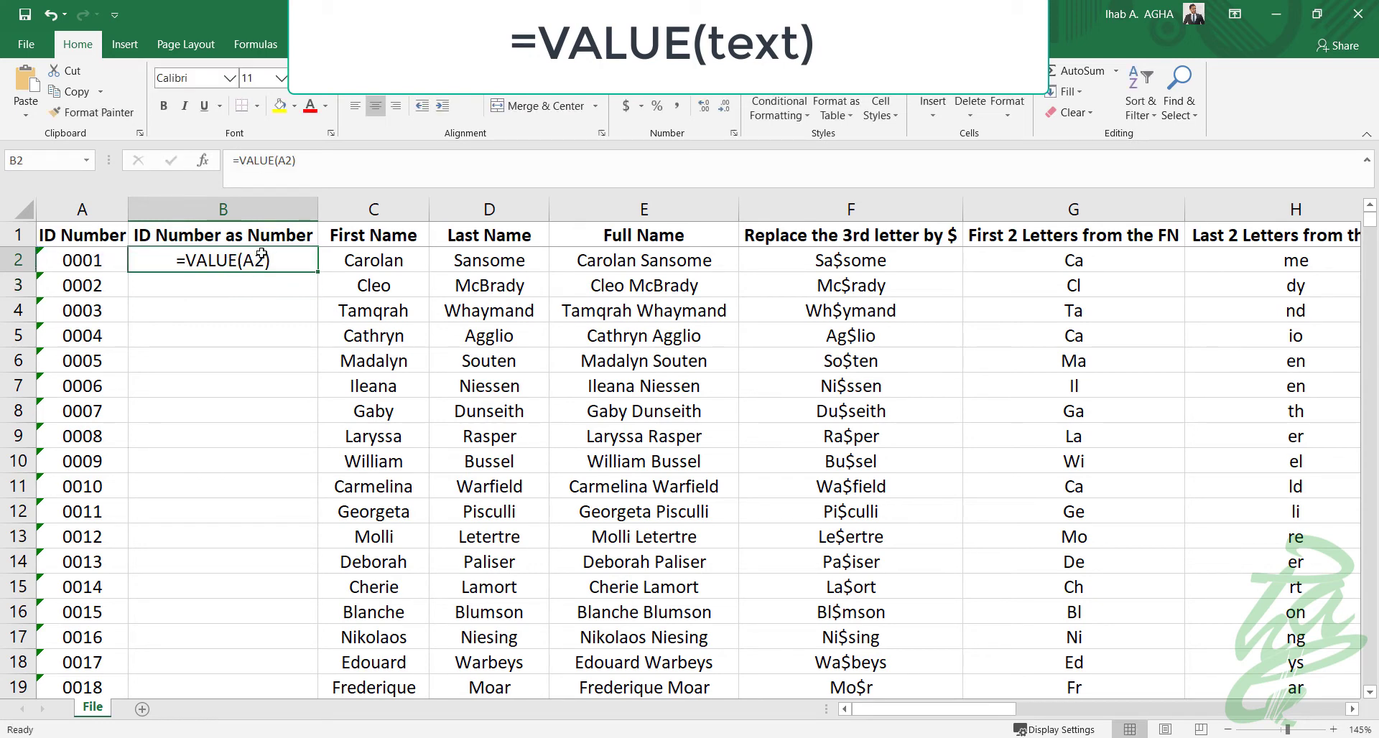
Set the number format of the whole "ID Number as Number" column to General
left_click(229, 209)
right_click(233, 210)
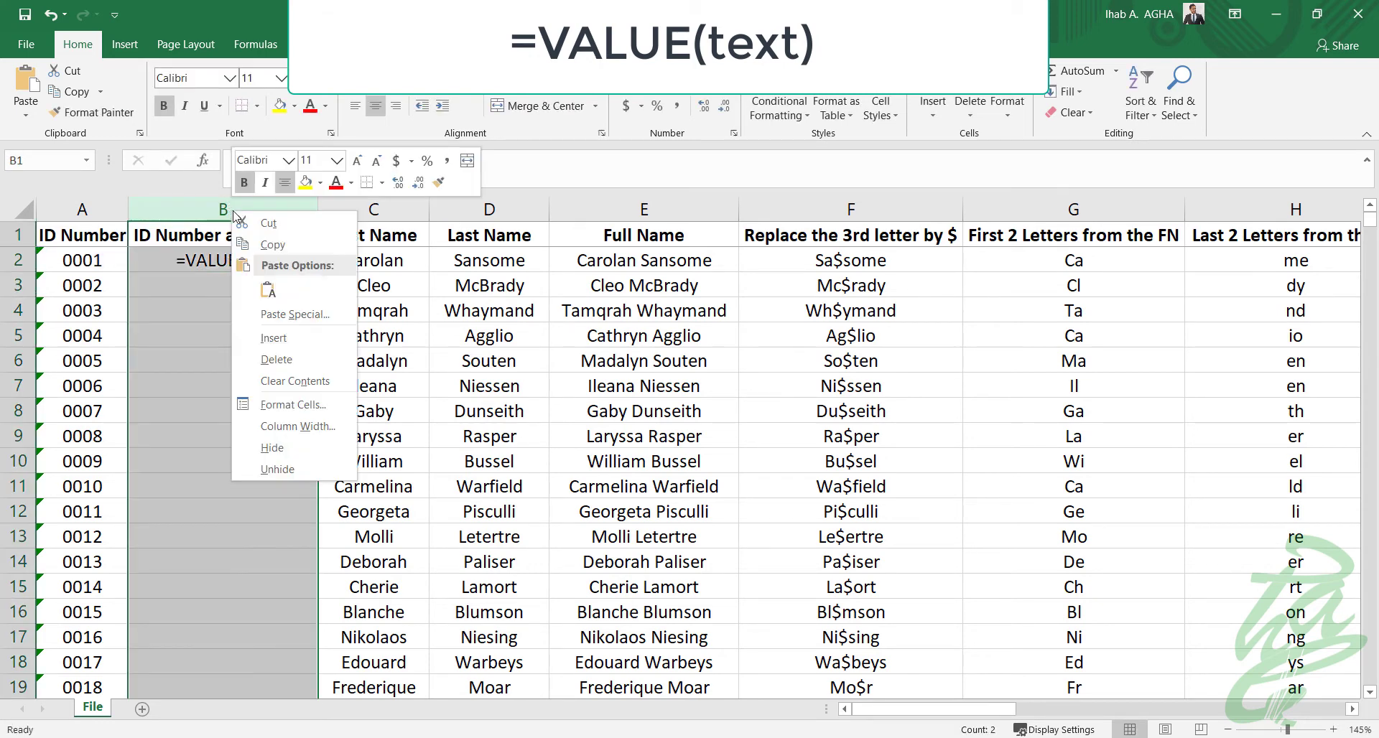
left_click(293, 405)
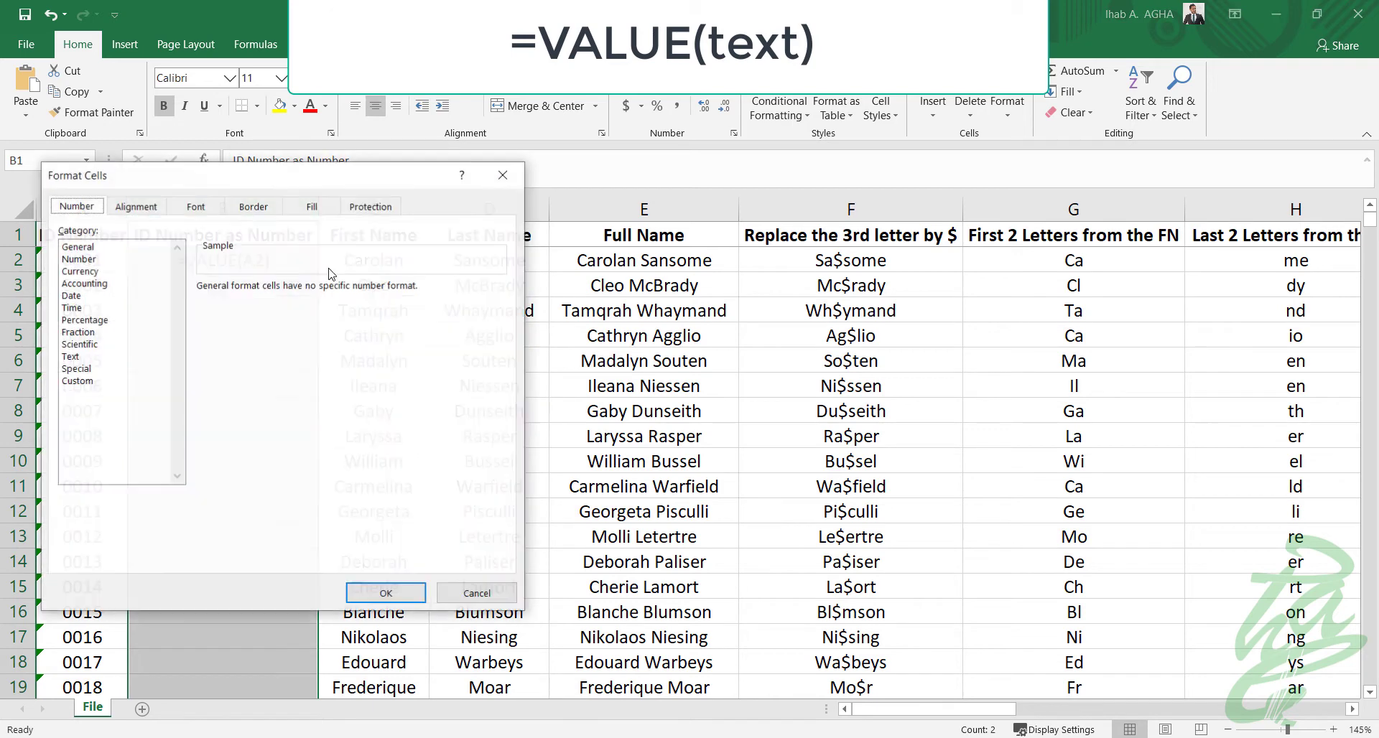
left_click(386, 593)
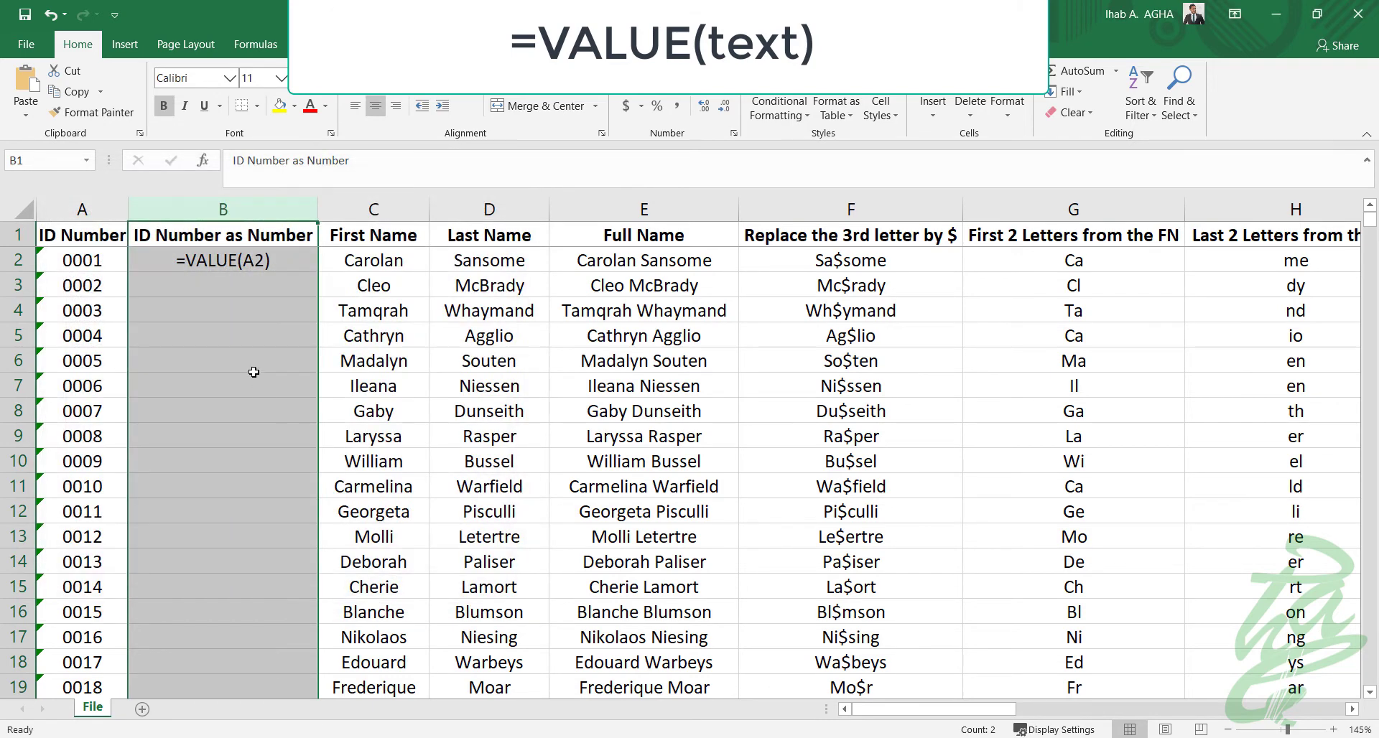
left_click(259, 335)
Re-enter the VALUE formula referencing A2 in cell B2 and fill it down all data rows
left_click(272, 262)
double_click(271, 260)
left_click_drag(271, 260, 130, 269)
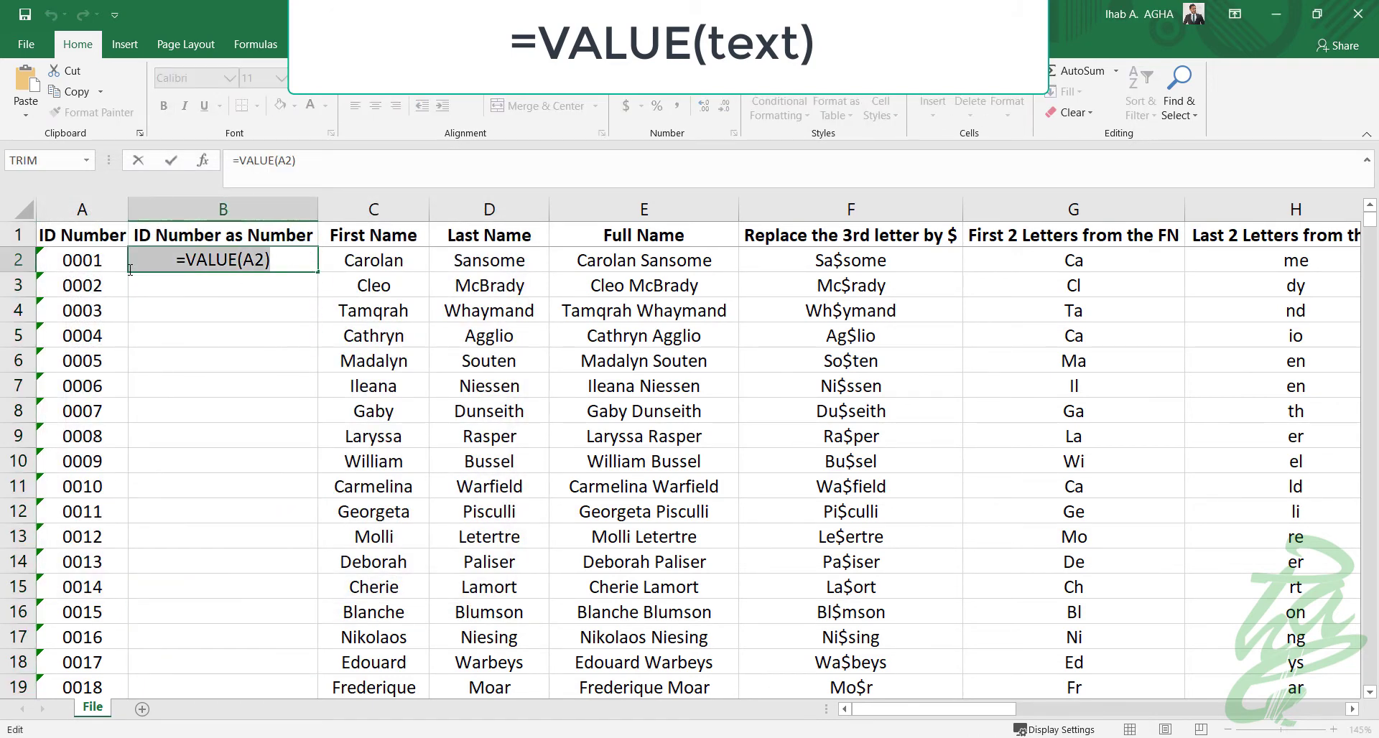
type("=Val")
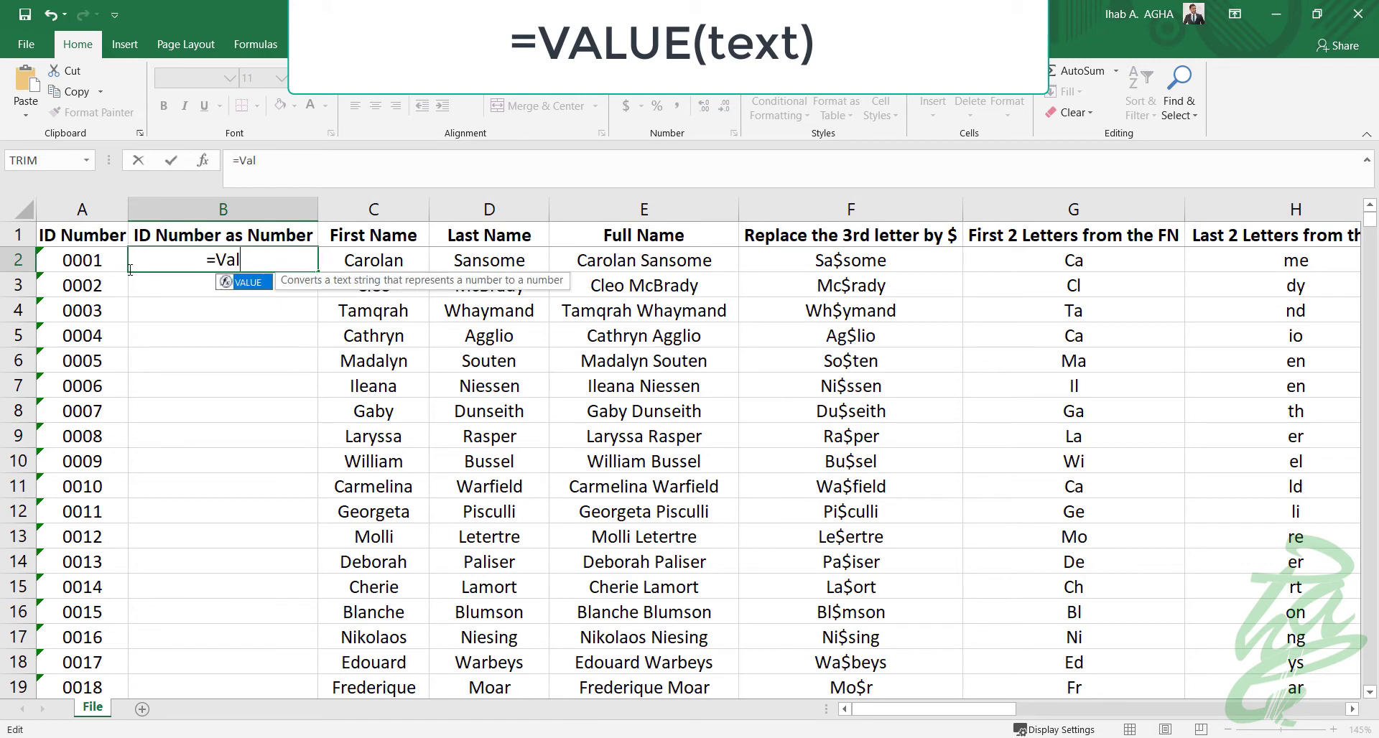
type("ue(")
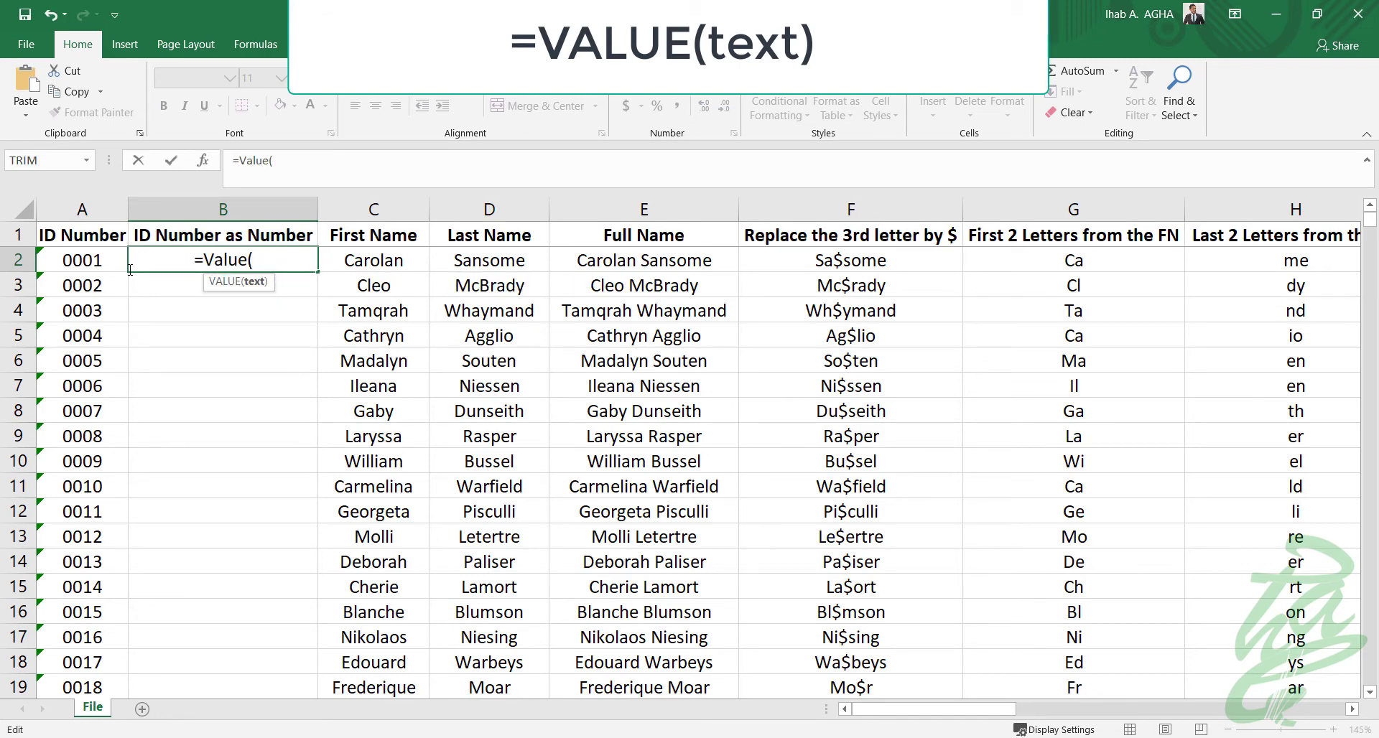
type("A2")
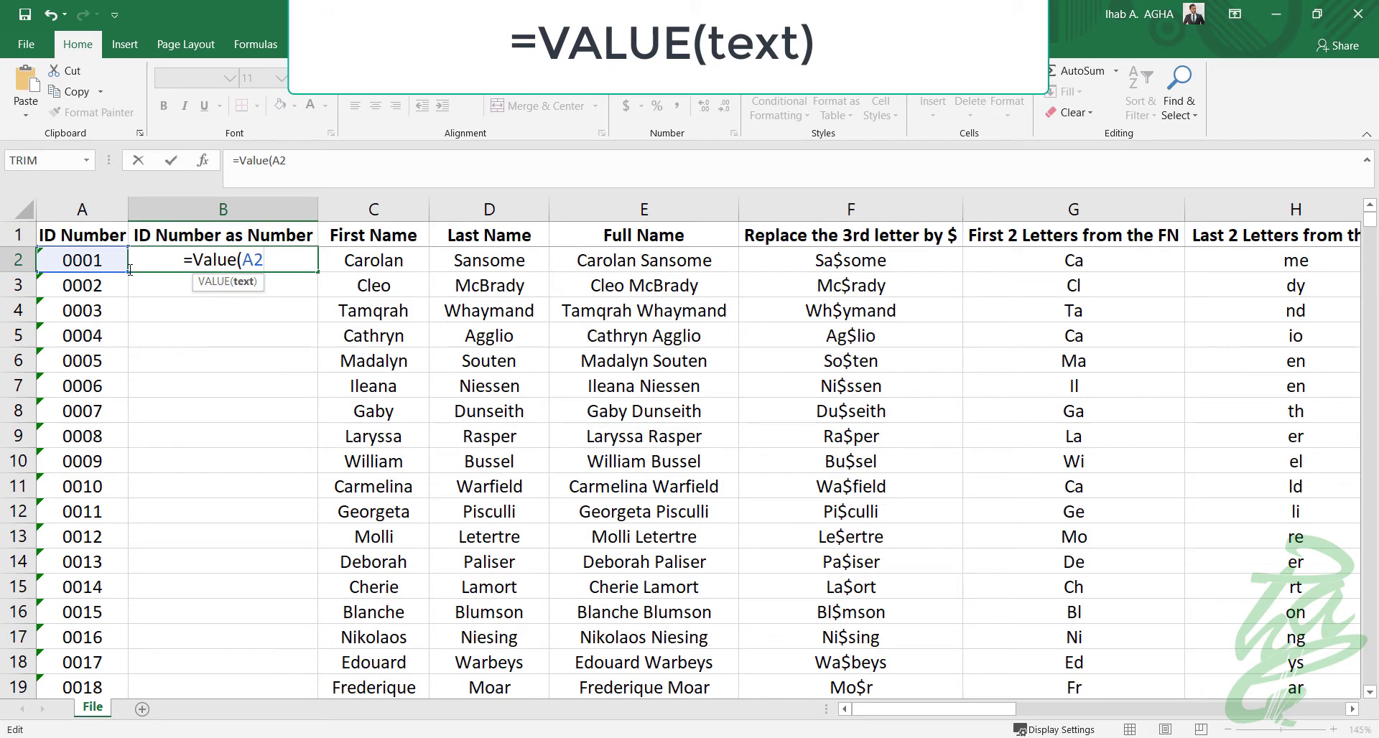
key("Return")
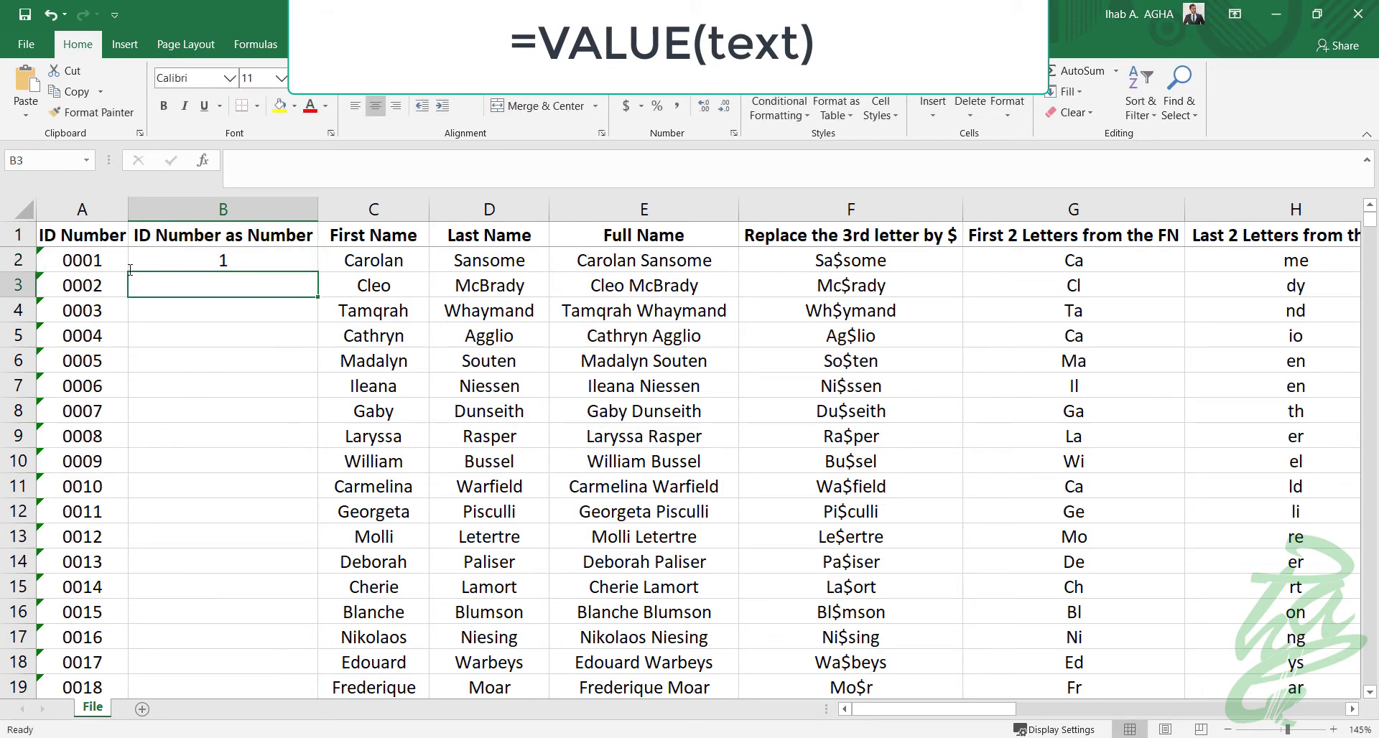
left_click(166, 254)
double_click(318, 272)
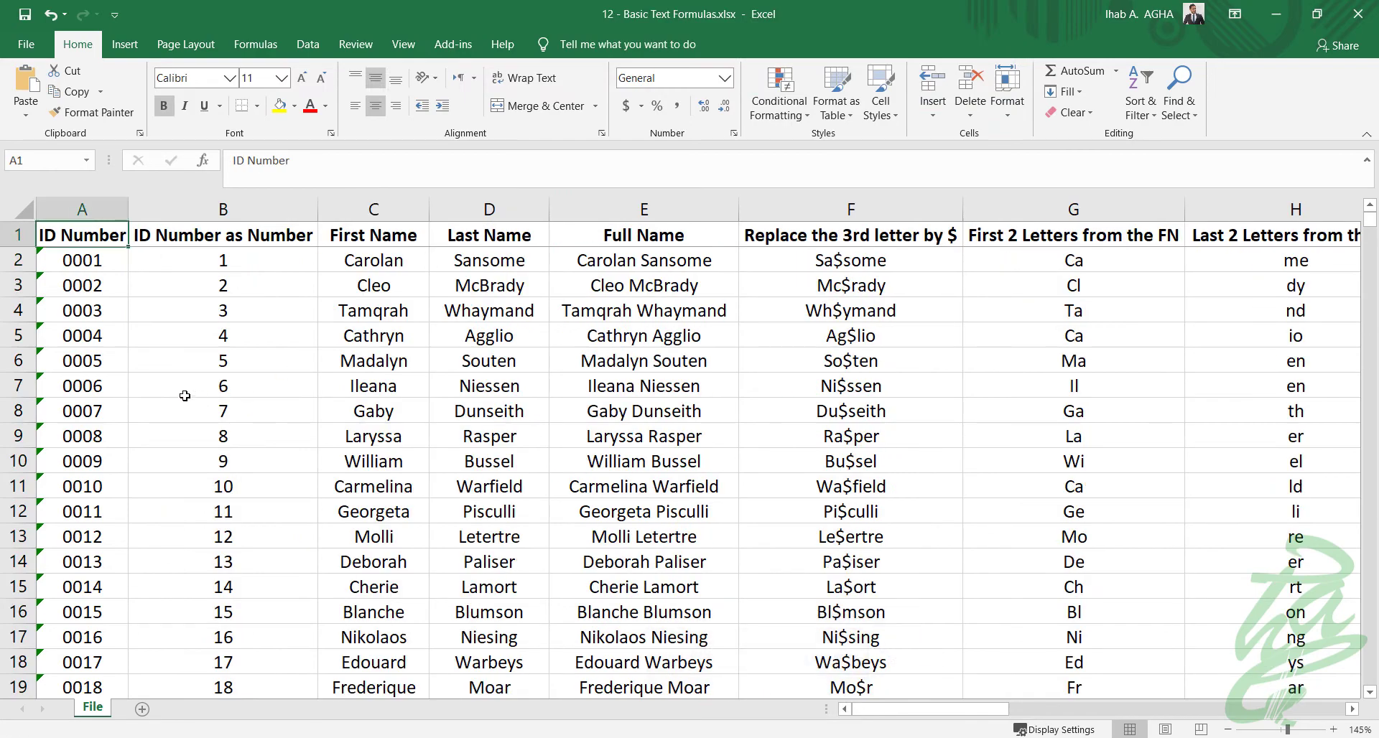
Insert a new column before the "Length of the Email" column and head it "Text With Format"
left_click_drag(933, 709, 1110, 701)
left_click(840, 209)
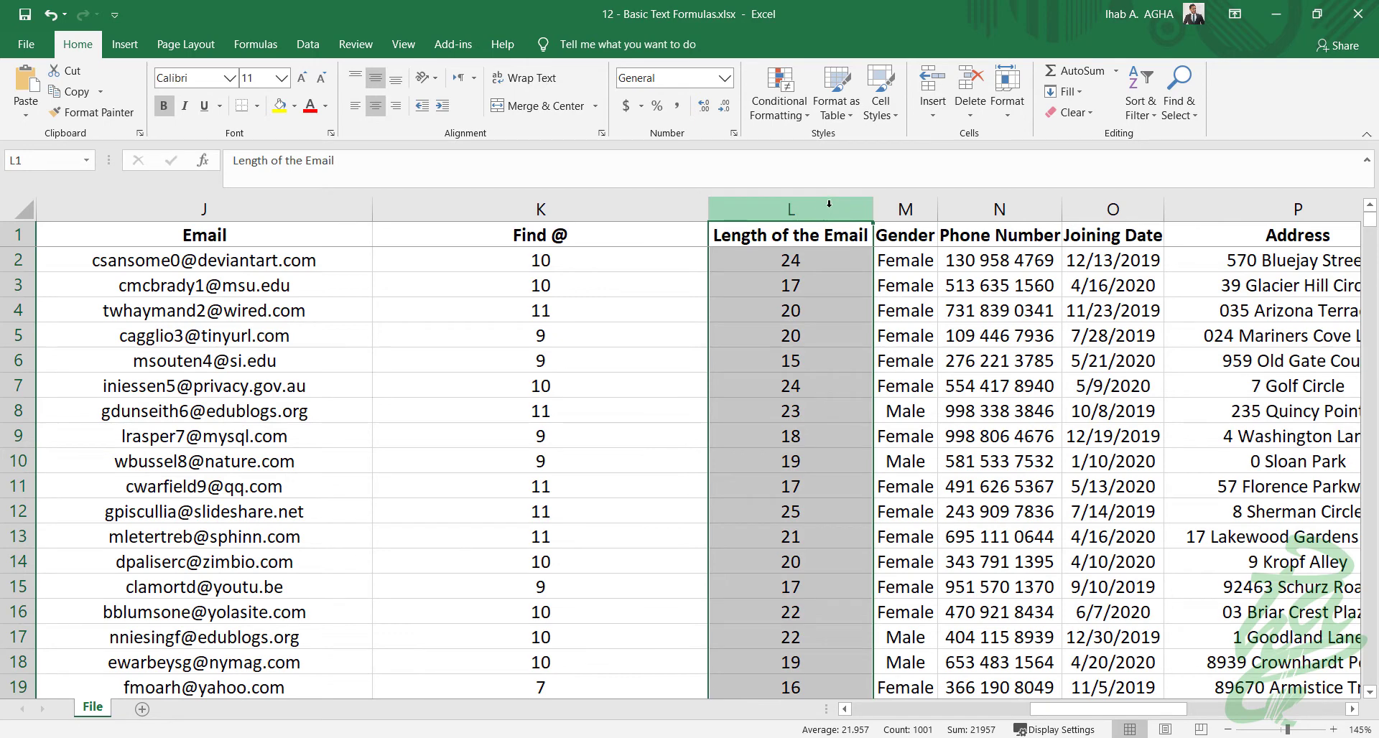
right_click(829, 204)
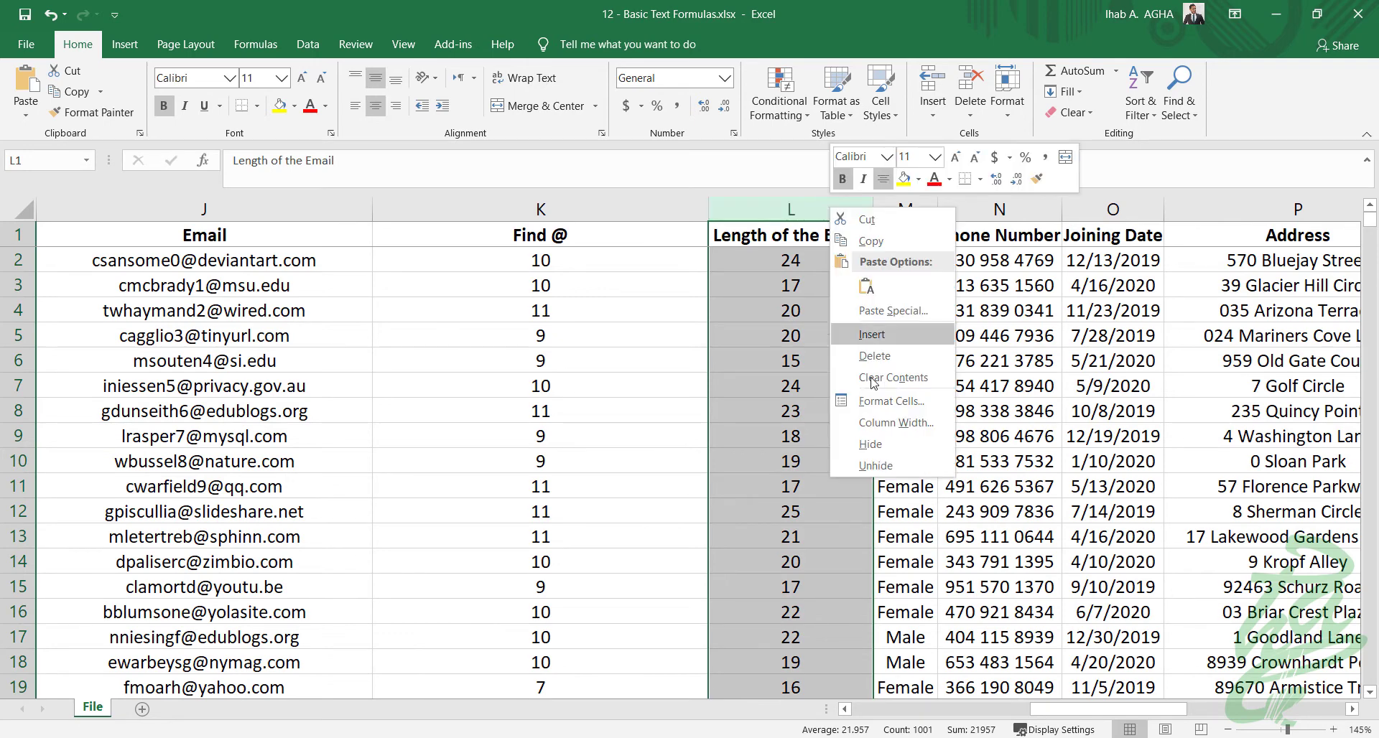
left_click(865, 335)
left_click(811, 257)
left_click(824, 229)
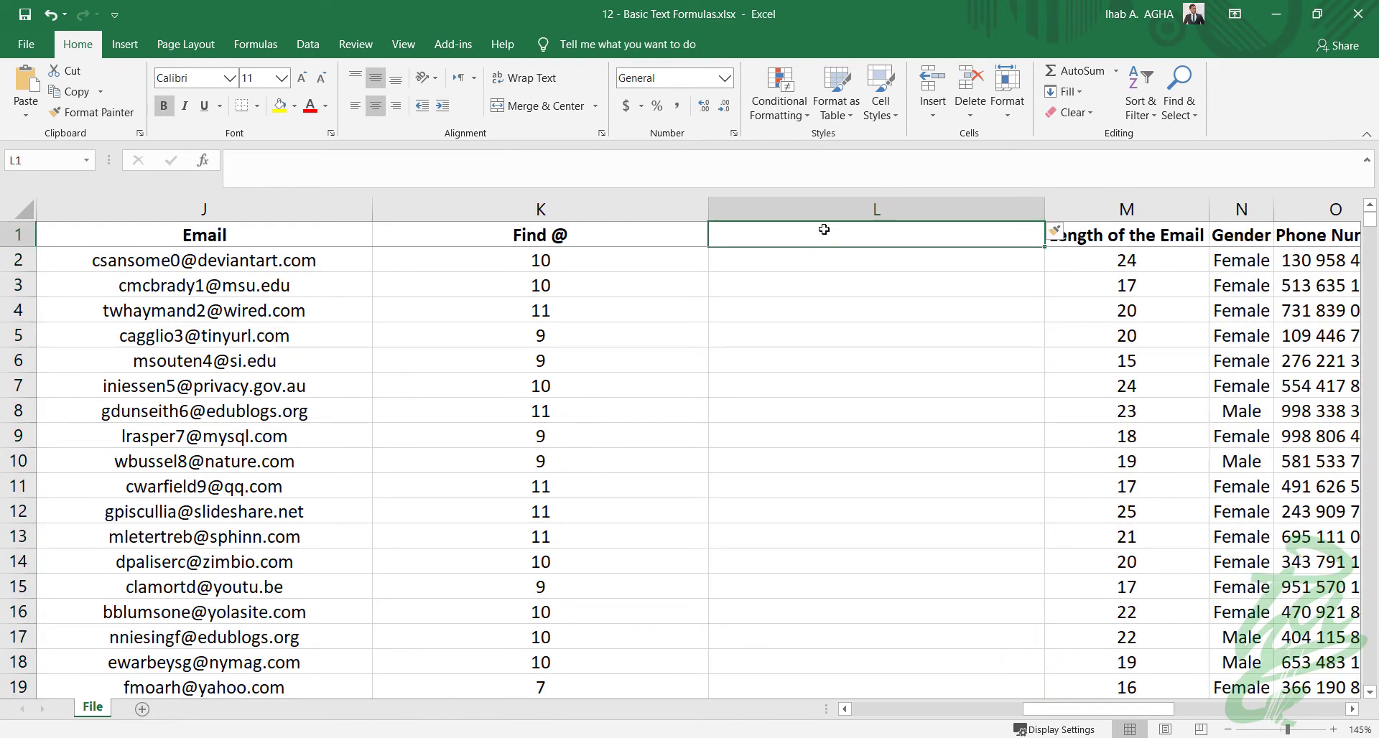
type("Text W")
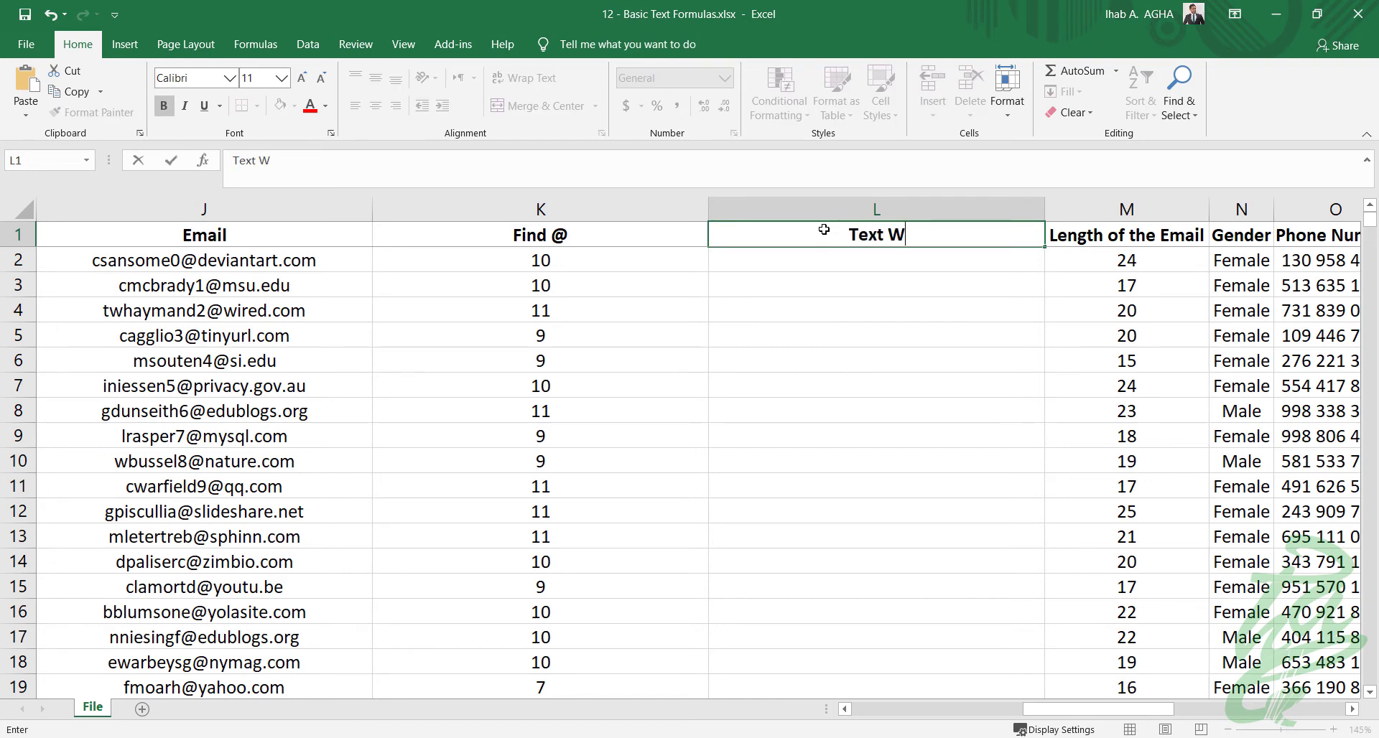
type("ith F")
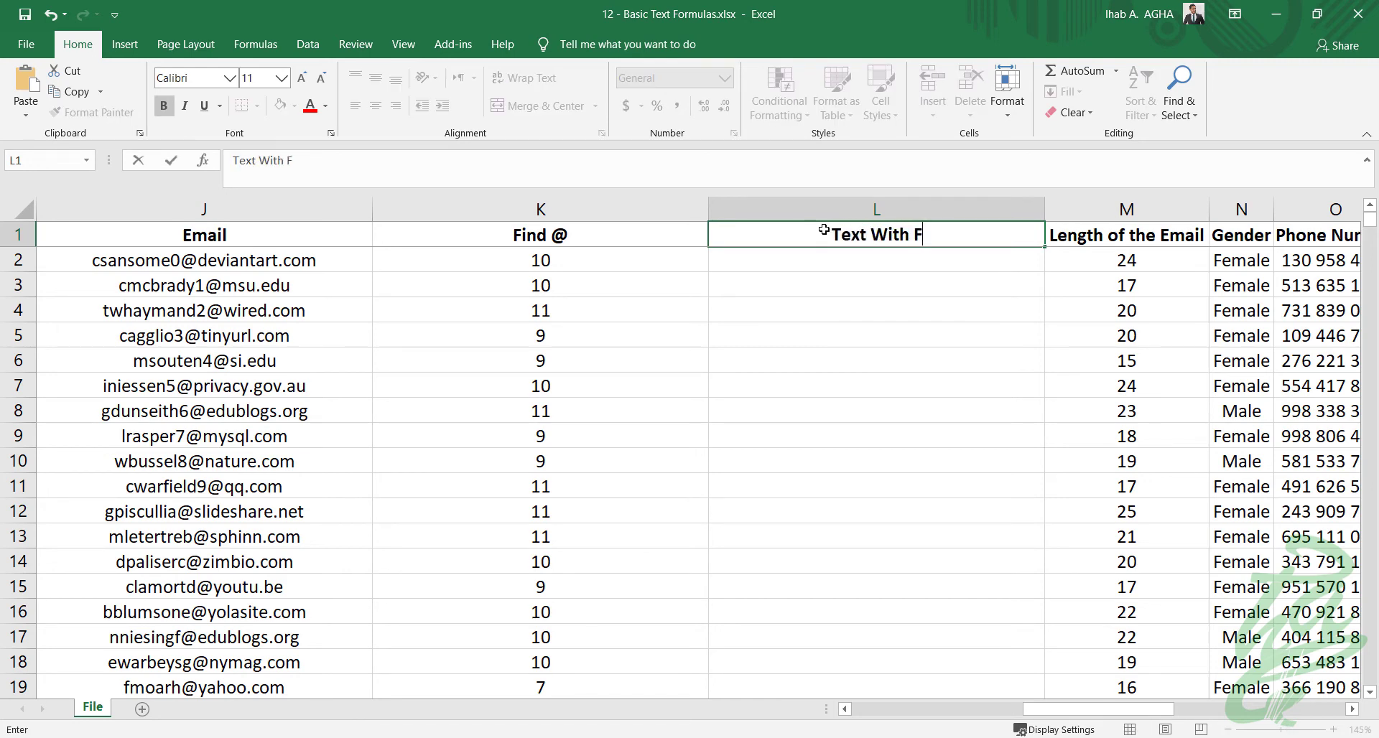
type("ormat")
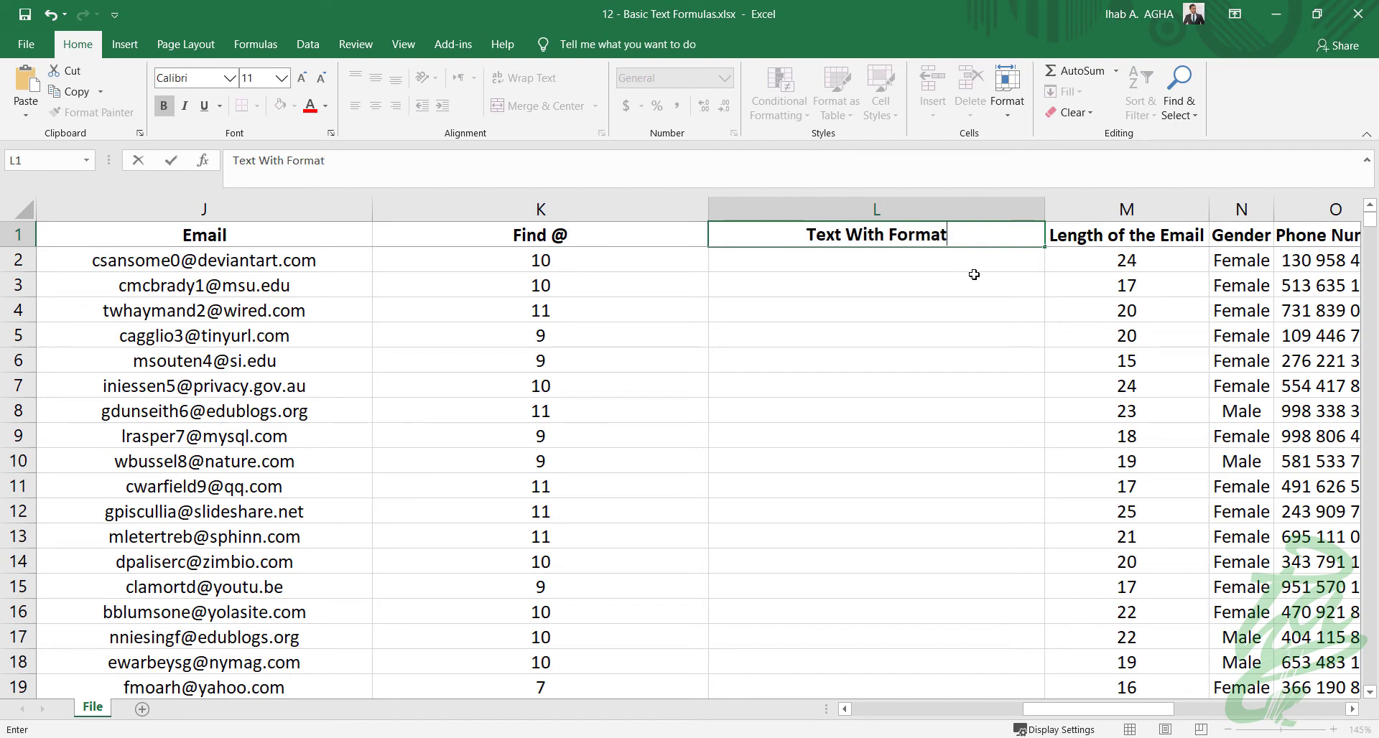
Enter the formula =TEXT(M2,"#%") in cell L2 to show the email length as a percentage
left_click(925, 257)
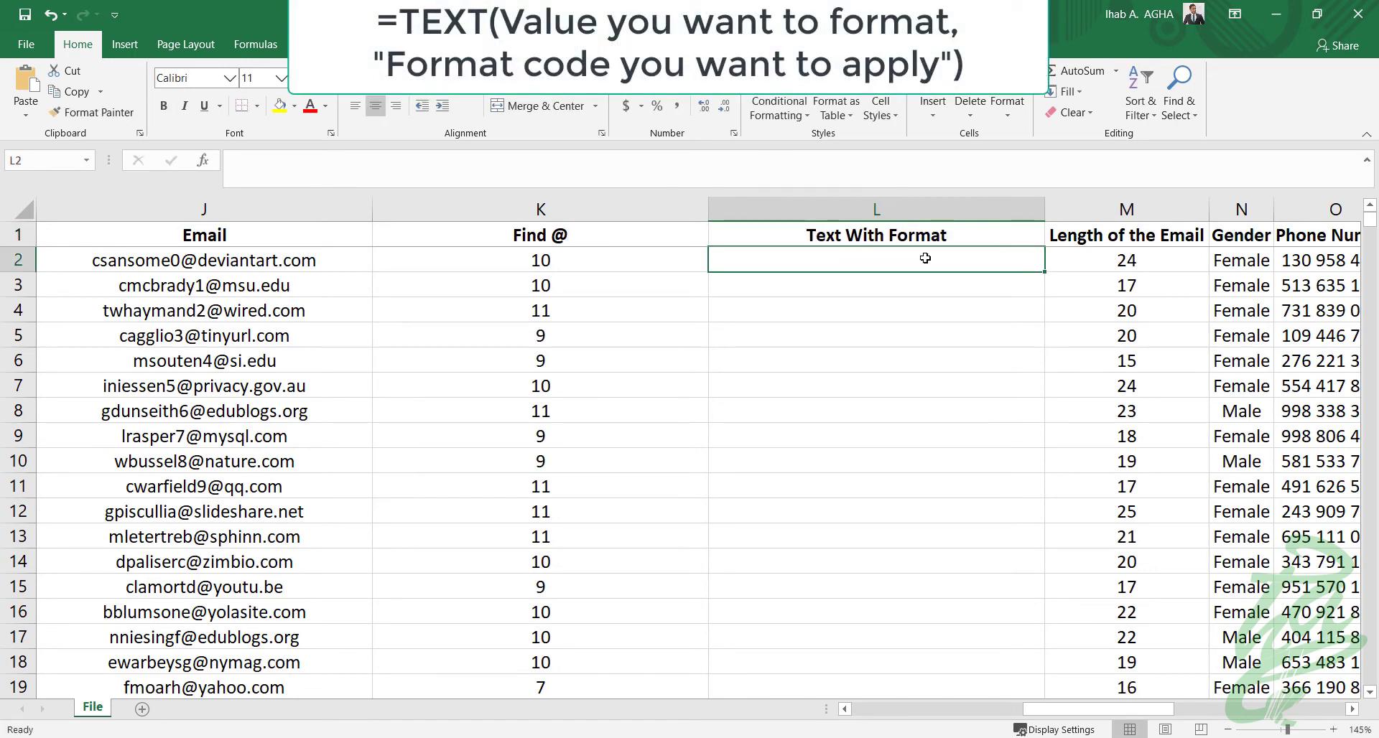
type("=TEXT")
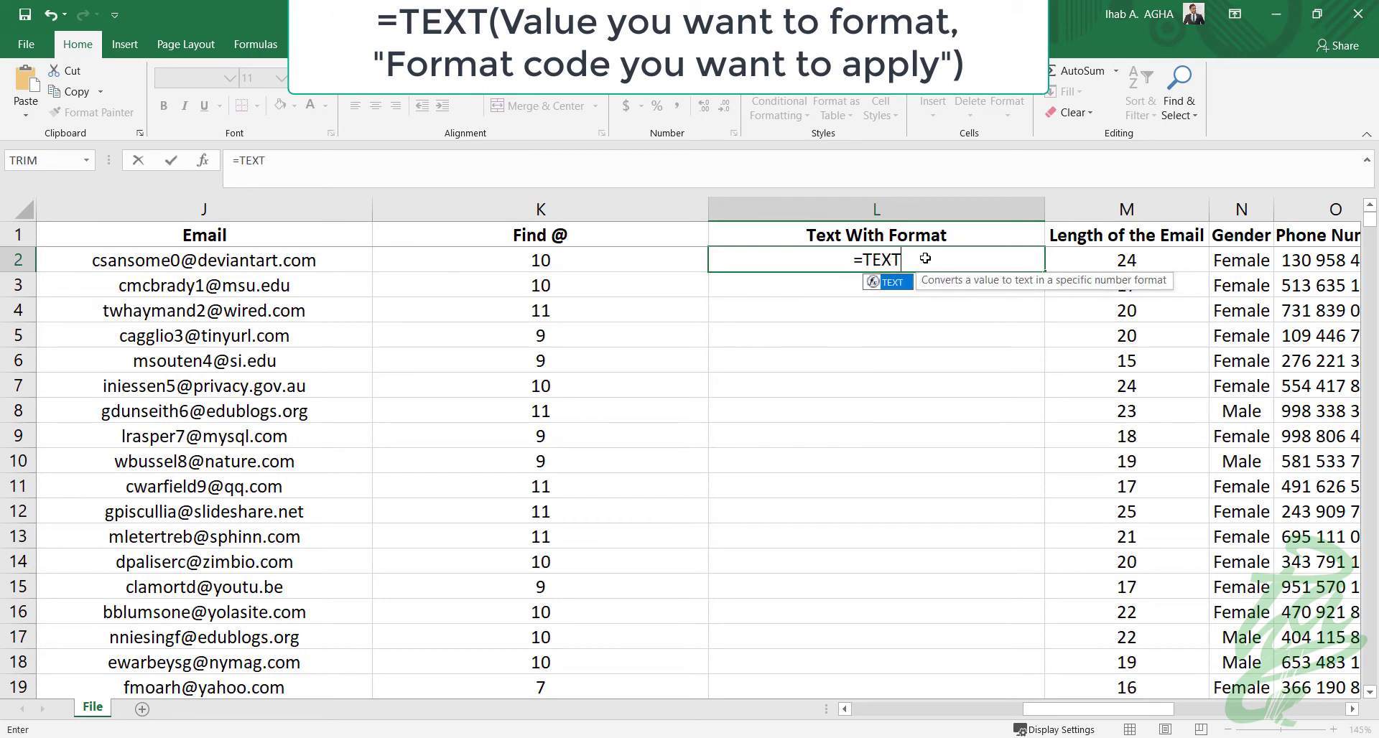
type("(")
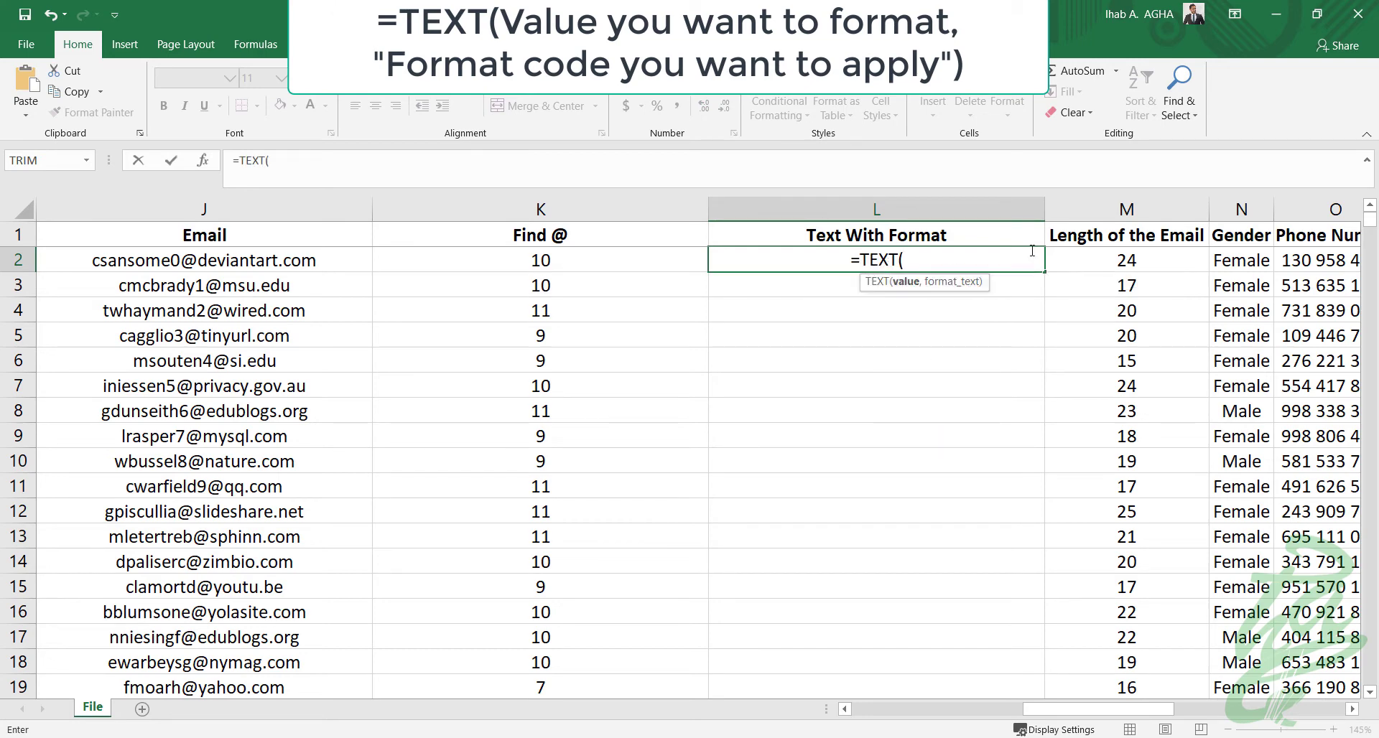
left_click(1129, 260)
type(",")
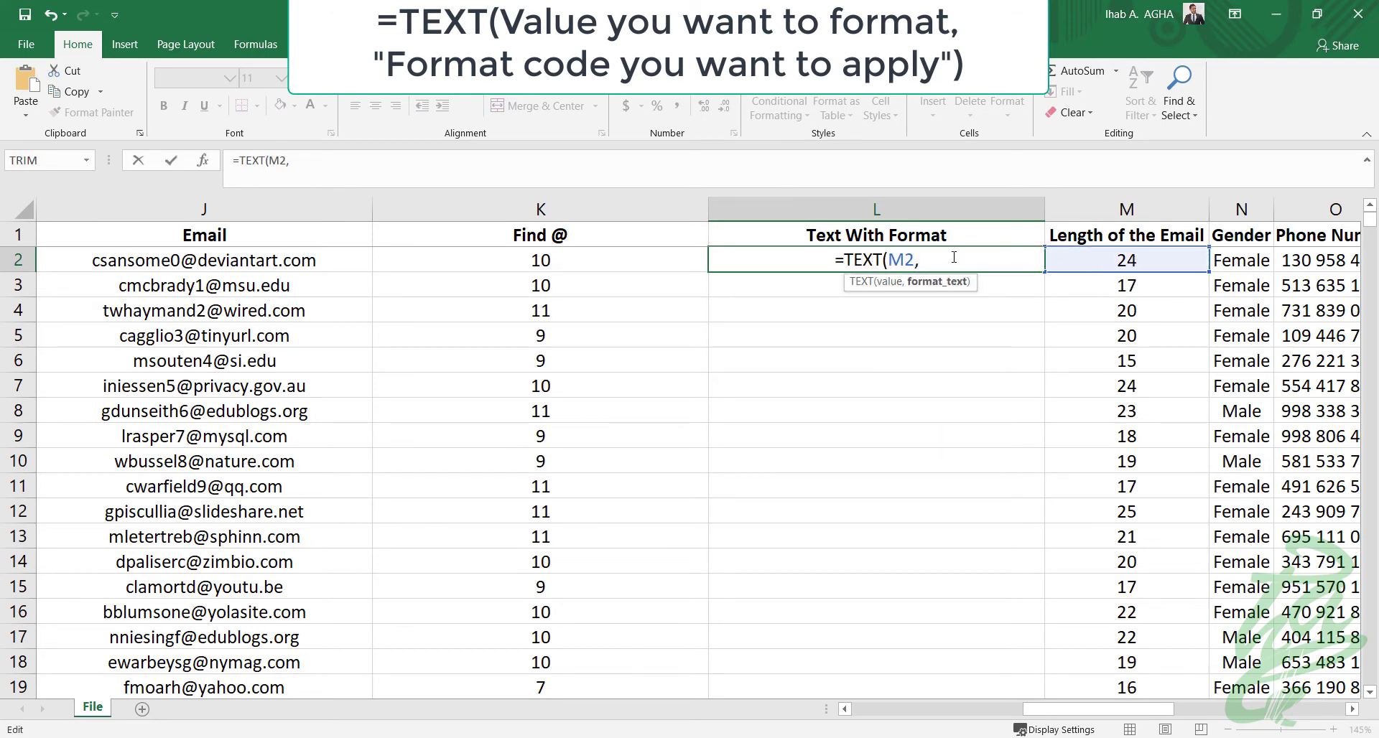
type("\"")
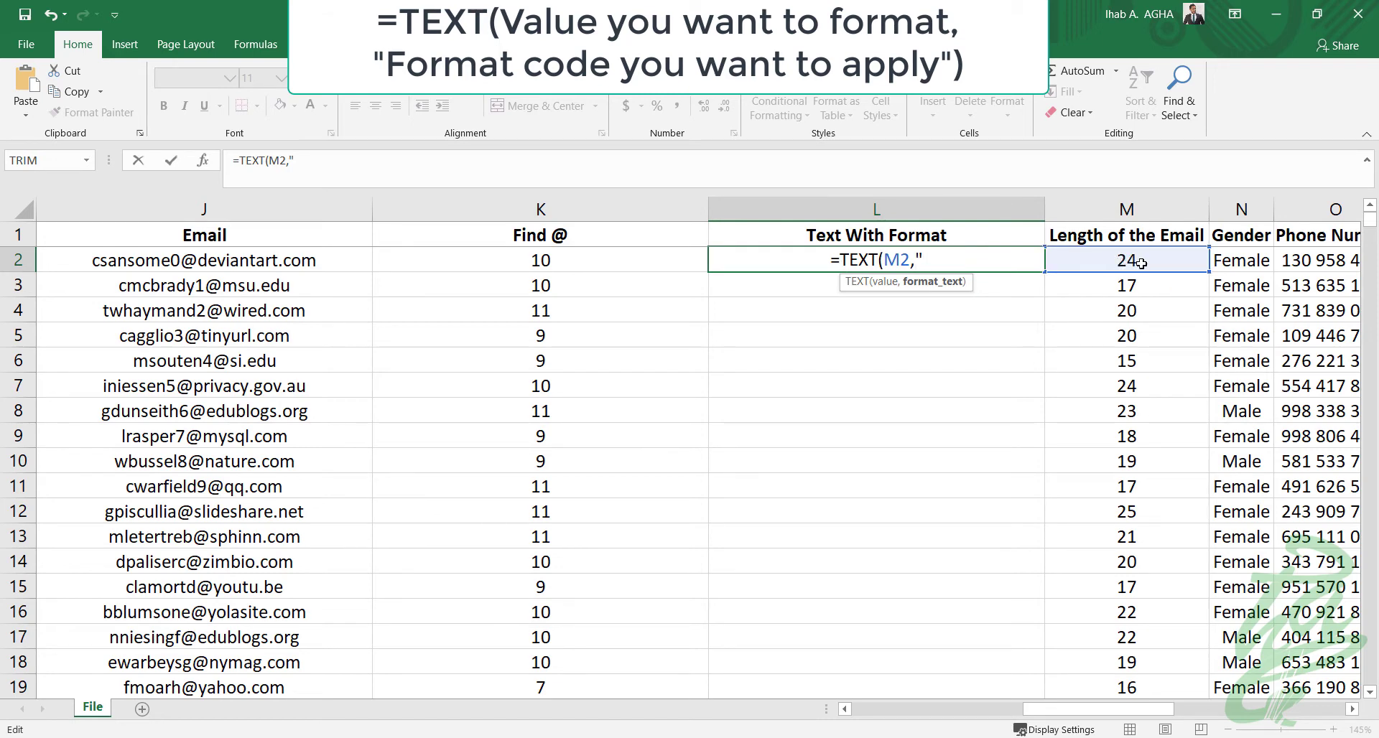
type("#")
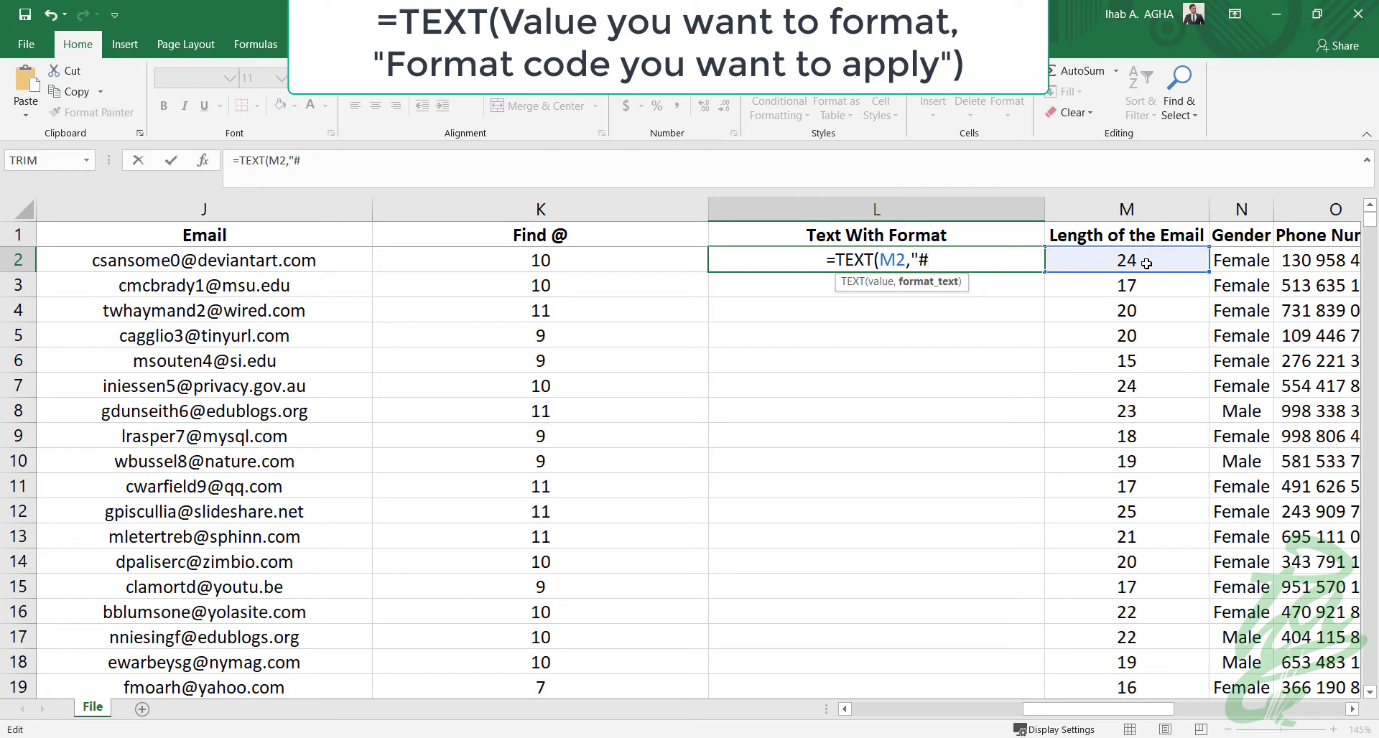
type("%")
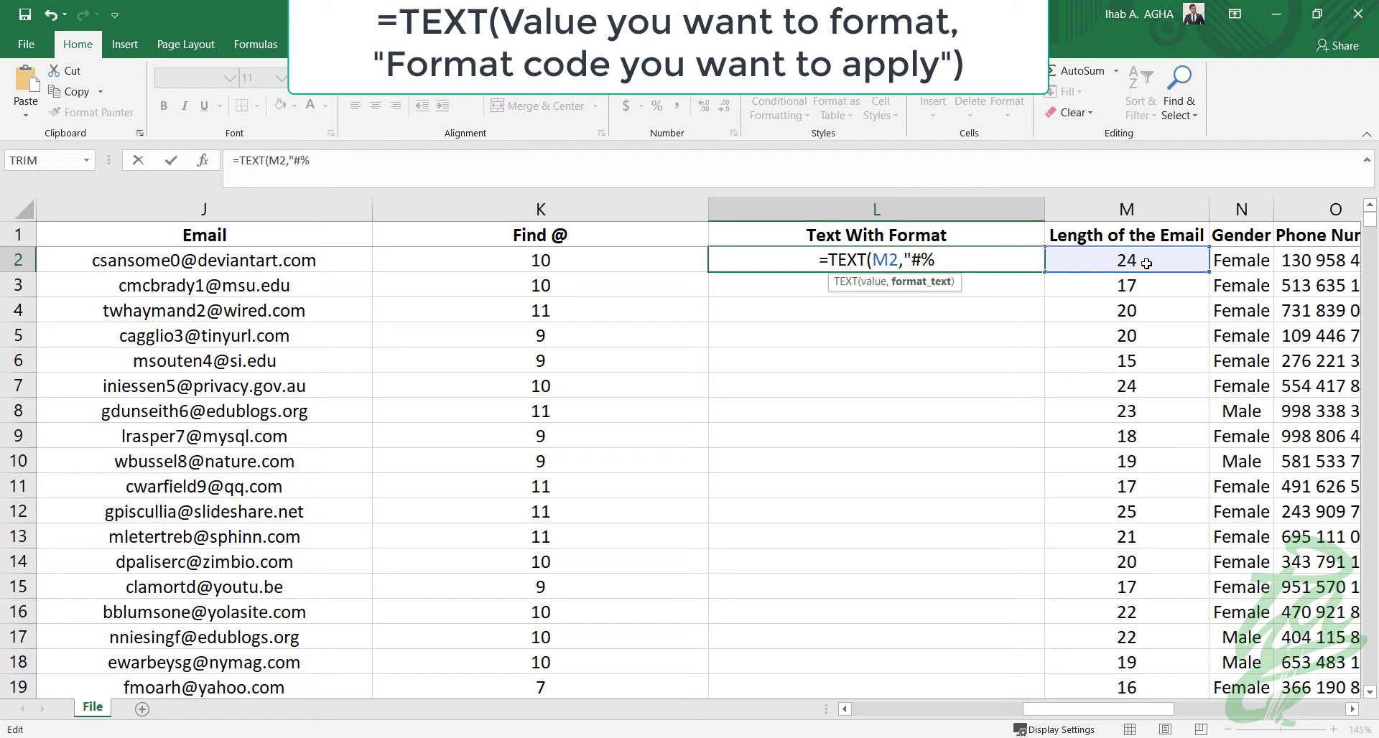
type("\")")
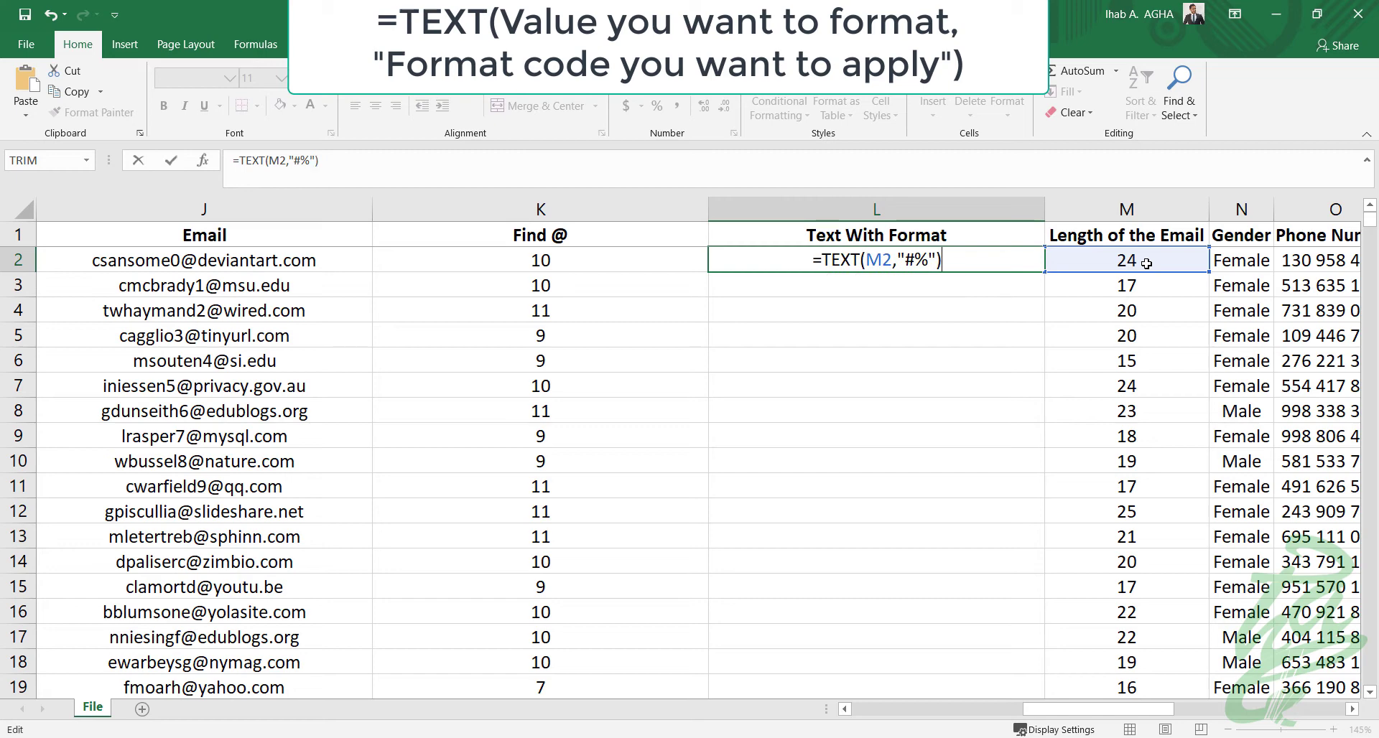
key("Return")
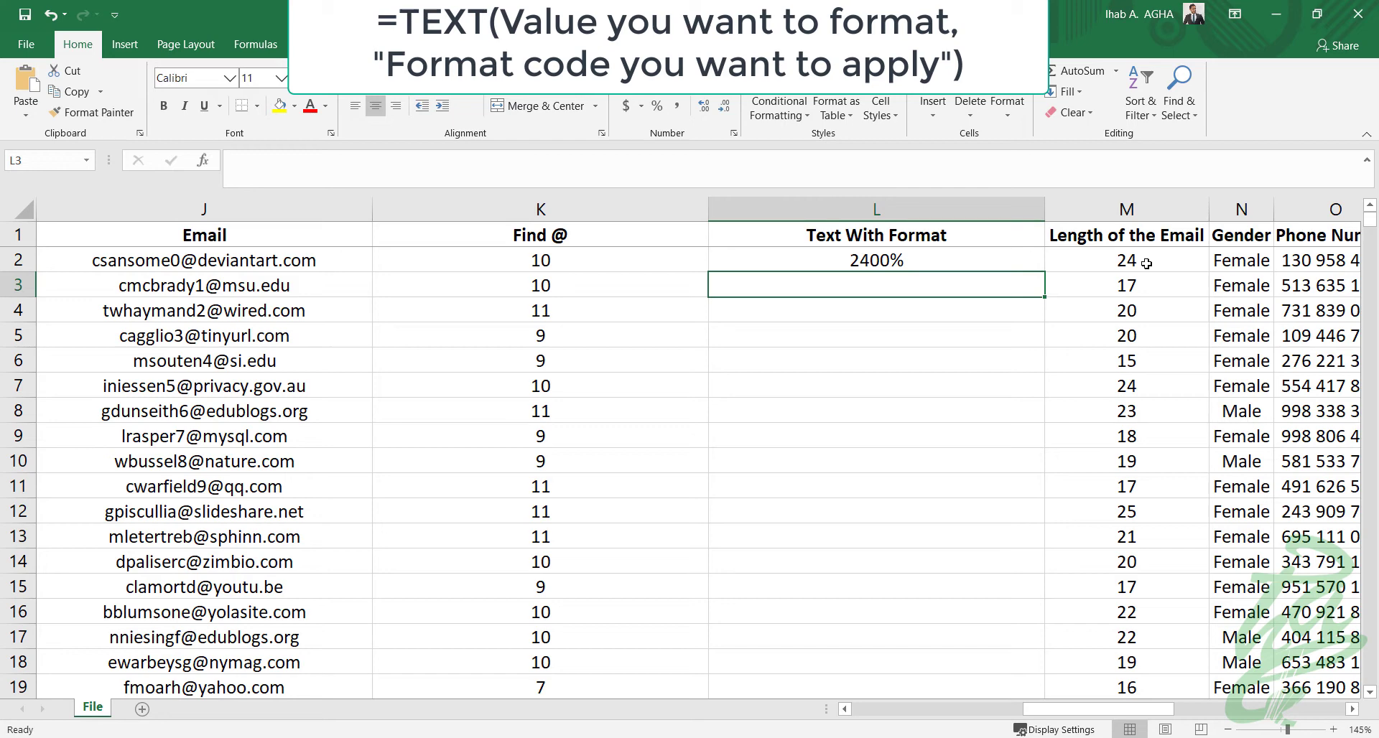
Change the format code in L2's TEXT formula to "#0.0" and fill the formula down all data rows
double_click(926, 260)
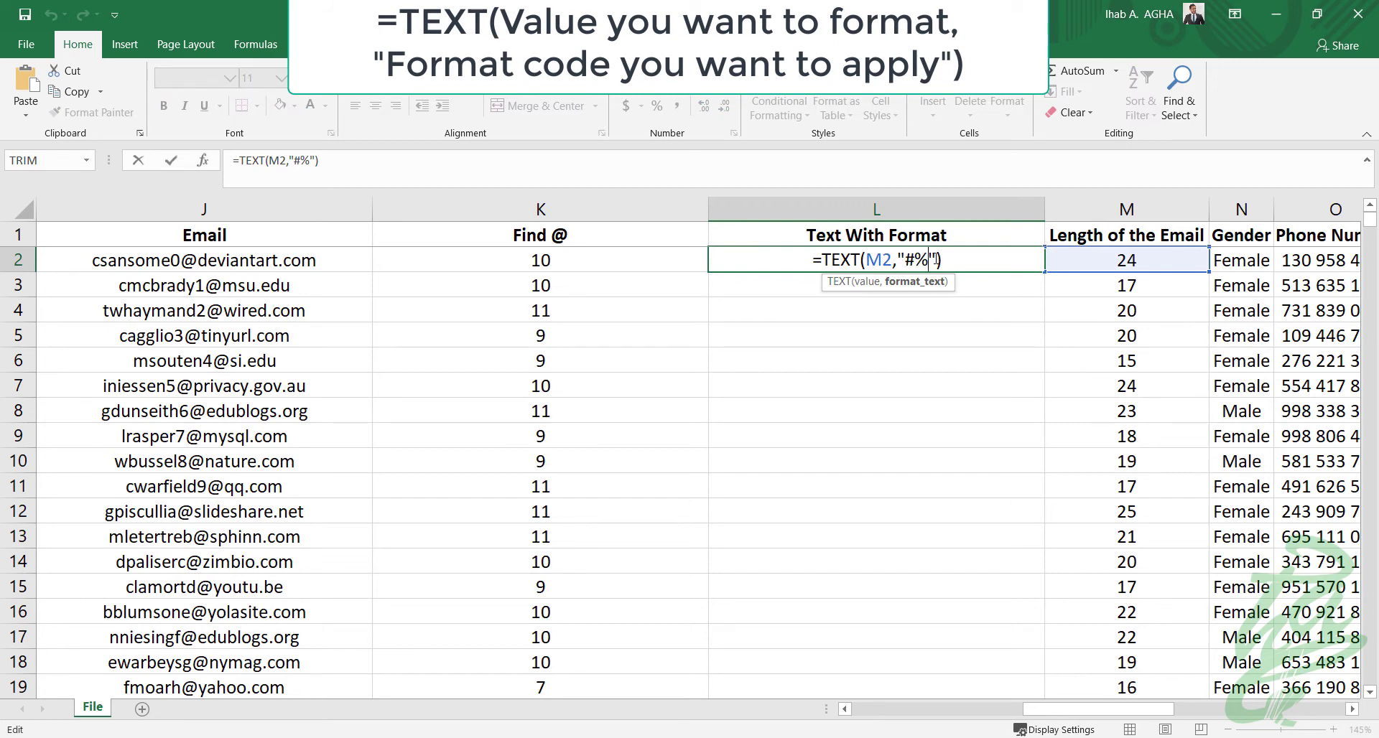
left_click_drag(927, 260, 915, 260)
type("0.0")
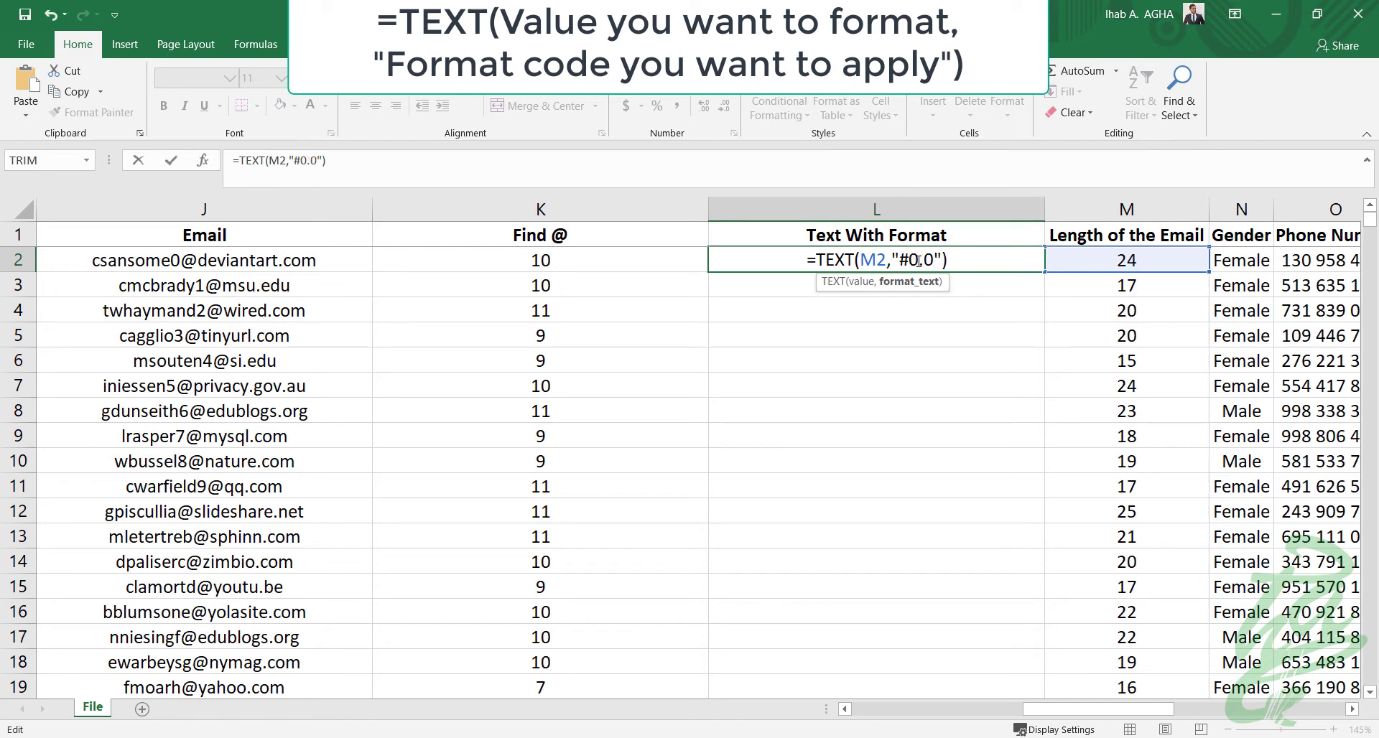
key("Return")
left_click(918, 261)
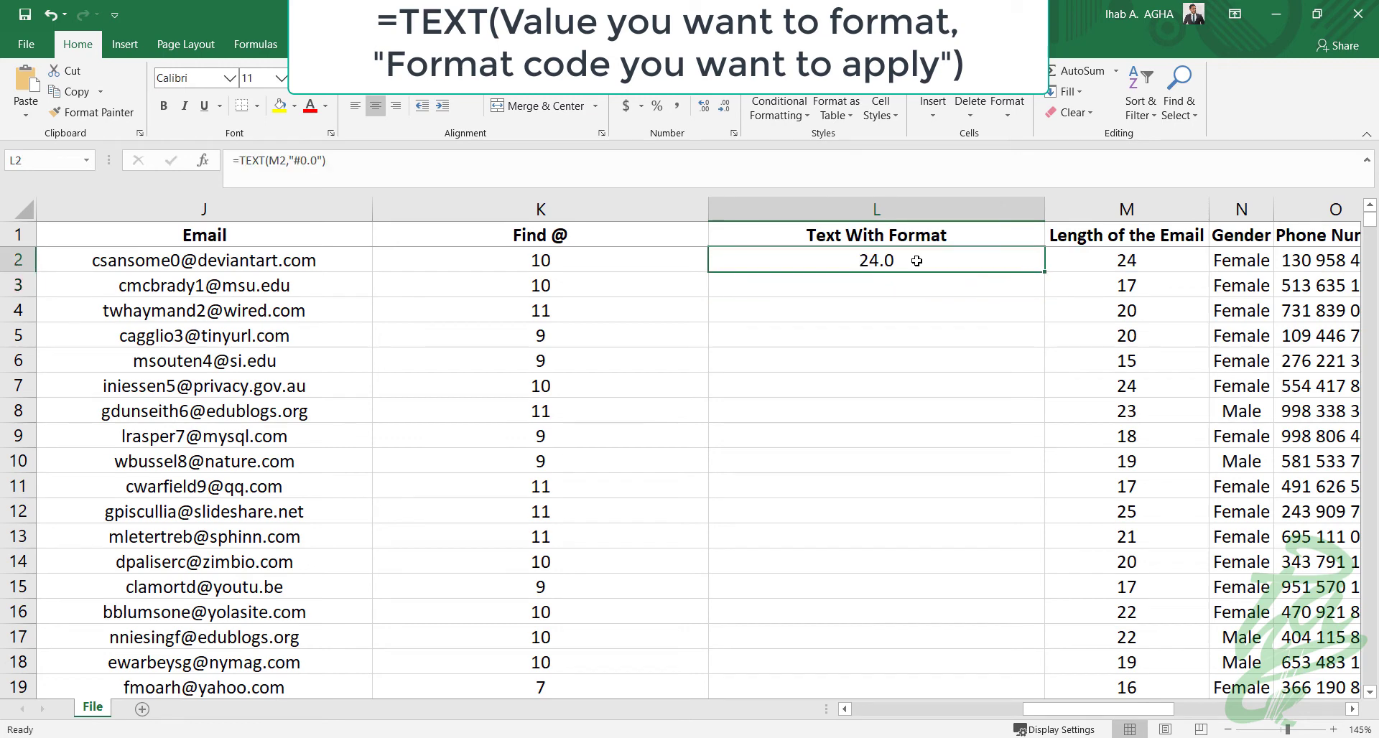
double_click(1047, 274)
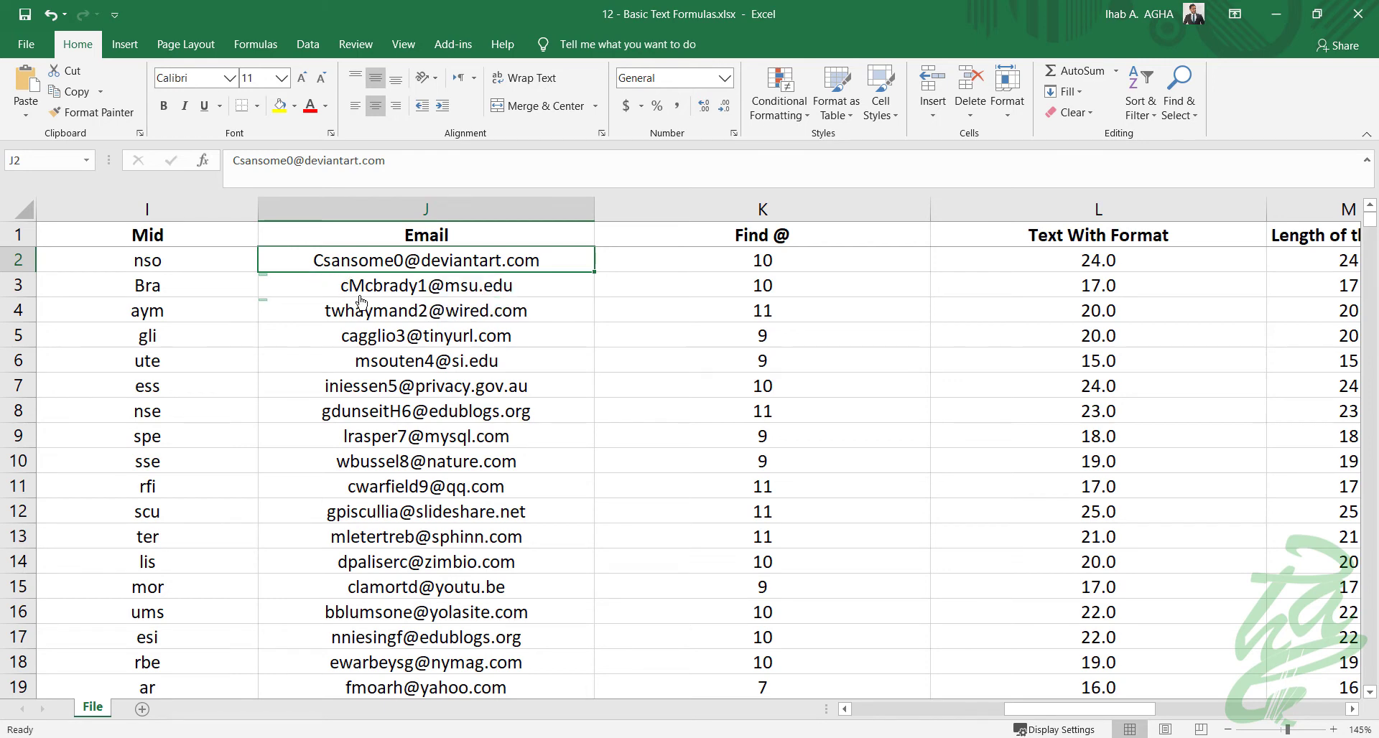
Insert a new column before the "Find @" column and head it "Small Emails Letters"
left_click(684, 209)
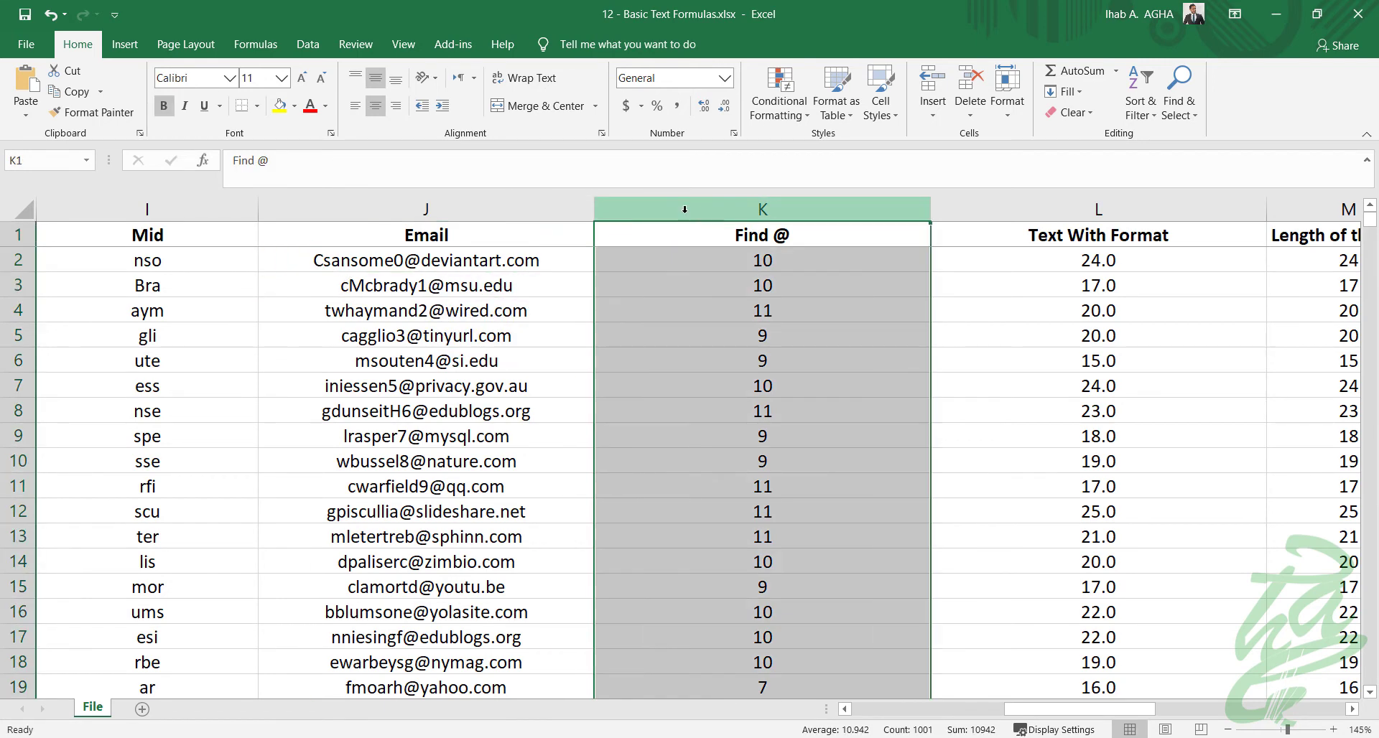
right_click(685, 209)
left_click(715, 336)
type("S")
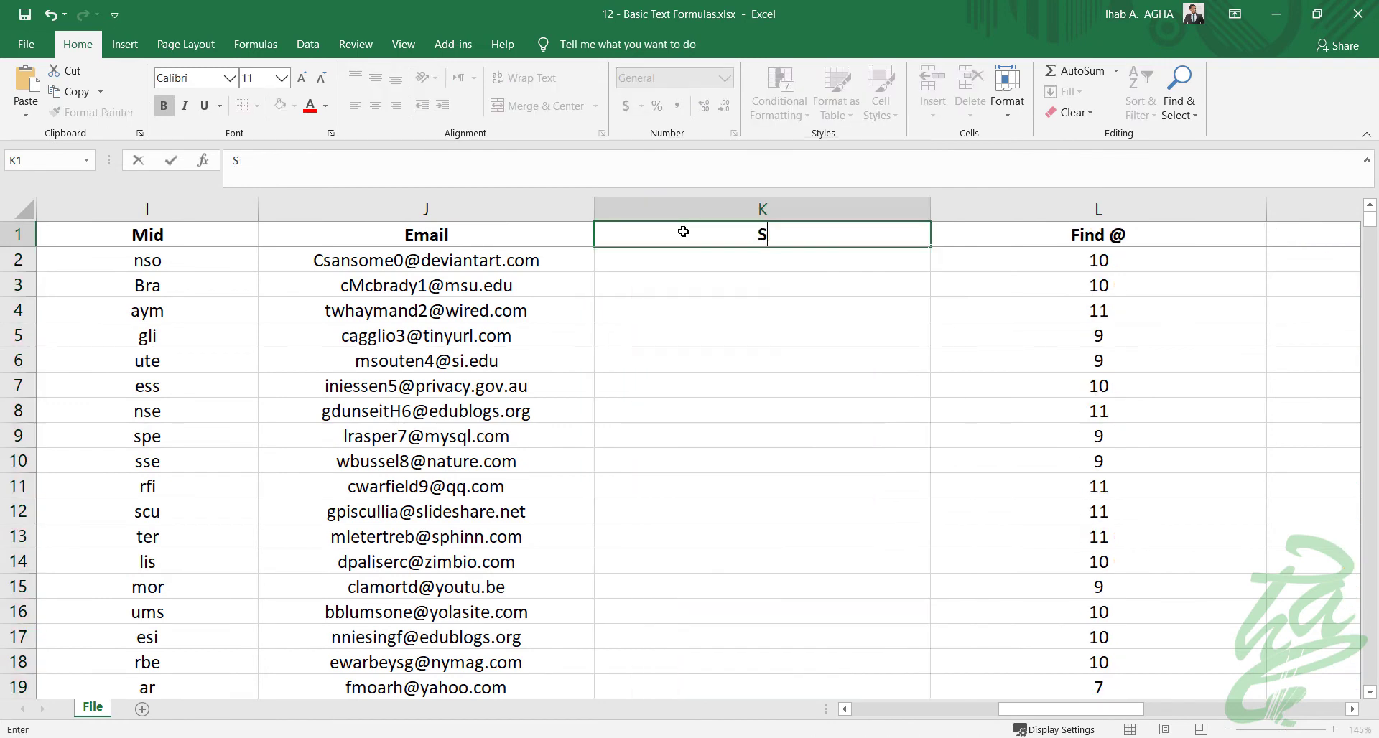
type("mall Emails Letters")
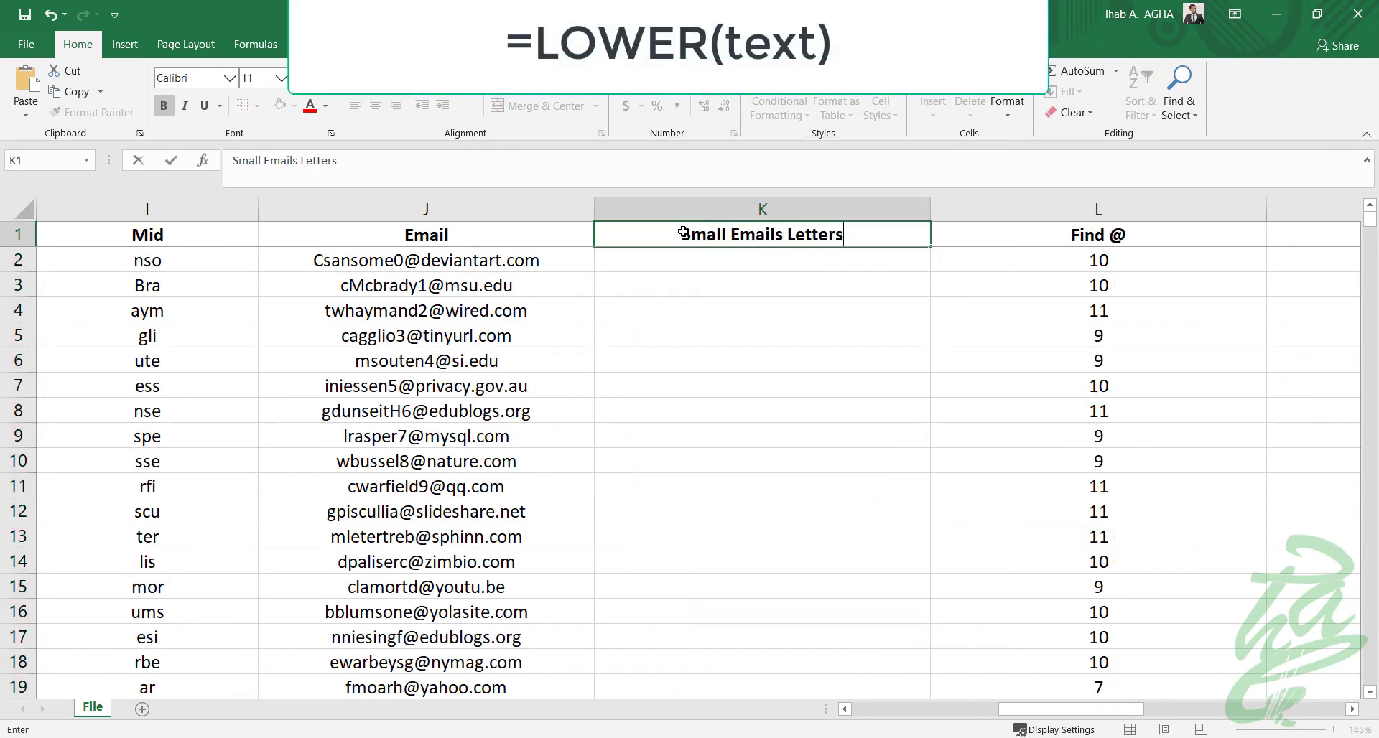
key("Return")
Enter the formula =LOWER(J2) in cell K2 and fill it down all data rows
type("=")
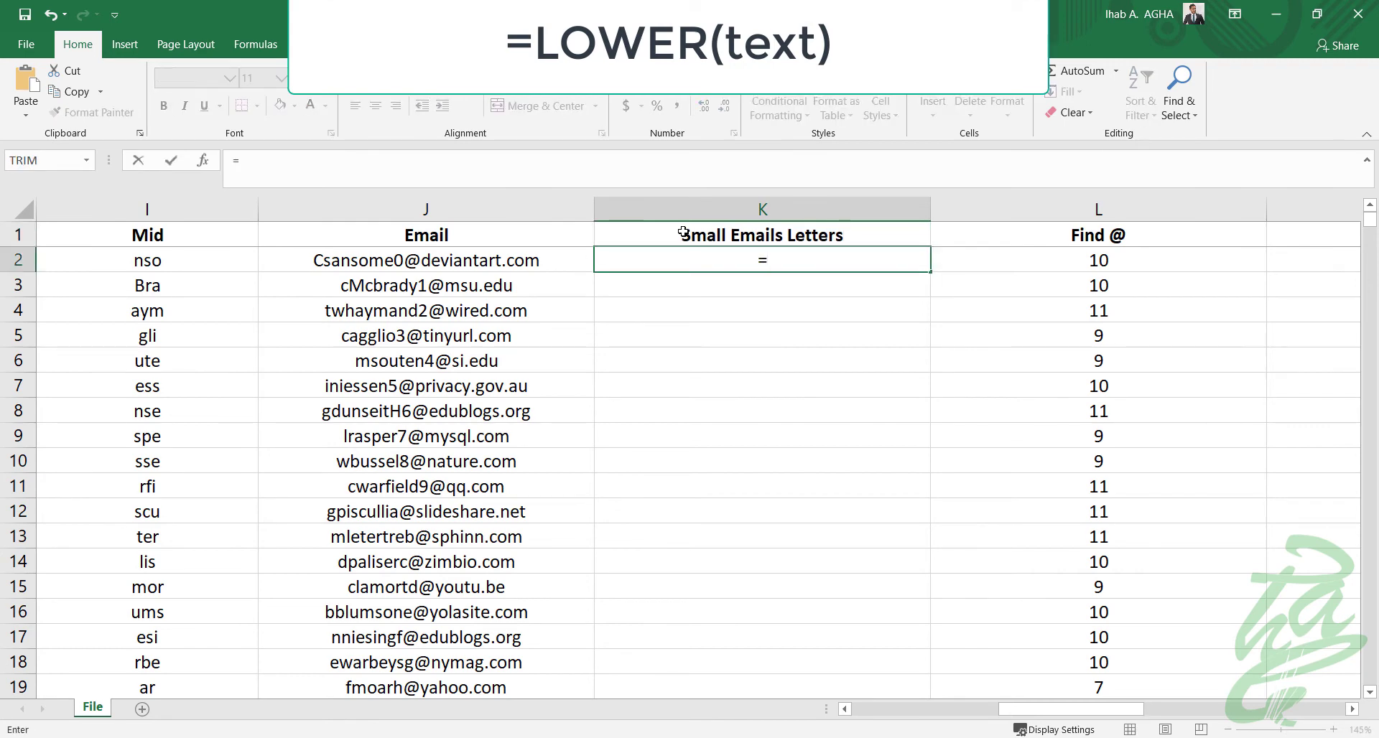
type("LOWER(")
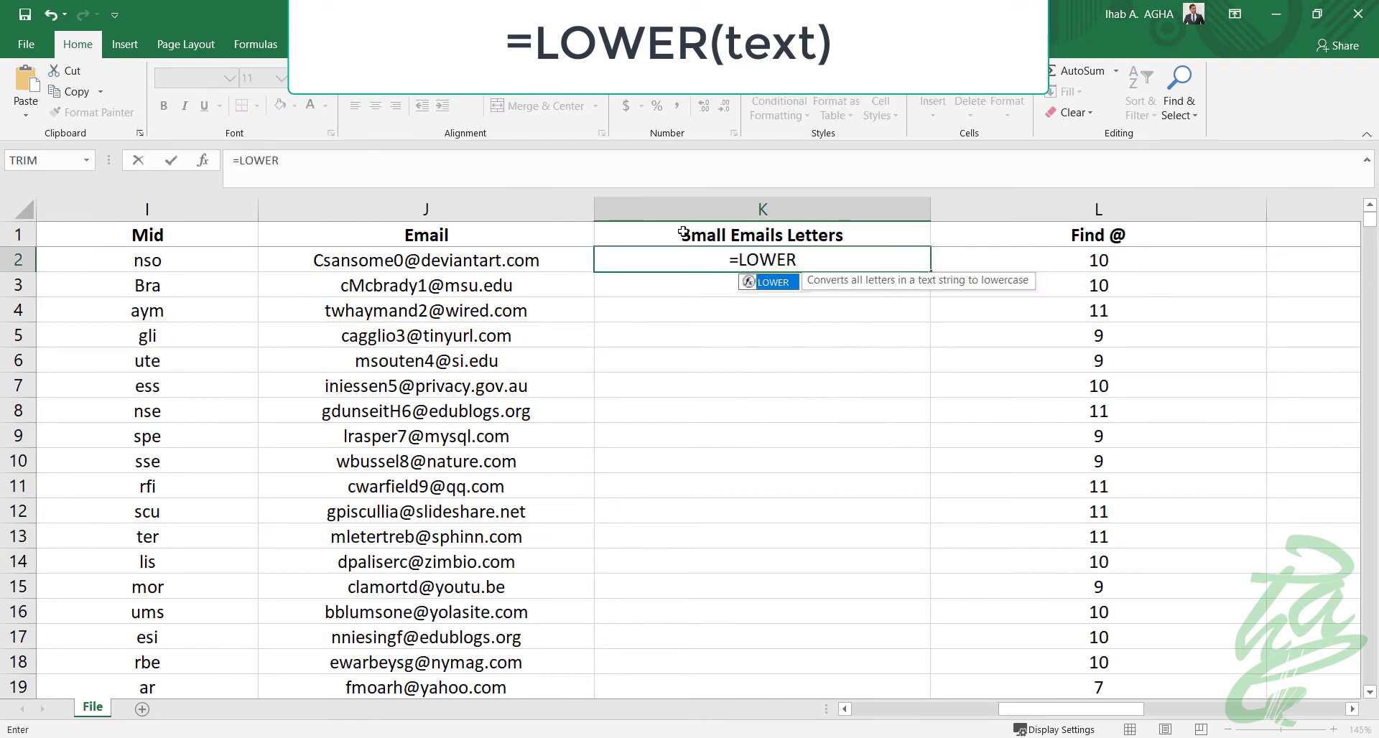
left_click(503, 257)
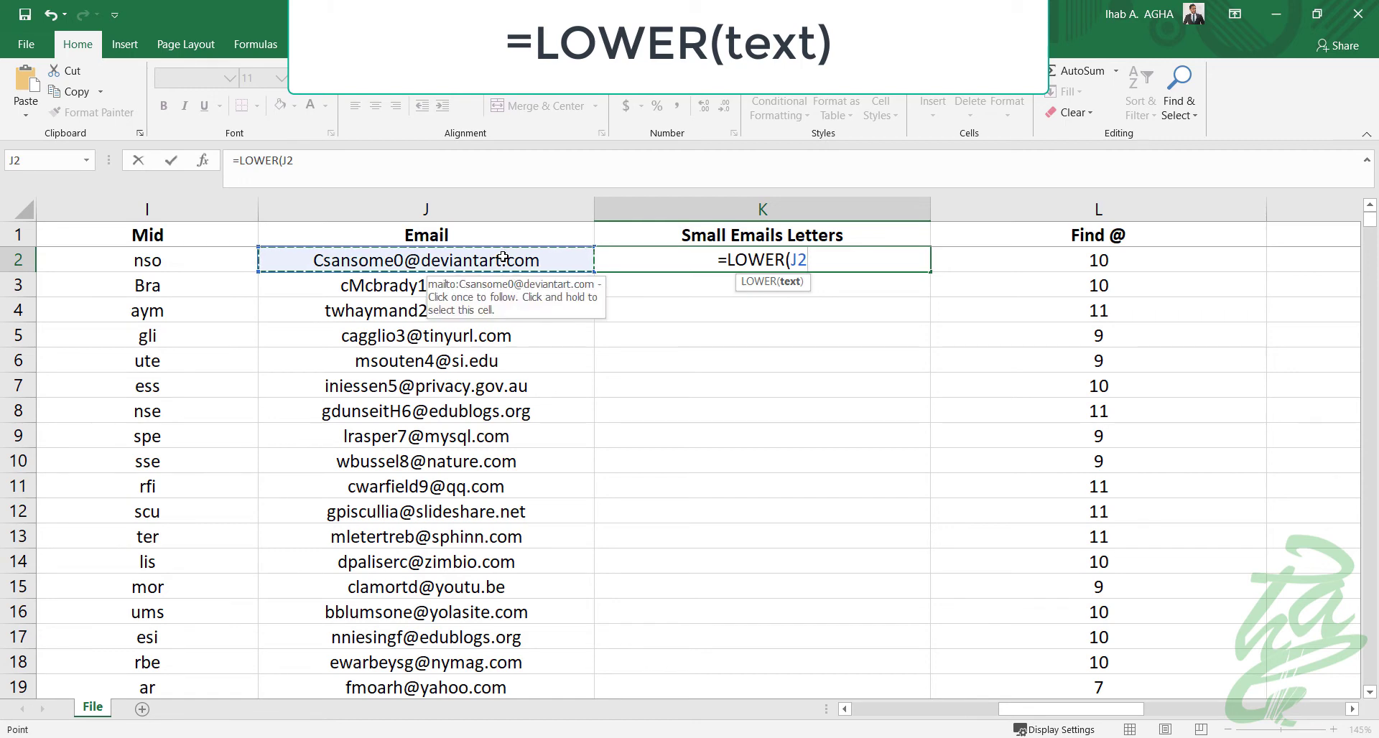
type(")")
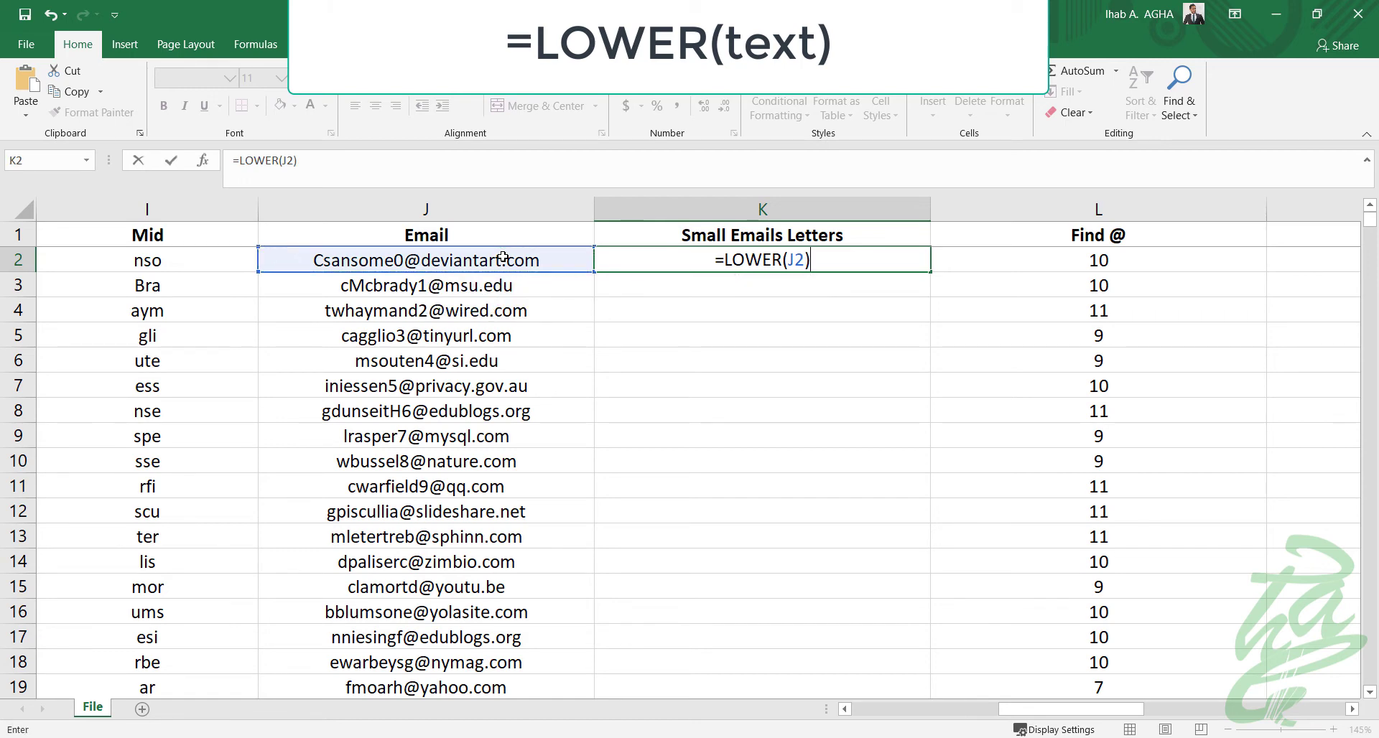
key("Return")
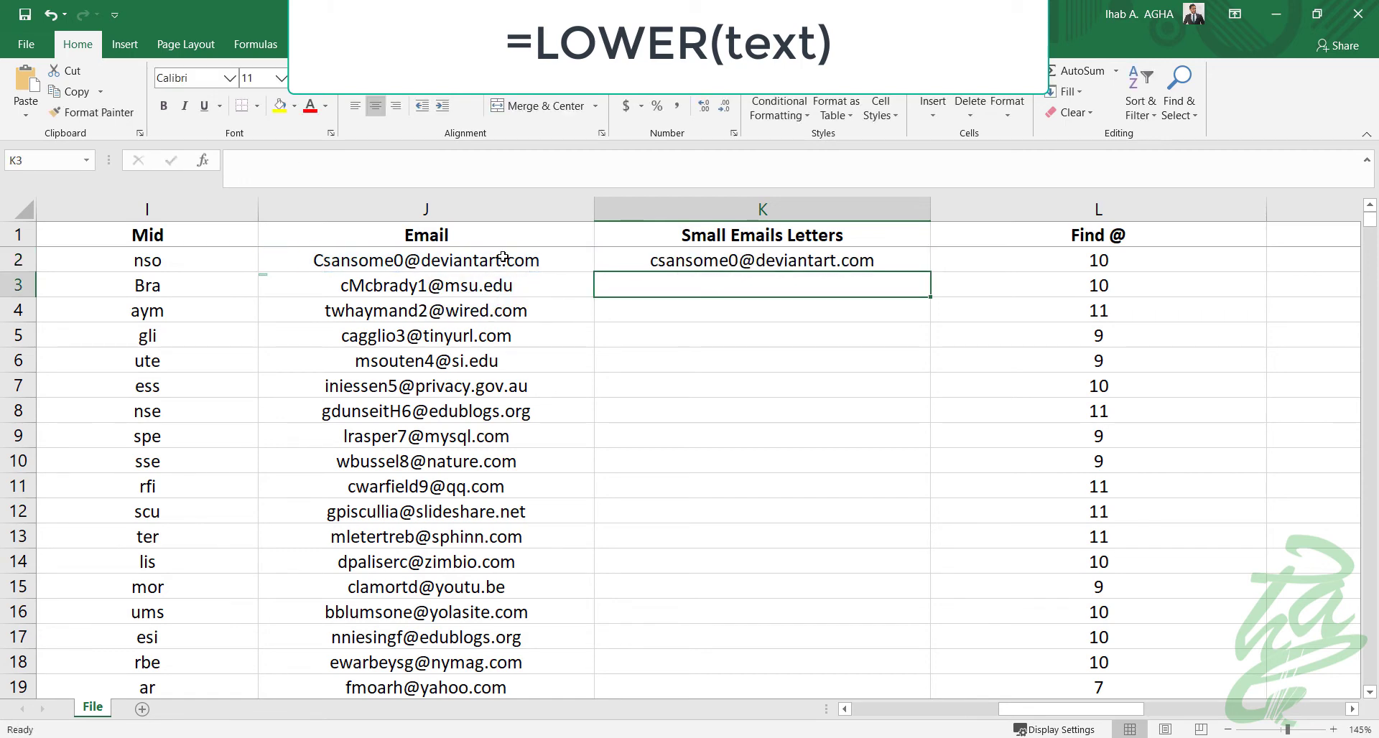
left_click(888, 263)
double_click(932, 273)
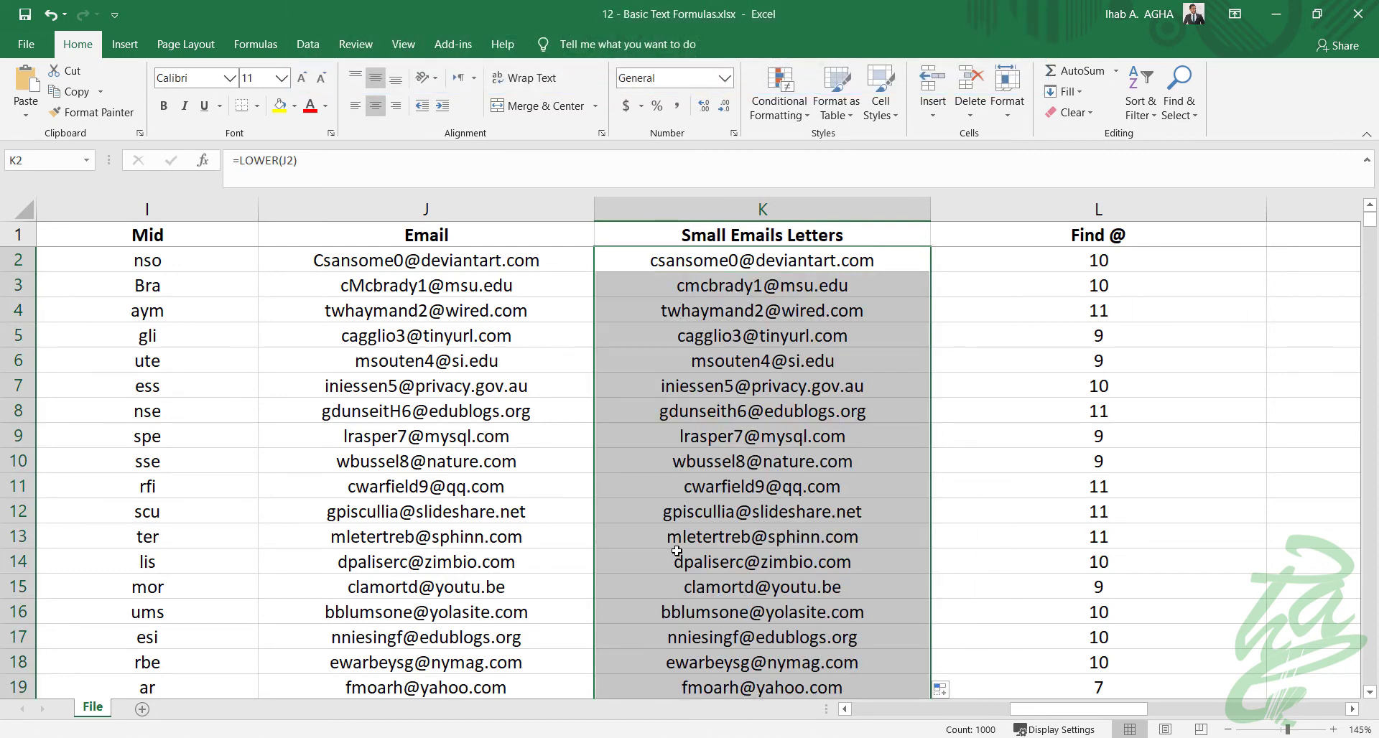
Insert a new column before the "Find @" column and copy the "Small Emails Letters" heading text into its header cell L1
mouse_move(1032, 710)
left_mouse_down()
mouse_move(1092, 714)
mouse_move(1047, 715)
left_mouse_up()
left_click(625, 234)
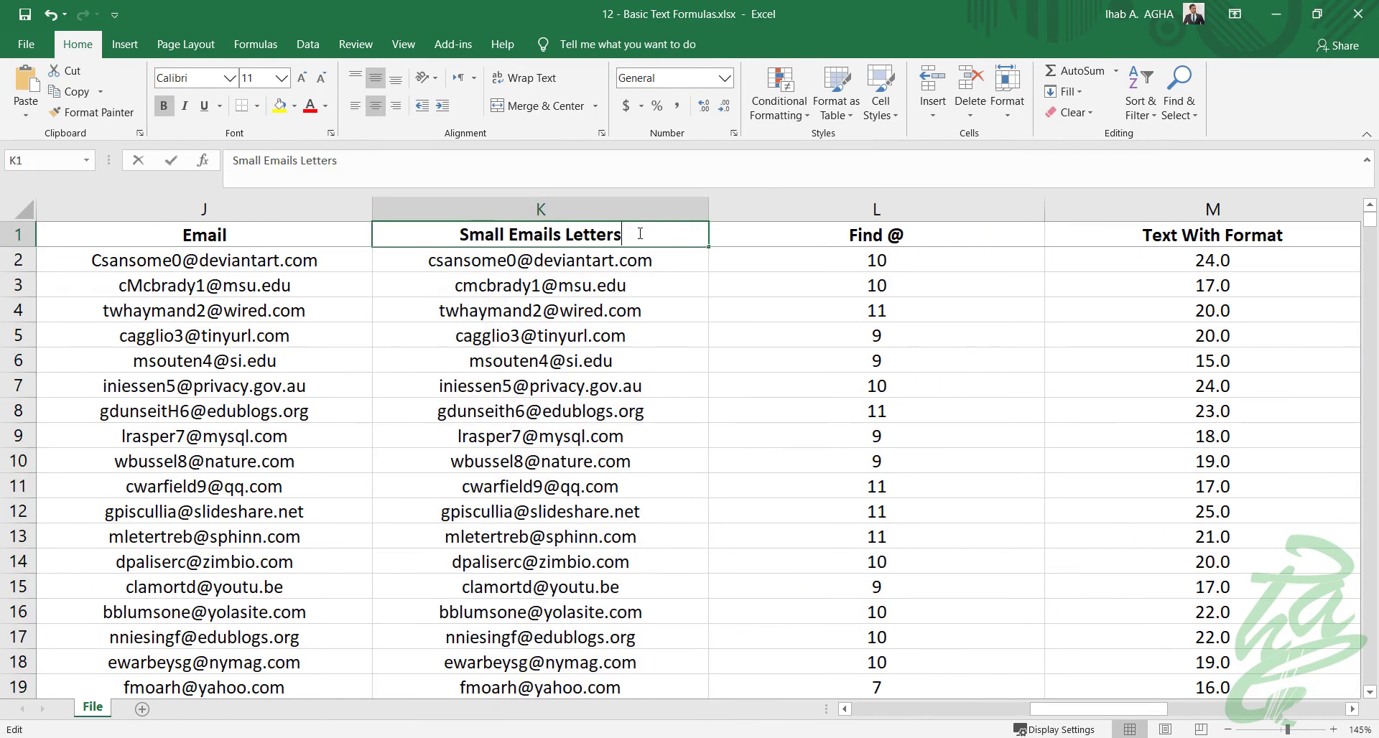
double_click(626, 234)
left_click_drag(622, 234, 389, 234)
key("ctrl+c")
left_click(793, 209)
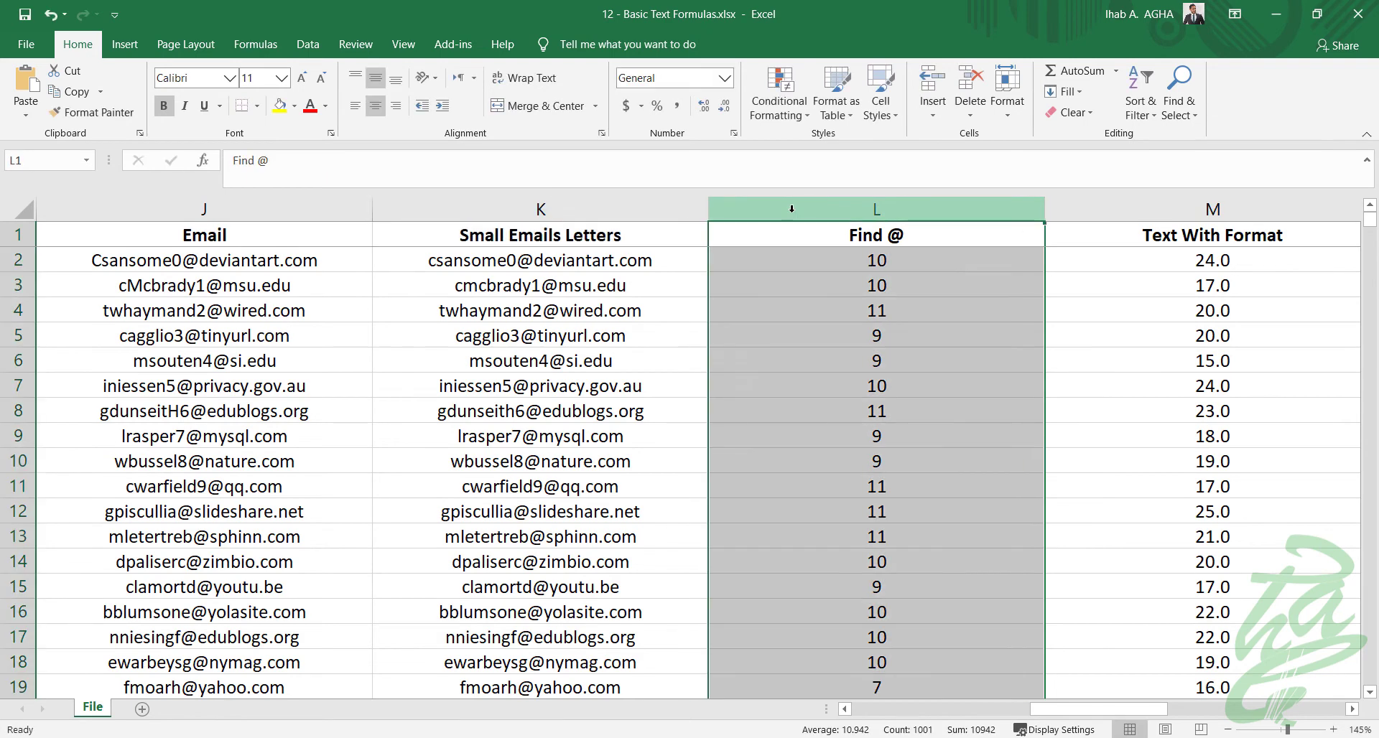
right_click(792, 210)
left_click(833, 338)
left_click(793, 238)
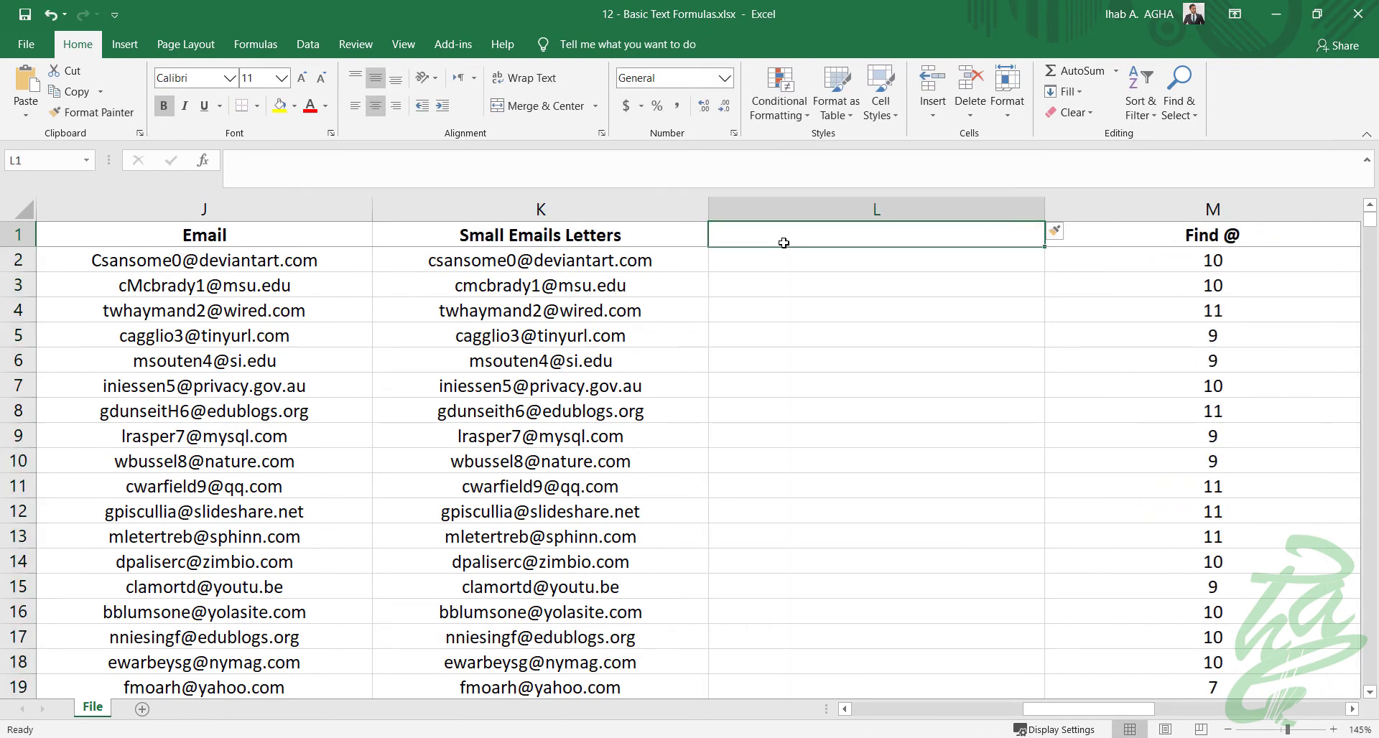
key("ctrl+v")
Change the copied heading in cell L1 to "UPPER Emails Letters"
double_click(817, 231)
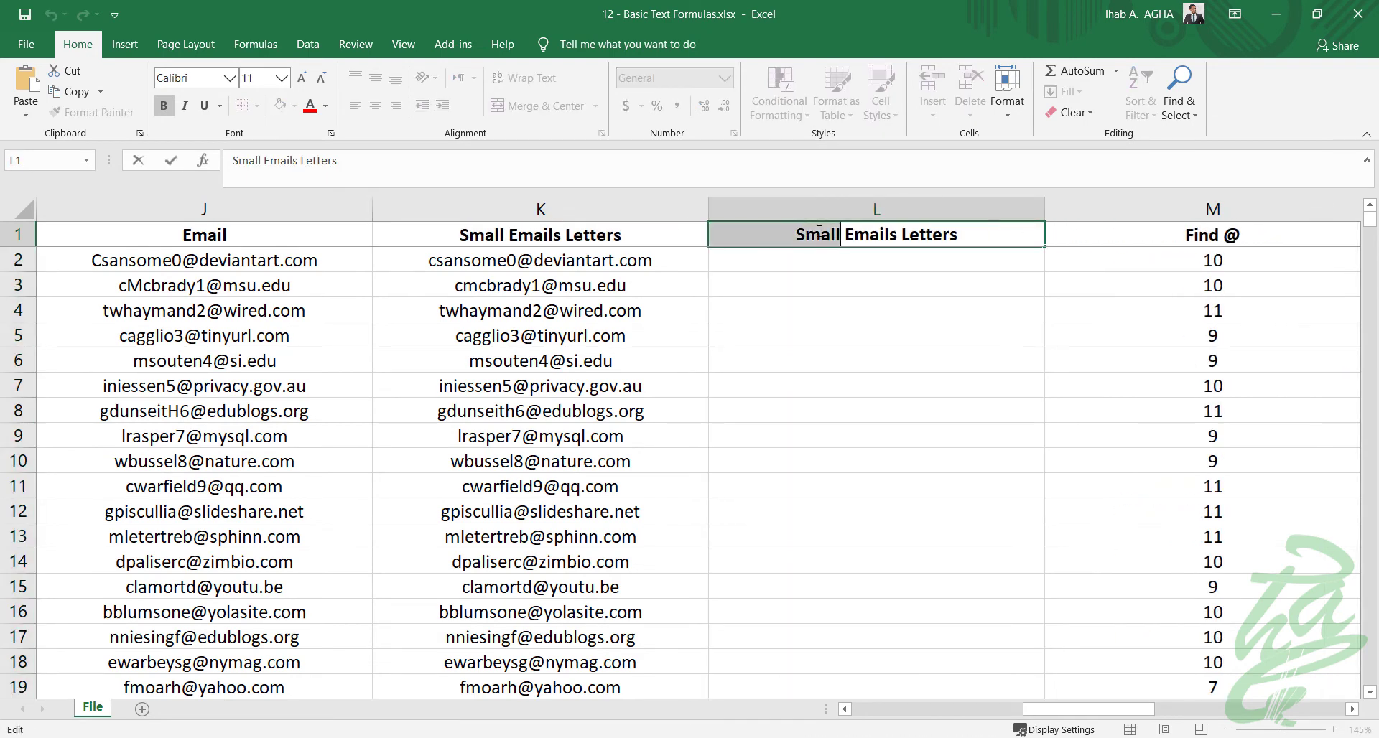
type("Upp")
key("BackSpace")
key("BackSpace")
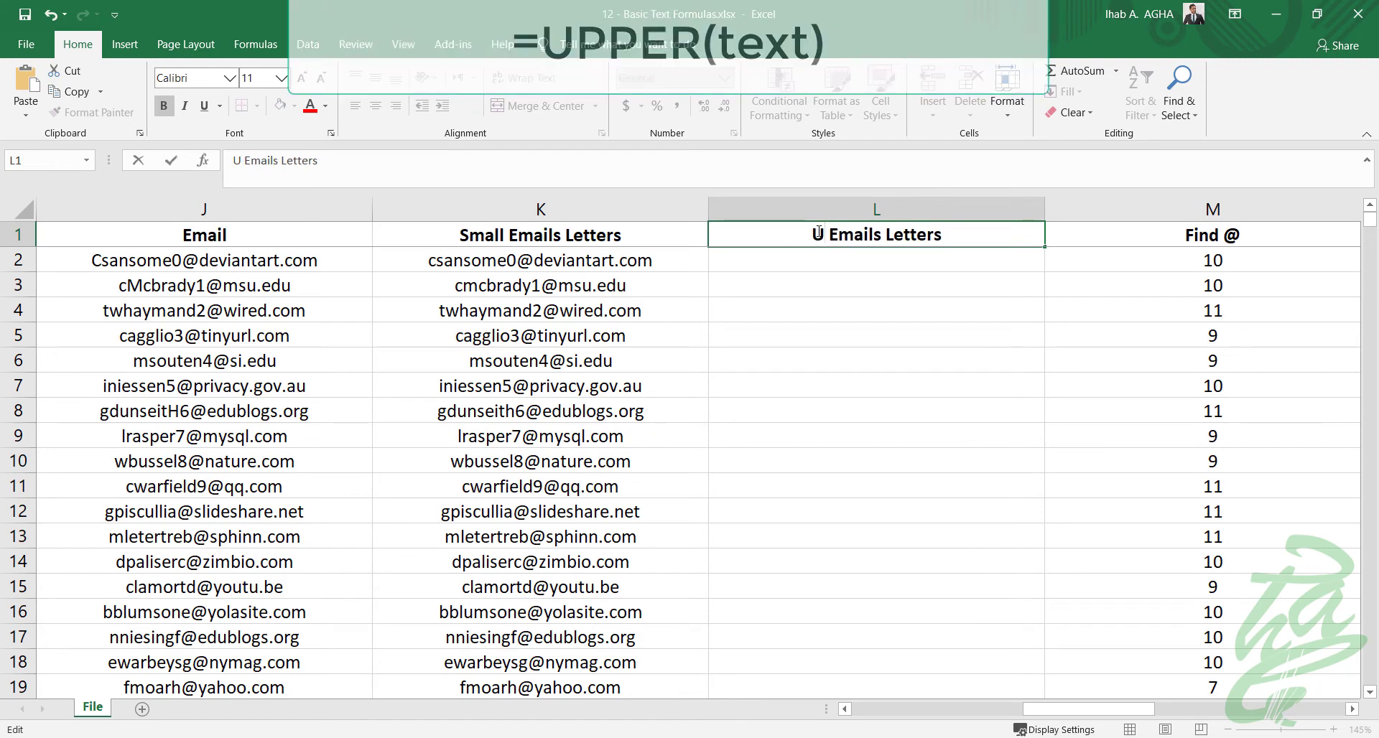
type("PPER")
left_click(797, 352)
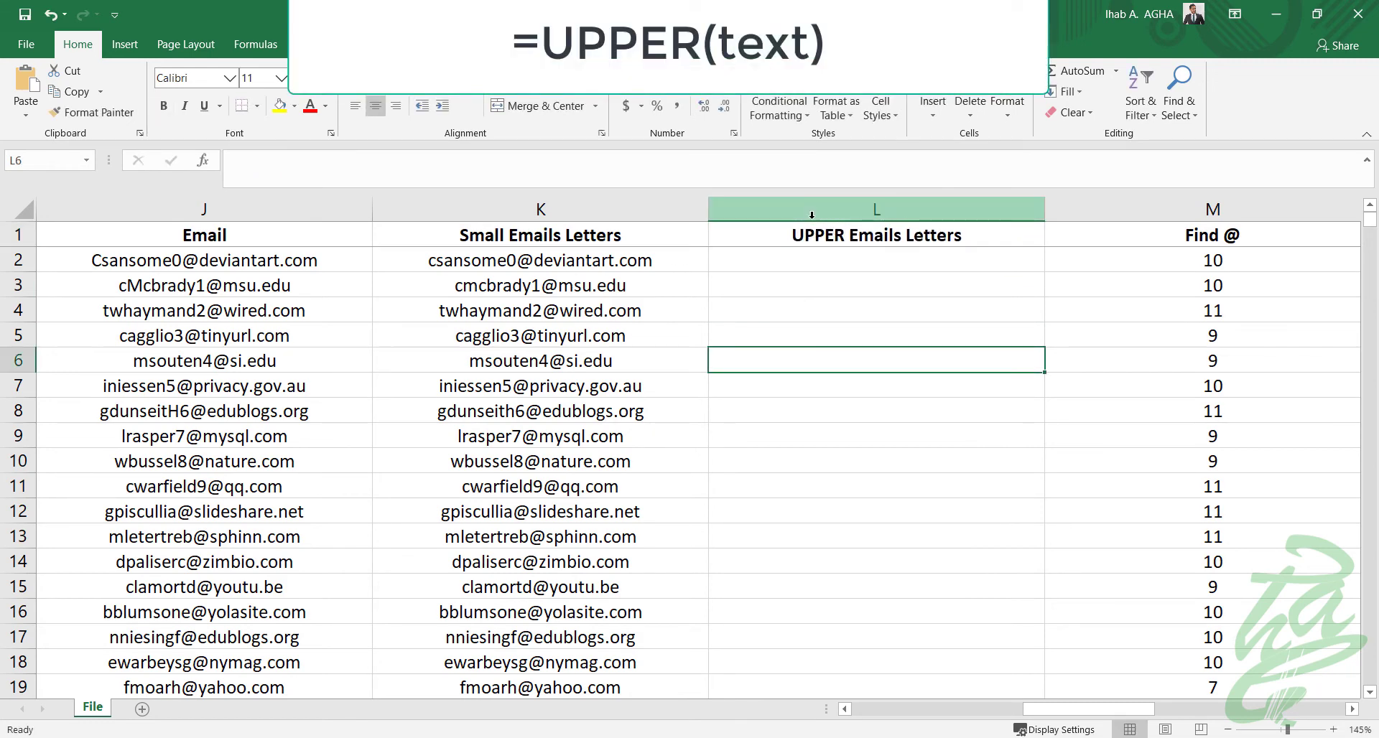
Enter the formula =UPPER(J2) in cell L2 and fill it down all data rows
left_click(811, 264)
type("=U")
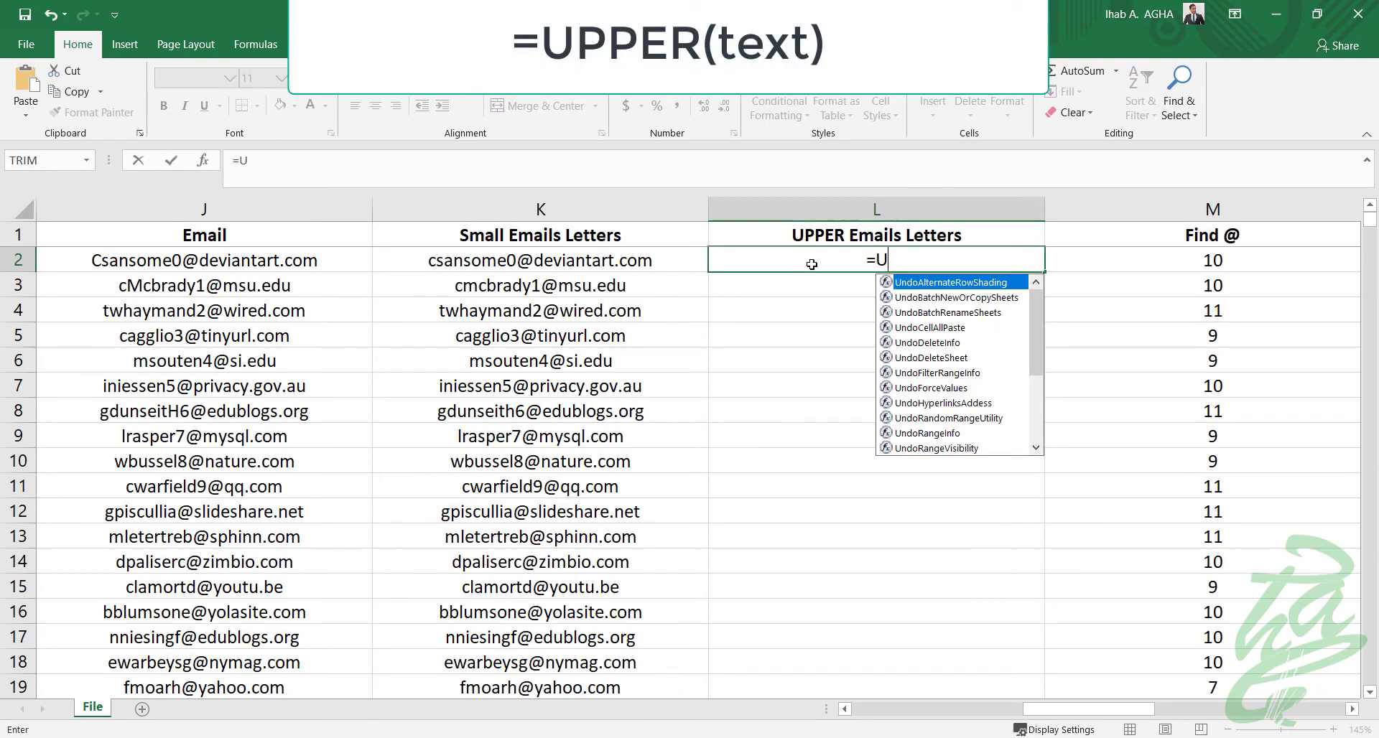
type("PPER(")
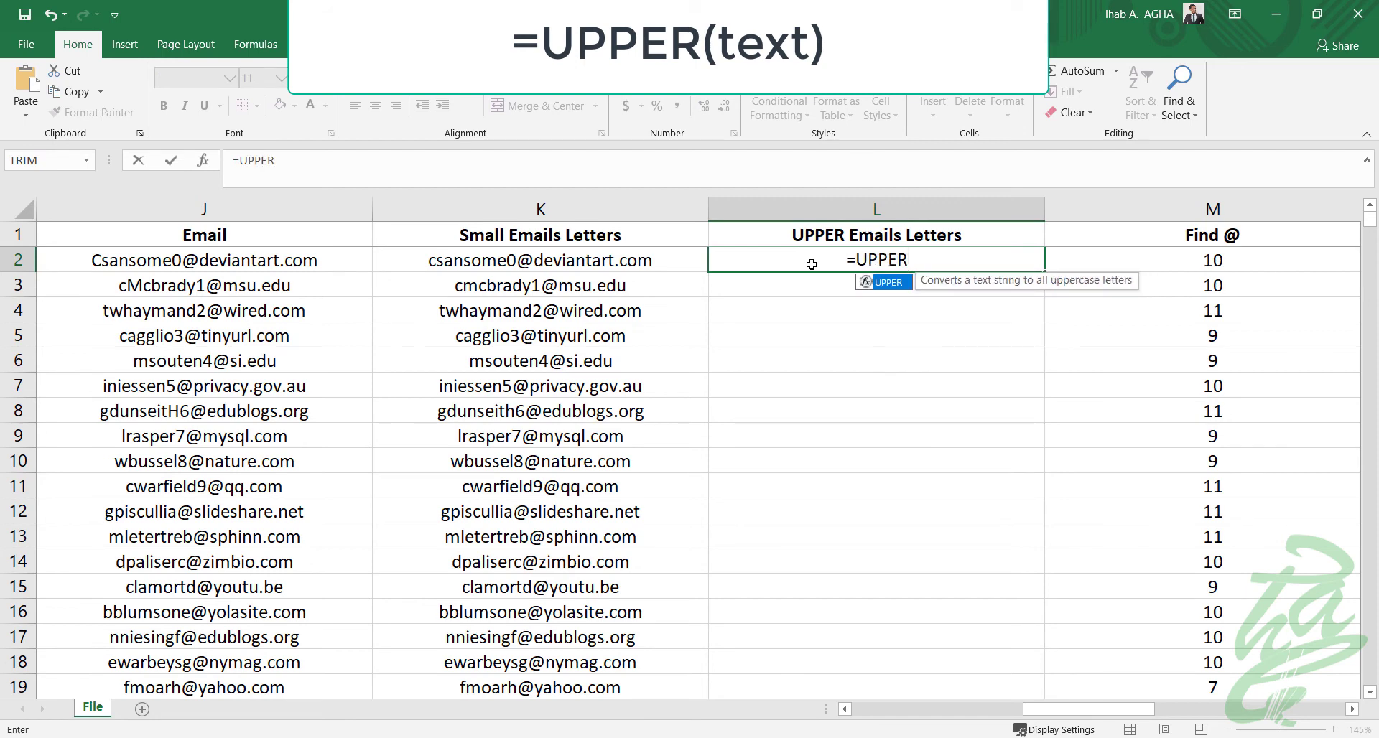
left_click(276, 259)
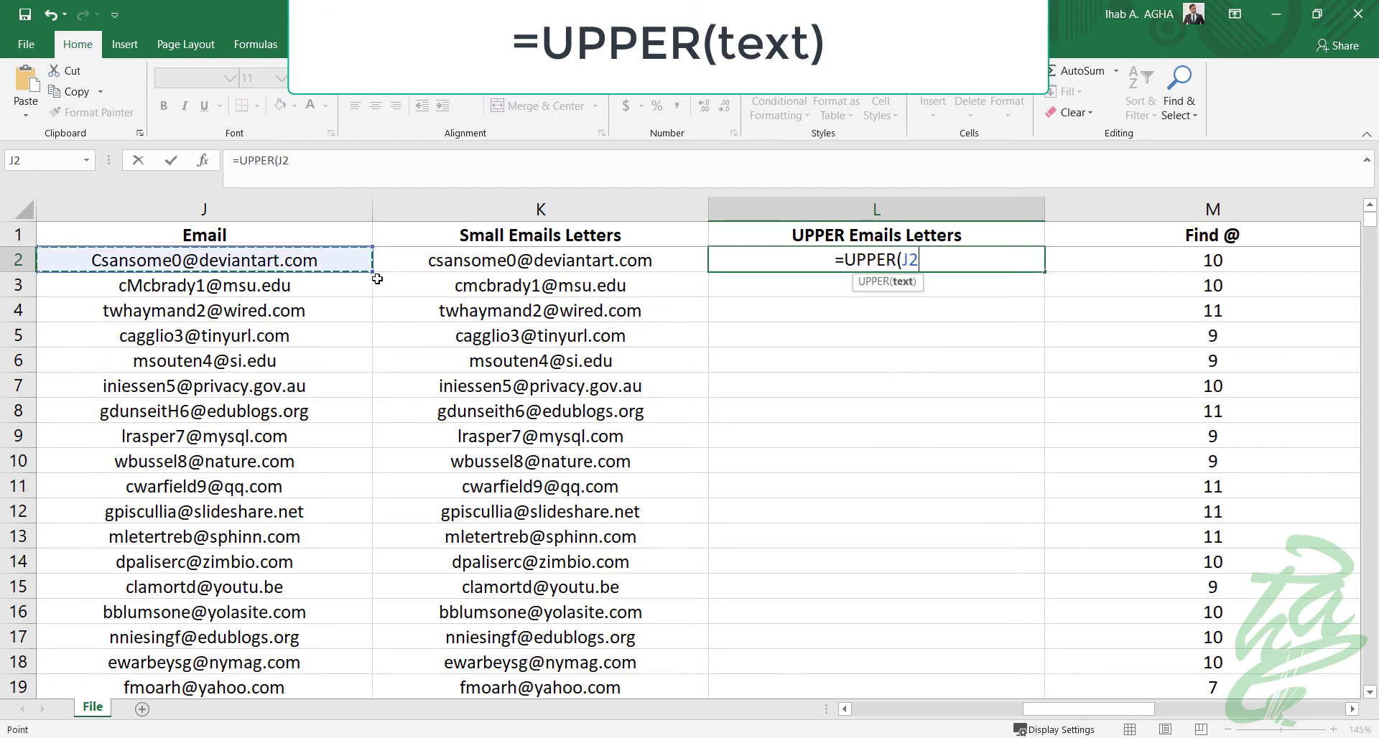
type(")")
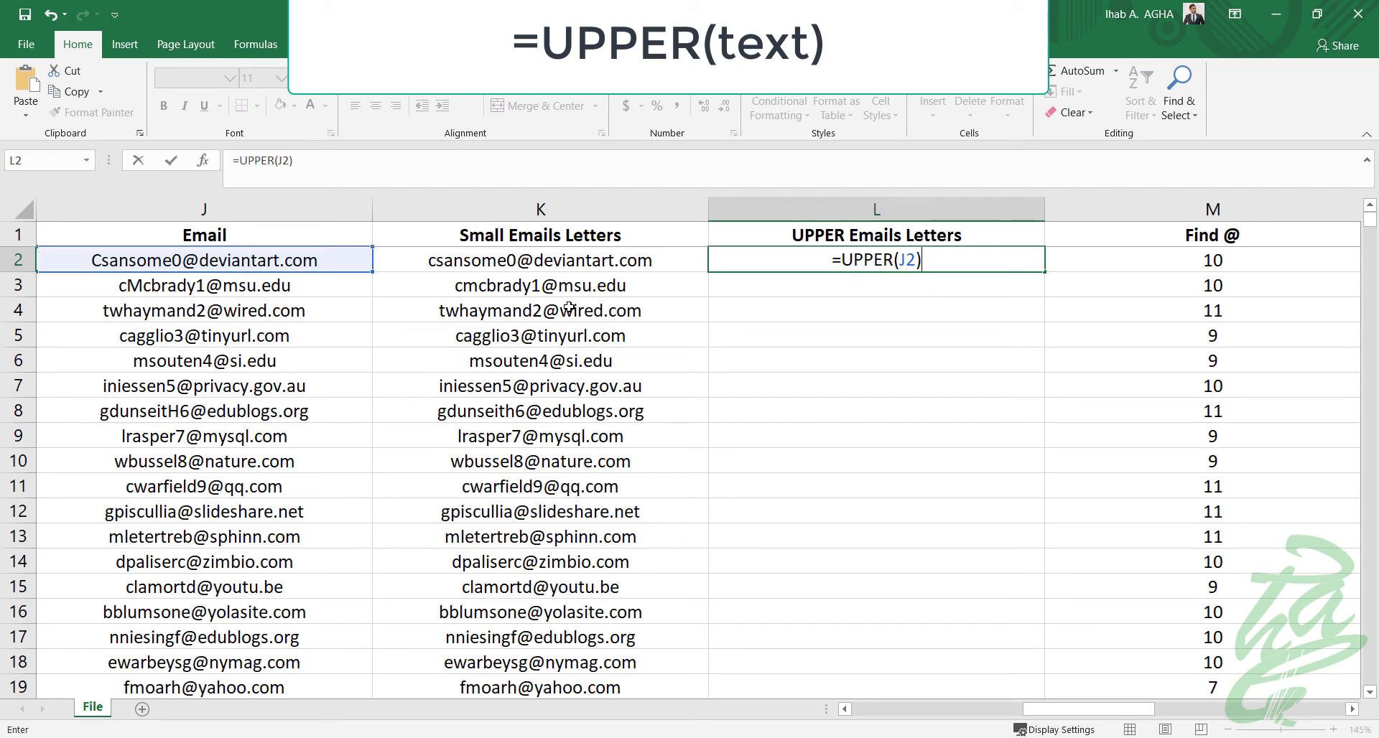
key("Return")
left_click(934, 260)
double_click(1044, 271)
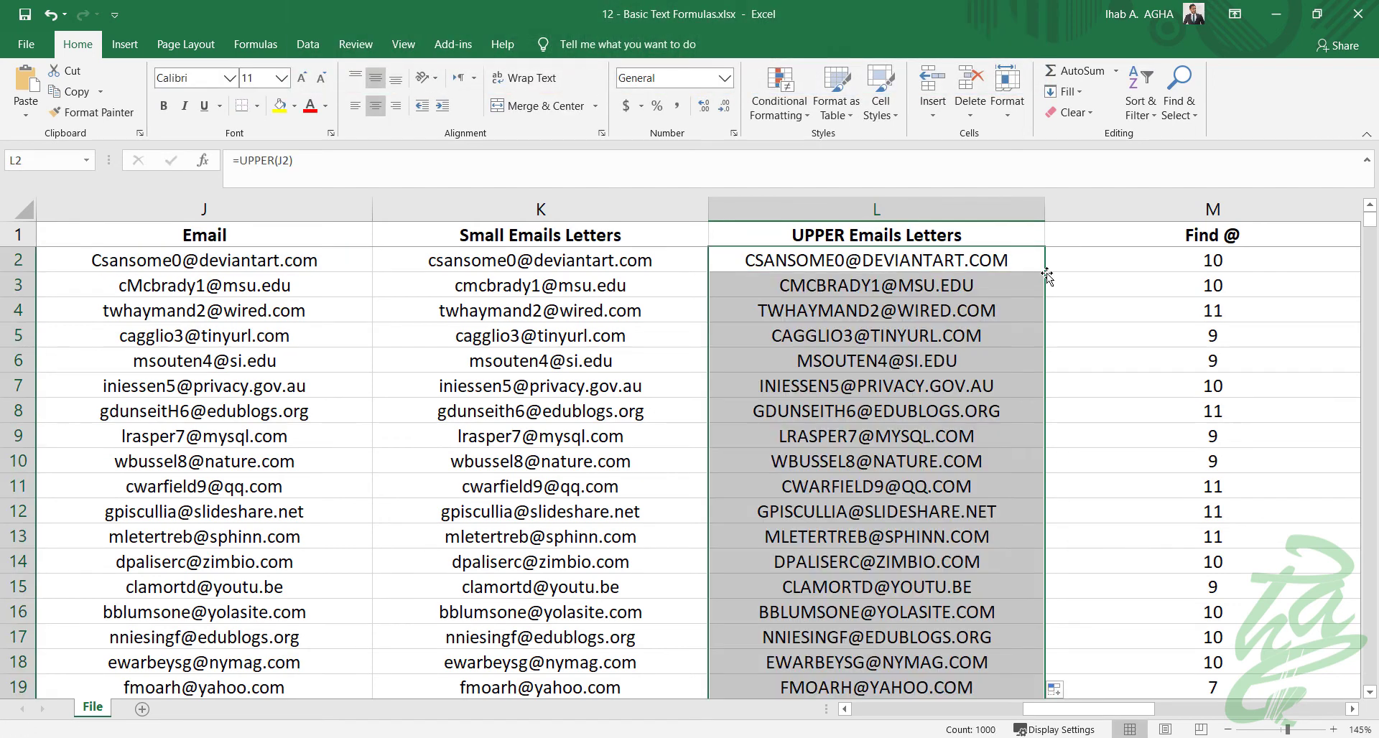
left_click(1038, 265)
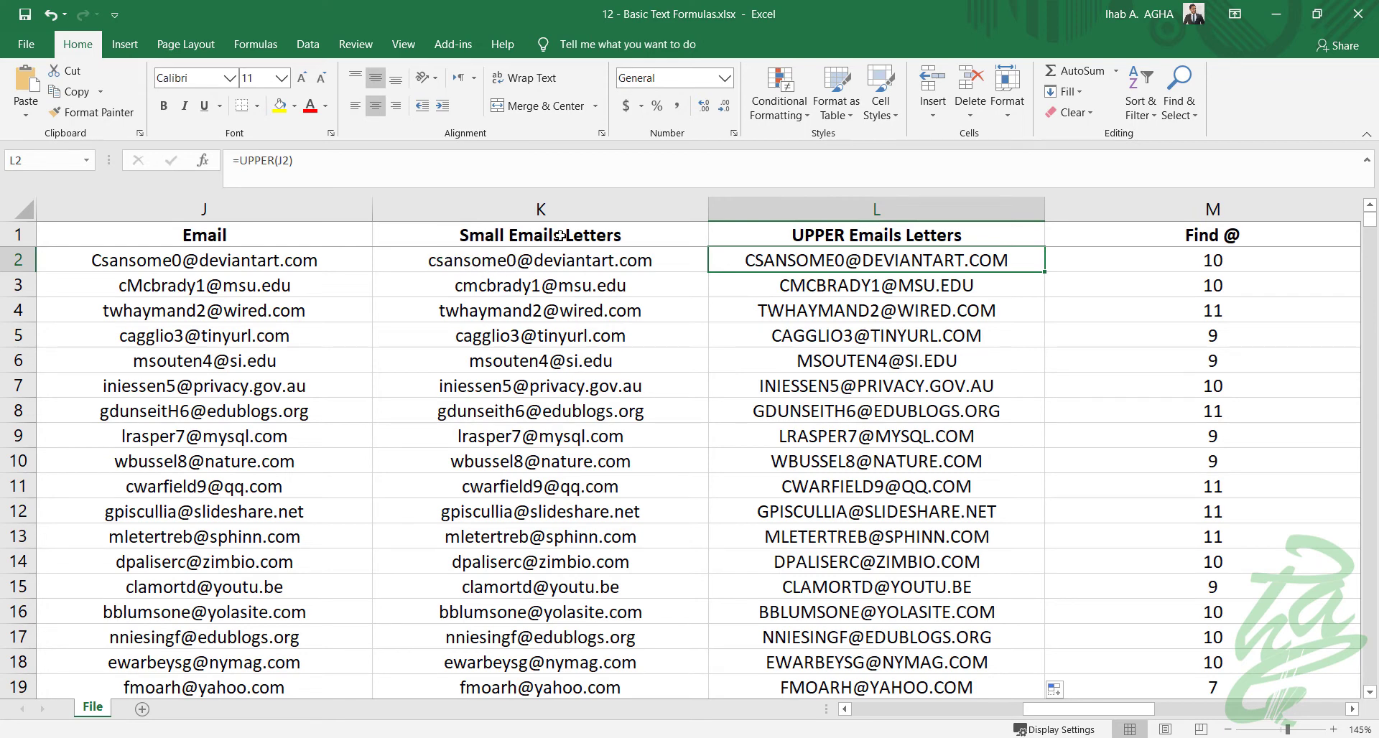
Insert a new column before the "UPPER Emails Letters" column and head it "Email Withou @..."
left_click(740, 204)
right_click(740, 204)
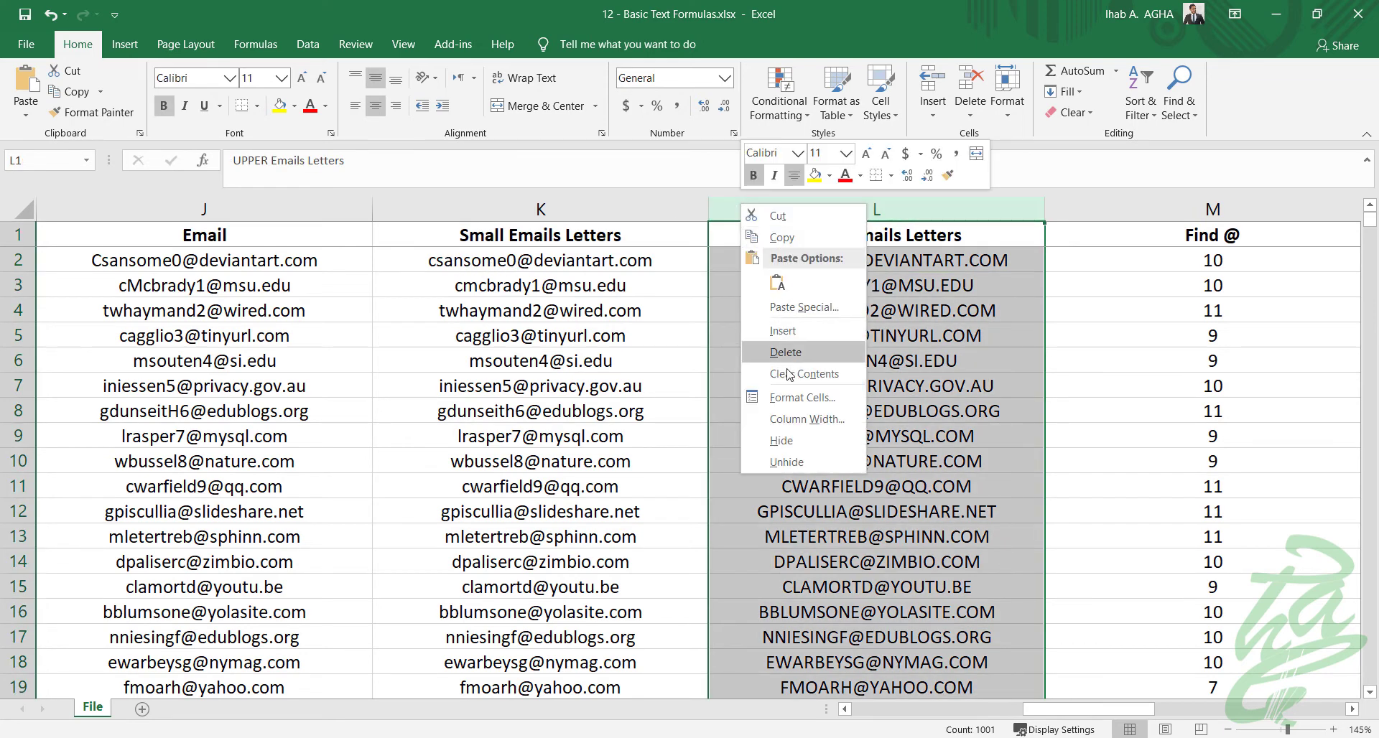
left_click(805, 304)
left_click(775, 232)
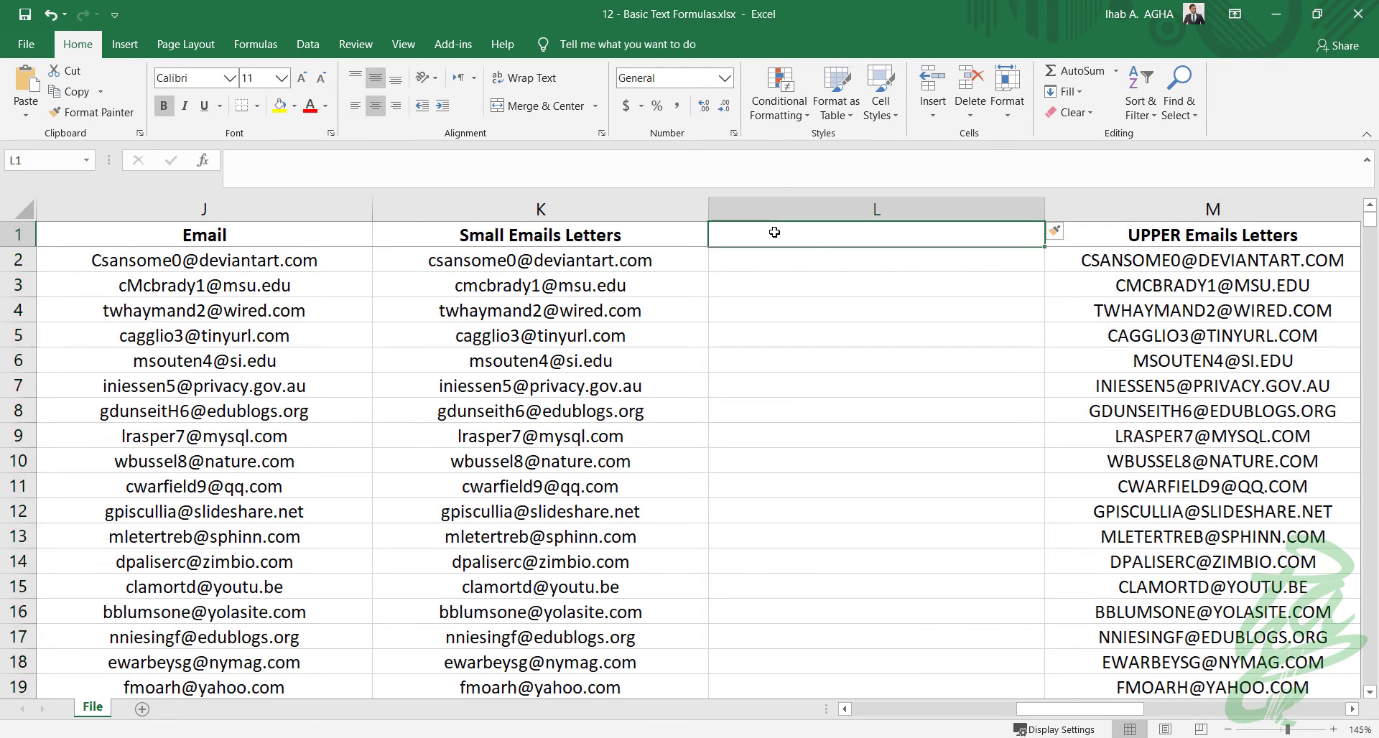
type("E")
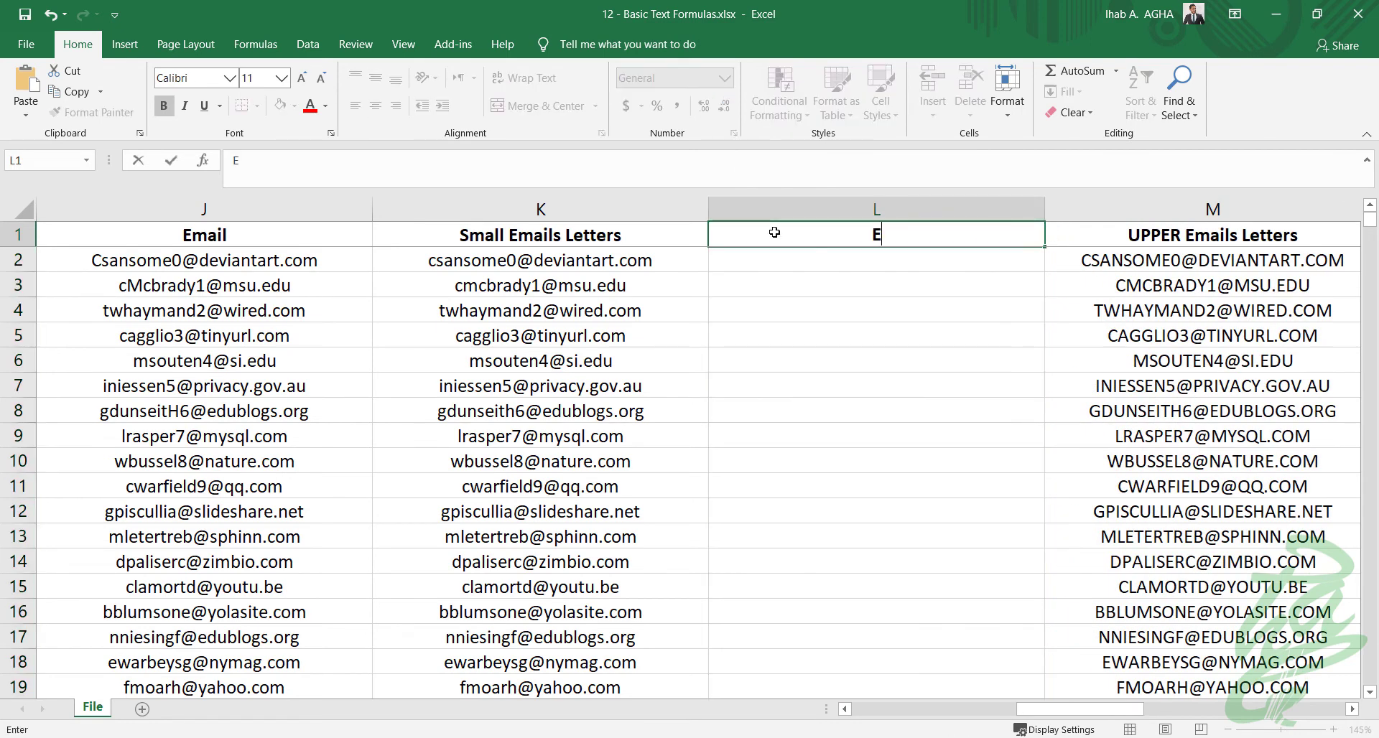
type("mail Withou")
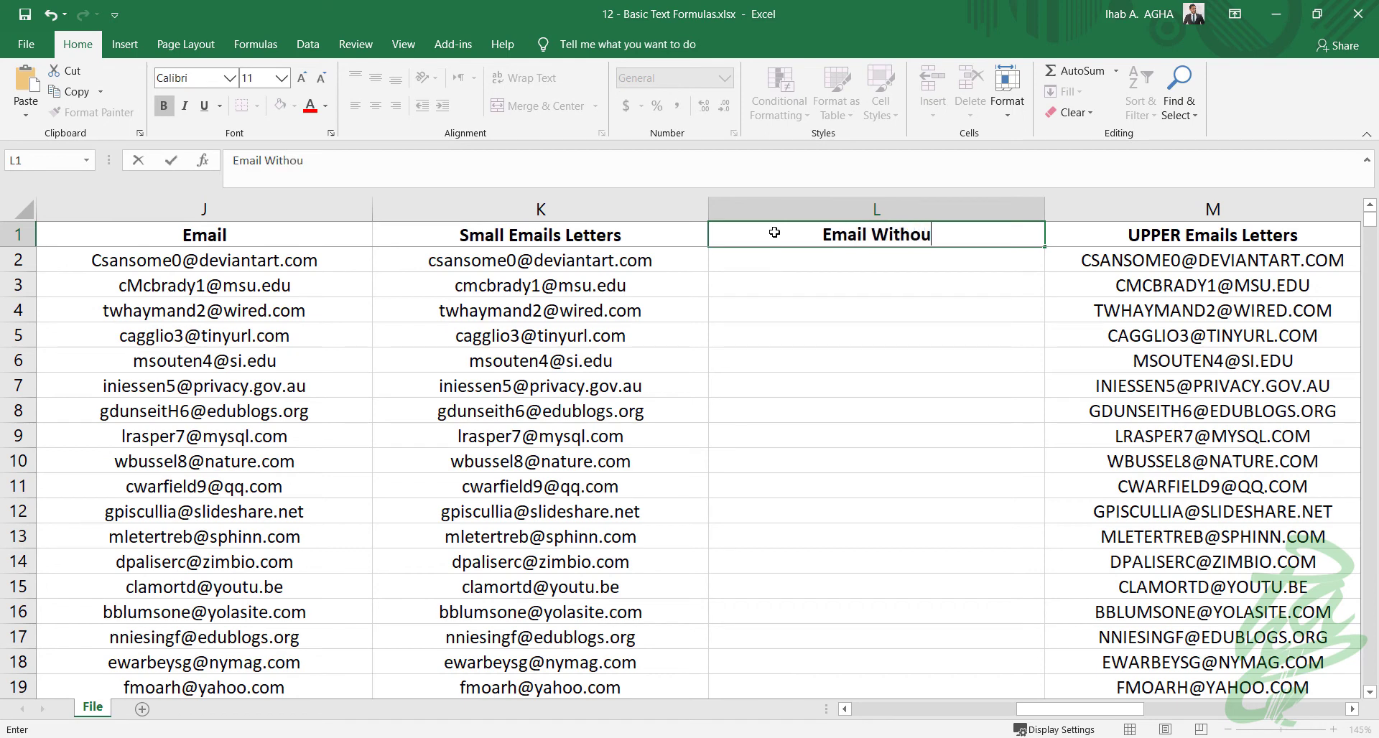
type(" @...")
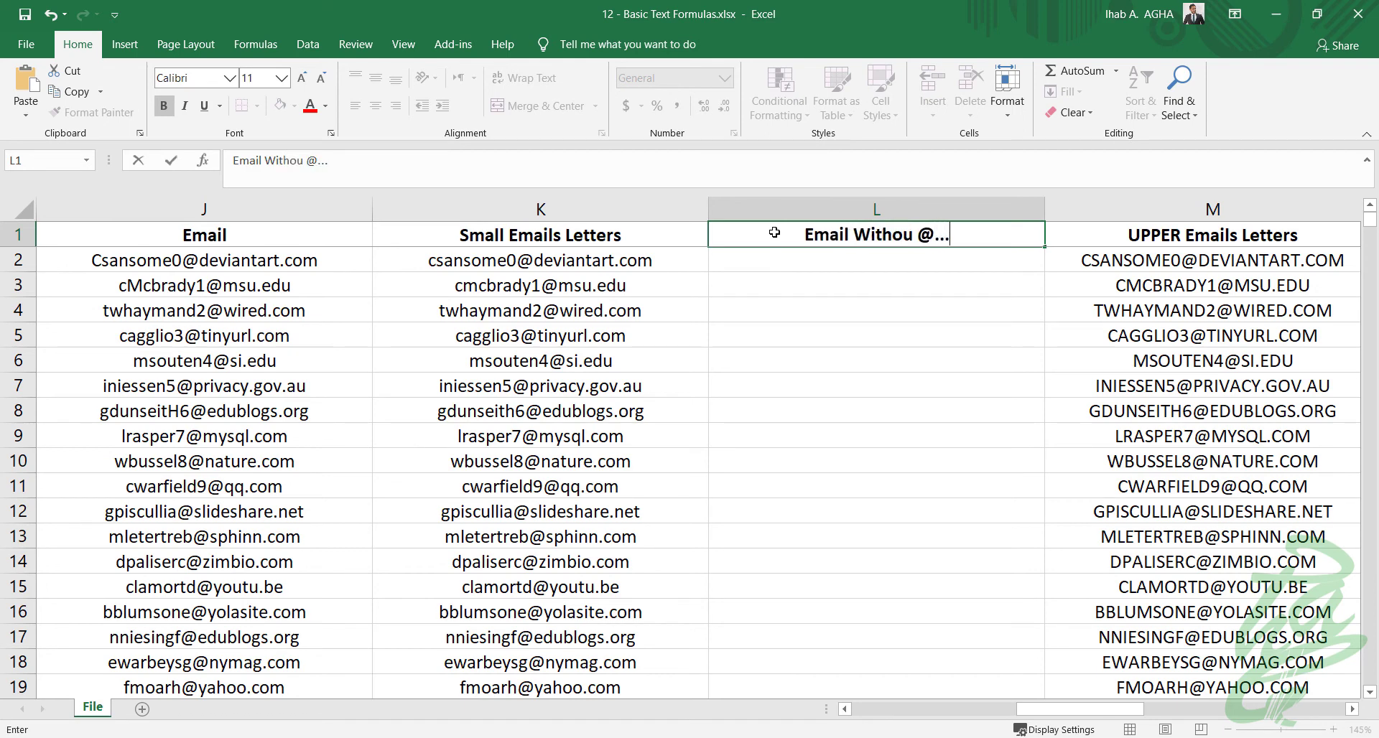
key("Return")
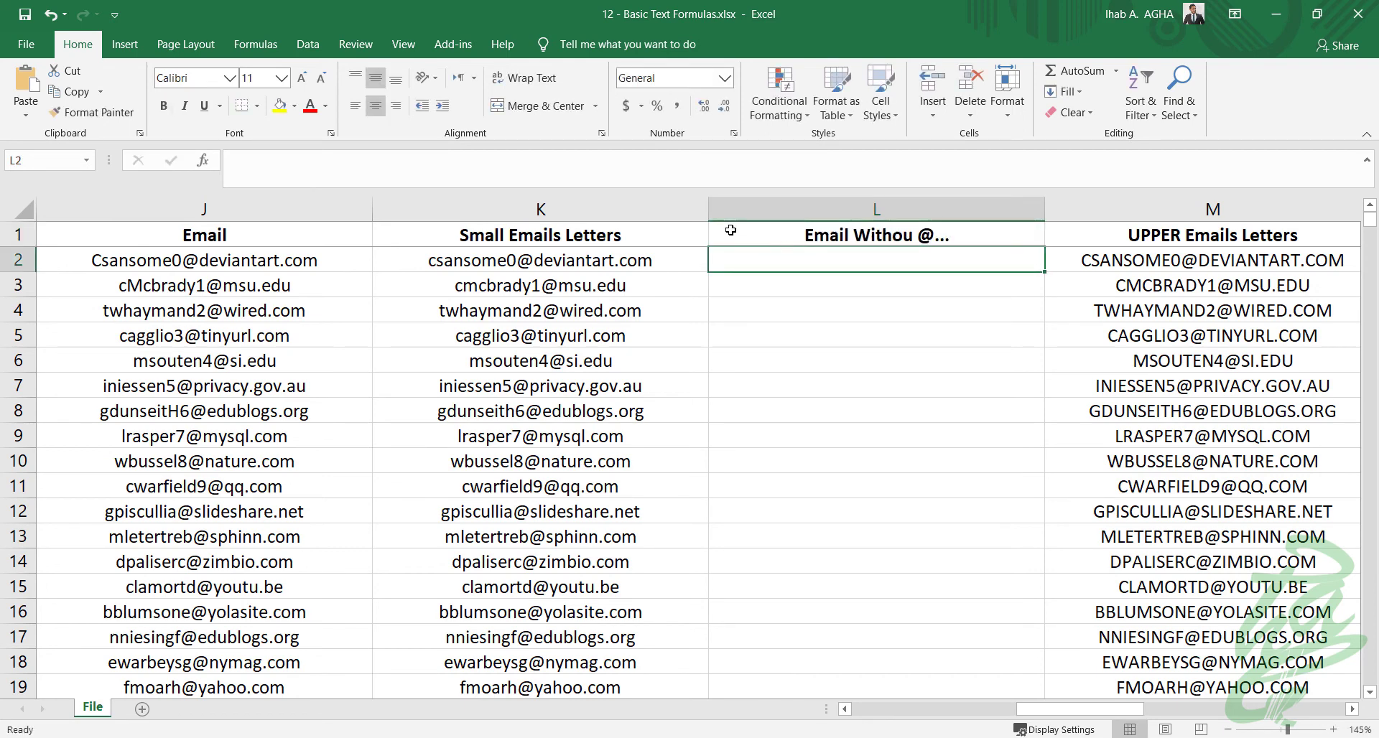
Enter the formula =LEFT(K2,FIND("@",K2,1)-1) in cell L2 to extract the part of the email before the @ sign
type("=")
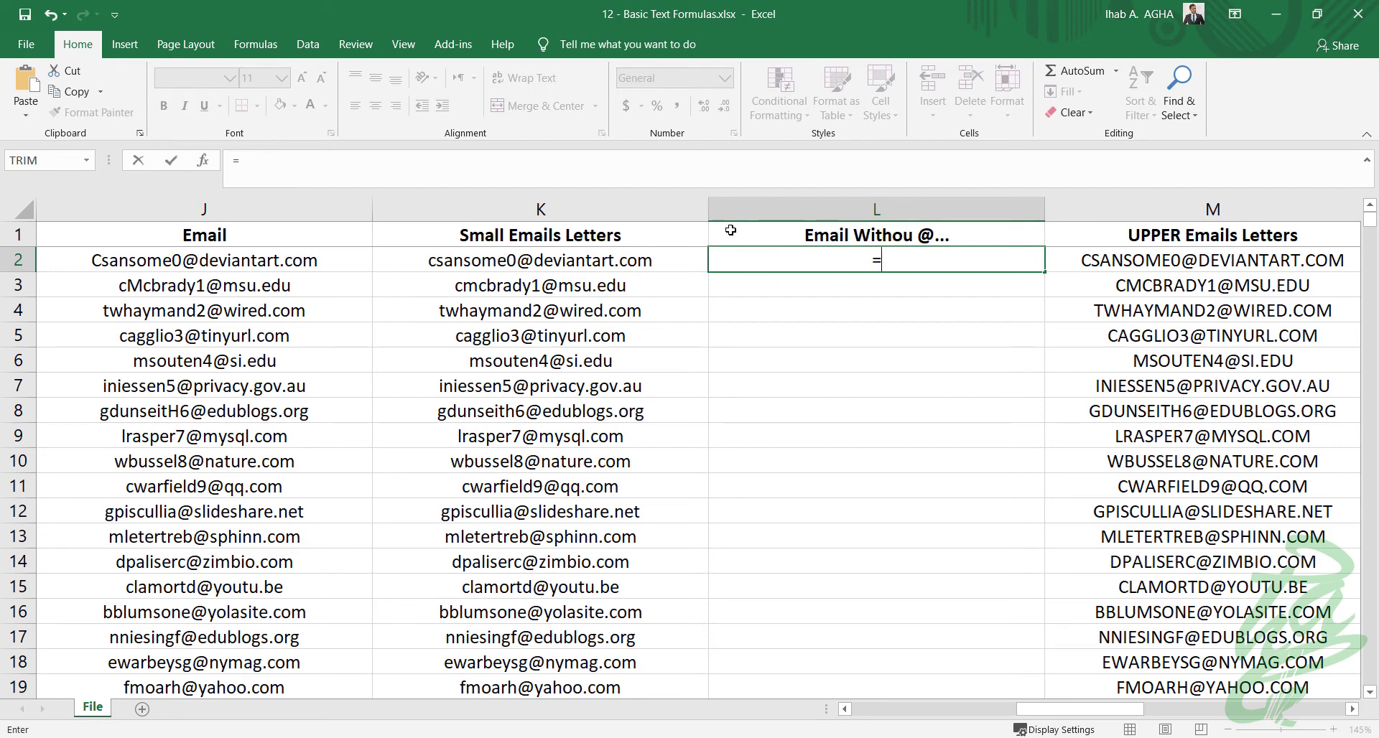
type("LEFT")
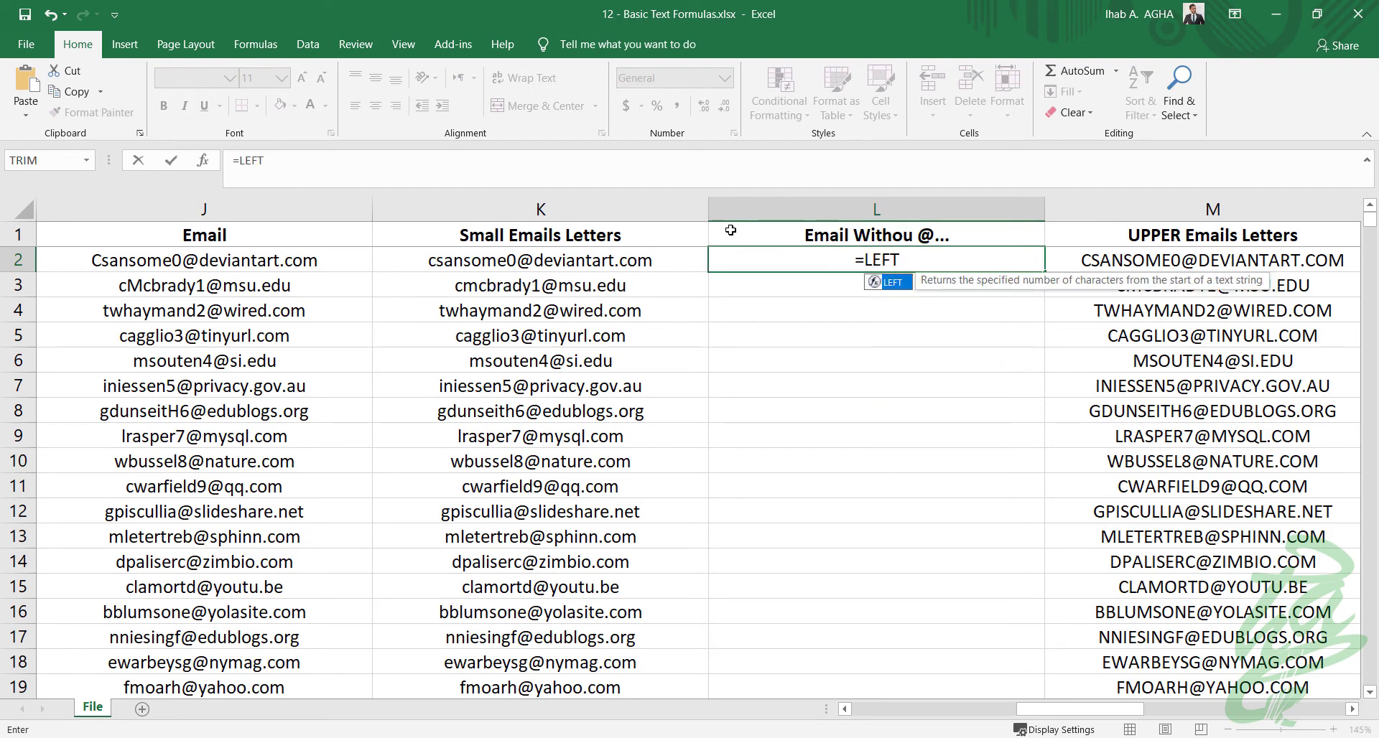
type("(")
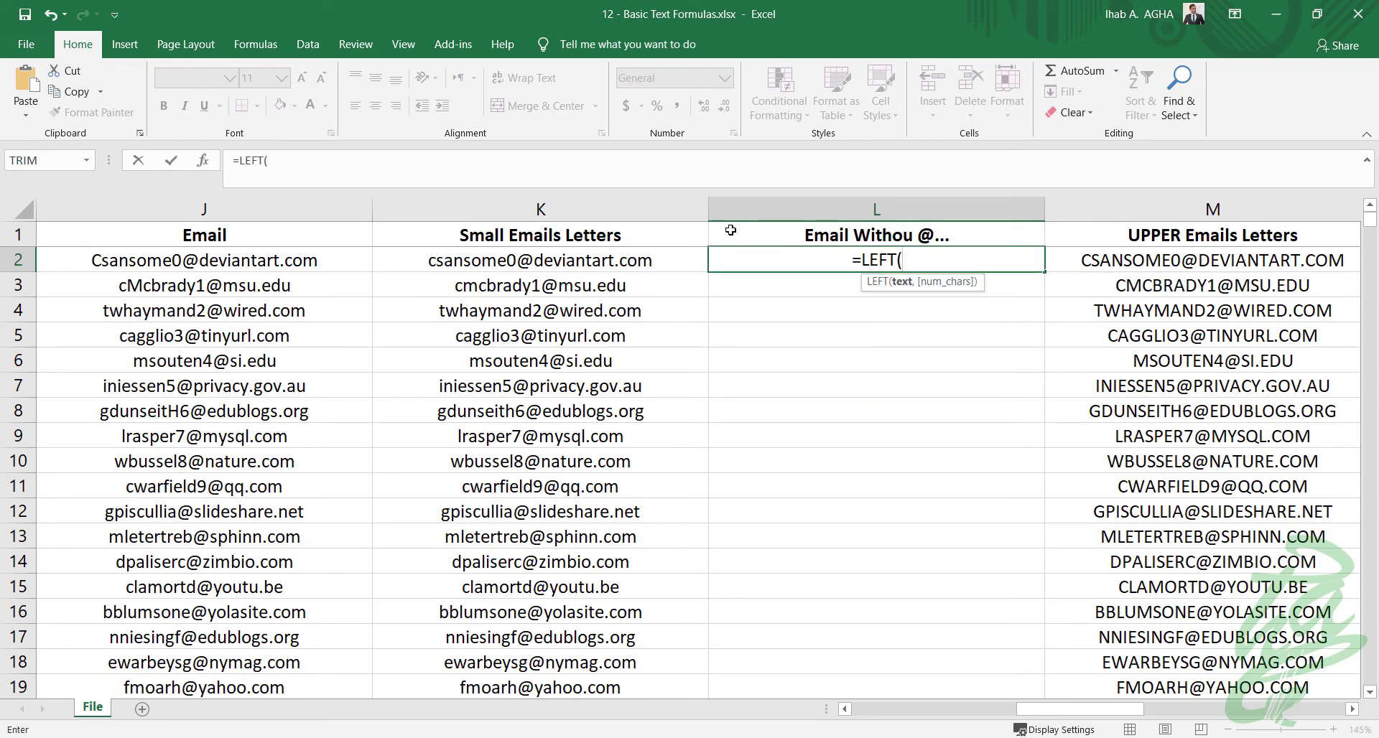
left_click(466, 261)
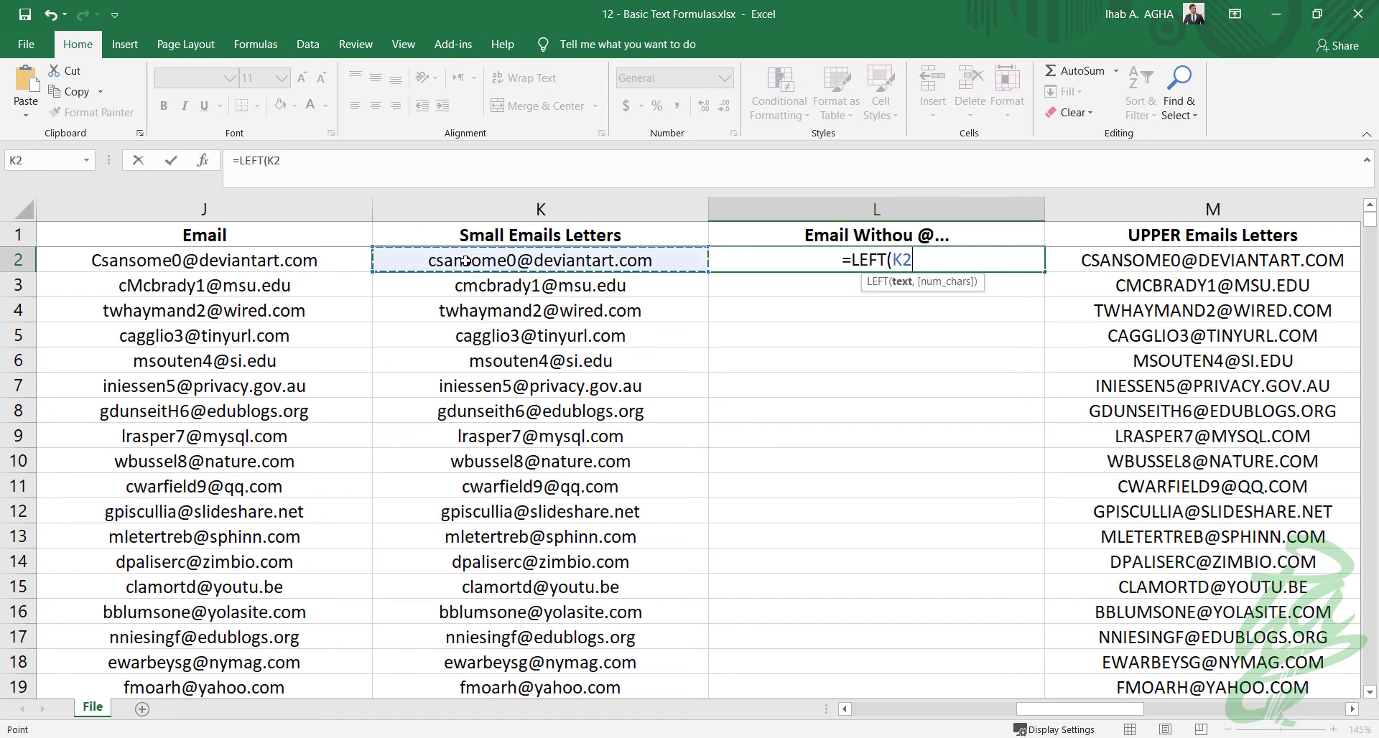
type(",")
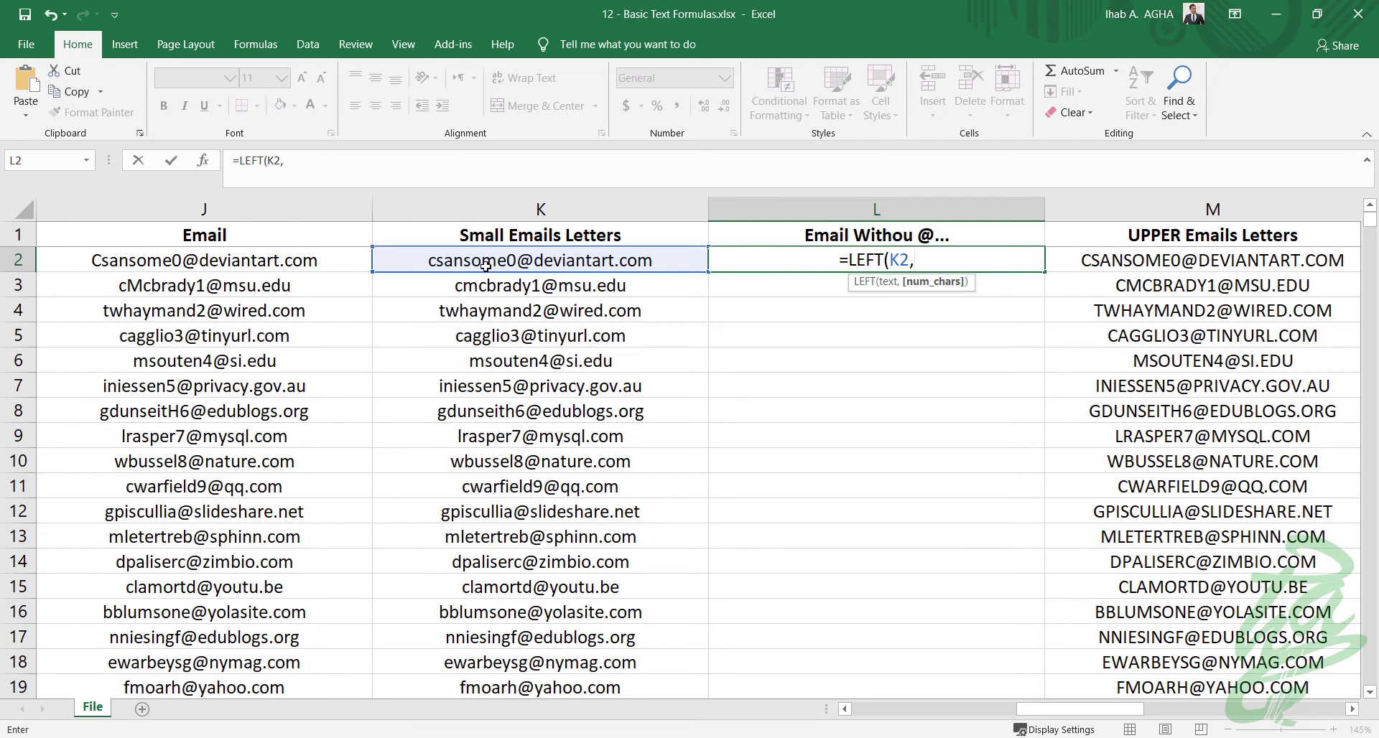
type("FIND")
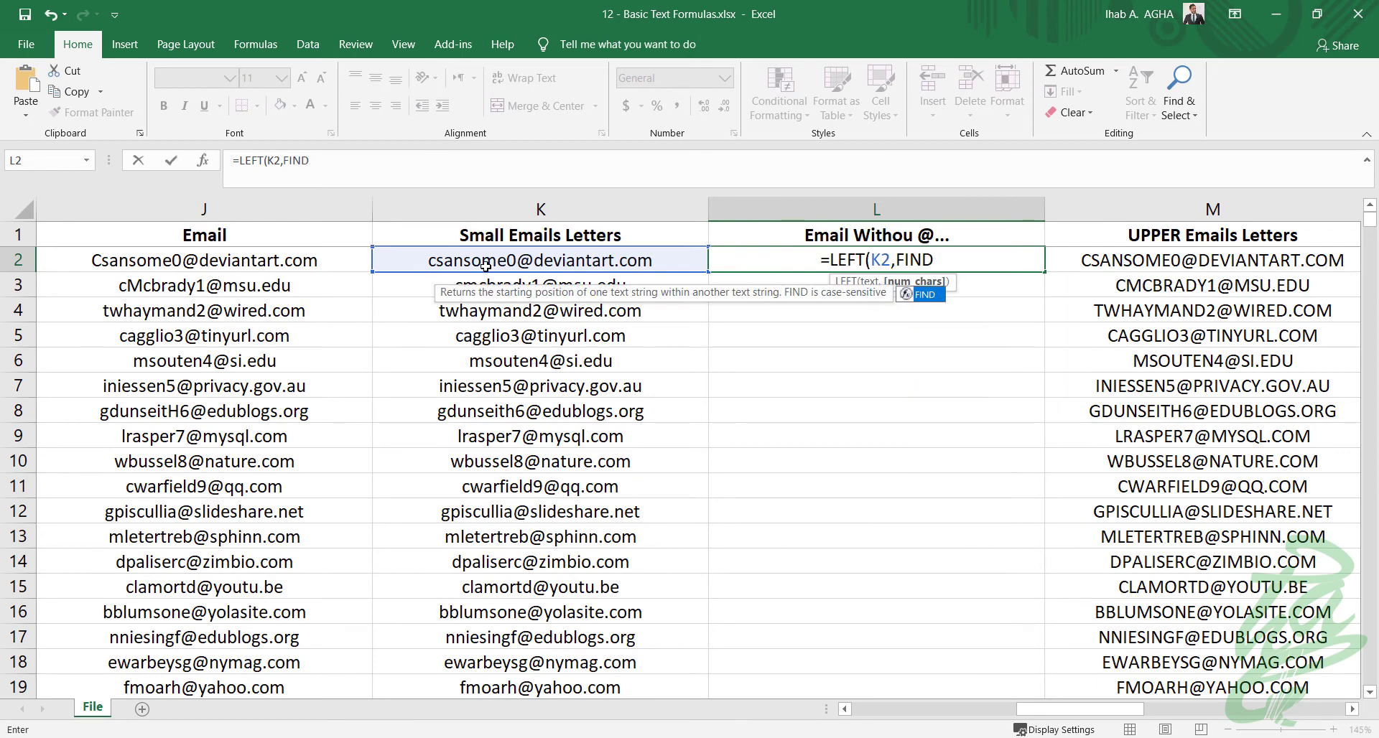
type("(")
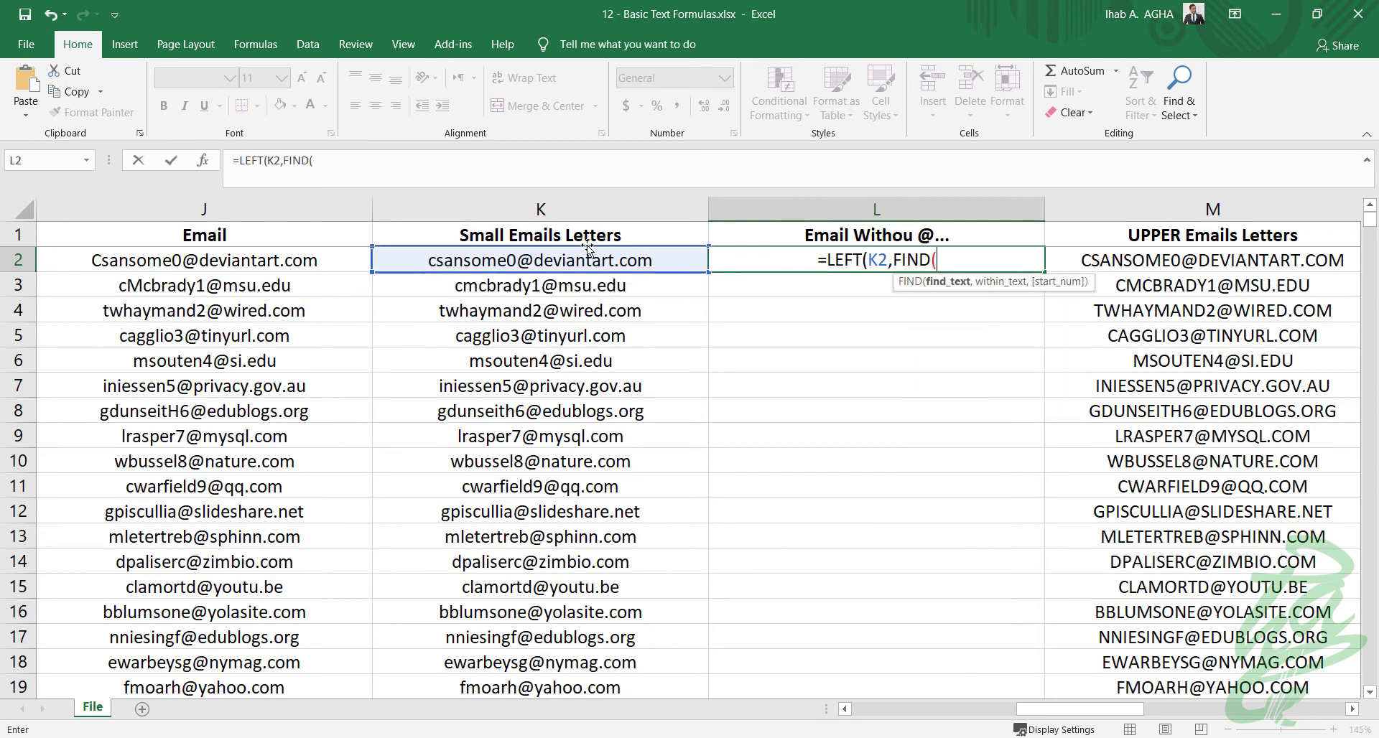
type("\"")
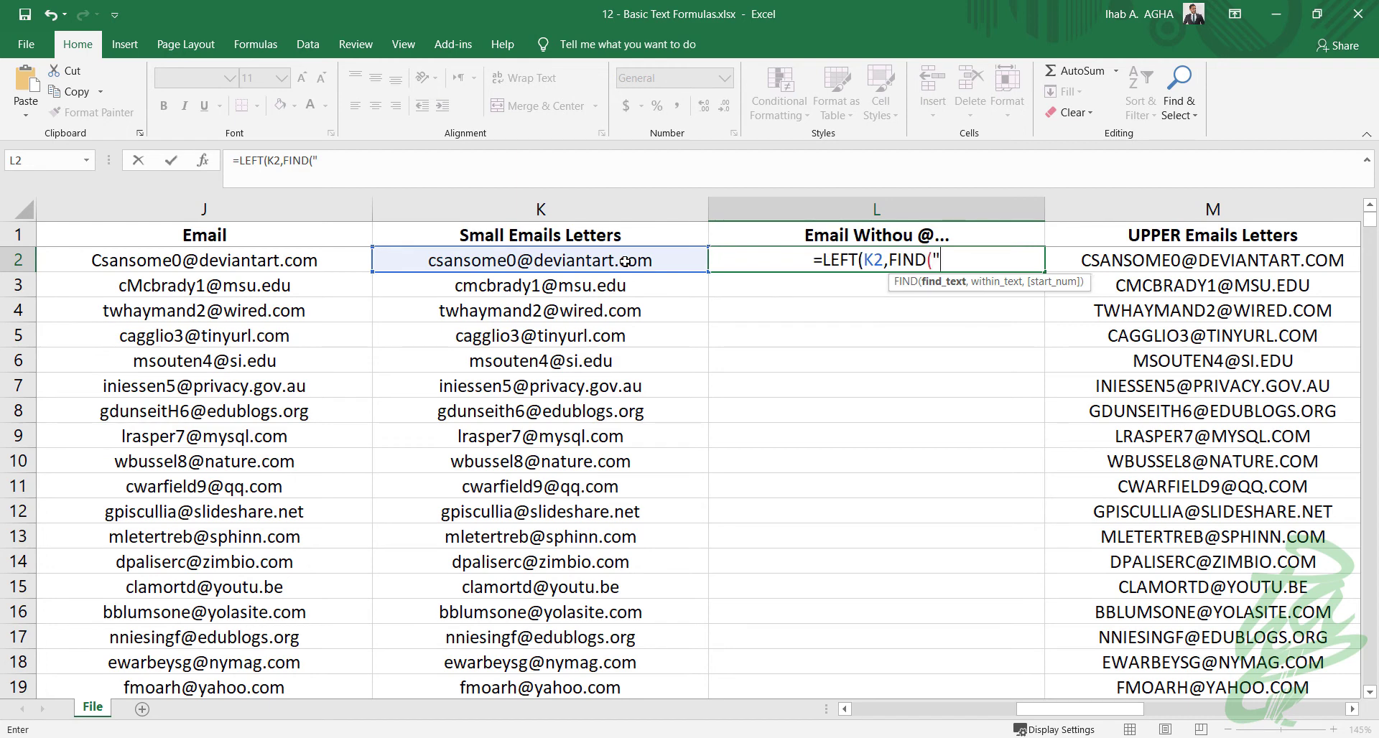
type("@")
type("\"")
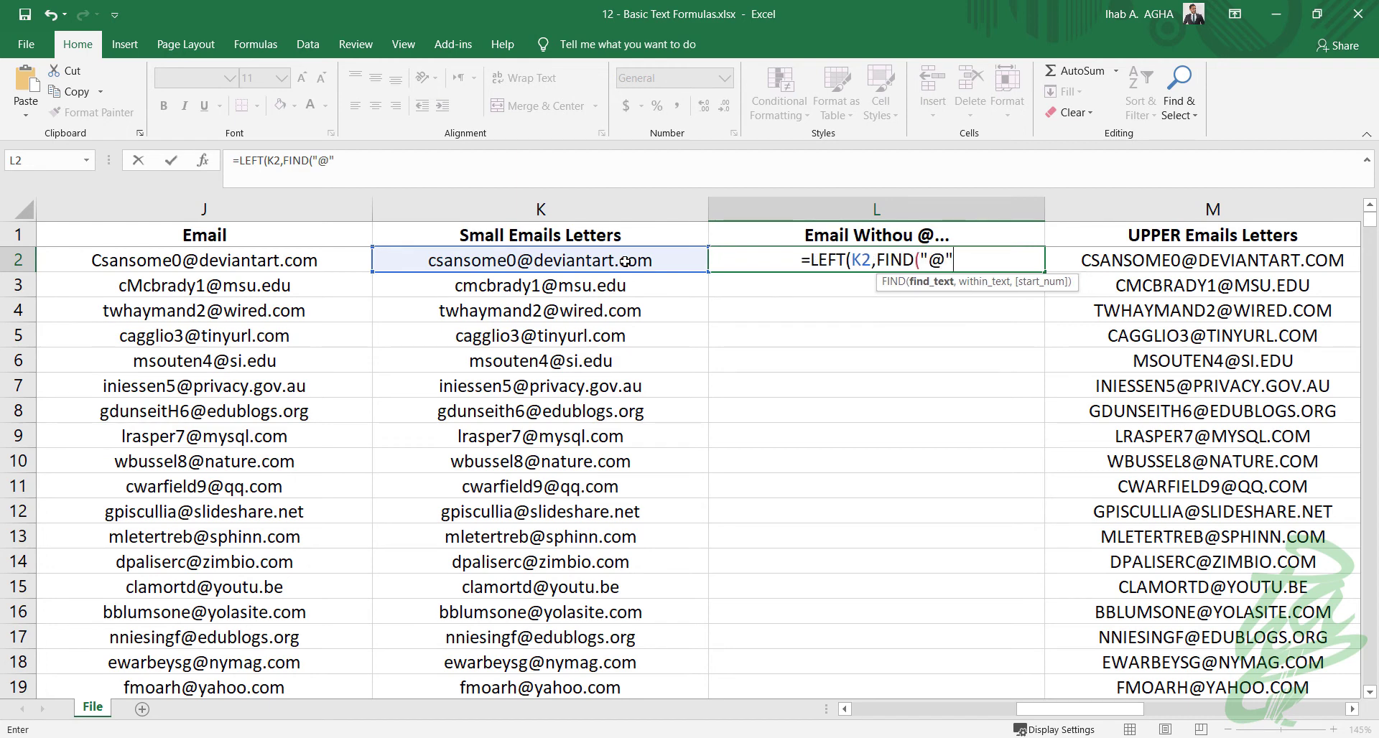
type(",")
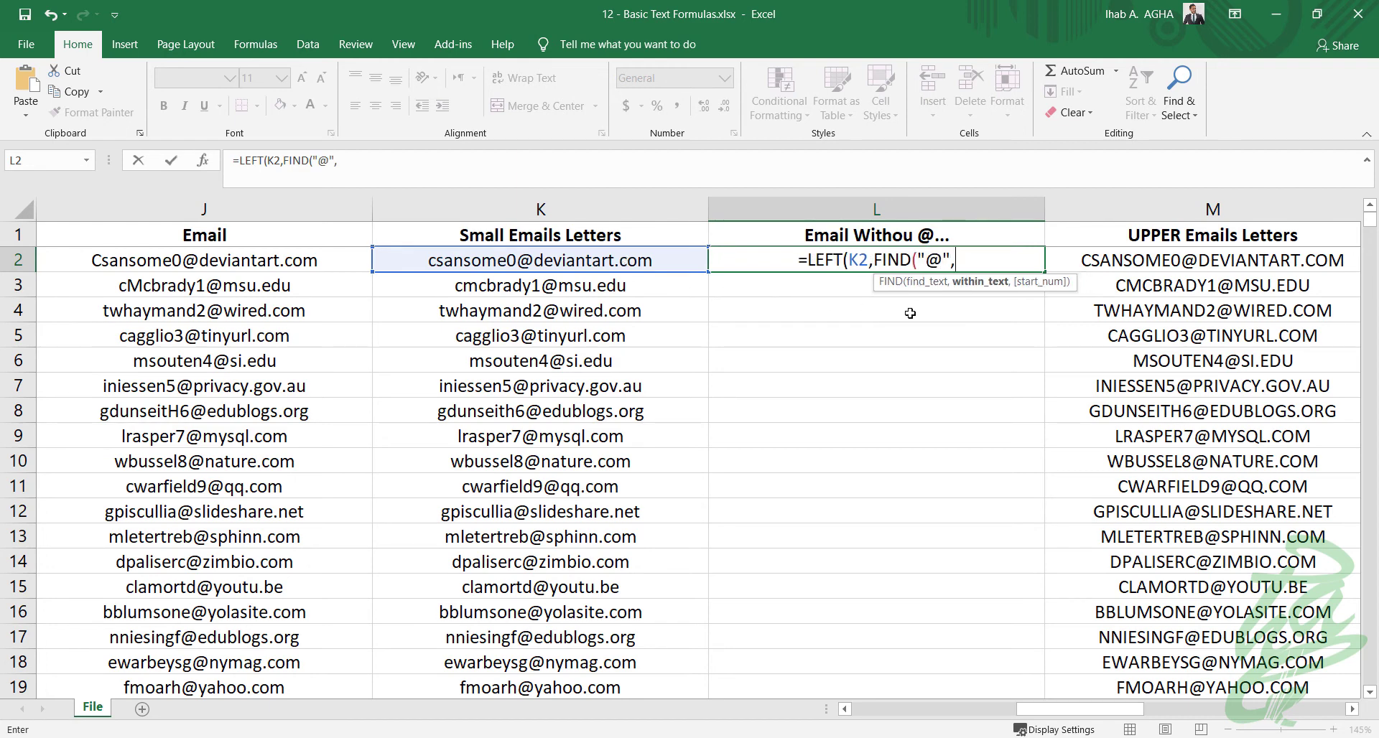
left_click(470, 262)
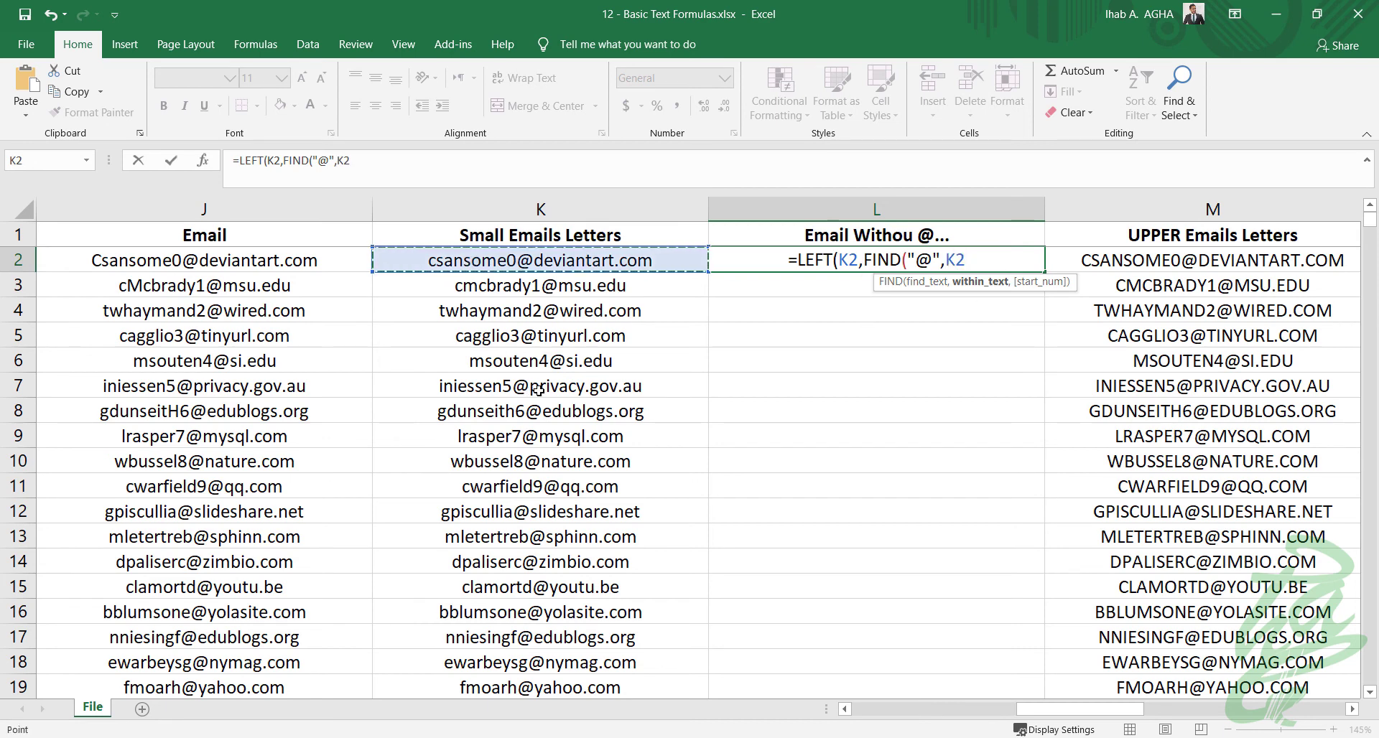
type(",1")
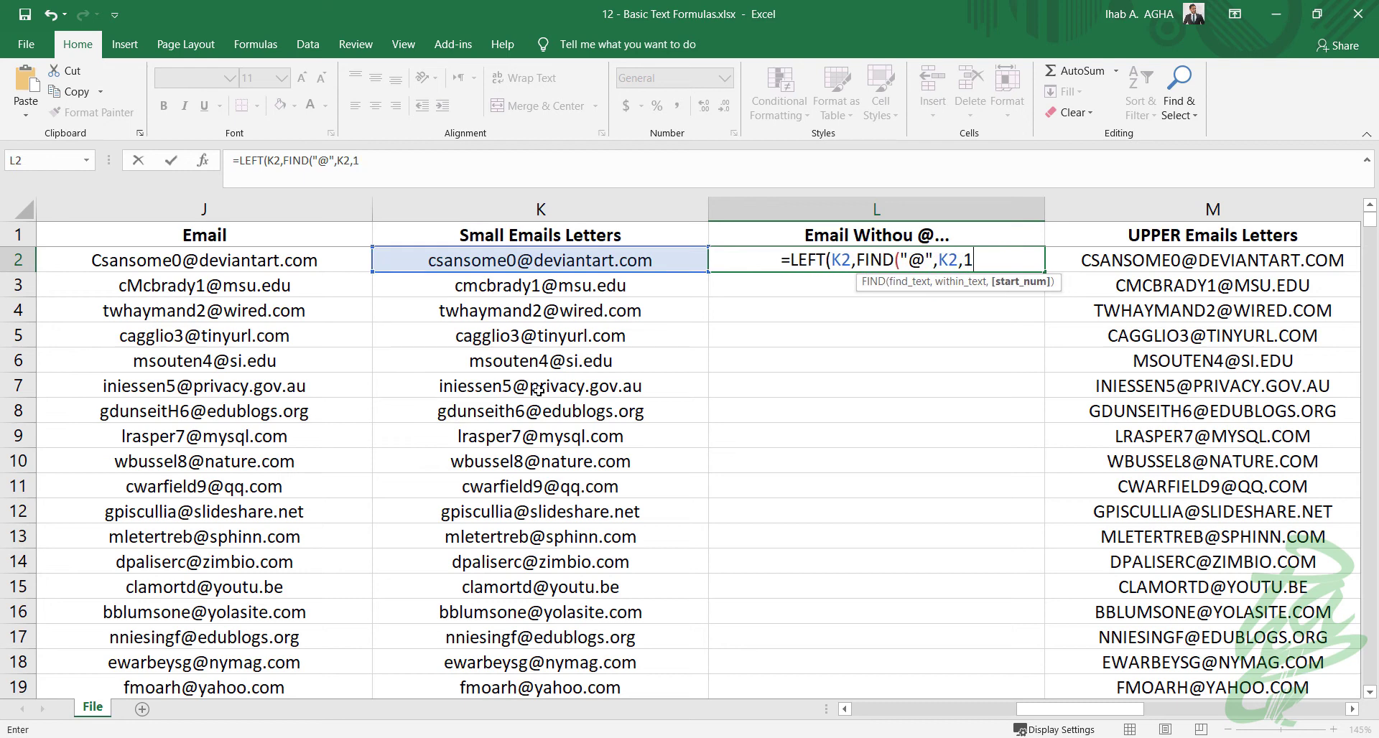
type(")")
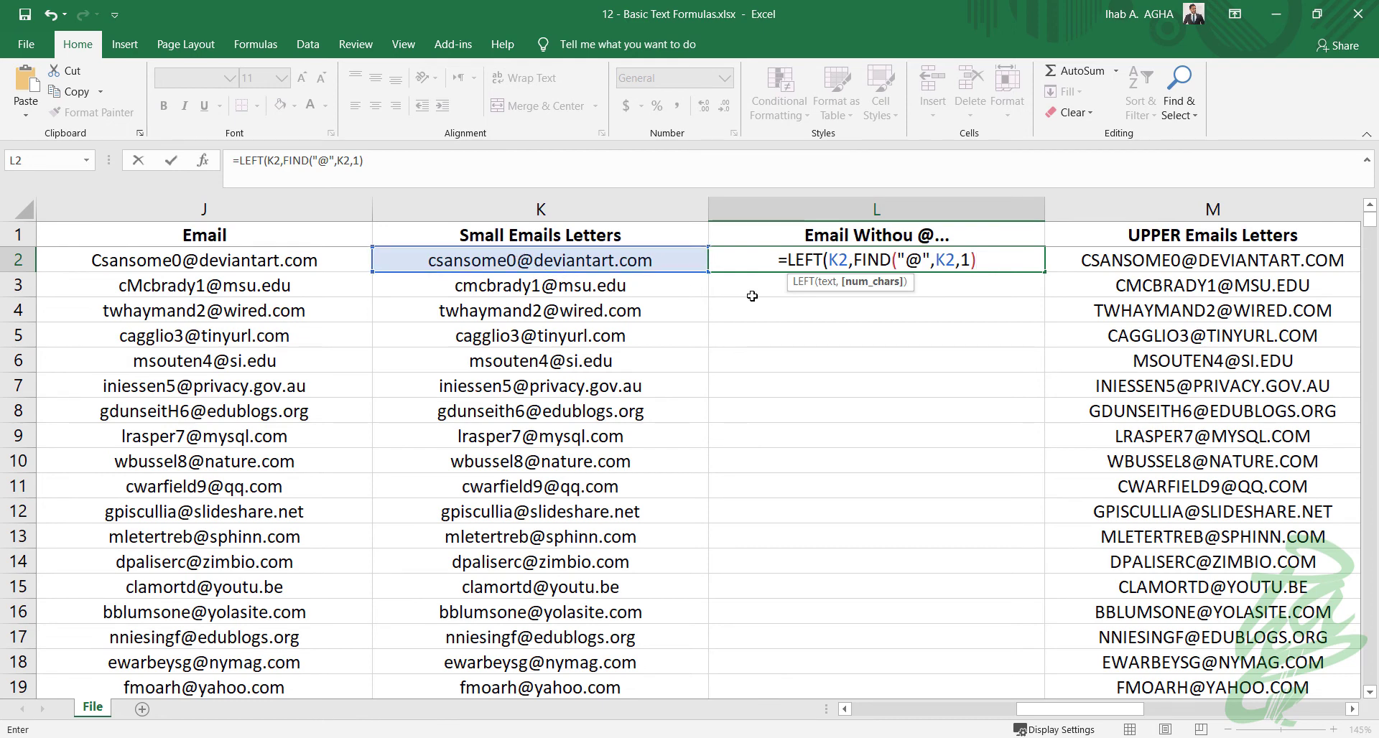
type("-1")
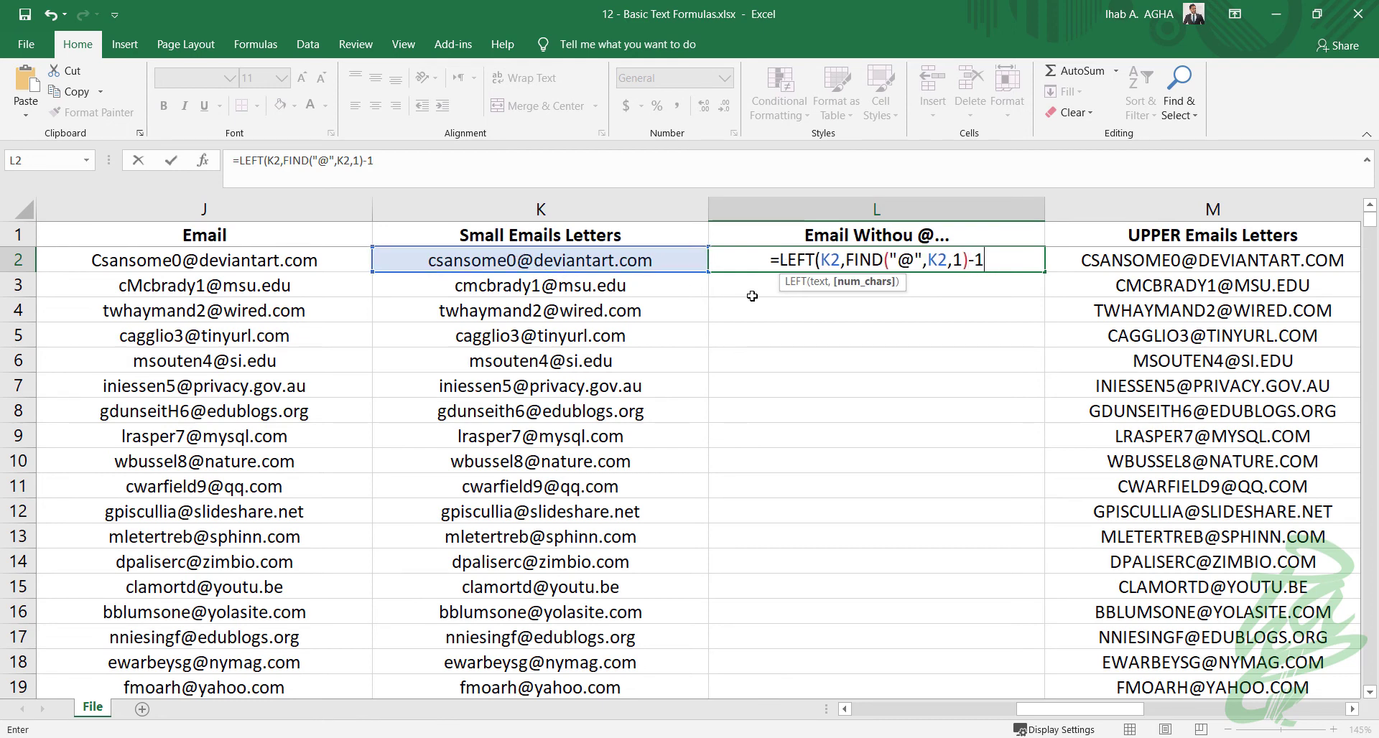
type(")")
key("Return")
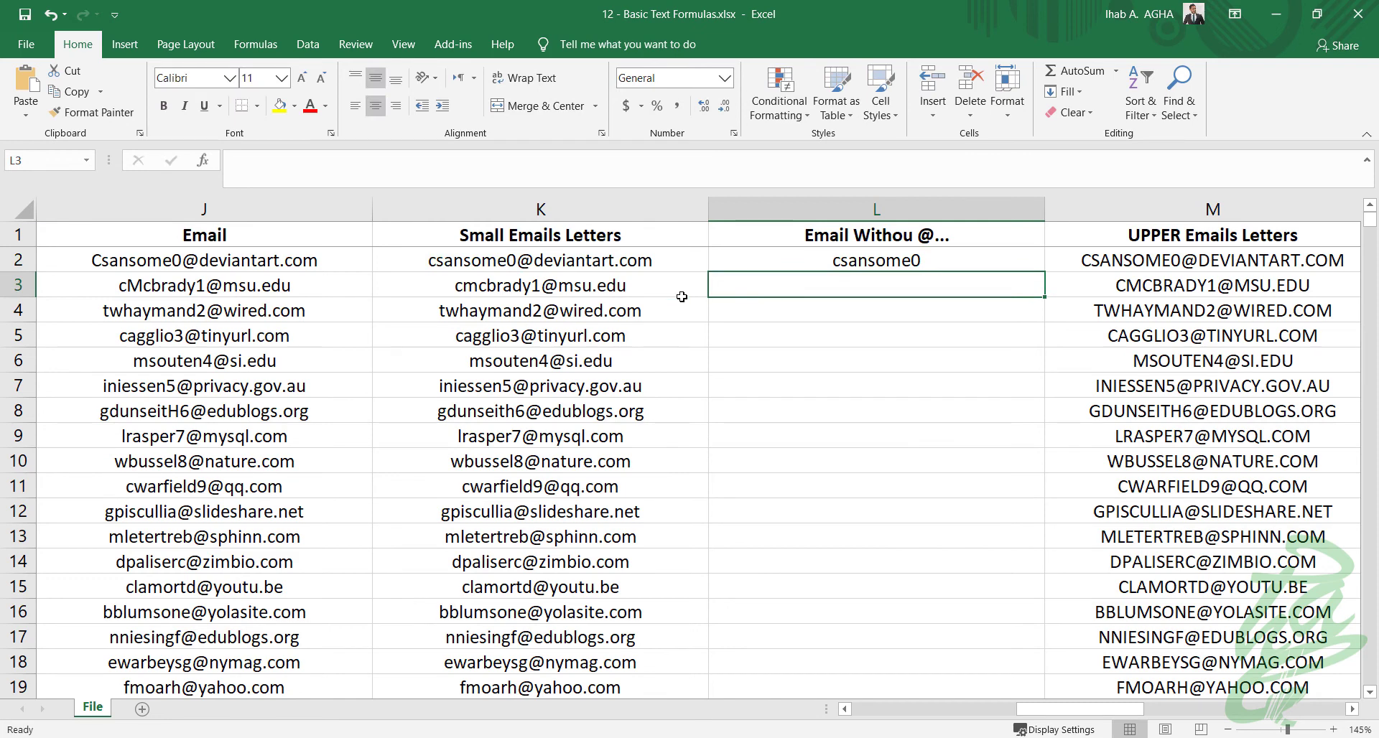
Fill the L2 formula down all data rows and correct the heading in L1 to "Email Without @..."
left_click(843, 264)
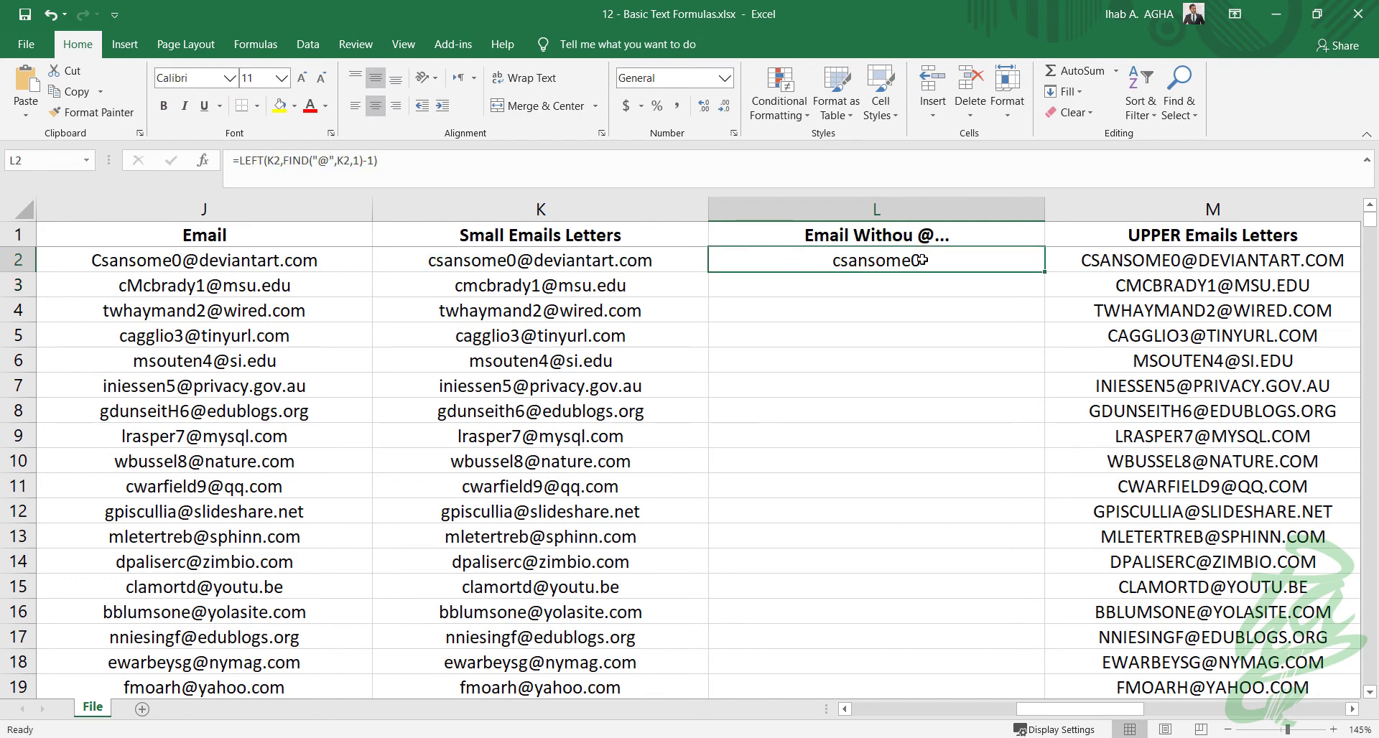
double_click(1043, 272)
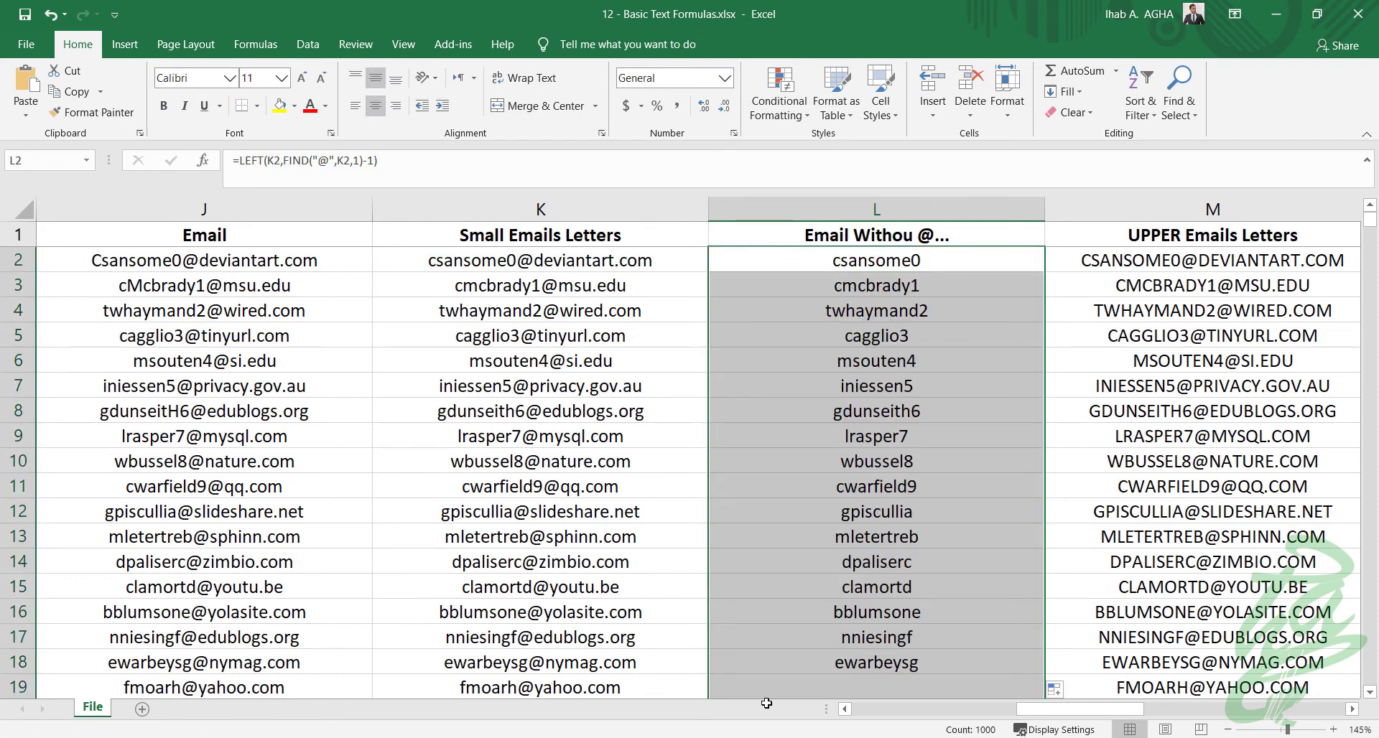
key("ctrl+Up")
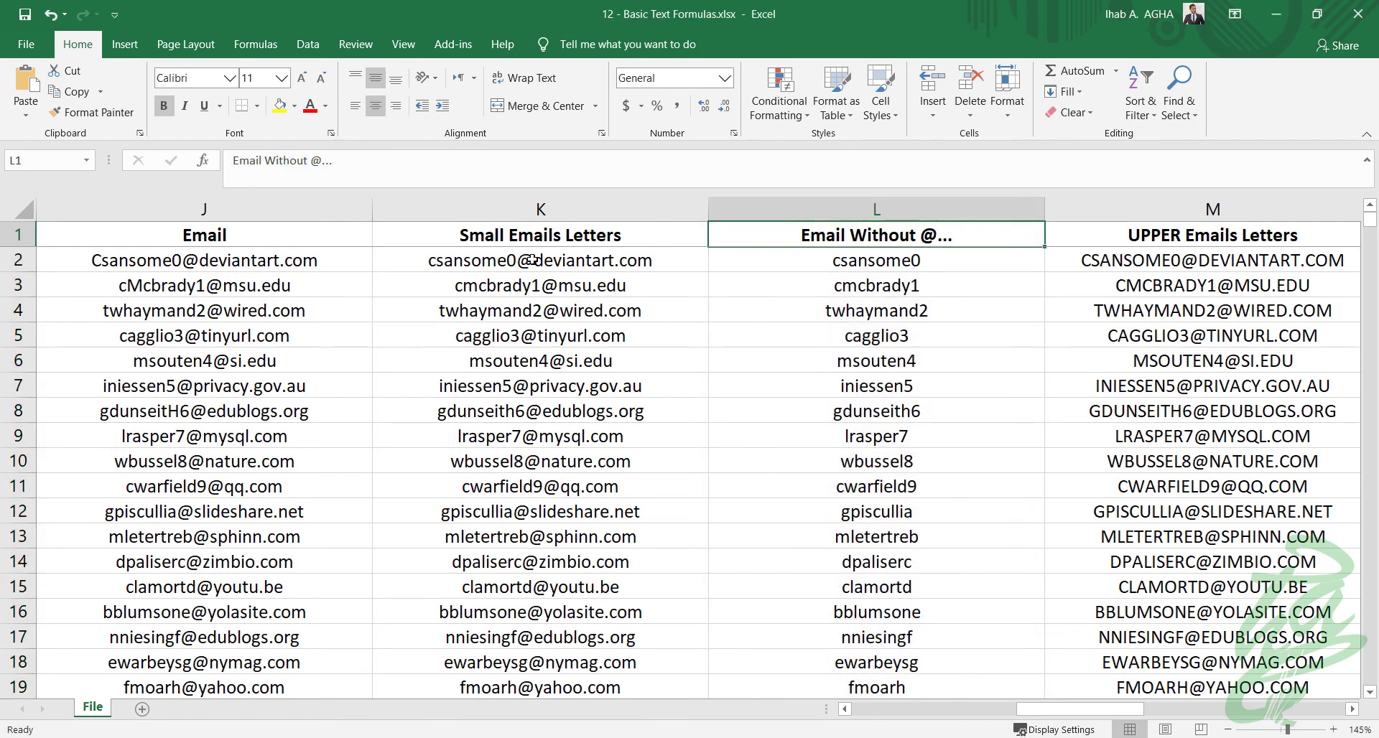
Insert a new column before the "Email Without @..." column and head it "Domain"
right_click(753, 210)
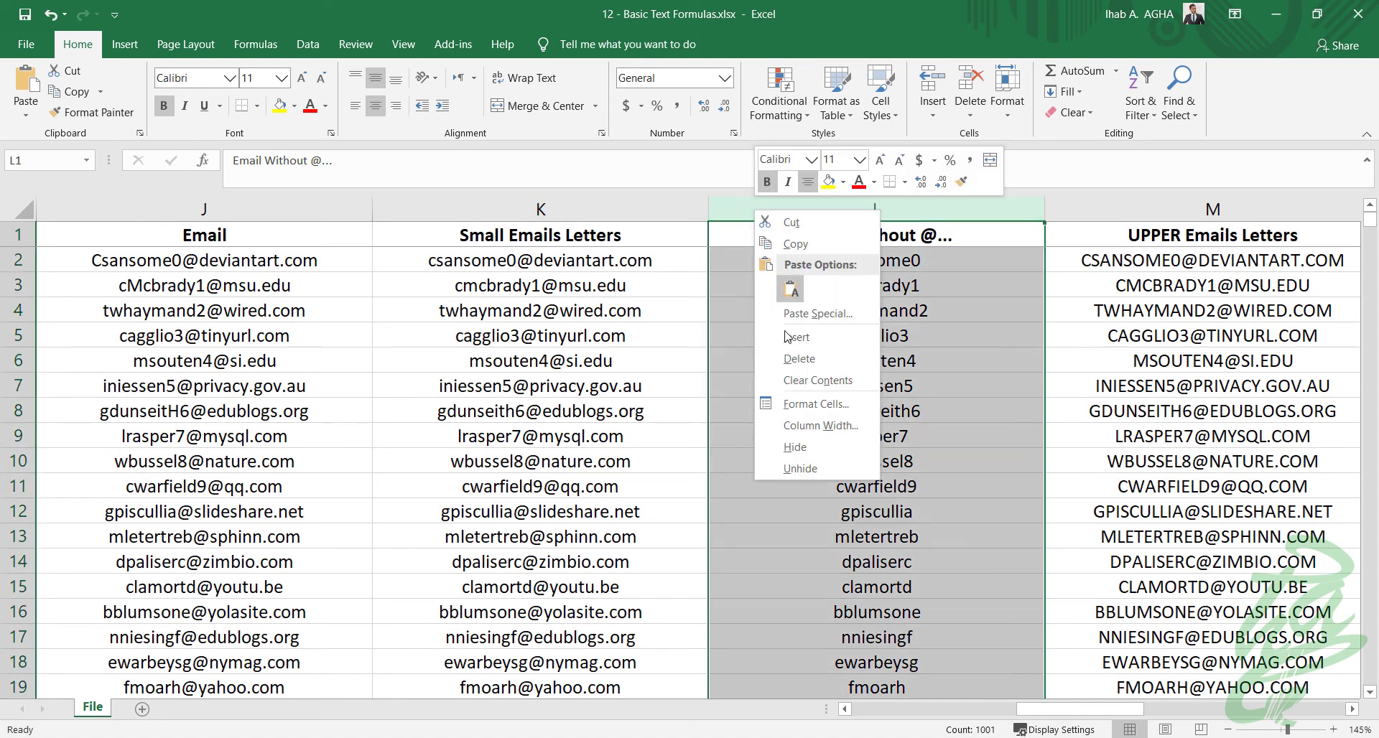
left_click(801, 337)
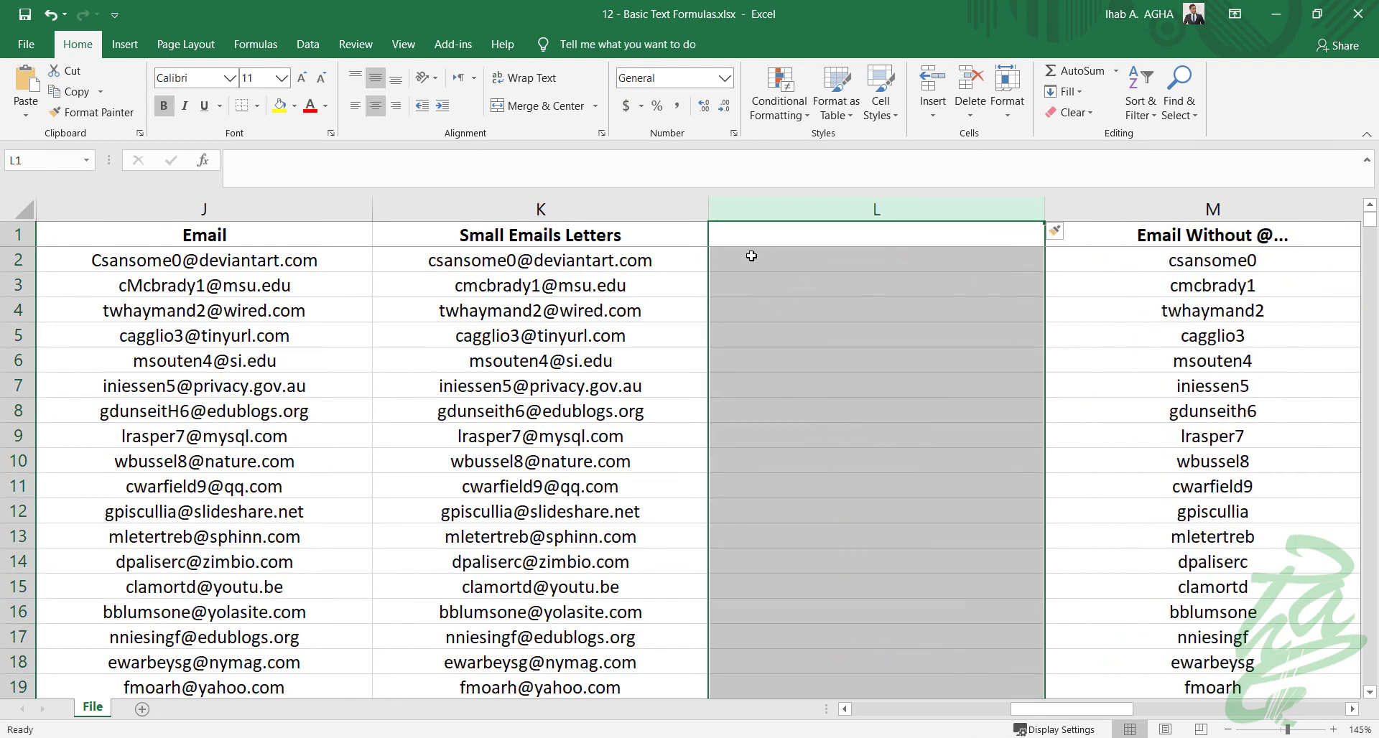
left_click(772, 244)
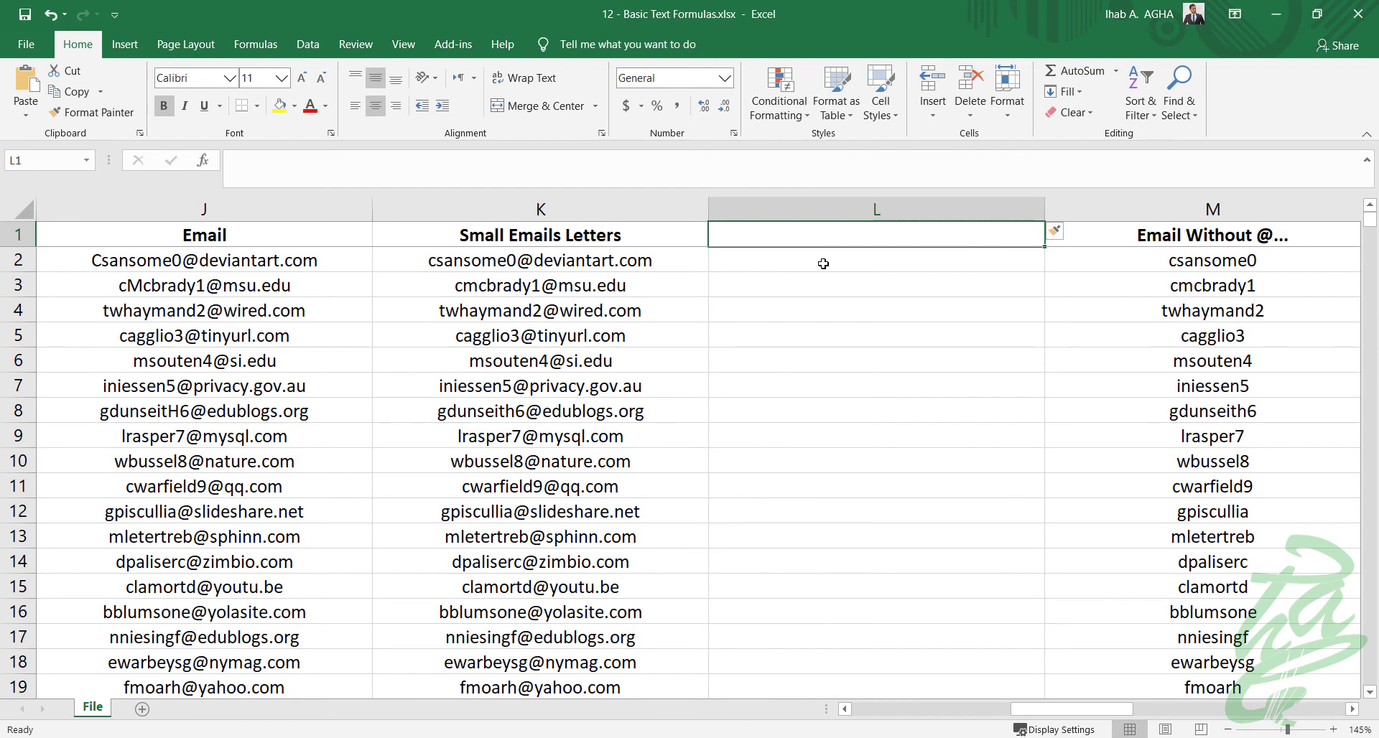
type("Domain")
key("Return")
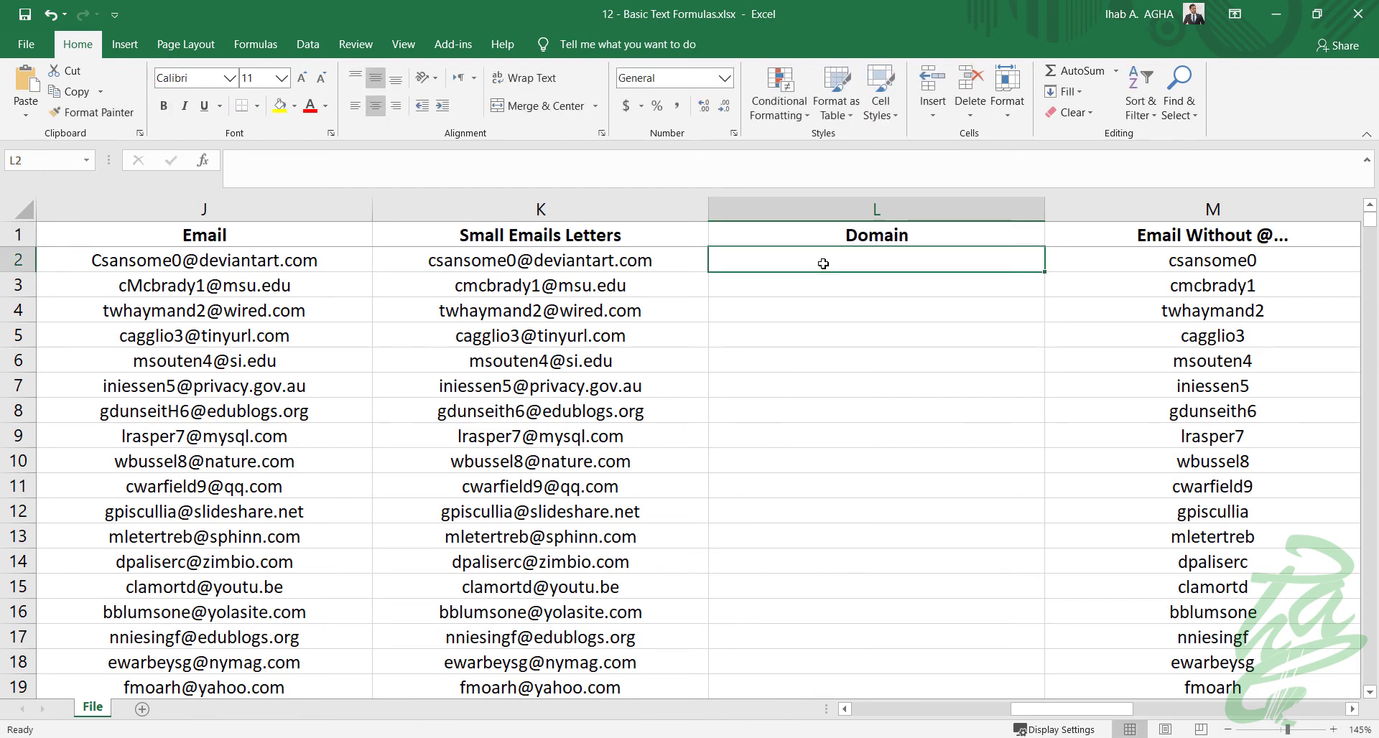
Enter the formula =RIGHT(K2,LEN(K2)-FIND("@",K2,1)) in cell L2 to extract the email's domain
type("=RI")
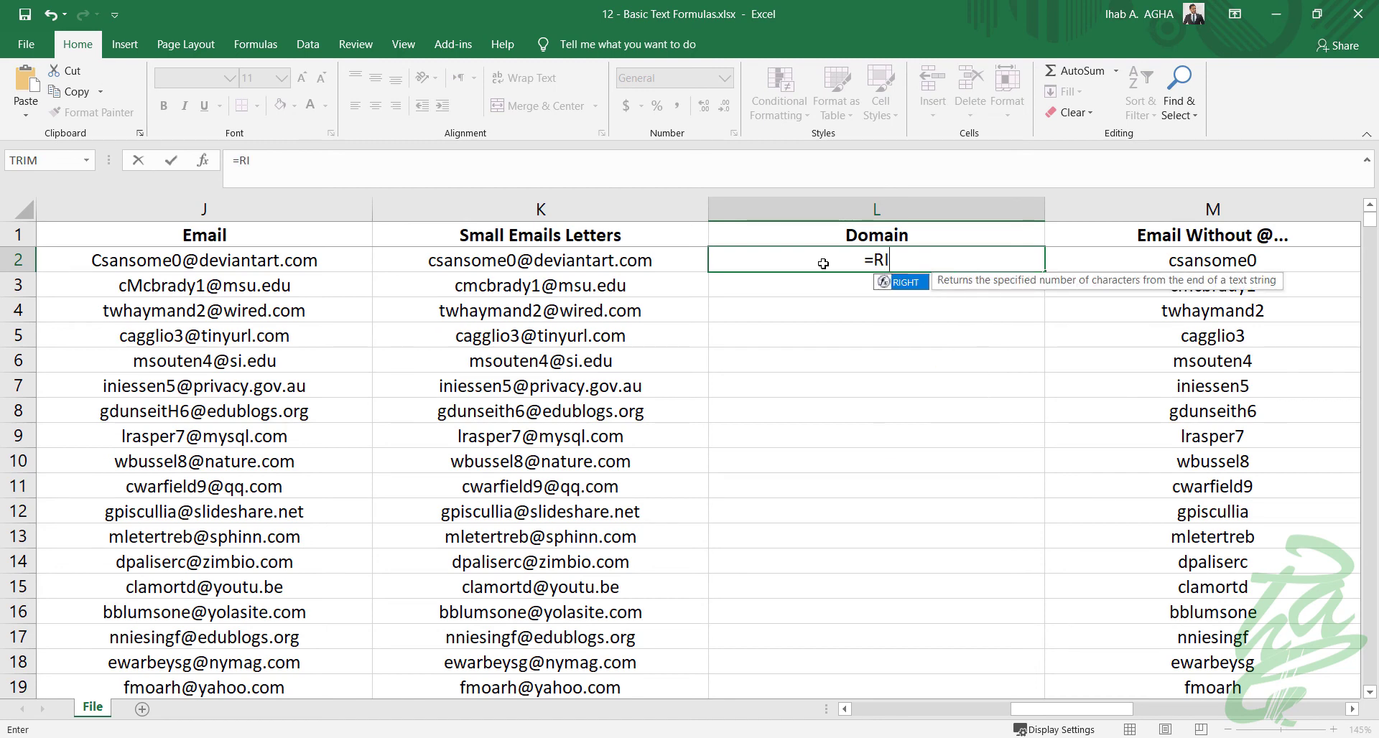
type("GHT(")
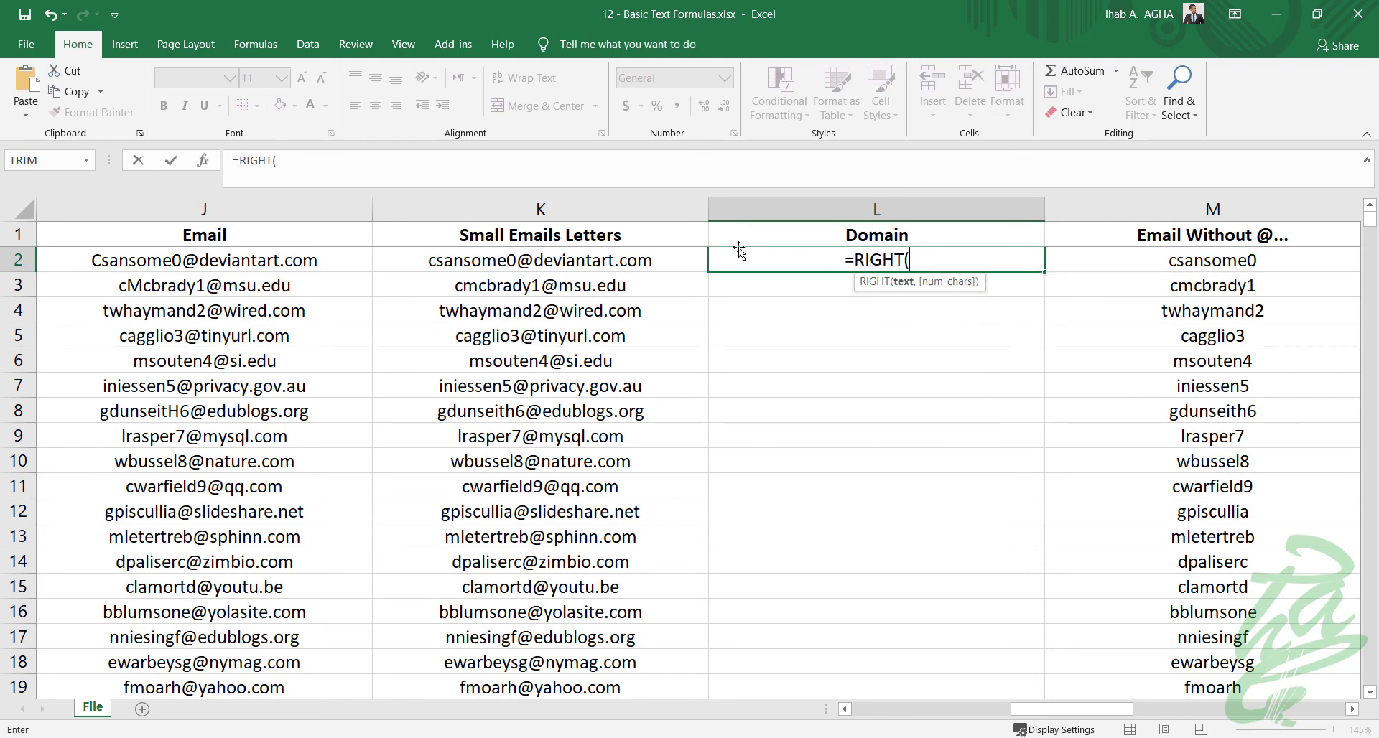
left_click(674, 260)
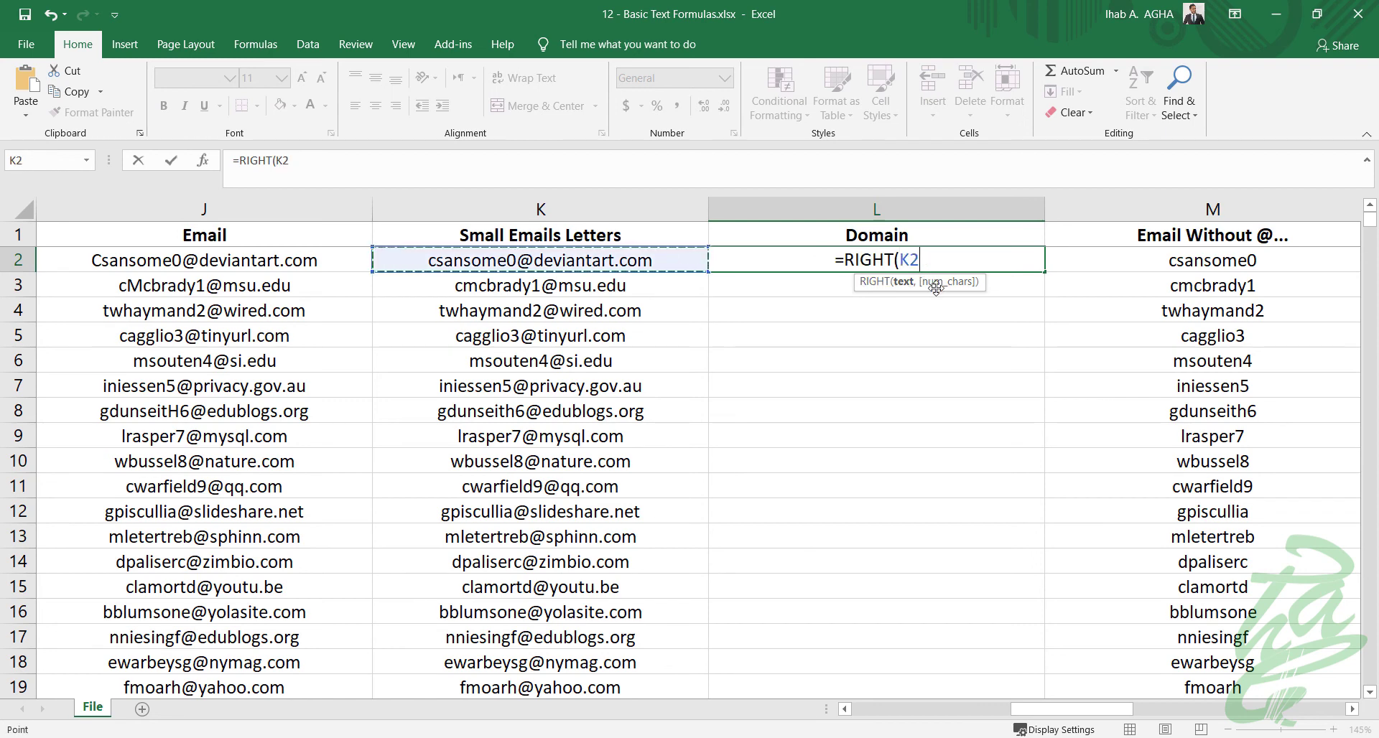
type(",")
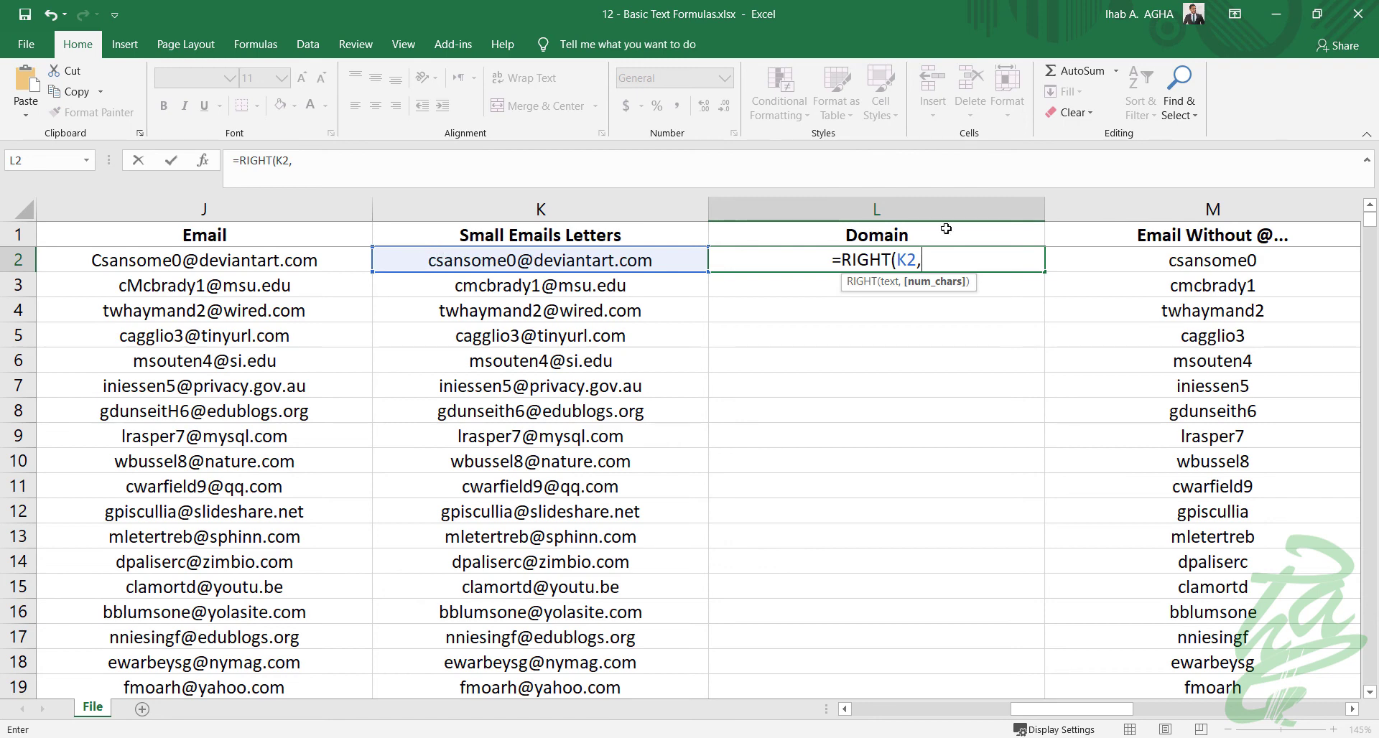
type("LEN(")
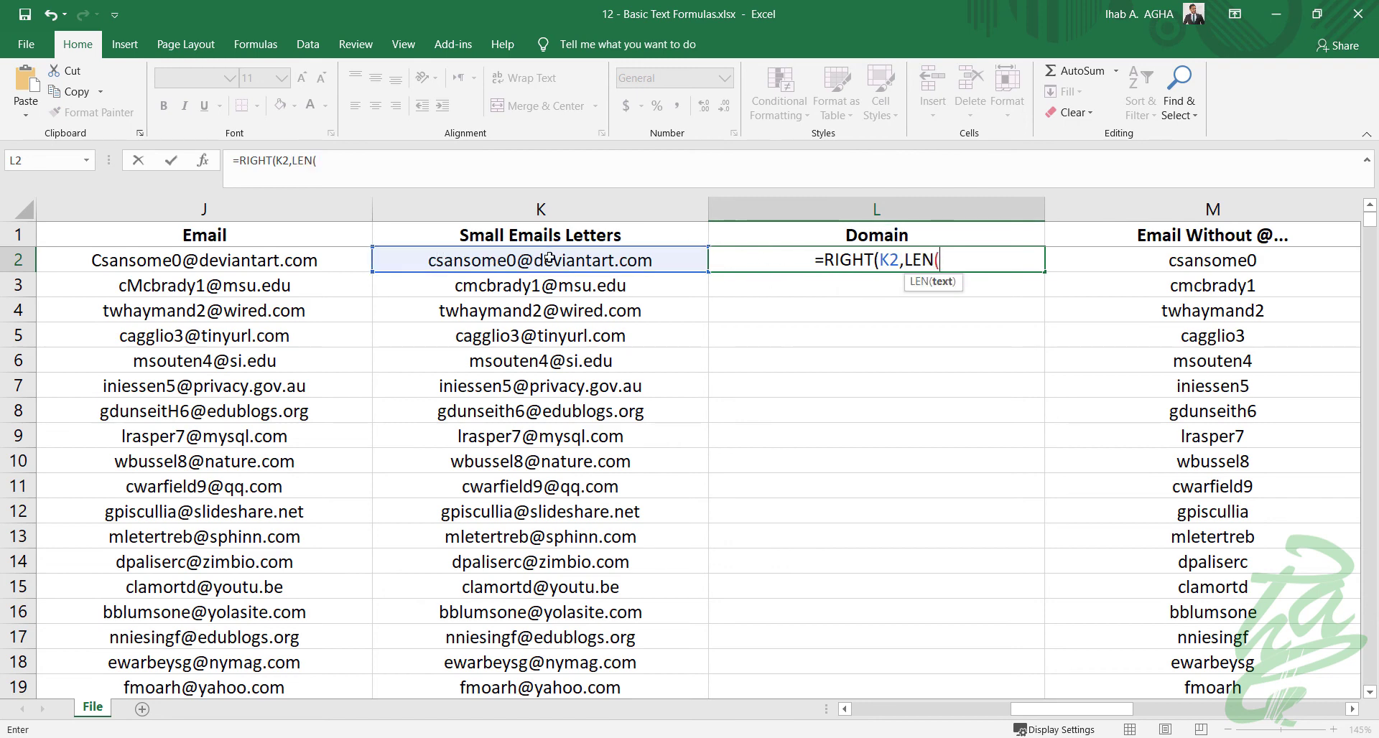
left_click(604, 259)
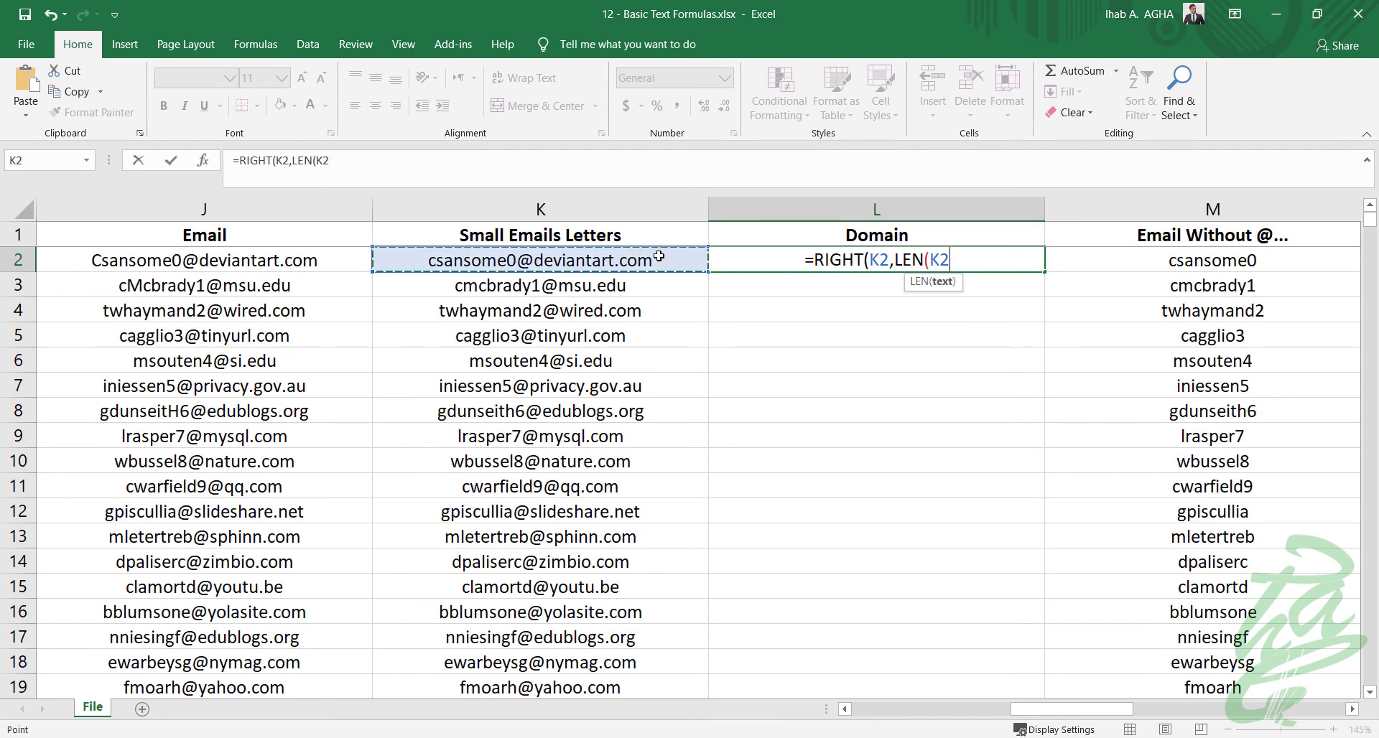
type(")-")
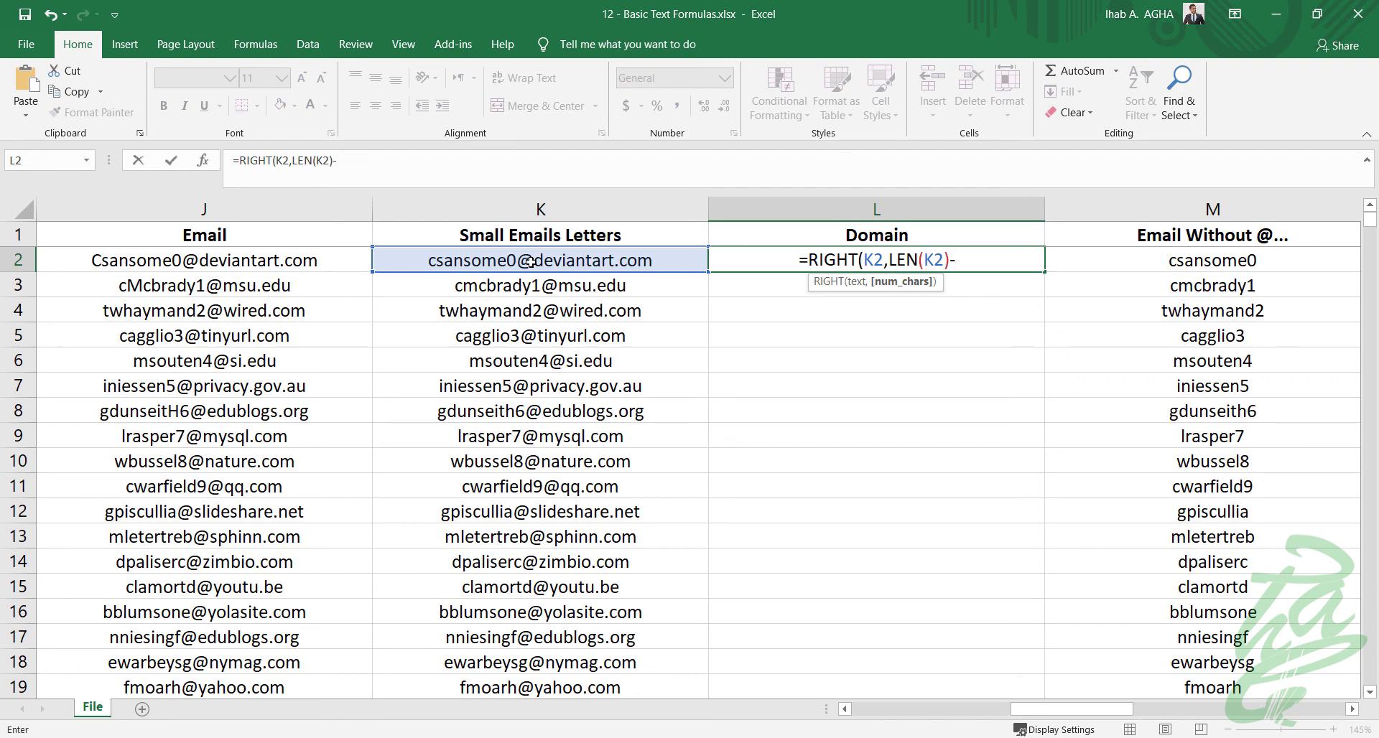
type("FIN")
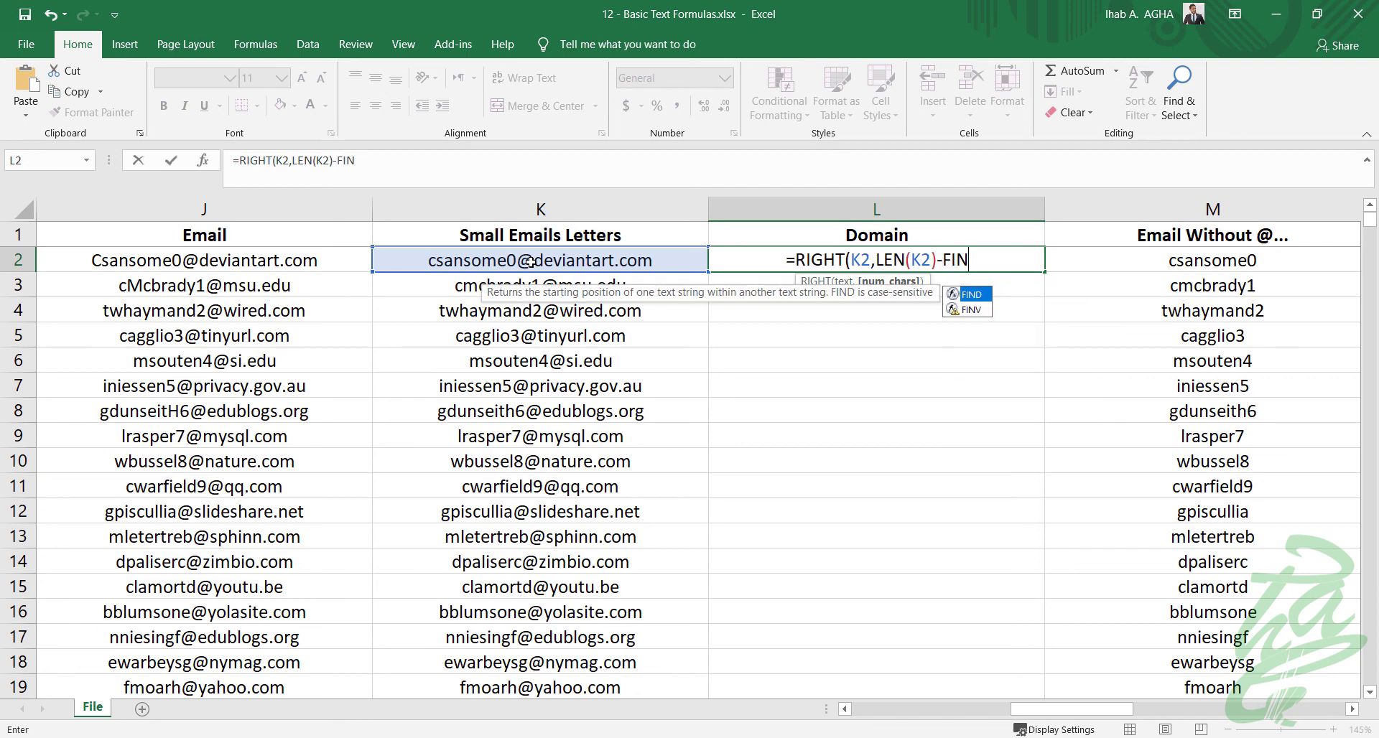
type("D(\"")
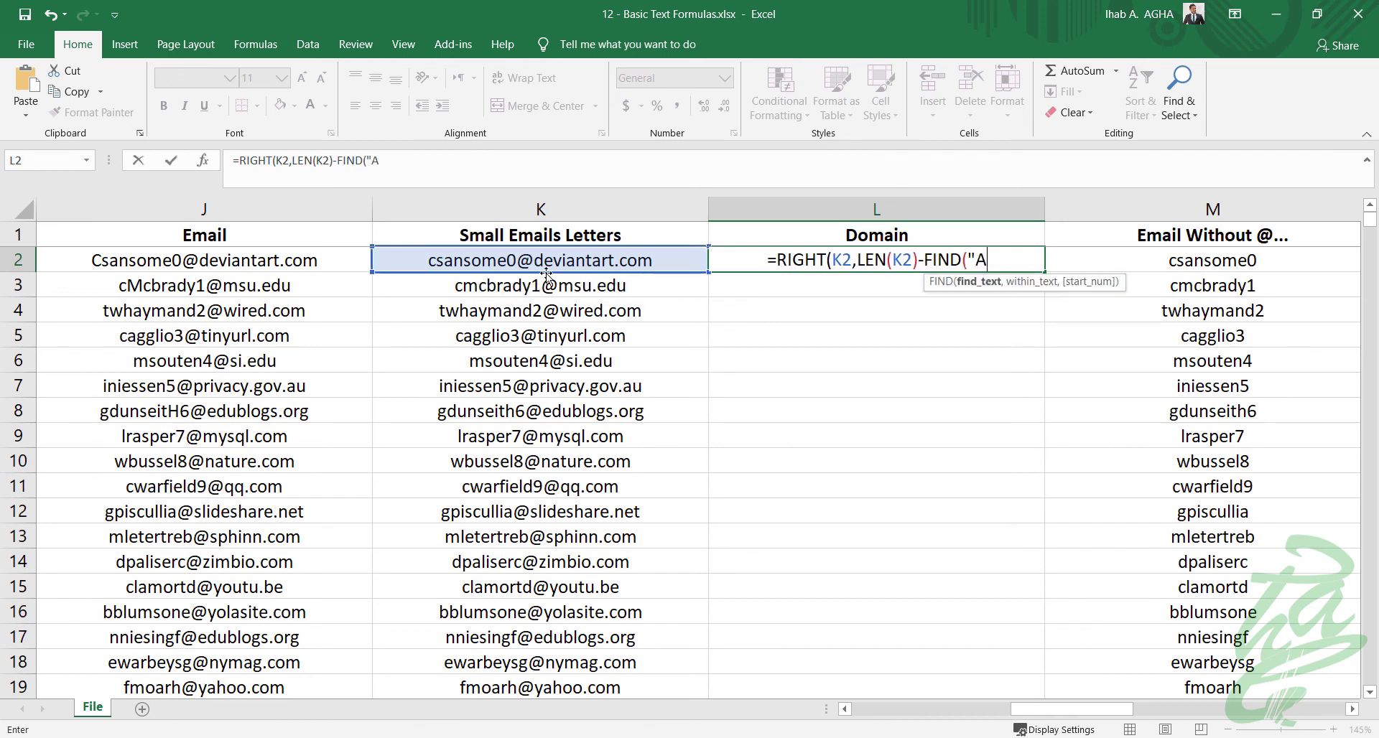
type("@")
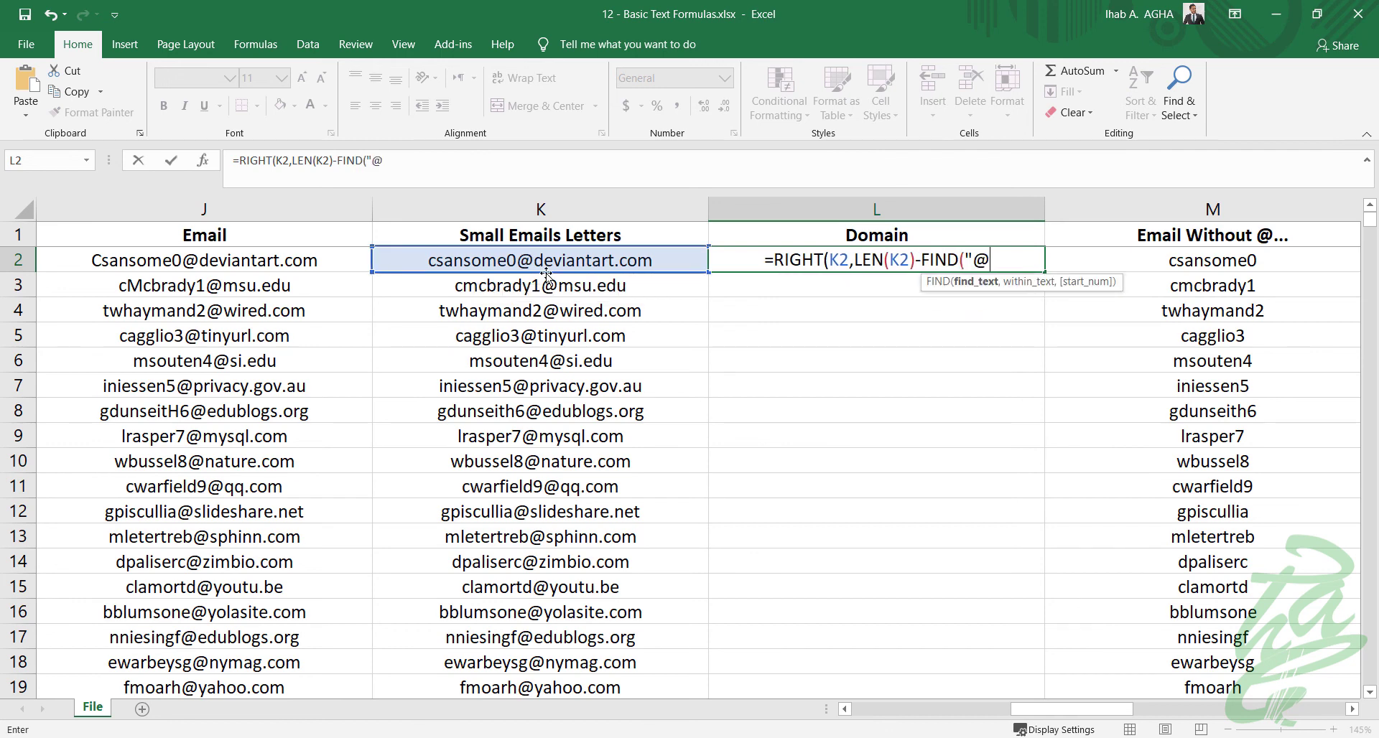
type("\"")
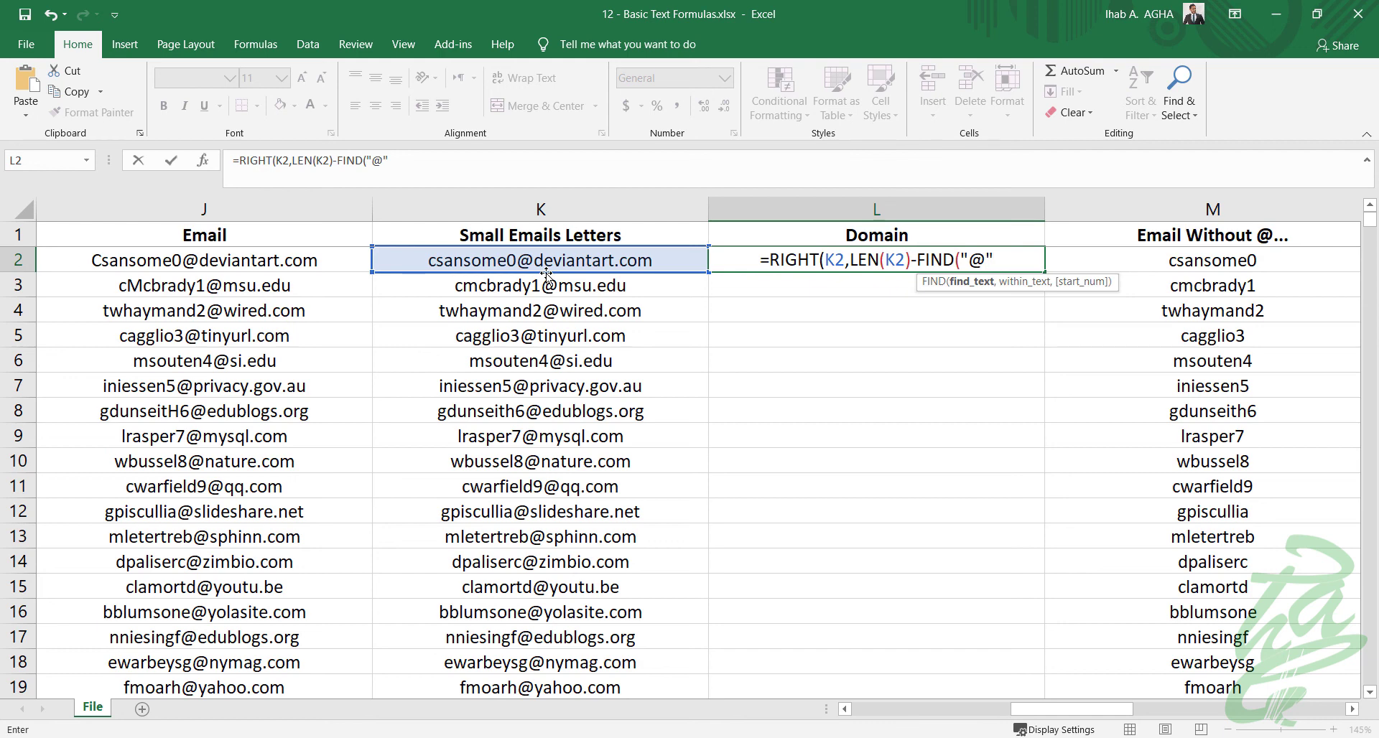
type(",")
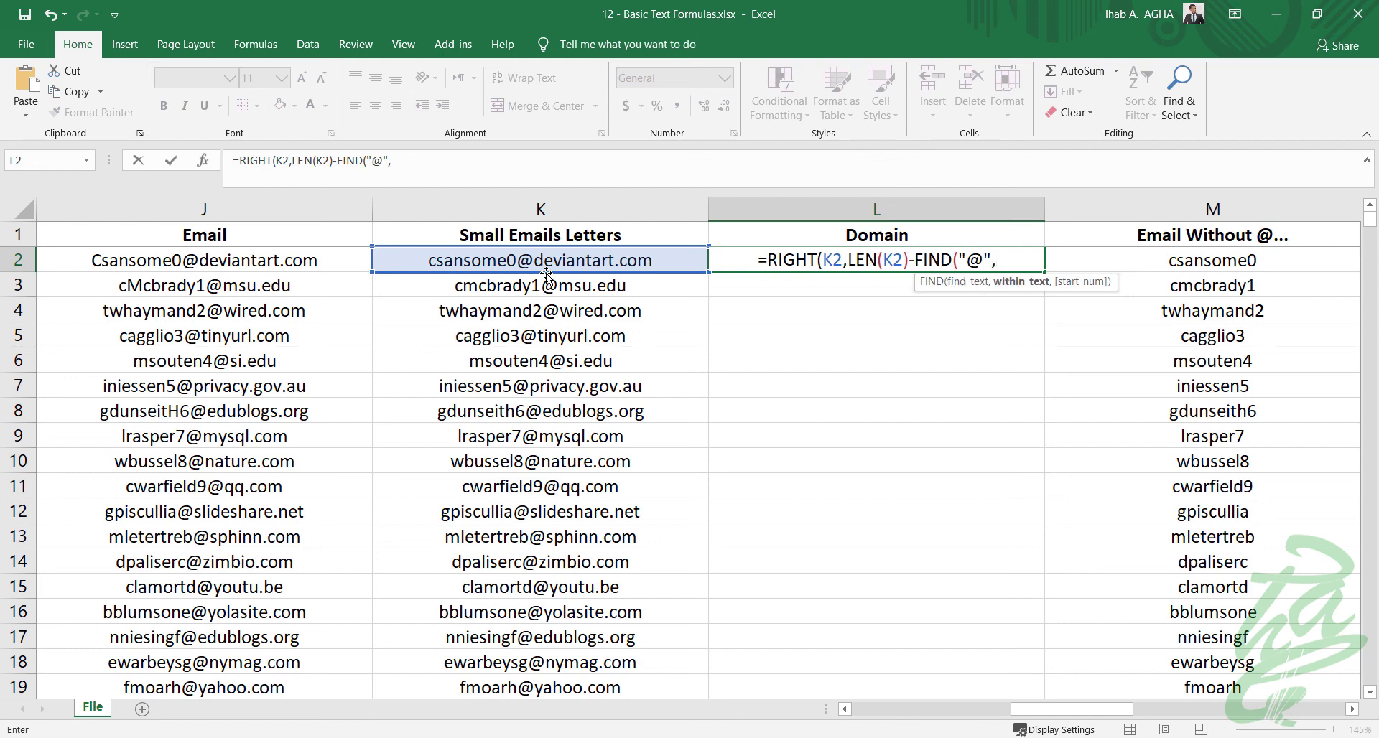
left_click(600, 263)
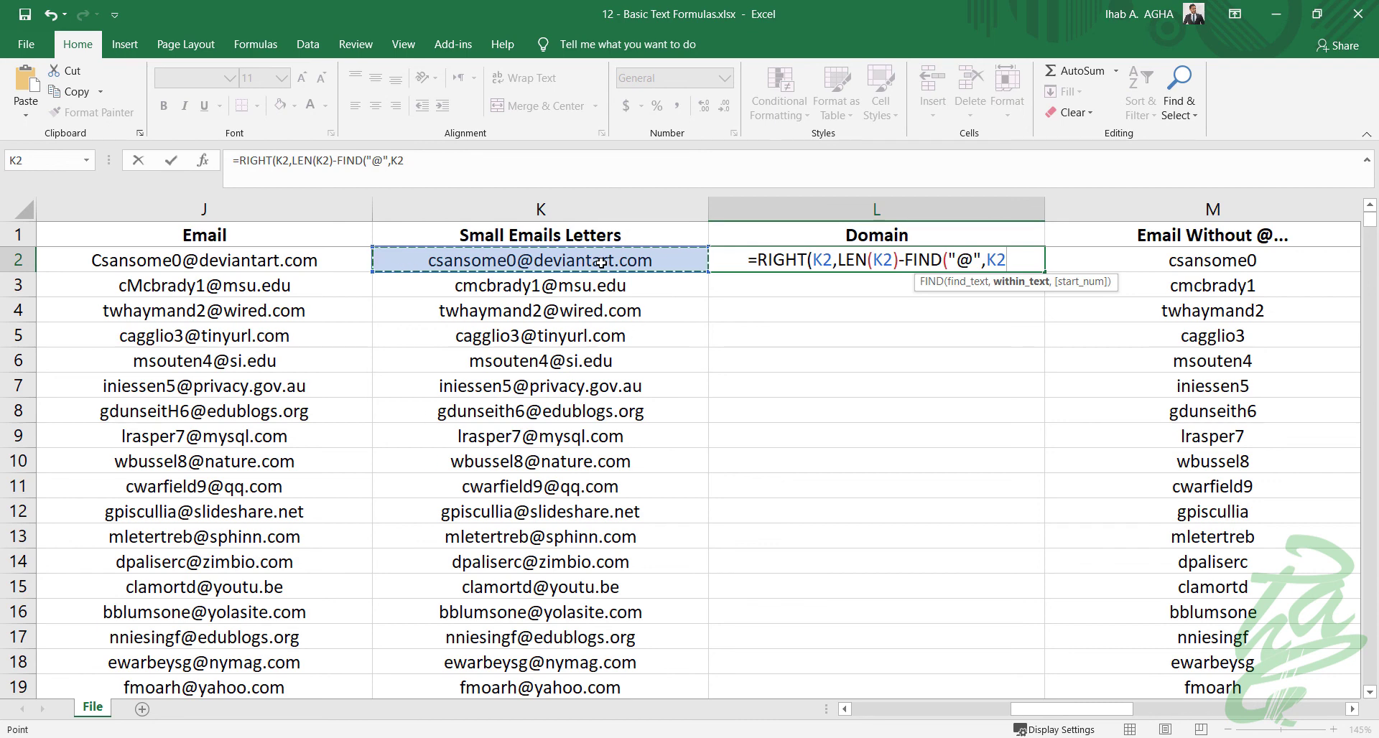
type(",1")
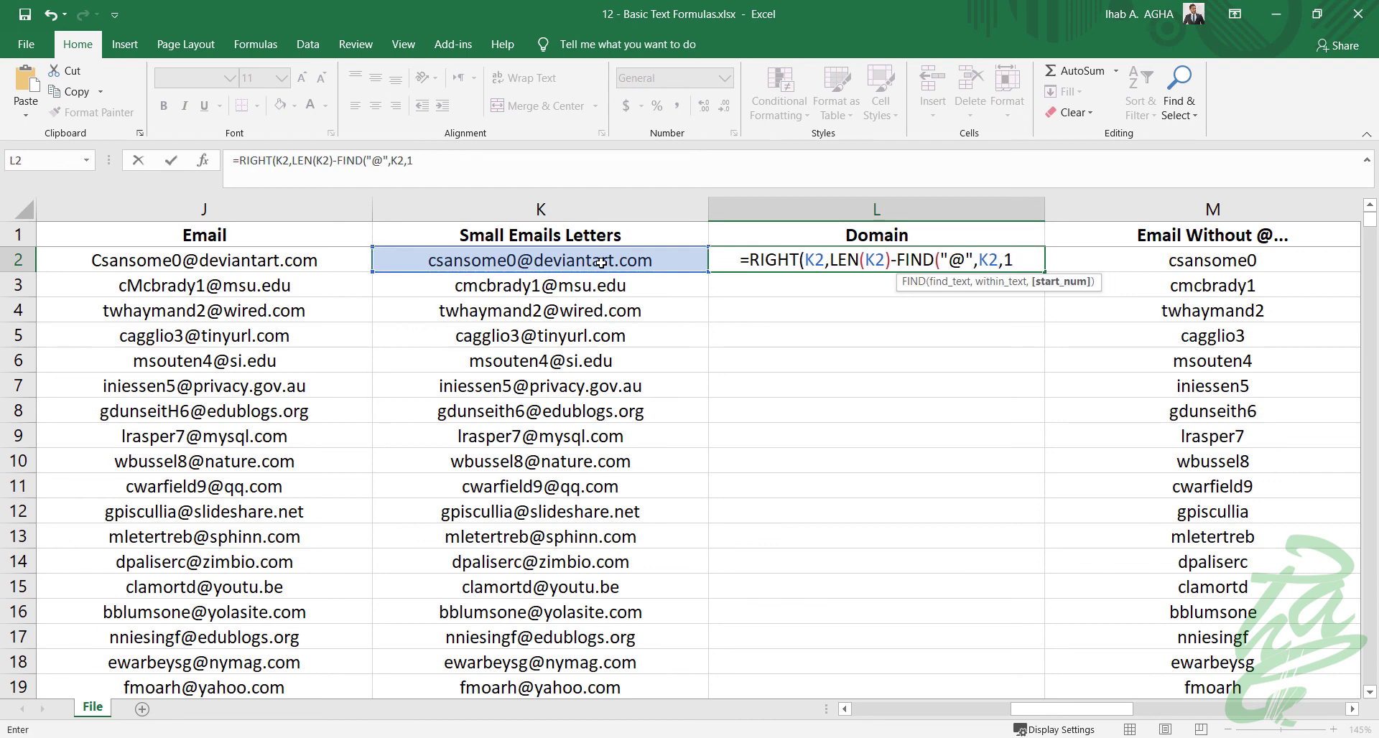
type(")")
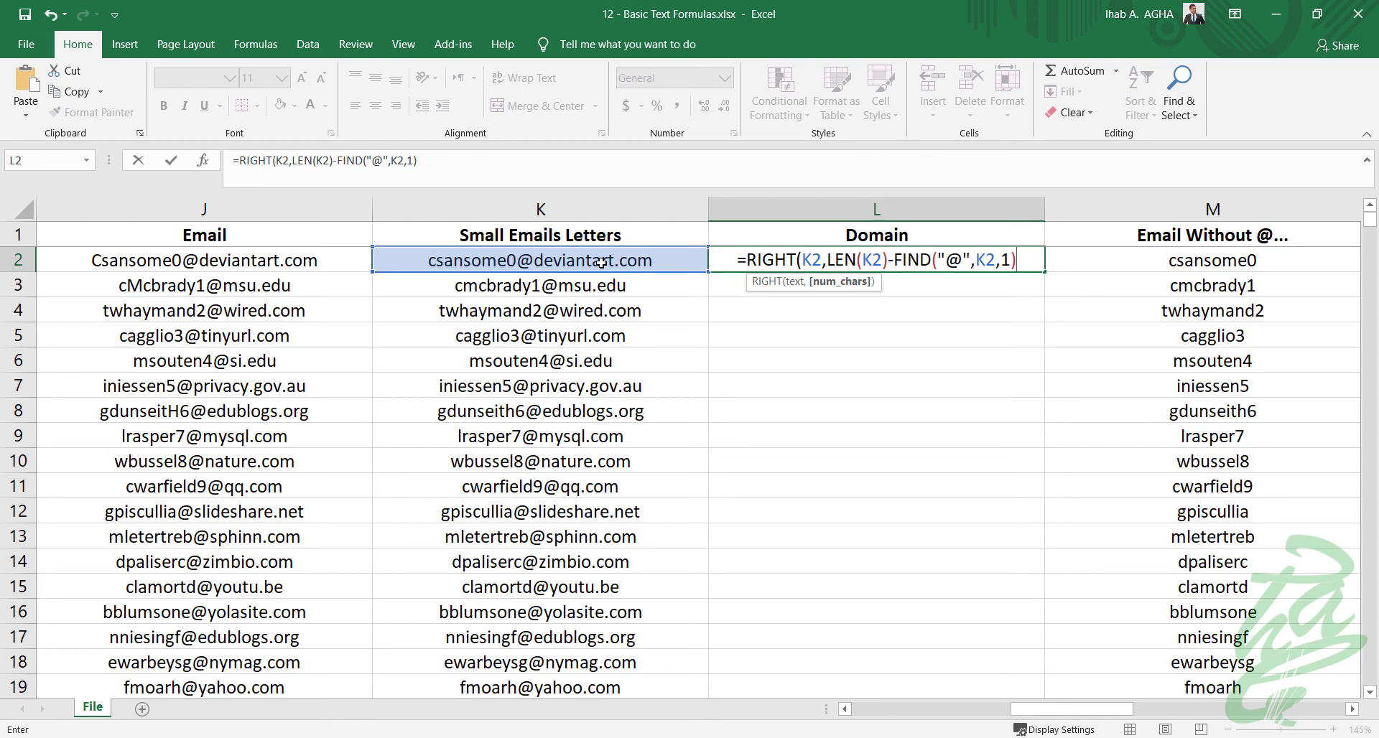
type(")")
key("Return")
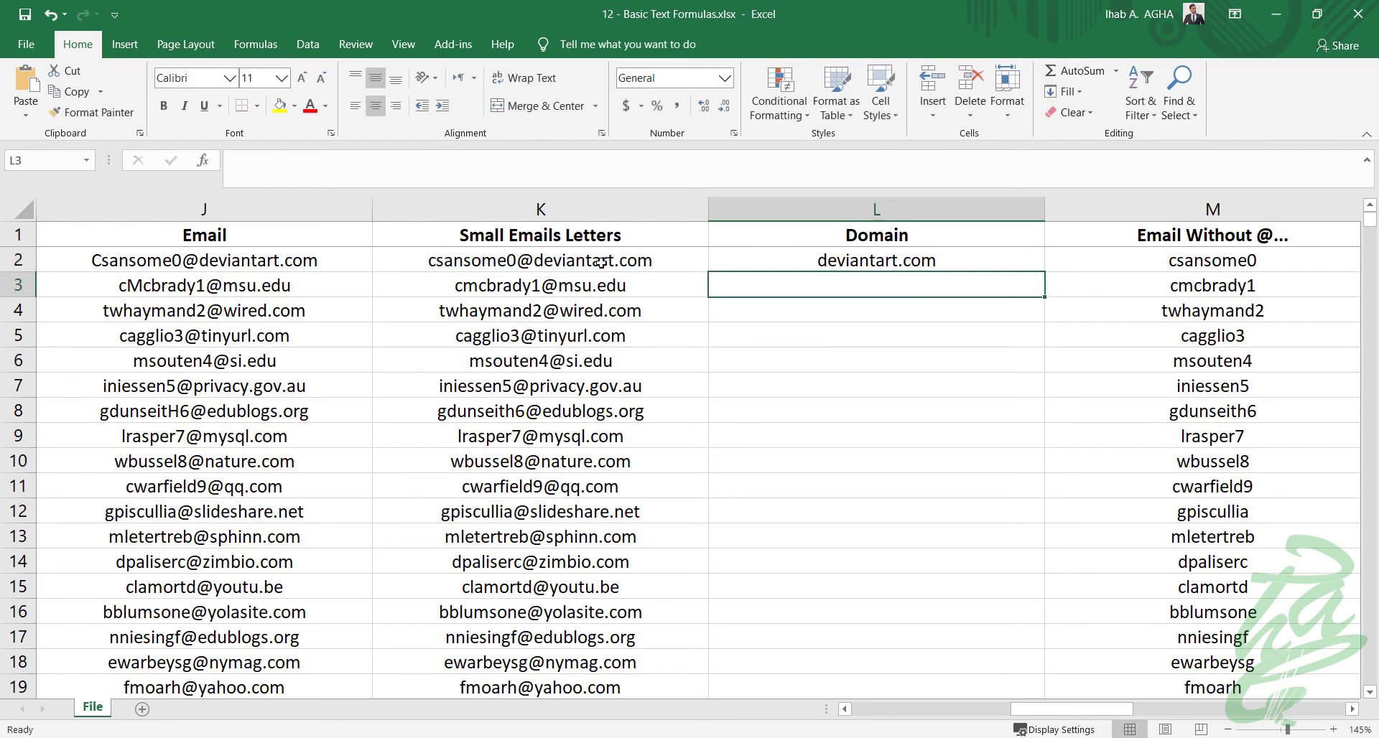
Fill the domain formula from cell L2 down all data rows of the "Domain" column
left_click(751, 240)
left_click(1034, 264)
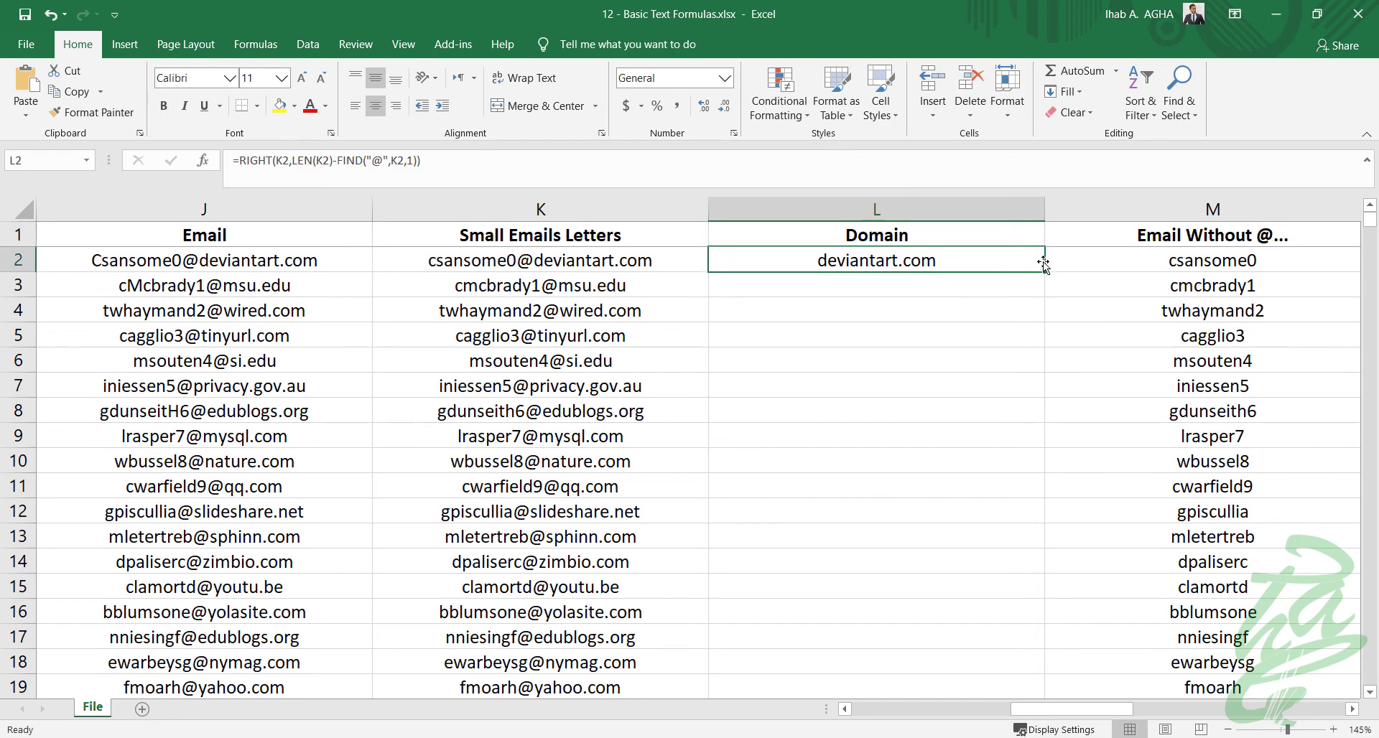
double_click(1043, 270)
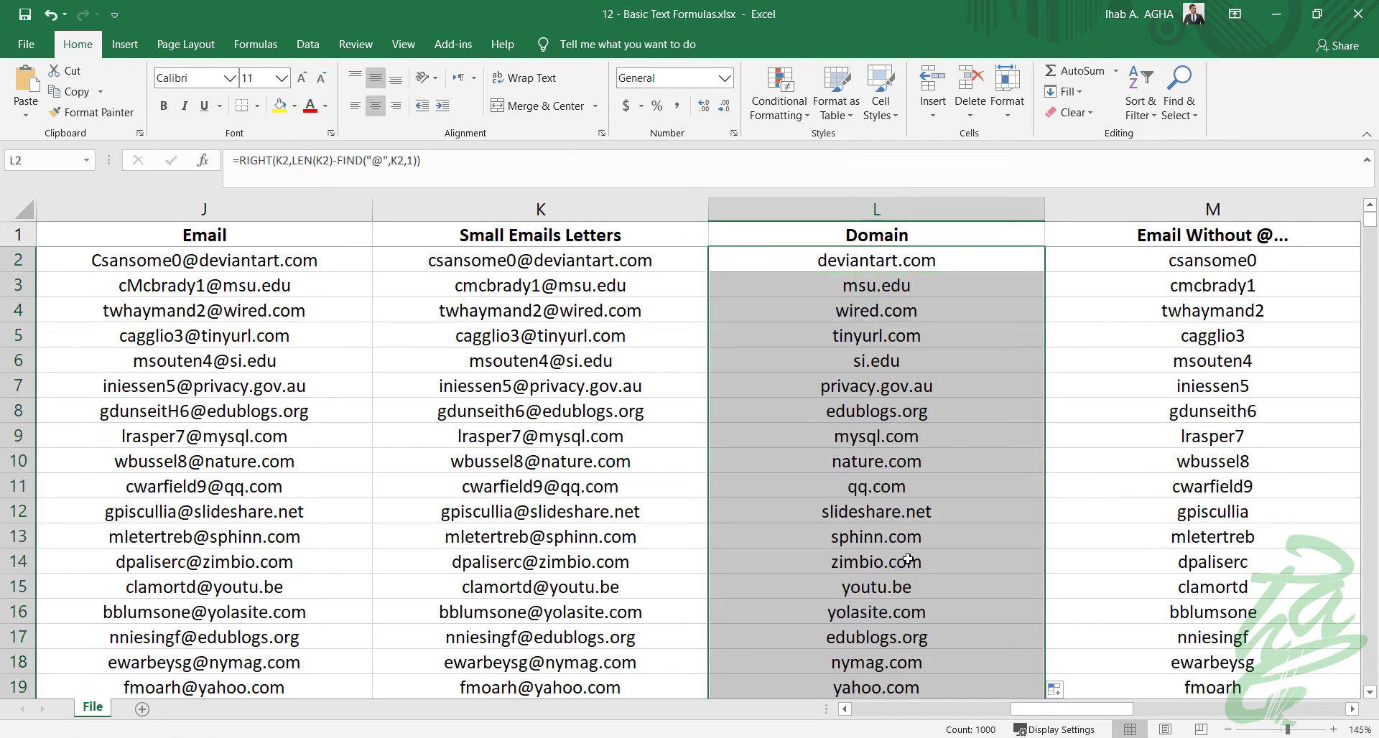